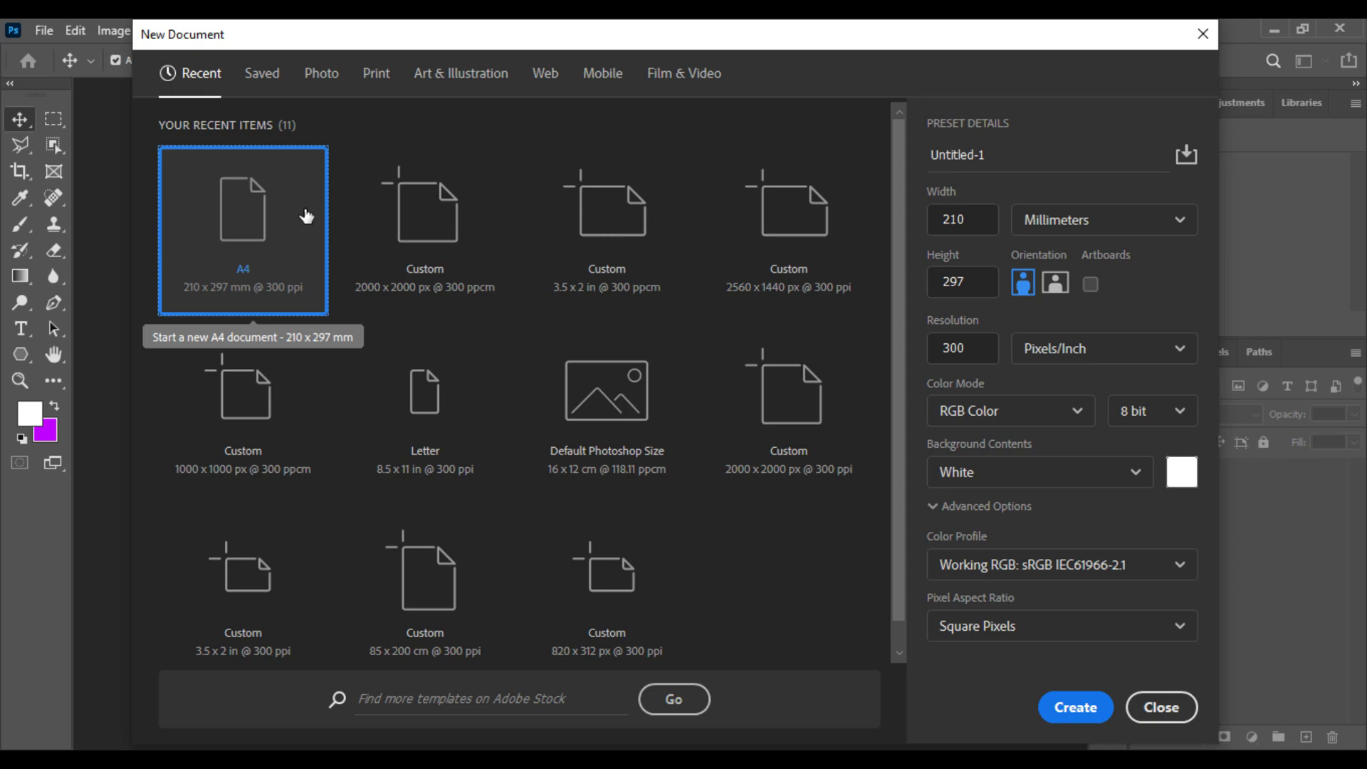
Step: Create a new 820 x 312 px document at 300 ppi from the recent custom preset, named Facebook Cover Design
{"action": "scroll", "coordinate": [570, 541], "scroll_direction": "down", "scroll_amount": 1}
{"action": "left_click", "coordinate": [595, 578]}
{"action": "left_click_drag", "start_coordinate": [1022, 167], "coordinate": [926, 171]}
{"action": "type", "text": "FD"}
{"action": "key", "text": "BackSpace"}
{"action": "key", "text": "BackSpace"}
{"action": "type", "text": "f"}
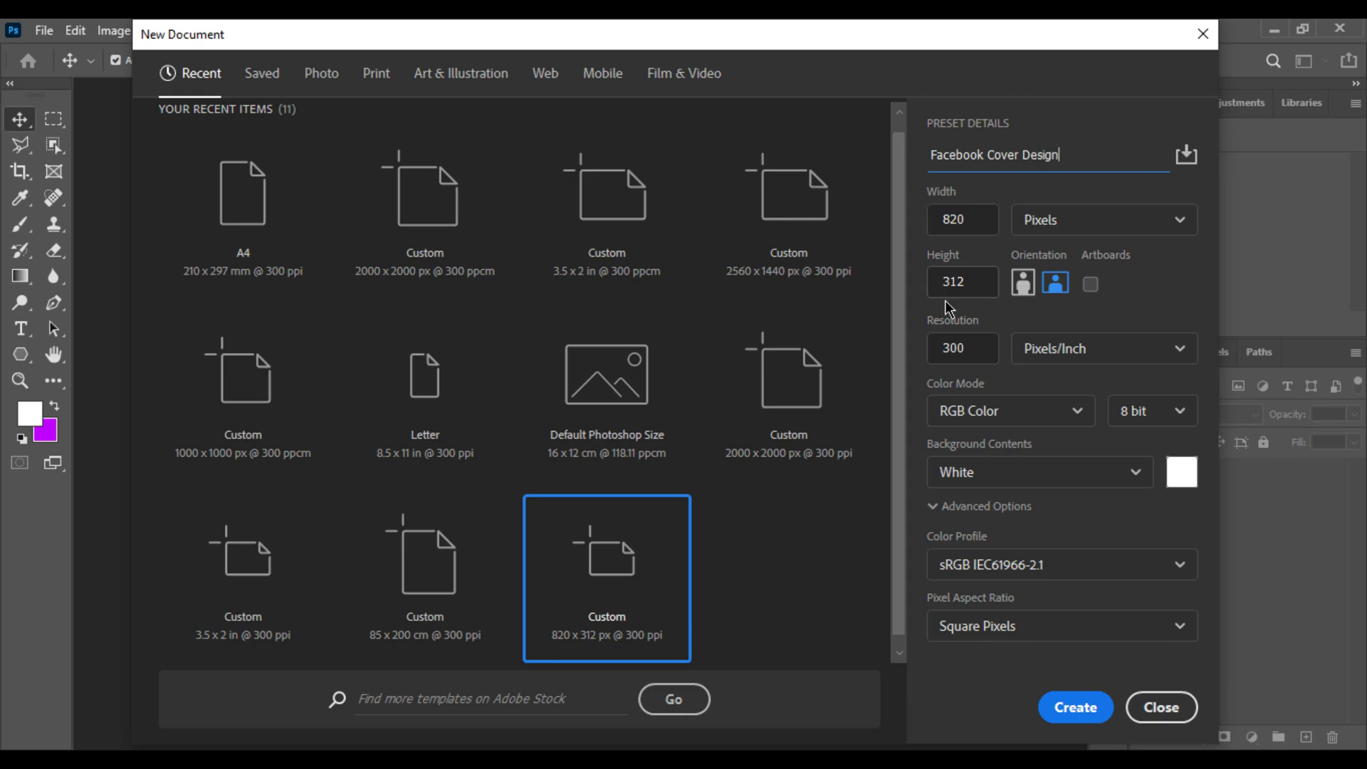
{"action": "left_click", "coordinate": [1077, 707]}
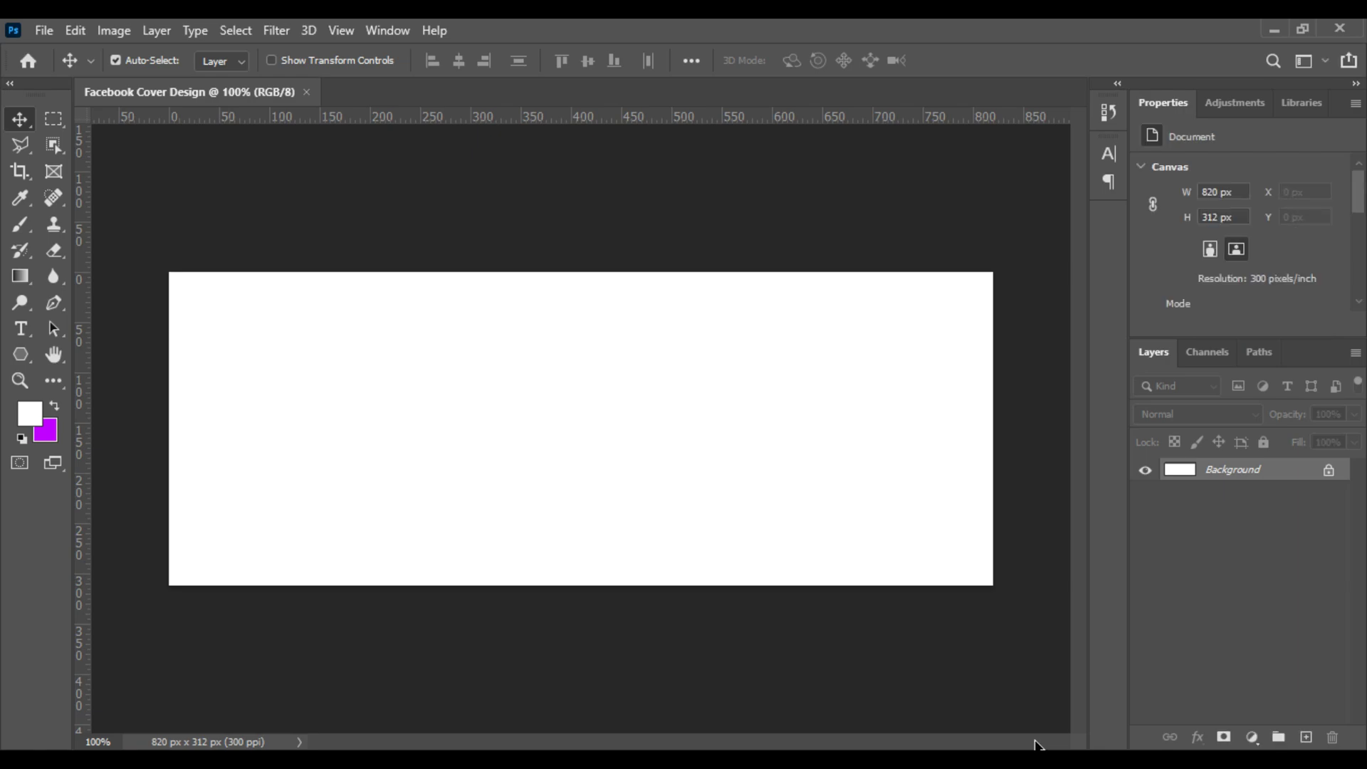
Step: Set the foreground colour to PANTONE Green C and draw a circle about 262 px in diameter overlapping the canvas's lower right edge
{"action": "left_click", "coordinate": [20, 356]}
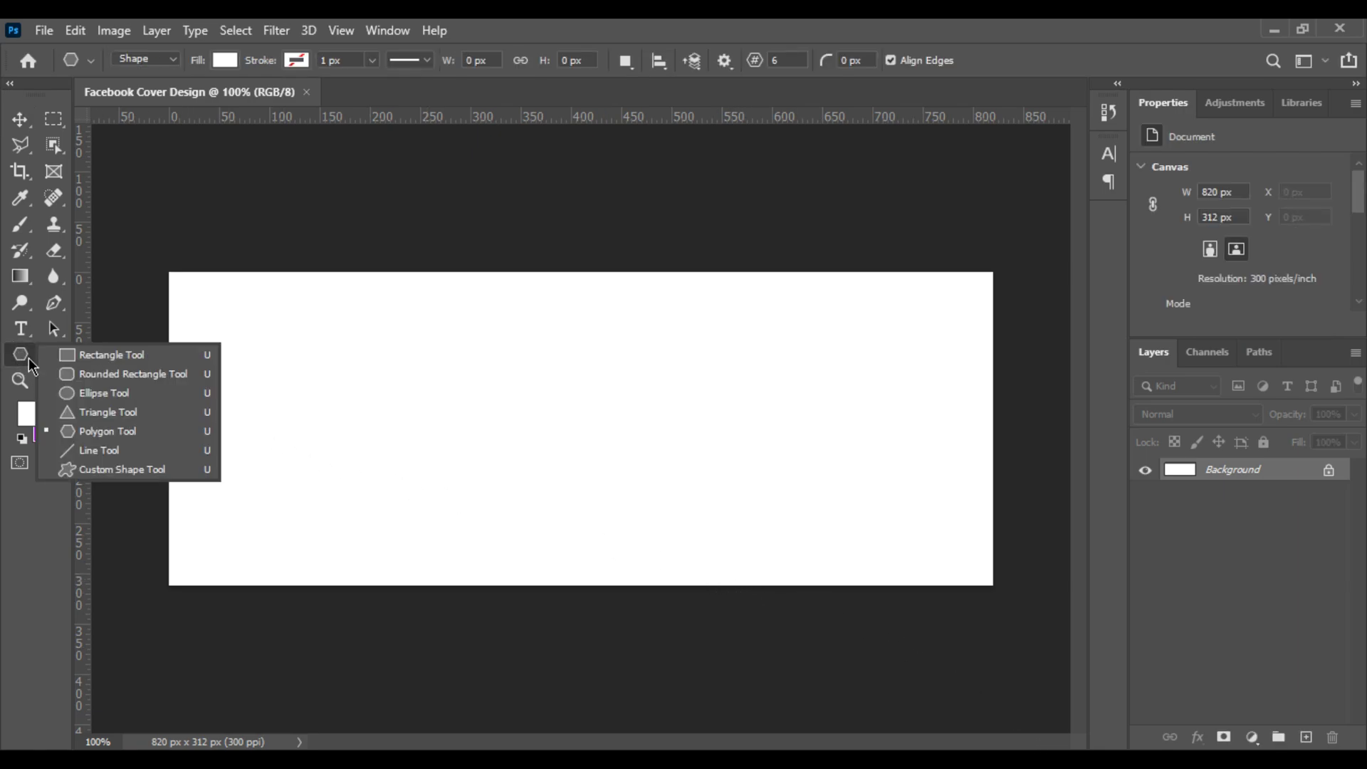
{"action": "left_click", "coordinate": [88, 395]}
{"action": "left_click", "coordinate": [31, 414]}
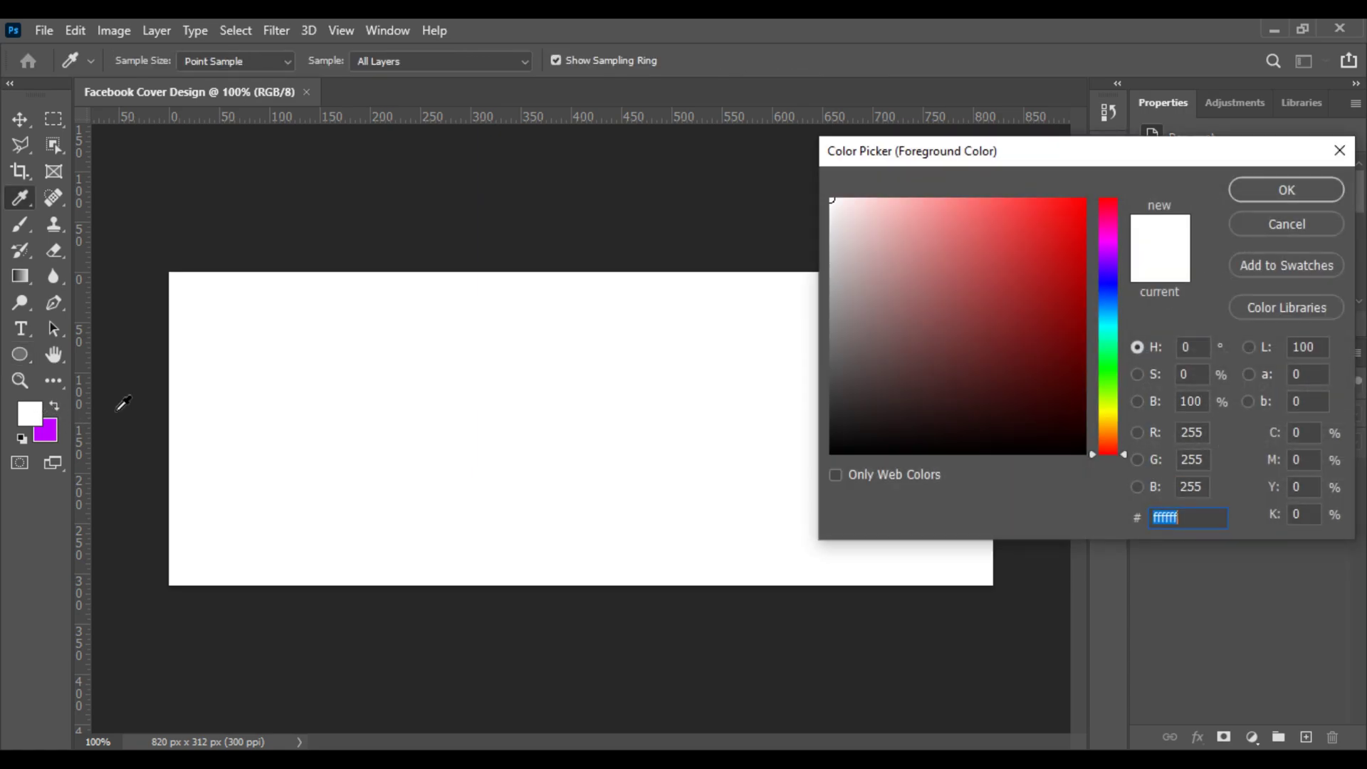
{"action": "left_click", "coordinate": [1279, 309]}
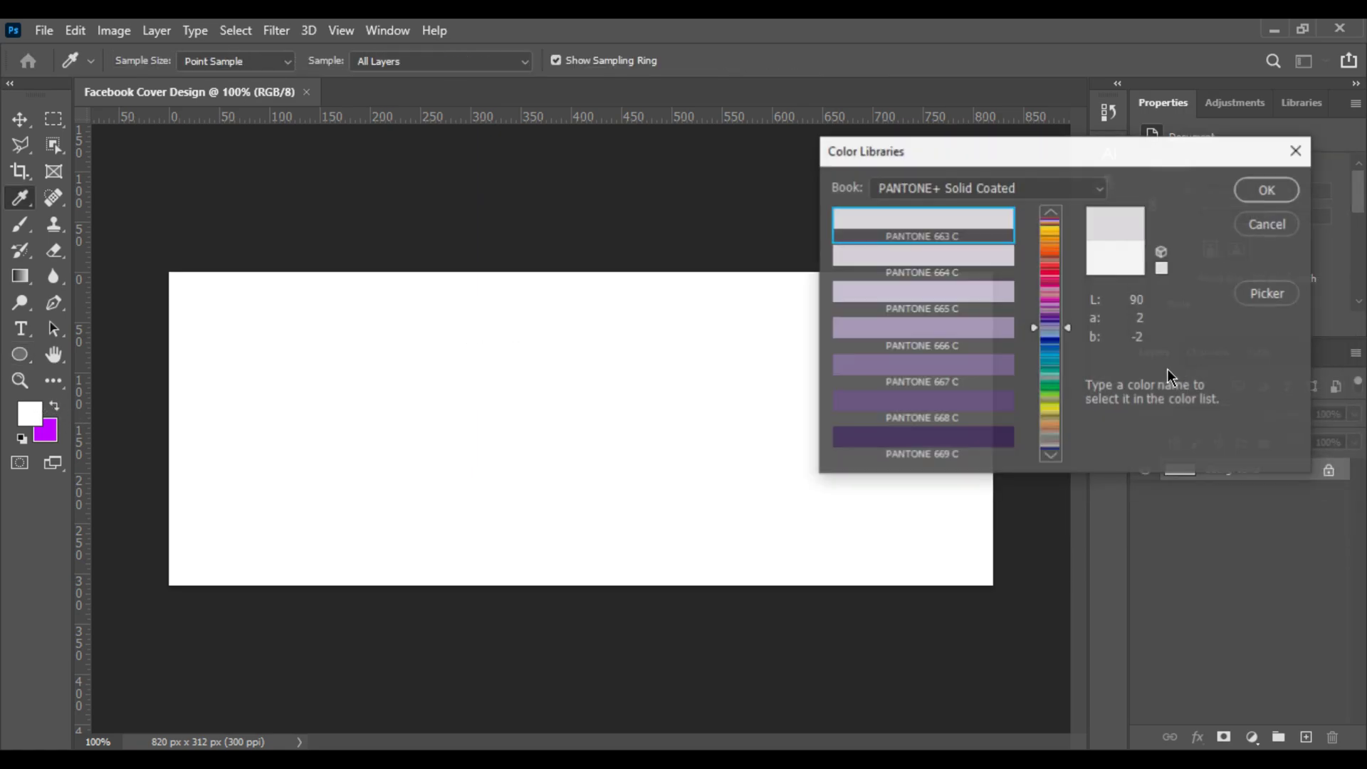
{"action": "left_click_drag", "start_coordinate": [1061, 378], "coordinate": [1061, 382]}
{"action": "left_click", "coordinate": [1062, 383]}
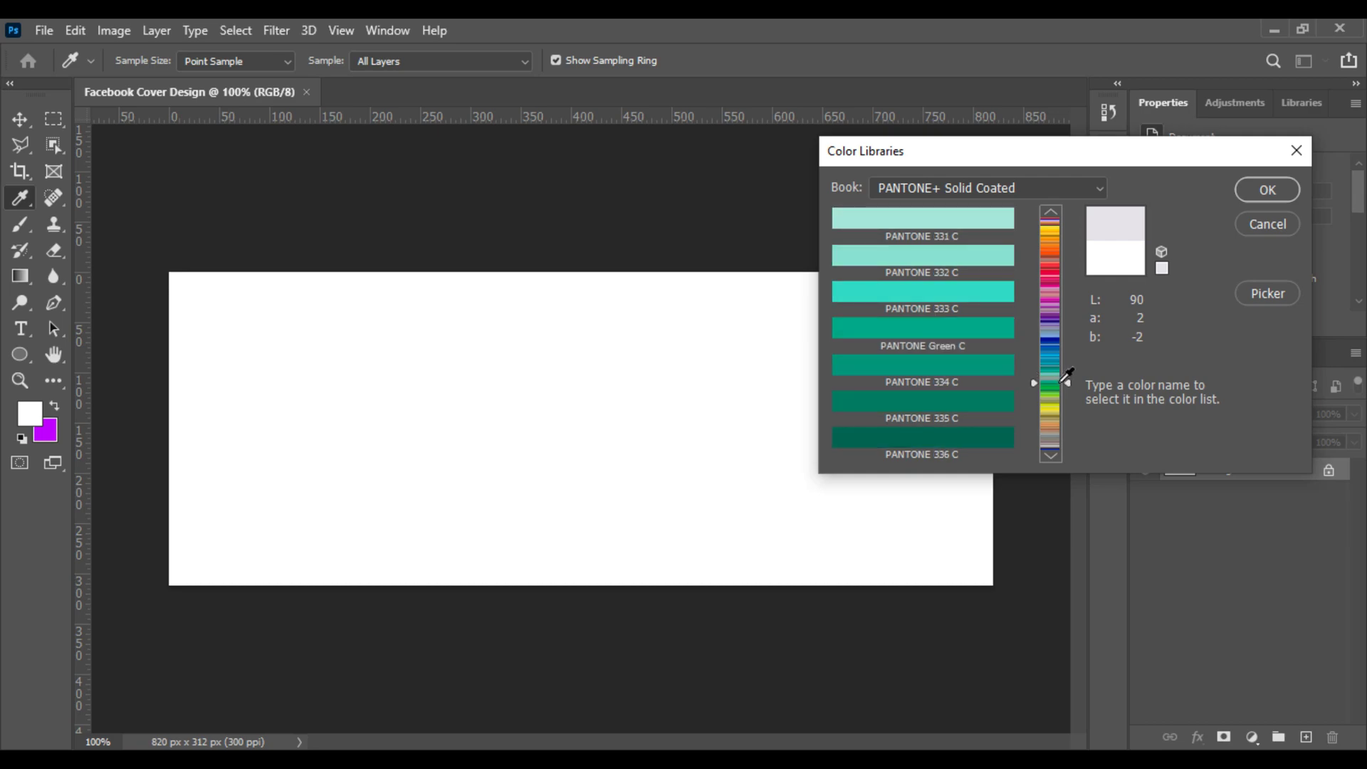
{"action": "left_click", "coordinate": [952, 332]}
{"action": "left_click", "coordinate": [1267, 189]}
{"action": "key", "text": "u"}
{"action": "left_click_drag", "start_coordinate": [757, 342], "coordinate": [1021, 604]}
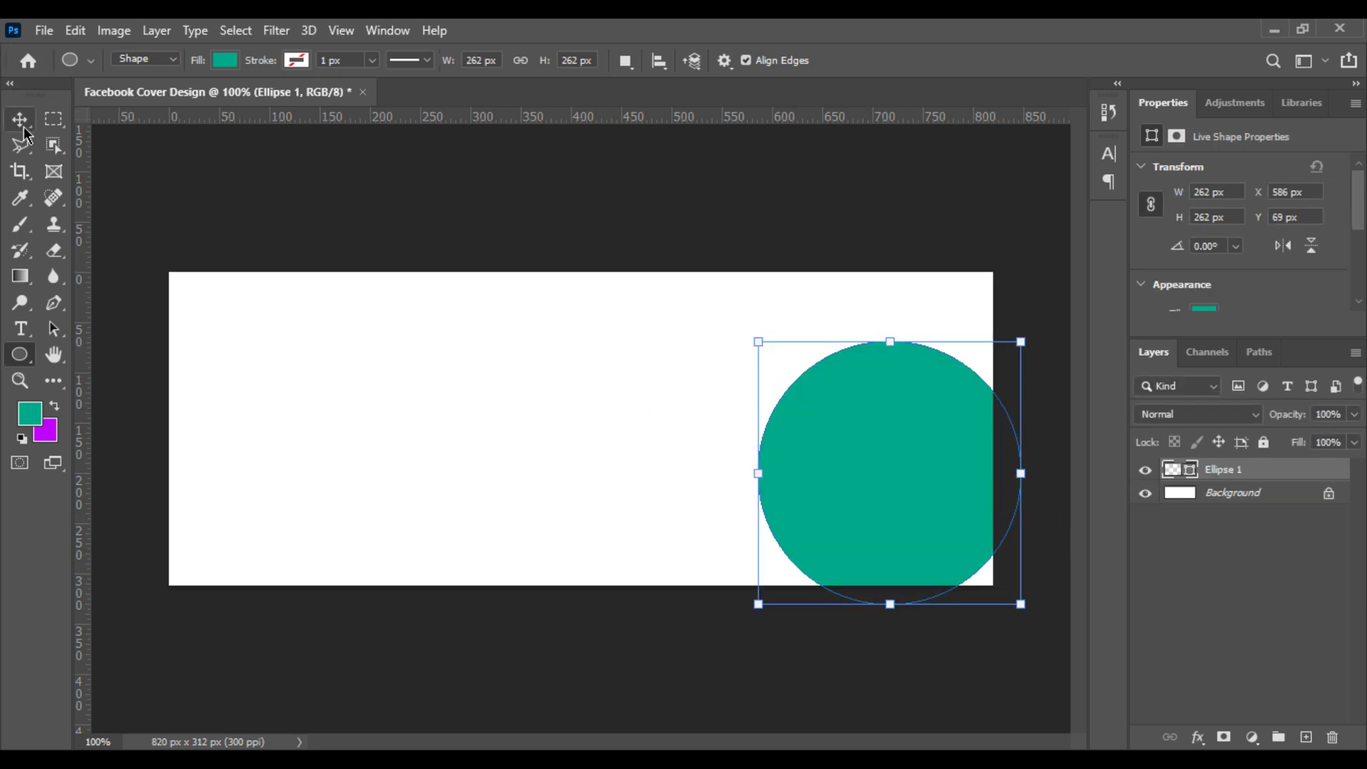
{"action": "left_click", "coordinate": [225, 61]}
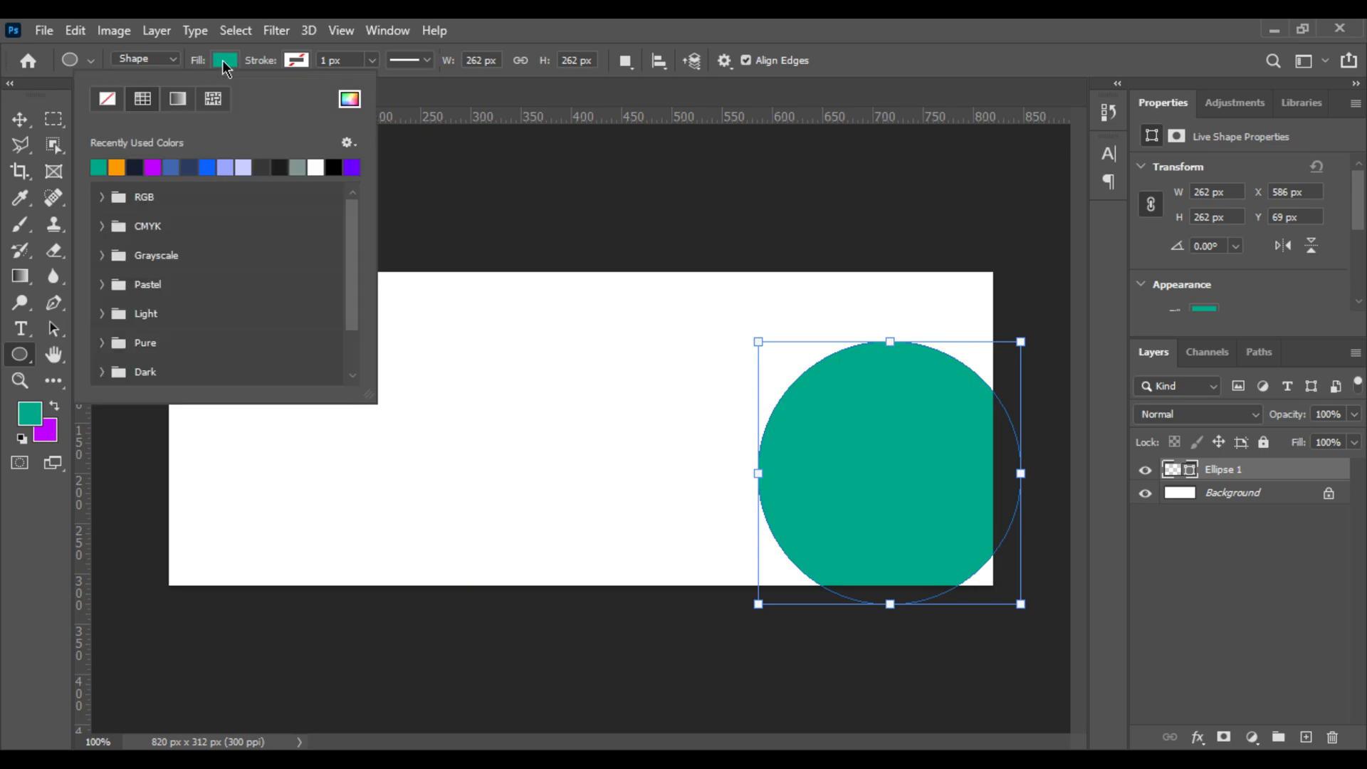
{"action": "left_click", "coordinate": [351, 104]}
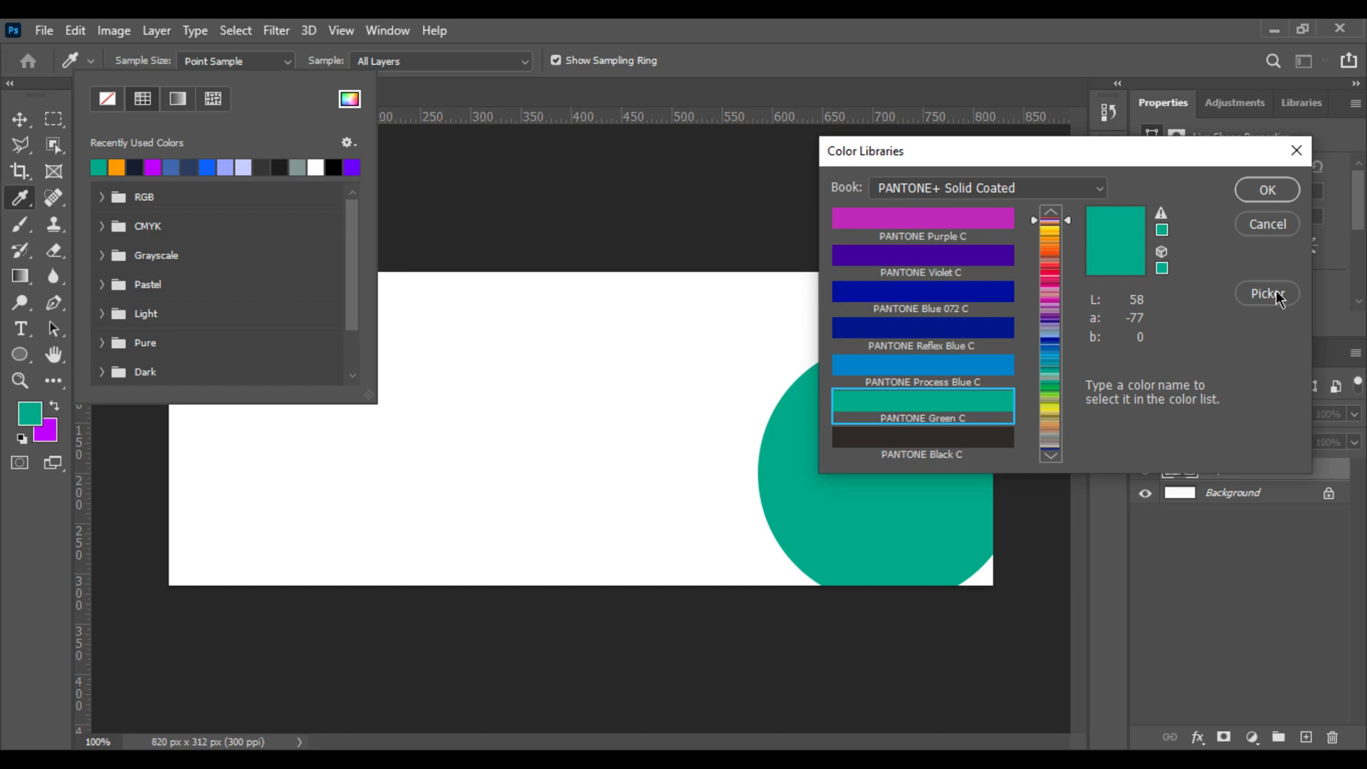
{"action": "left_click", "coordinate": [1269, 190]}
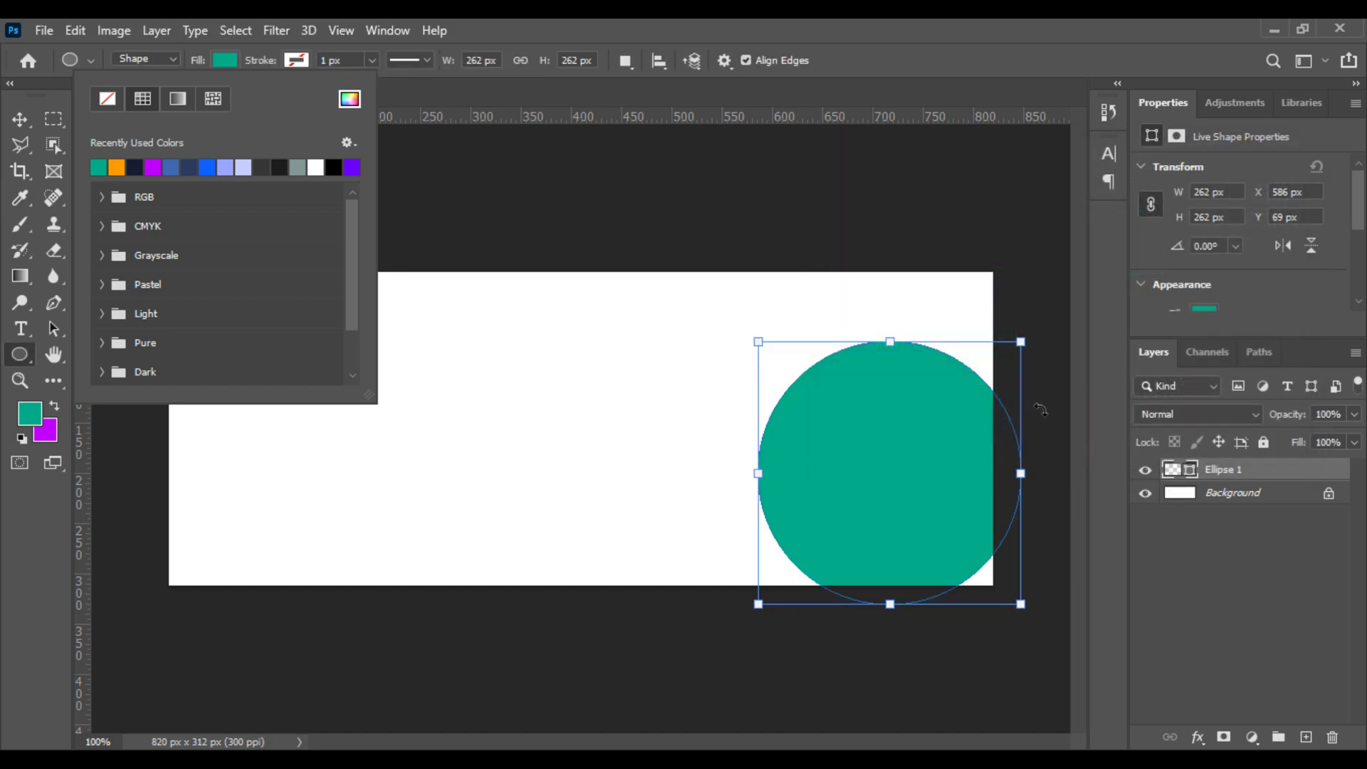
{"action": "left_click", "coordinate": [922, 477]}
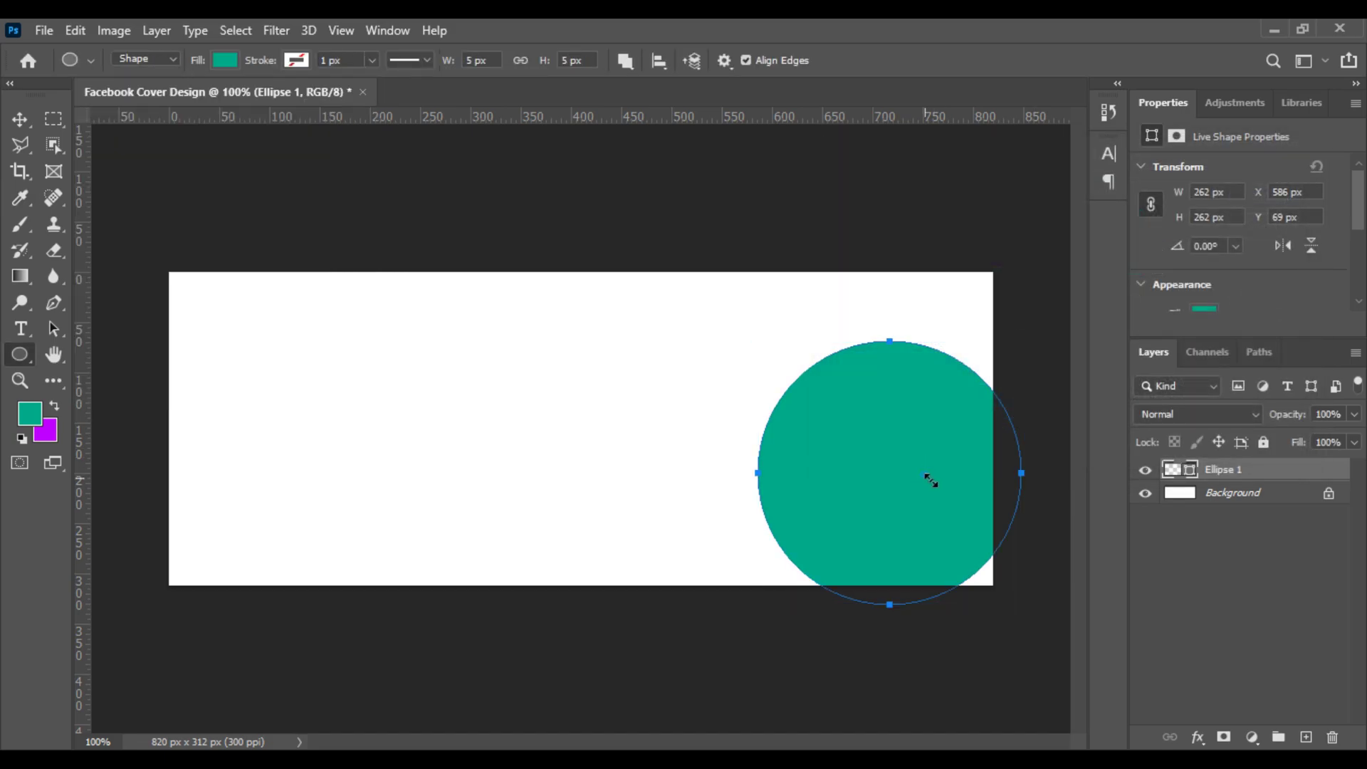
Step: Move the green circle partly off the canvas's lower right corner, to about X 658 px and Y 145 px
{"action": "left_click", "coordinate": [20, 125]}
{"action": "left_click_drag", "start_coordinate": [878, 439], "coordinate": [950, 515]}
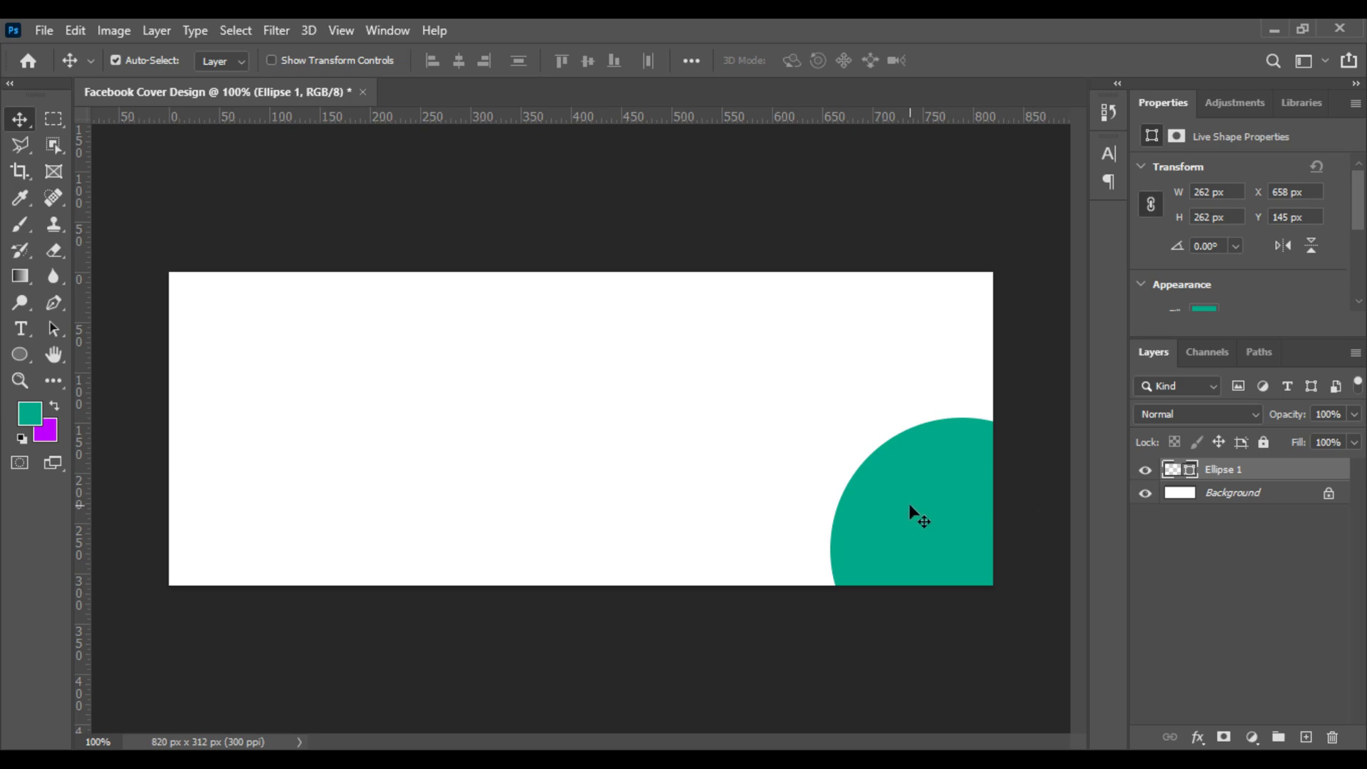
Step: Copy the circle's green hex code 00a888 and change the circle's fill to white
{"action": "double_click", "coordinate": [1173, 472]}
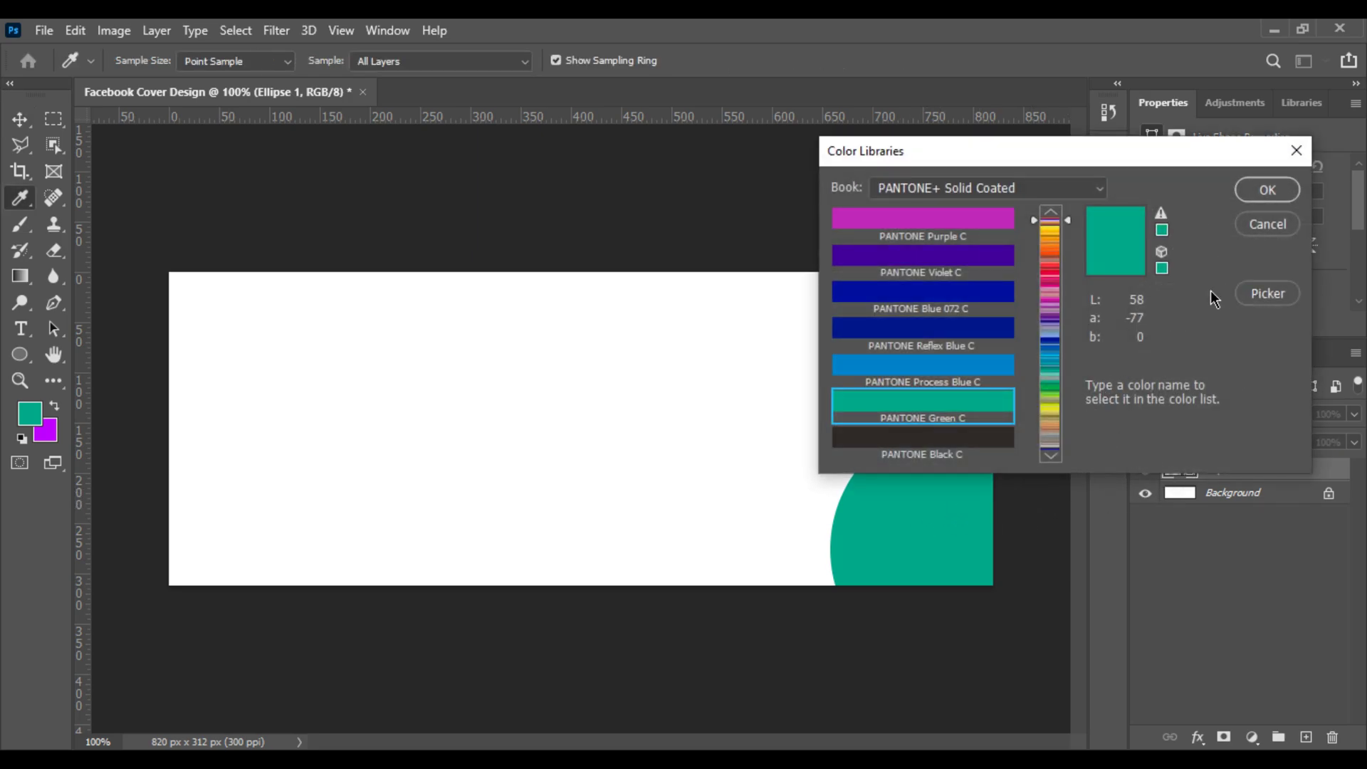
{"action": "left_click", "coordinate": [1266, 294]}
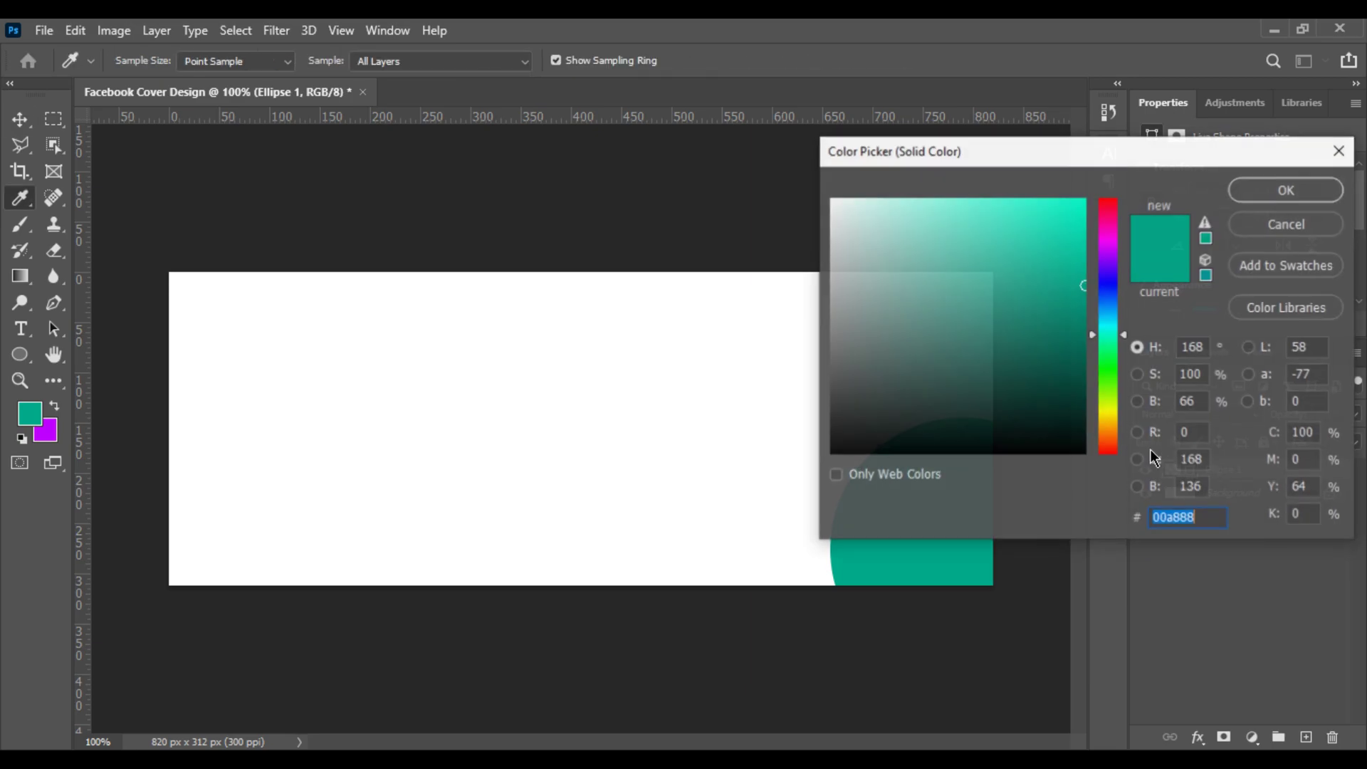
{"action": "right_click", "coordinate": [1203, 514]}
{"action": "left_click", "coordinate": [1165, 319]}
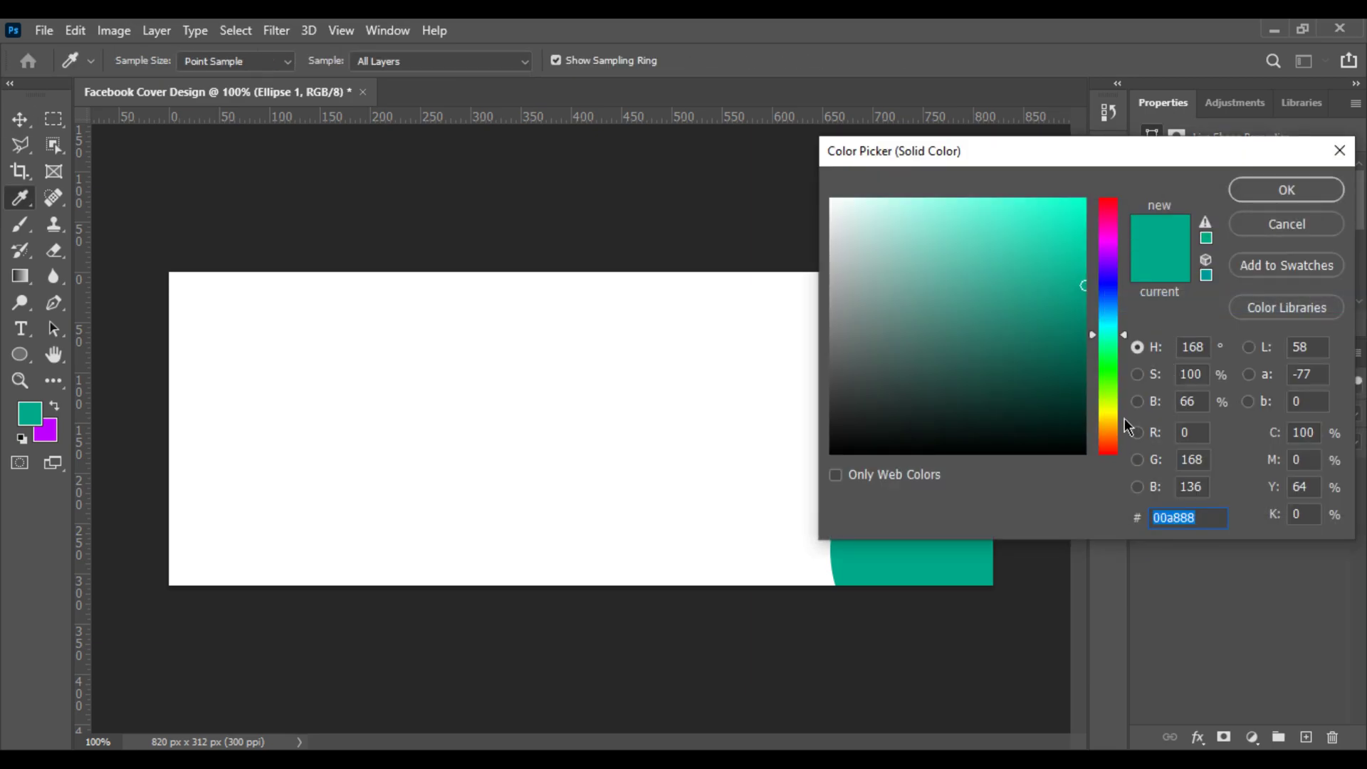
{"action": "left_click_drag", "start_coordinate": [865, 235], "coordinate": [829, 198]}
{"action": "left_click", "coordinate": [1283, 201]}
{"action": "key", "text": "v"}
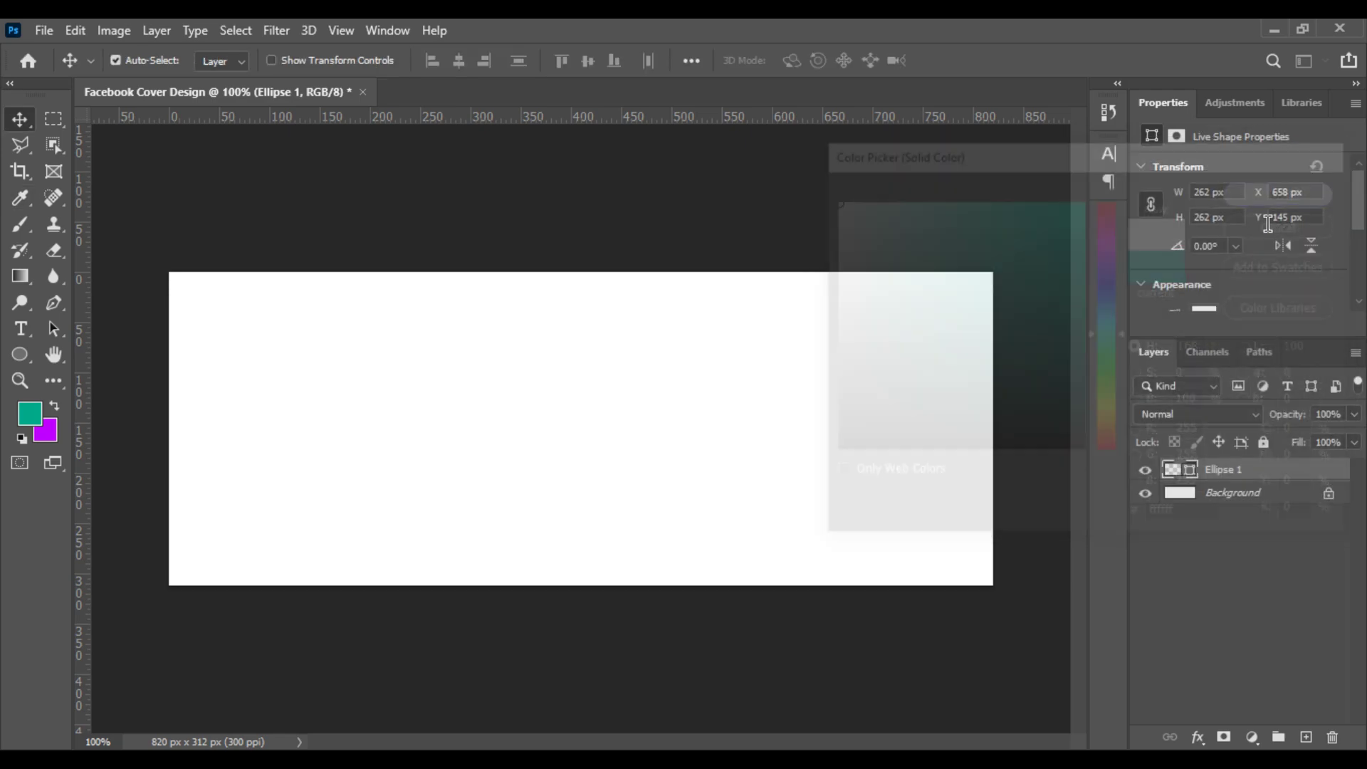
{"action": "left_click", "coordinate": [1215, 573]}
{"action": "left_click", "coordinate": [1238, 483]}
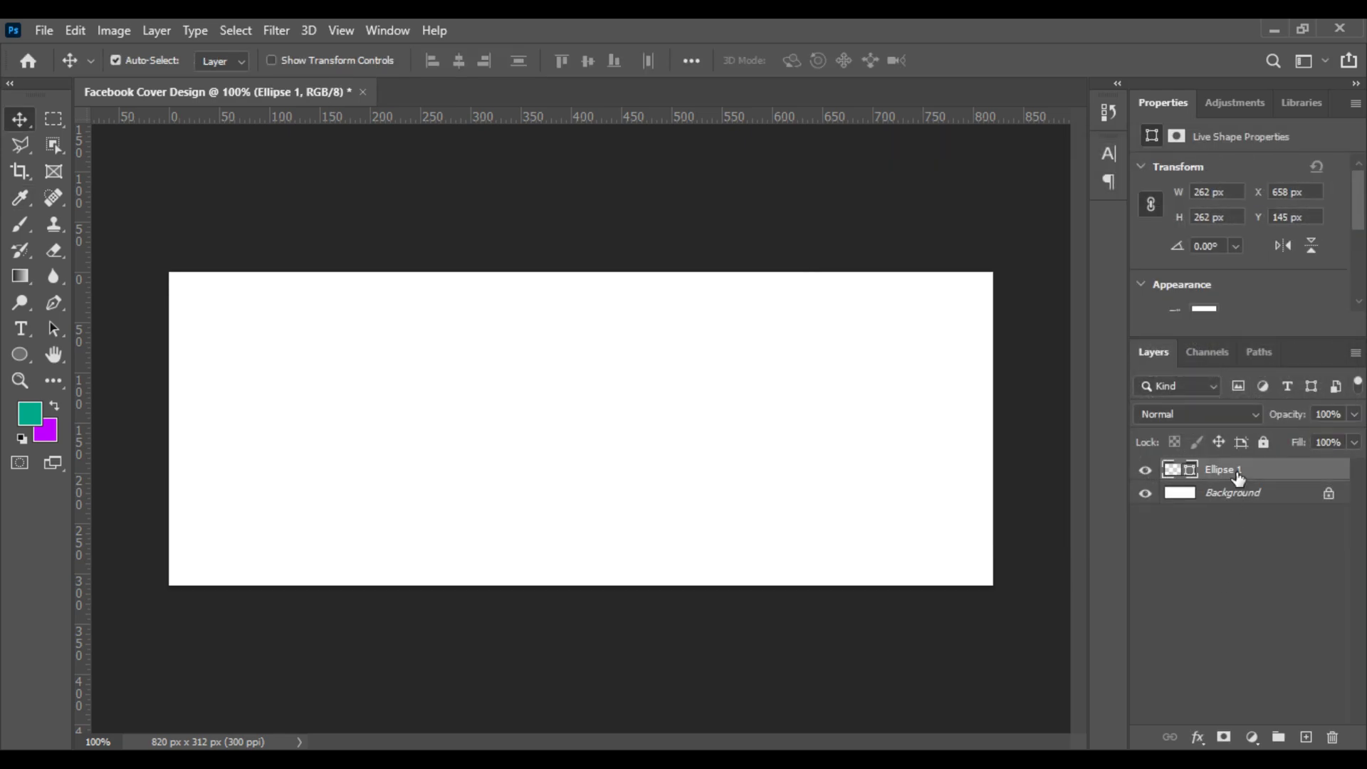
{"action": "double_click", "coordinate": [1172, 471]}
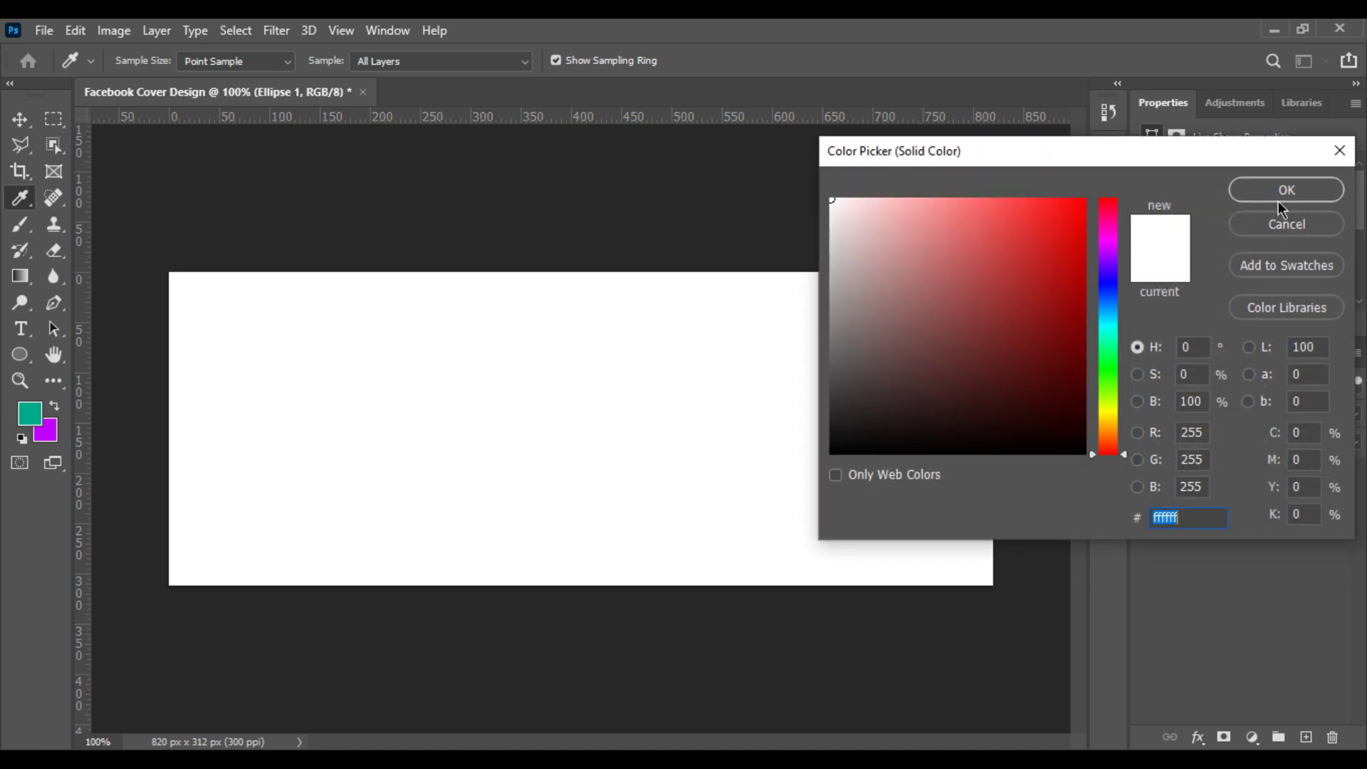
{"action": "left_click", "coordinate": [1279, 201]}
Step: Duplicate the white circle's layer under the default copy name
{"action": "right_click", "coordinate": [1263, 470]}
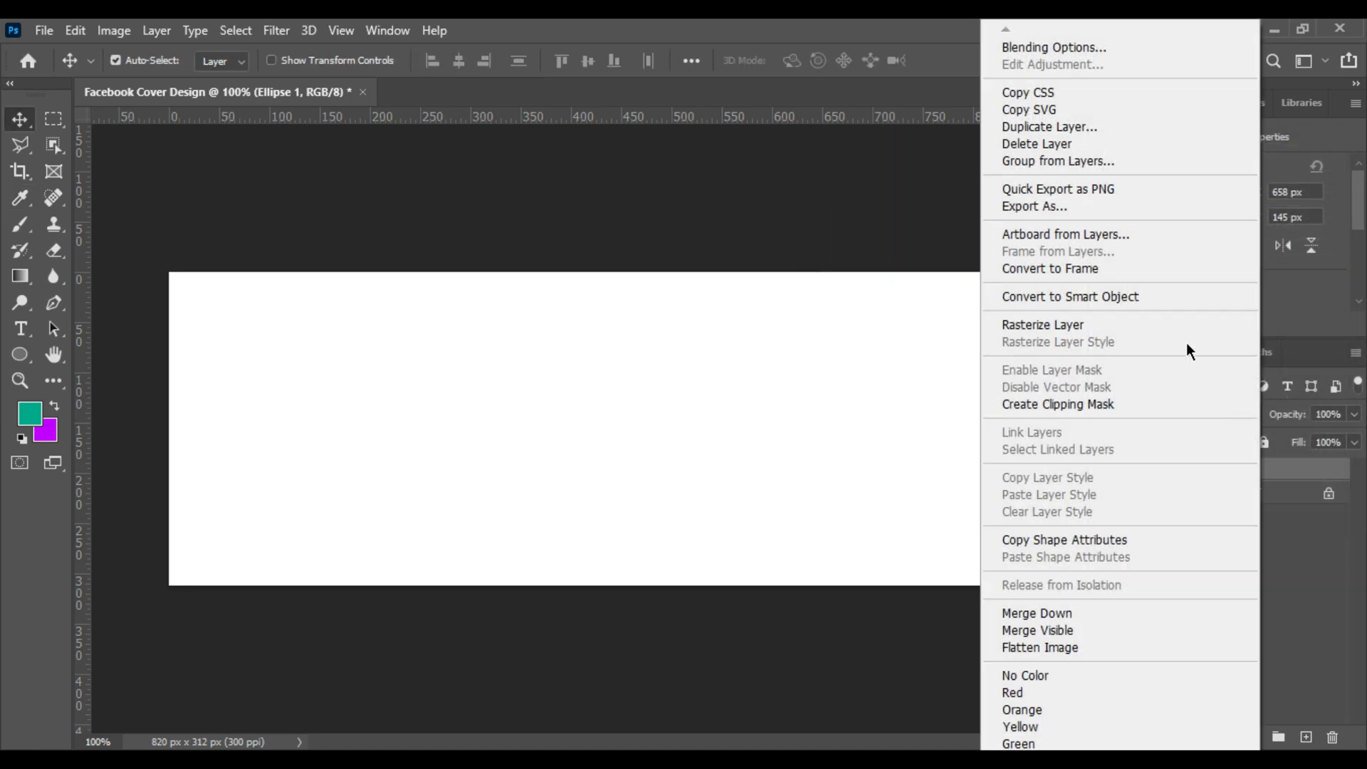
{"action": "left_click", "coordinate": [1047, 126]}
{"action": "left_click", "coordinate": [843, 212]}
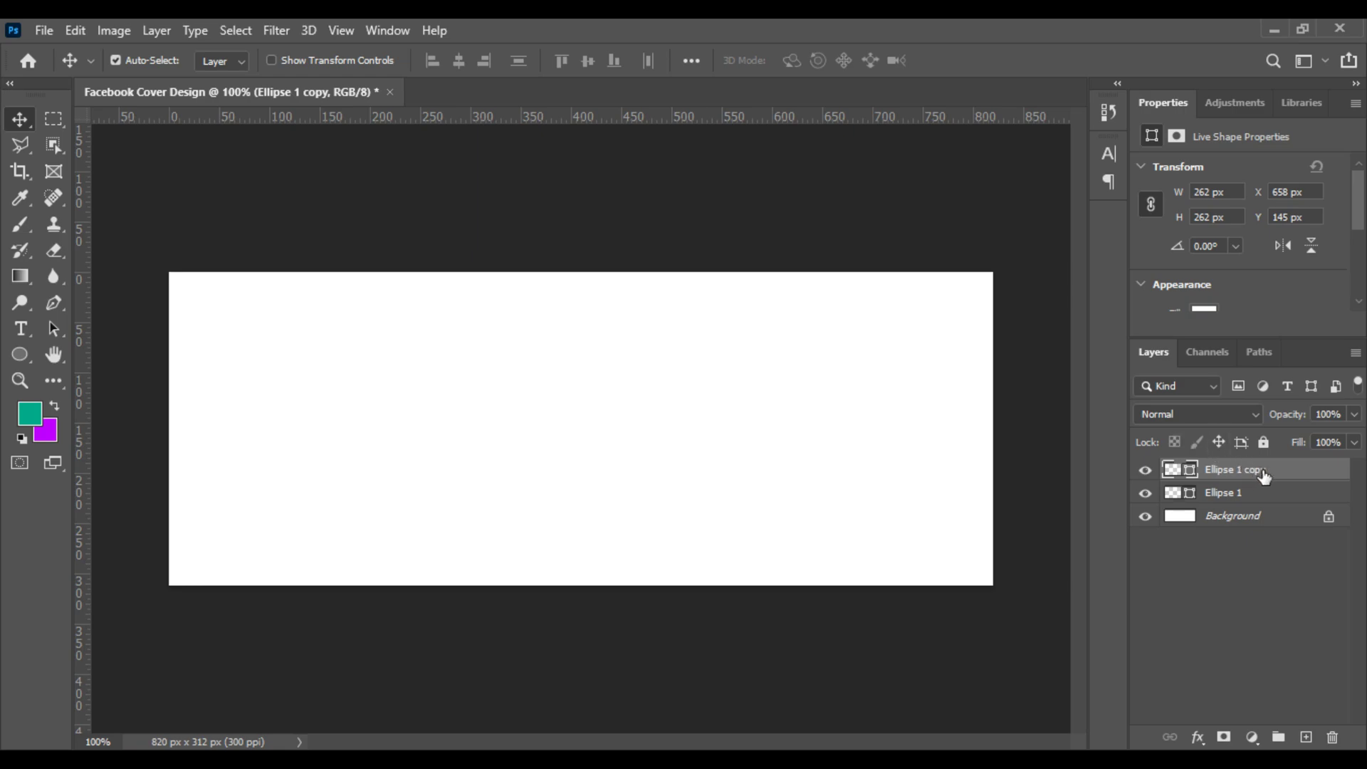
Step: Fill the duplicate circle with the copied colour 00a888 and place its layer below the white circle
{"action": "double_click", "coordinate": [1172, 469]}
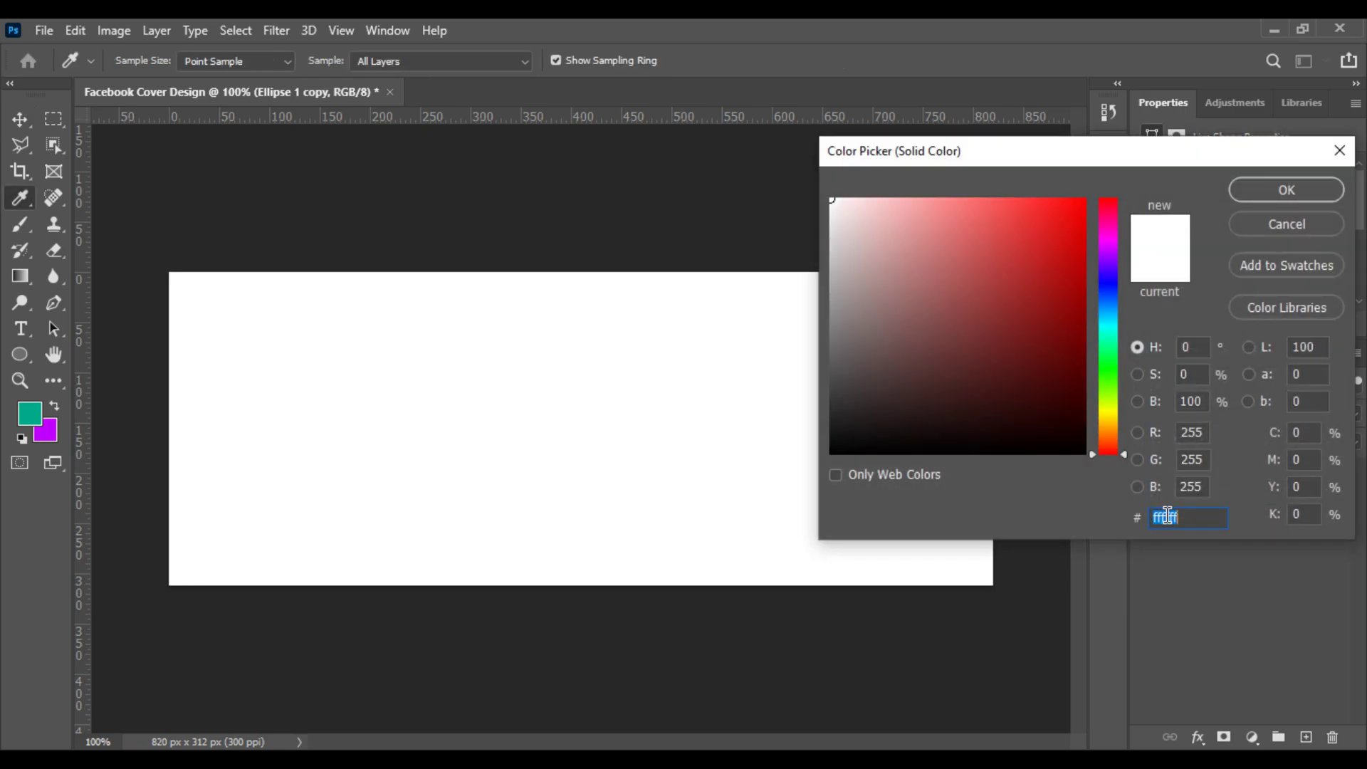
{"action": "right_click", "coordinate": [1166, 515]}
{"action": "left_click", "coordinate": [1144, 323]}
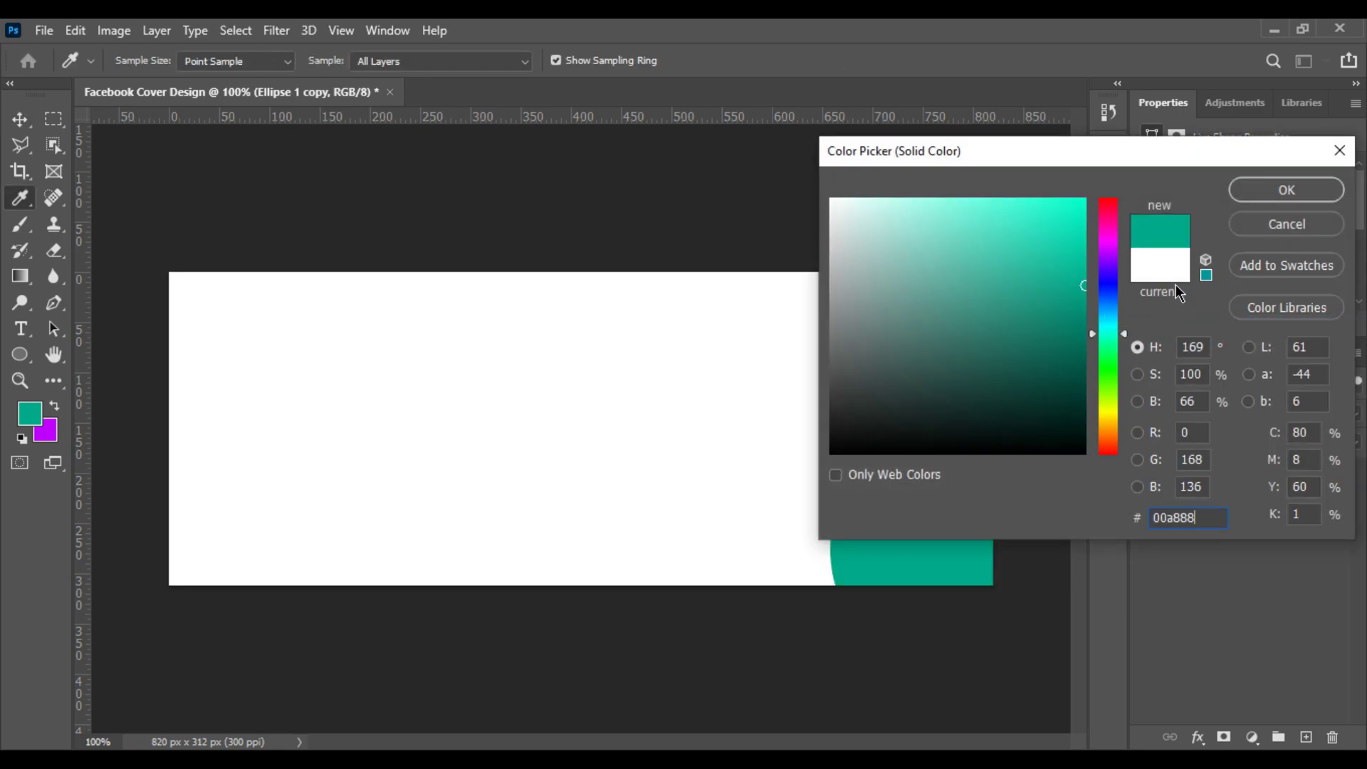
{"action": "left_click", "coordinate": [1284, 191]}
{"action": "left_click_drag", "start_coordinate": [1237, 480], "coordinate": [1237, 504]}
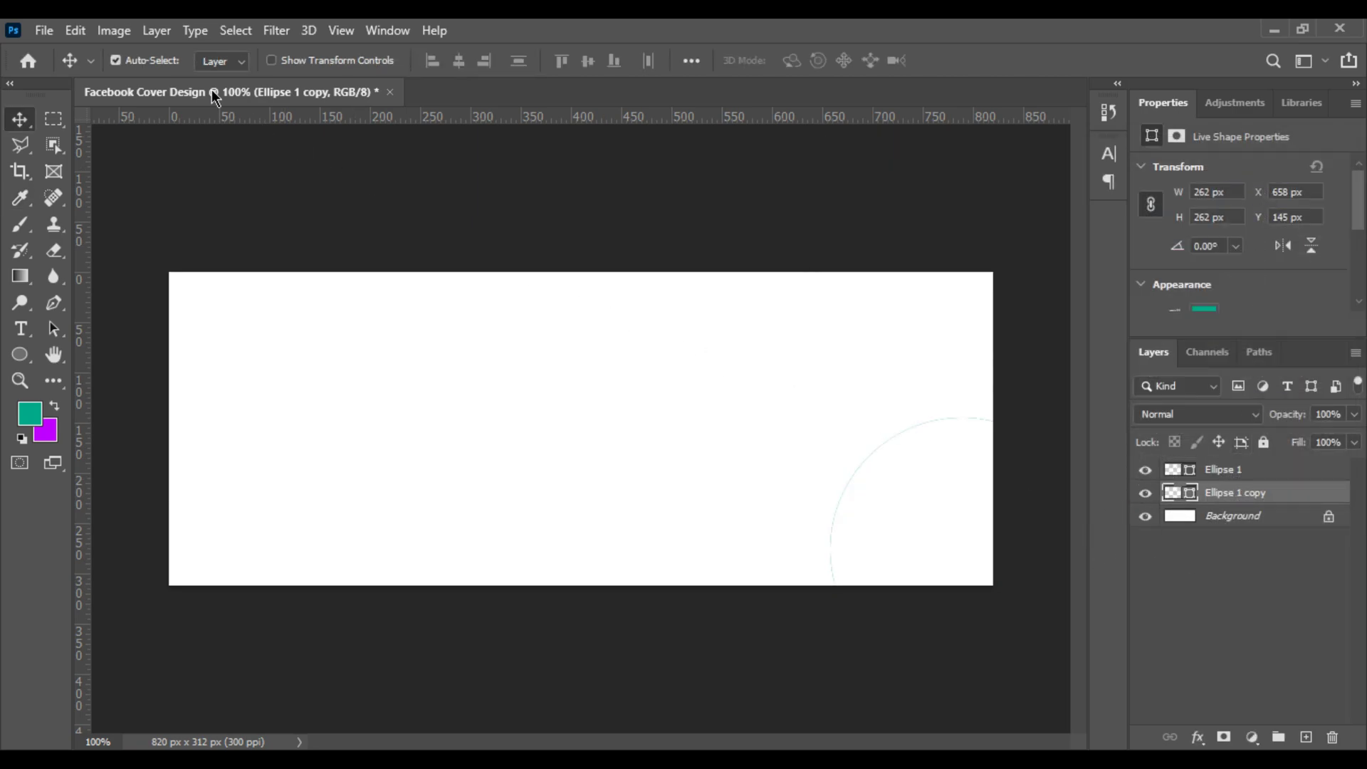
Step: Scale the green circle about its centre to about 206%, roughly 540 px in diameter, so it forms a ring around the white circle
{"action": "left_click", "coordinate": [79, 36]}
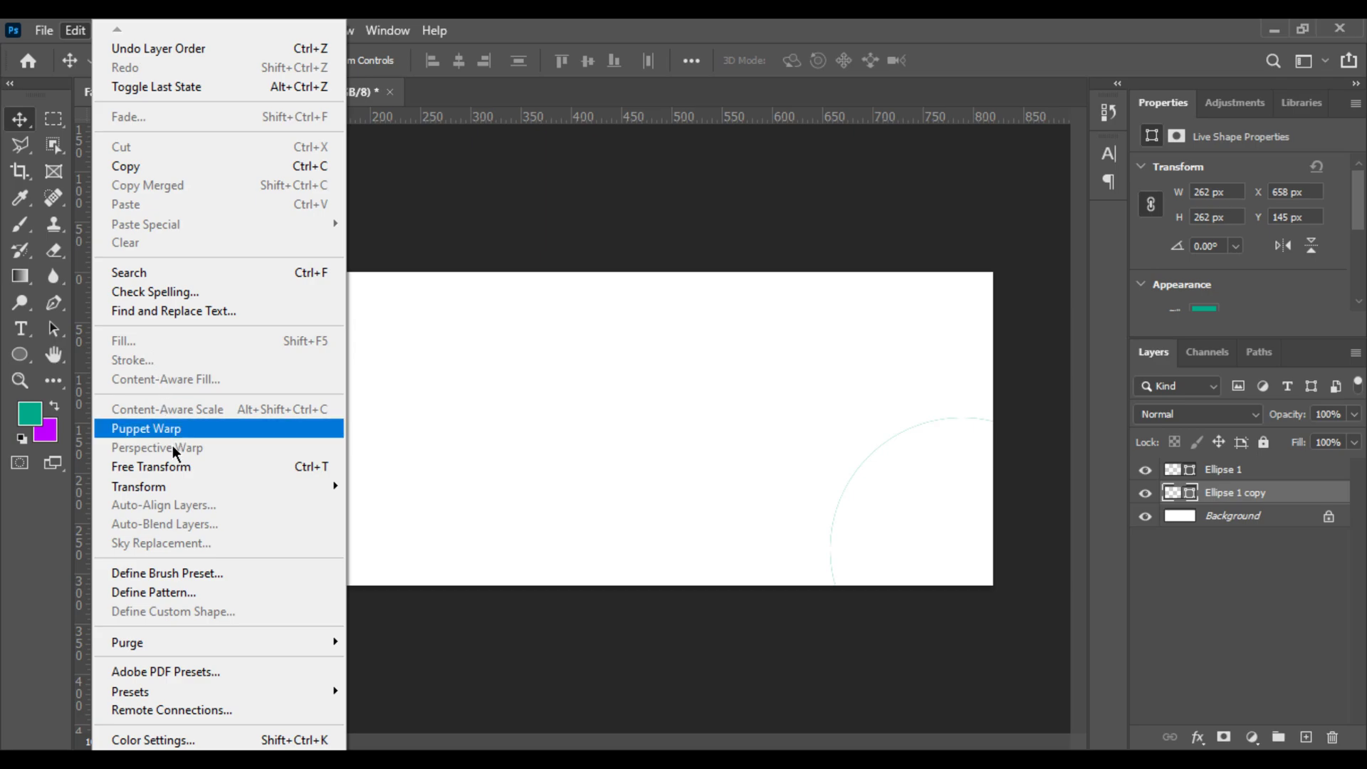
{"action": "left_click", "coordinate": [335, 470]}
{"action": "left_click_drag", "start_coordinate": [828, 417], "coordinate": [681, 266]}
{"action": "key", "text": "ctrl+z"}
{"action": "scroll", "coordinate": [883, 468], "scroll_direction": "down", "scroll_amount": 3}
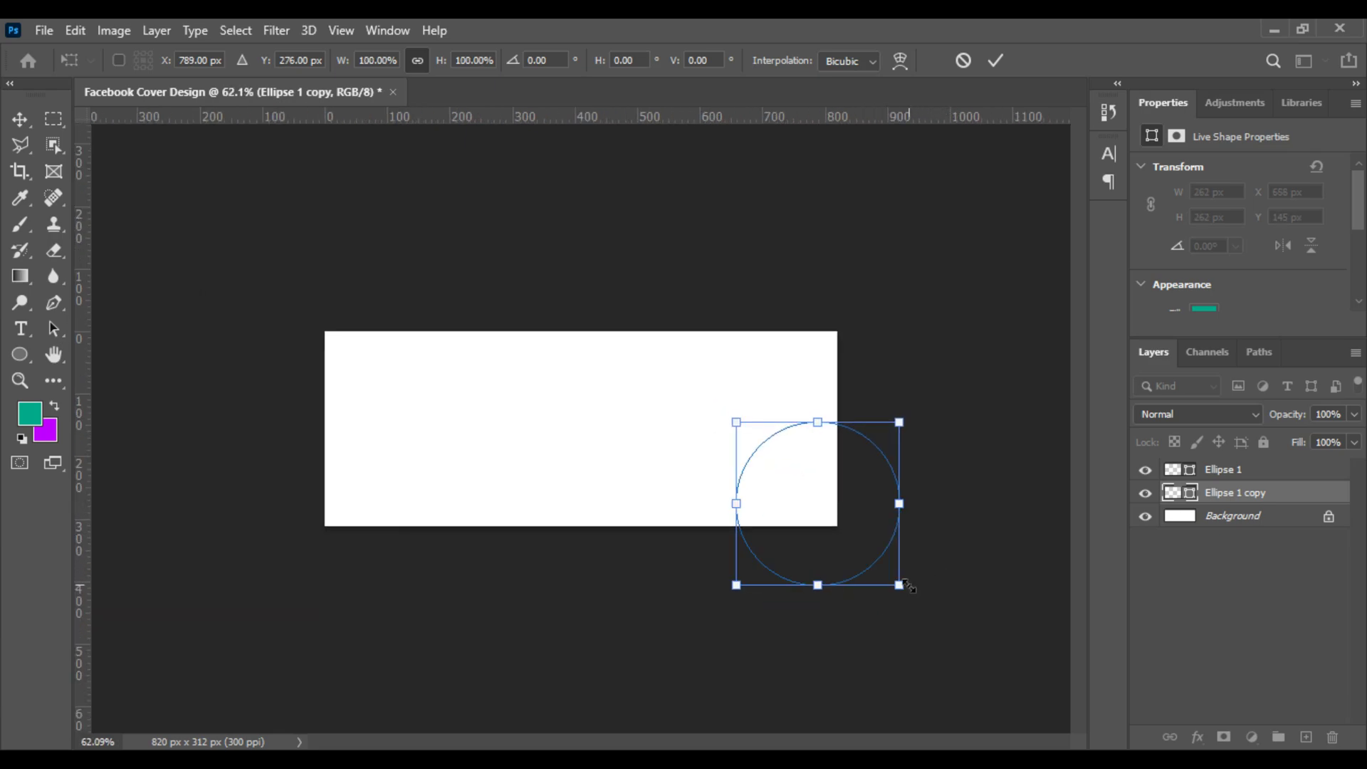
{"action": "left_click_drag", "start_coordinate": [904, 588], "coordinate": [992, 671]}
{"action": "scroll", "coordinate": [894, 528], "scroll_direction": "up", "scroll_amount": 5}
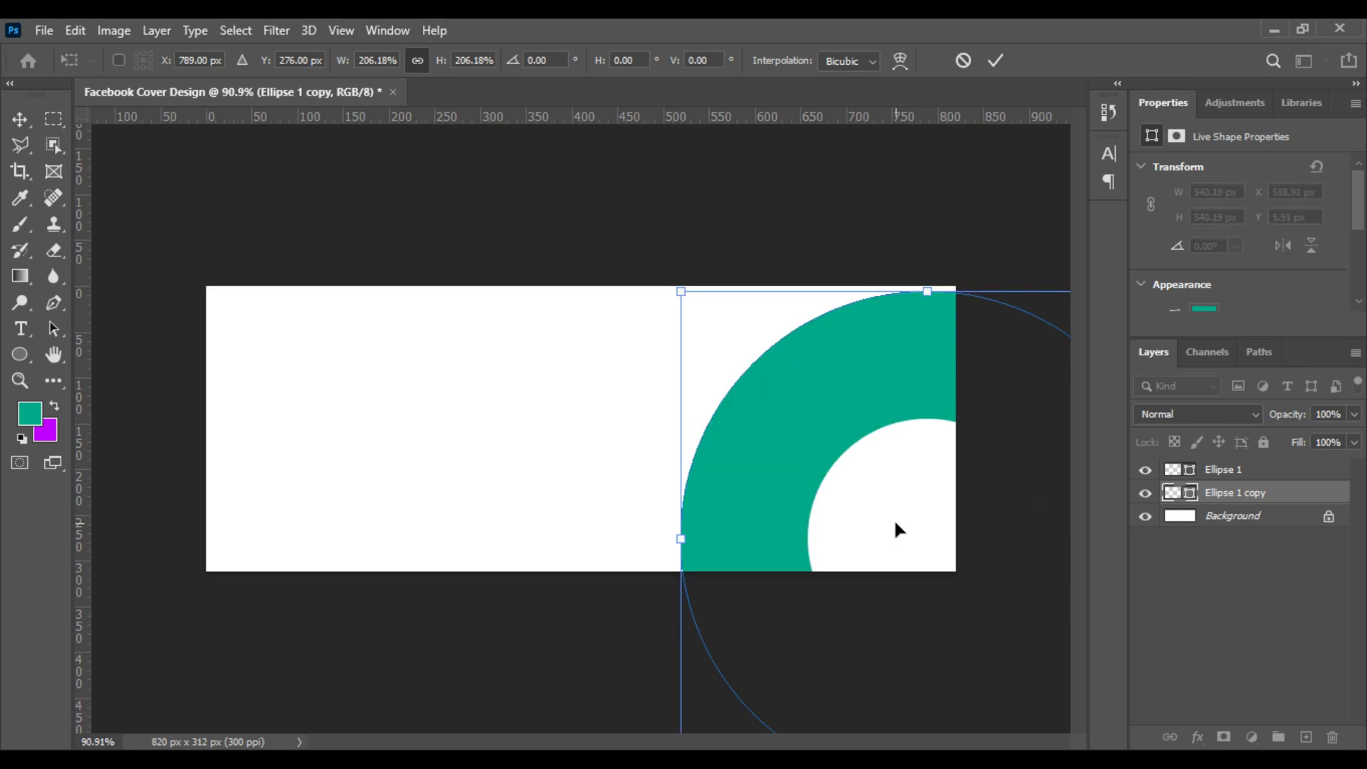
{"action": "scroll", "coordinate": [894, 519], "scroll_direction": "down", "scroll_amount": 1}
{"action": "key", "text": "Return"}
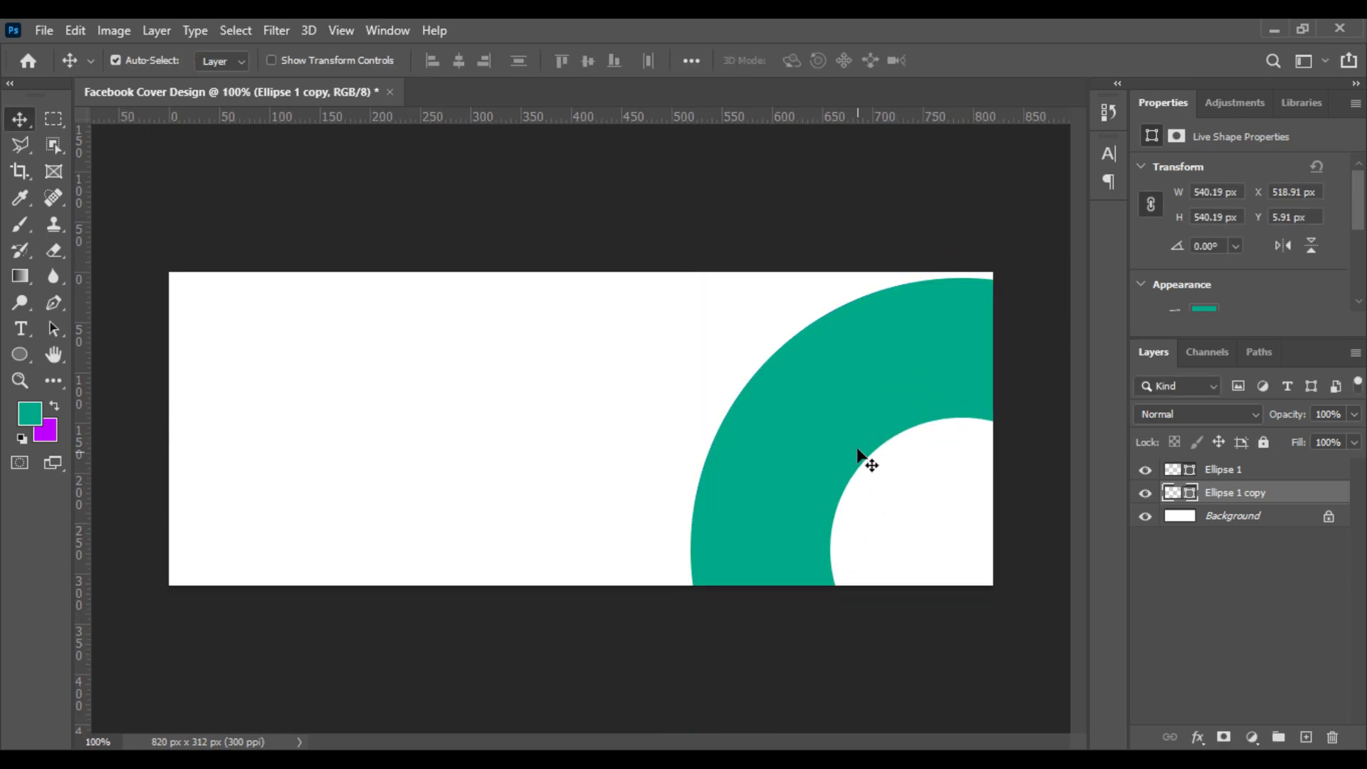
Step: Scale both circles together to about 96% towards the canvas's lower right corner
{"action": "left_click", "coordinate": [1223, 470]}
{"action": "left_click", "coordinate": [1232, 493], "text": "shift"}
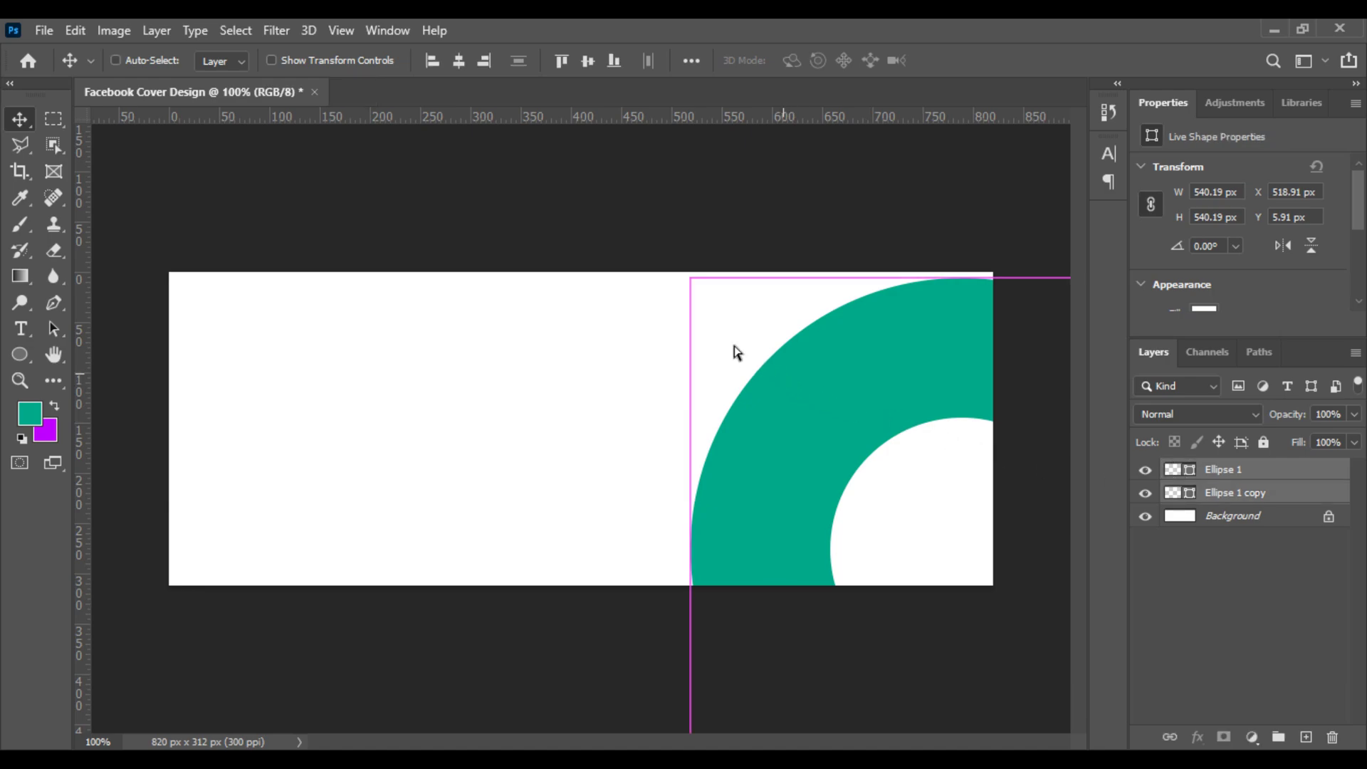
{"action": "key", "text": "ctrl+t"}
{"action": "left_click_drag", "start_coordinate": [689, 277], "coordinate": [711, 297]}
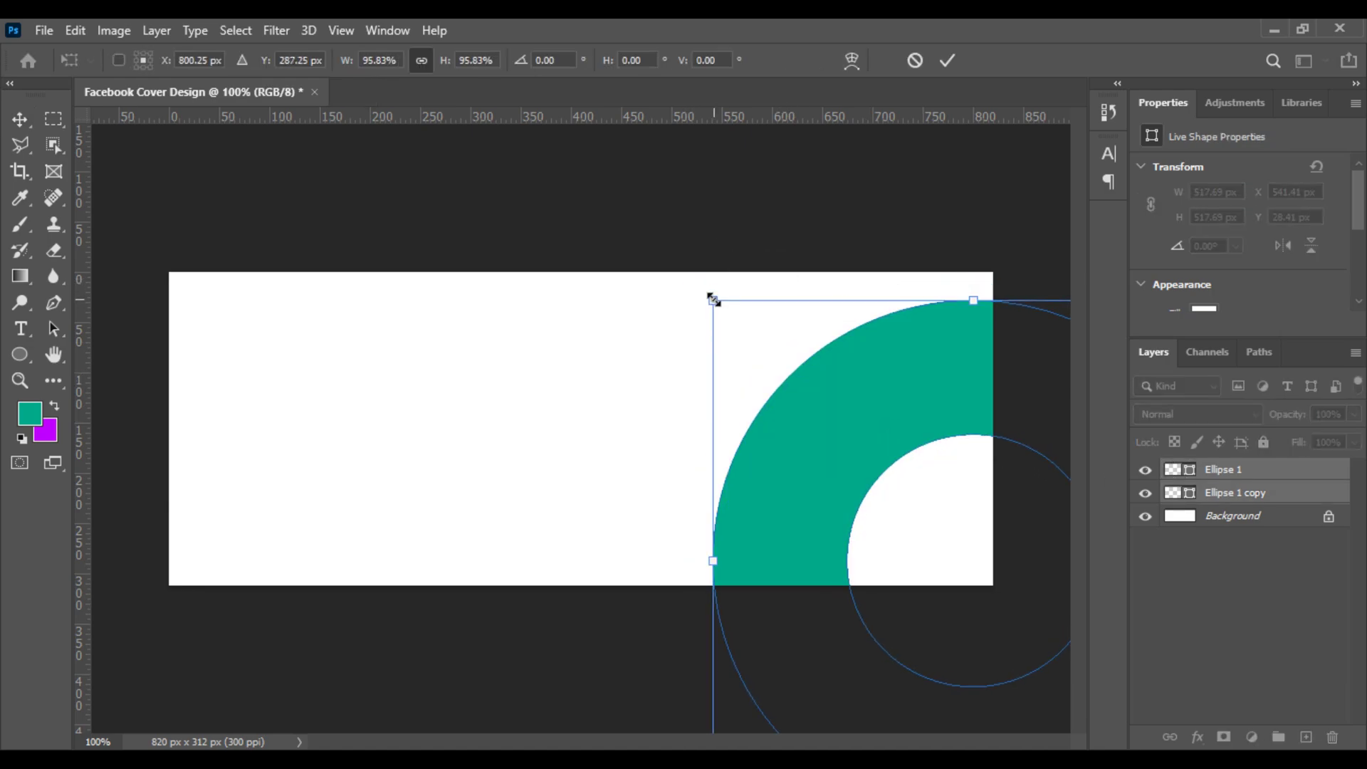
{"action": "key", "text": "Return"}
{"action": "scroll", "coordinate": [845, 413], "scroll_direction": "down", "scroll_amount": 2}
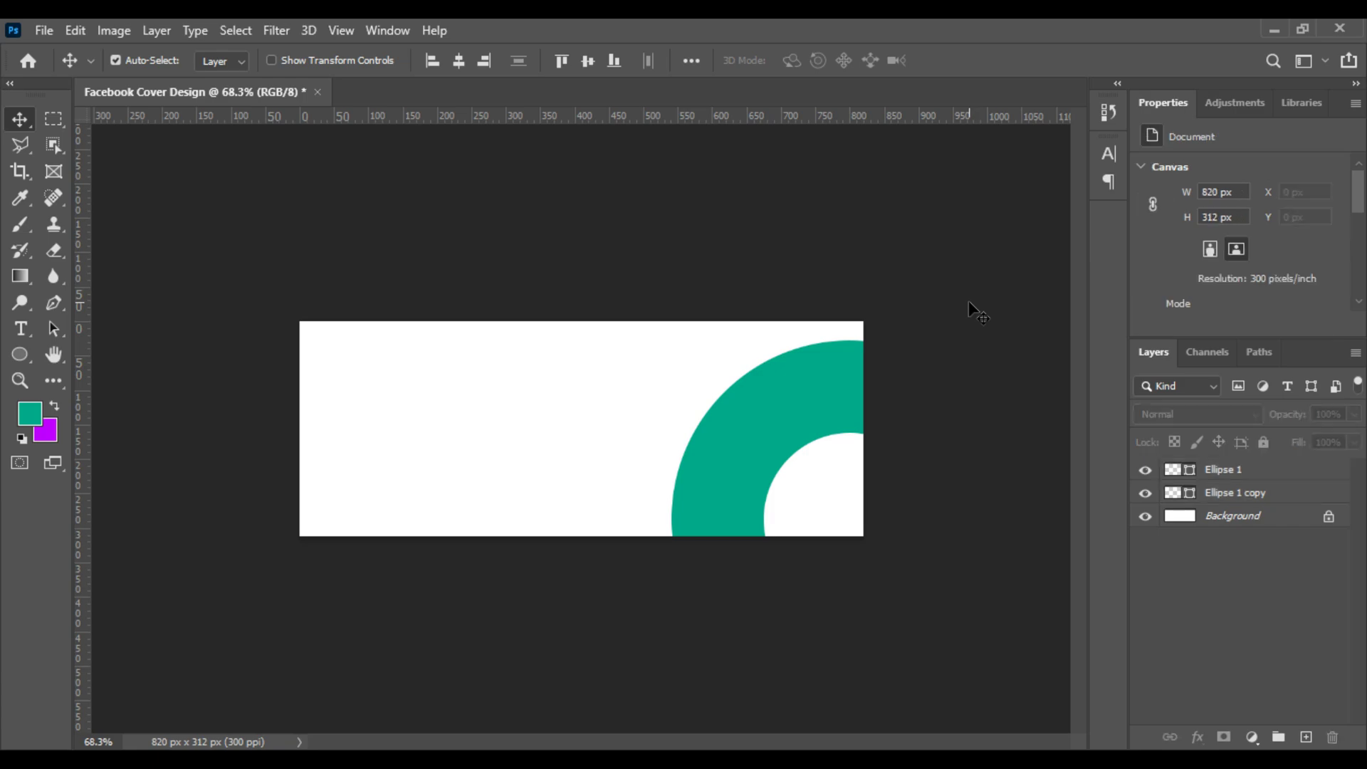
{"action": "left_click", "coordinate": [969, 301]}
{"action": "scroll", "coordinate": [963, 360], "scroll_direction": "up", "scroll_amount": 2}
{"action": "scroll", "coordinate": [961, 389], "scroll_direction": "down", "scroll_amount": 1}
{"action": "key", "text": "ctrl+plus"}
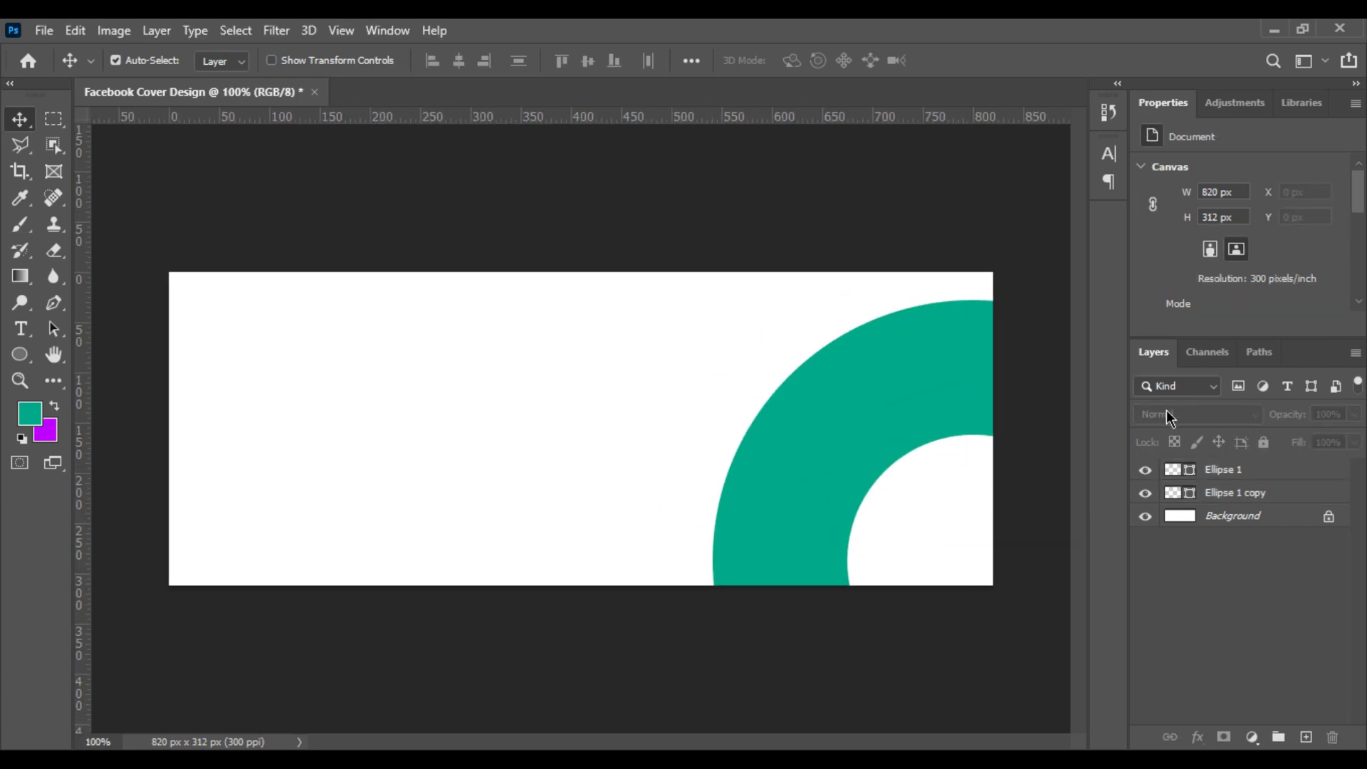
{"action": "left_click", "coordinate": [1218, 476]}
{"action": "left_click", "coordinate": [1224, 492], "text": "shift"}
{"action": "scroll", "coordinate": [940, 499], "scroll_direction": "down", "scroll_amount": 1}
{"action": "scroll", "coordinate": [938, 500], "scroll_direction": "up", "scroll_amount": 1}
{"action": "scroll", "coordinate": [939, 501], "scroll_direction": "down", "scroll_amount": 1}
{"action": "left_click", "coordinate": [984, 288]}
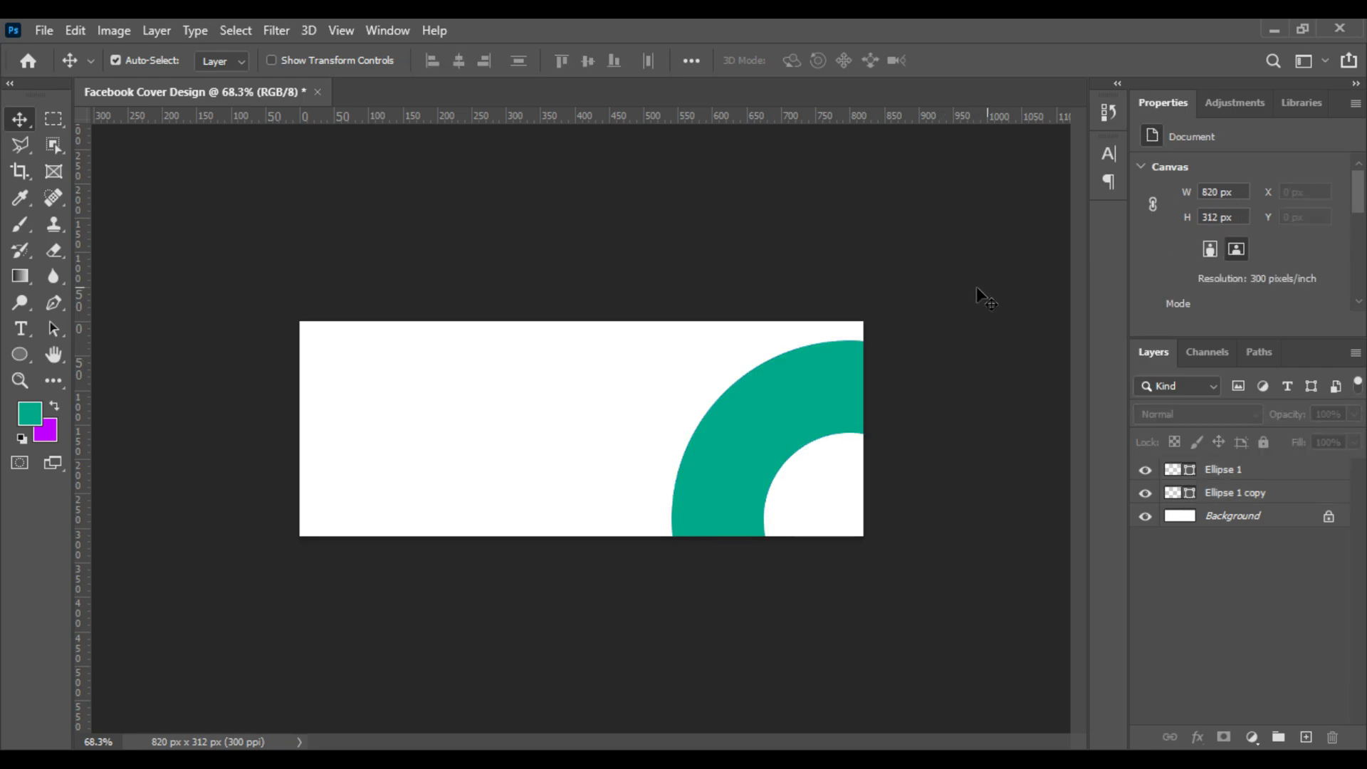
{"action": "key", "text": "ctrl+plus"}
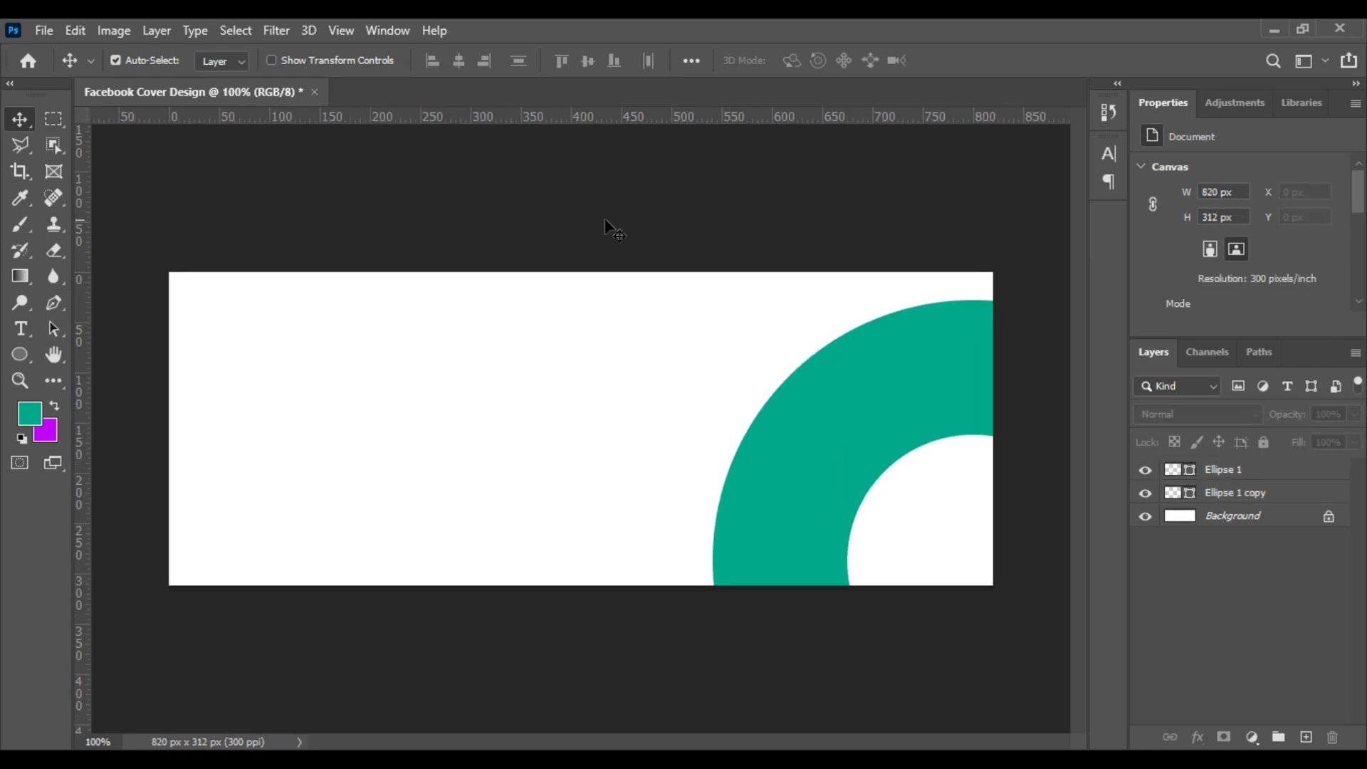
Step: Place a vertical guide about 40 px from the canvas's left edge and a horizontal guide about 270 px from its top edge
{"action": "left_click_drag", "start_coordinate": [80, 287], "coordinate": [211, 293]}
{"action": "scroll", "coordinate": [199, 397], "scroll_direction": "up", "scroll_amount": 2}
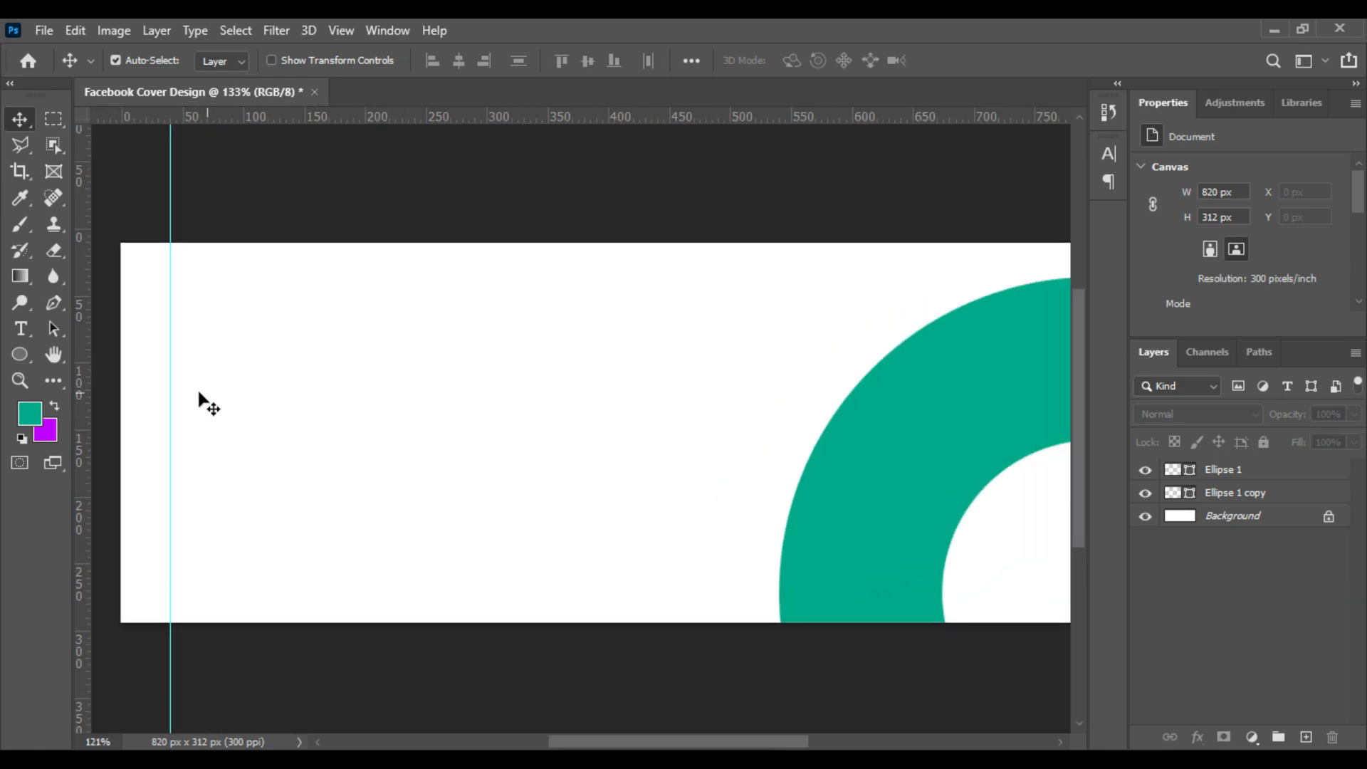
{"action": "left_click_drag", "start_coordinate": [279, 123], "coordinate": [316, 570]}
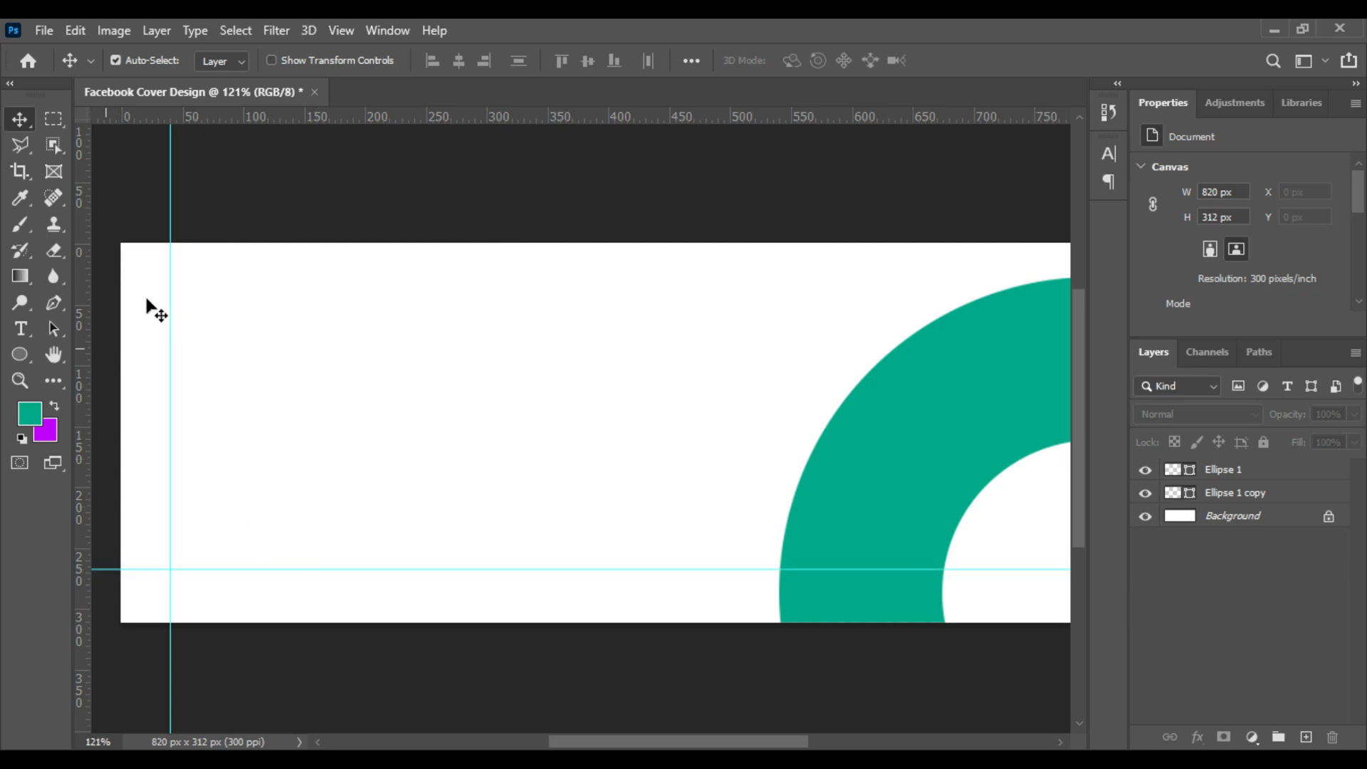
Step: Place a horizontal guide about 38 px below the canvas's top edge
{"action": "left_click_drag", "start_coordinate": [245, 126], "coordinate": [272, 291]}
{"action": "scroll", "coordinate": [271, 440], "scroll_direction": "down", "scroll_amount": 3}
{"action": "scroll", "coordinate": [265, 433], "scroll_direction": "up", "scroll_amount": 4}
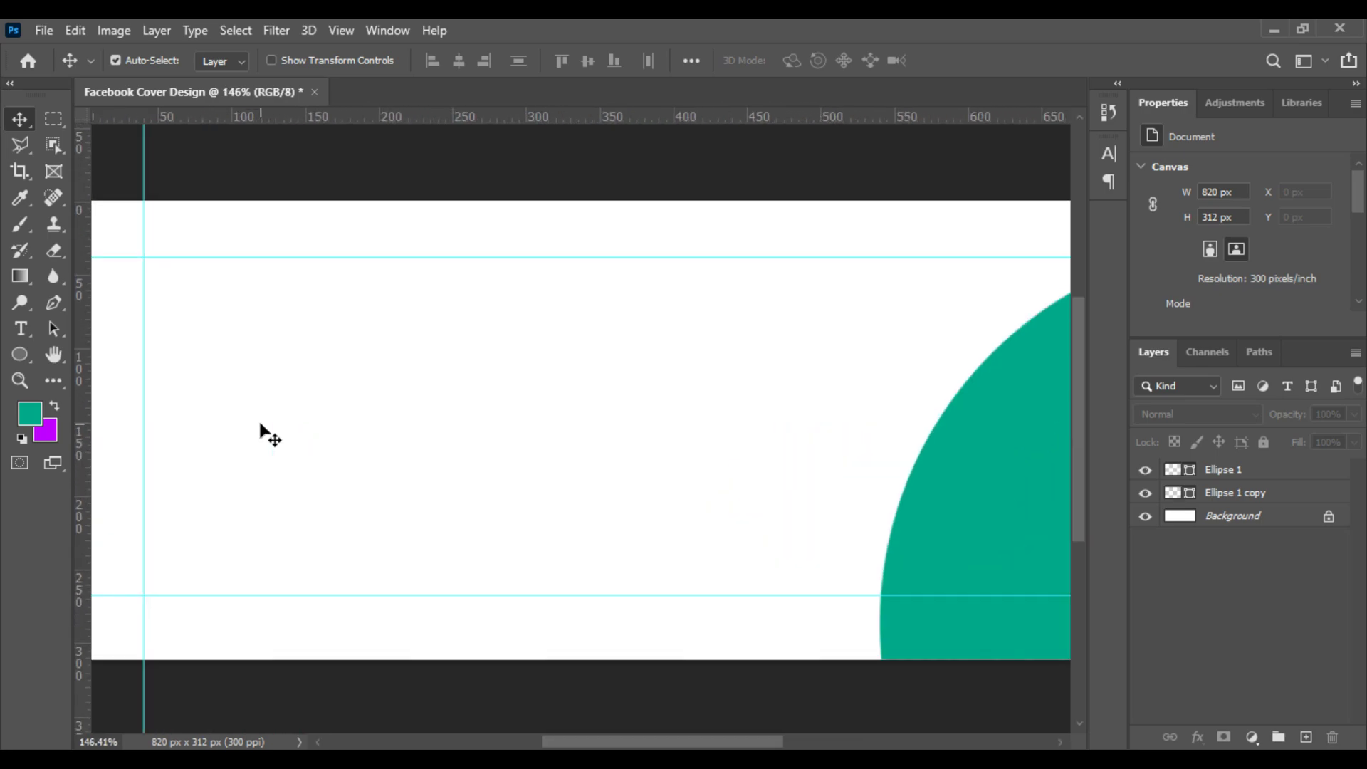
Step: Draw a rounded rectangle bar about 390 x 34 px on the lower horizontal guide, starting just outside the canvas's left edge
{"action": "scroll", "coordinate": [368, 431], "scroll_direction": "left", "scroll_amount": 2}
{"action": "left_click", "coordinate": [19, 354]}
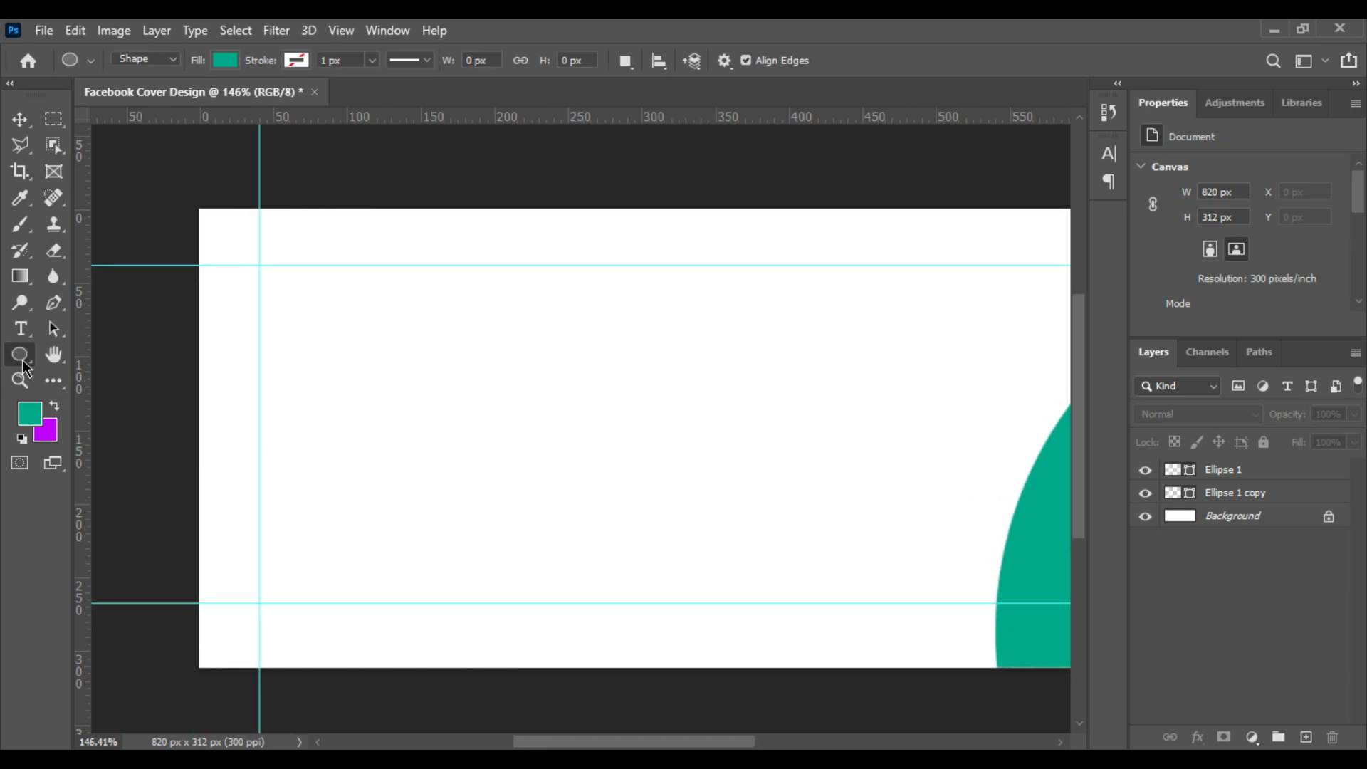
{"action": "right_click", "coordinate": [19, 354]}
{"action": "left_click", "coordinate": [103, 375]}
{"action": "left_click_drag", "start_coordinate": [162, 556], "coordinate": [737, 604]}
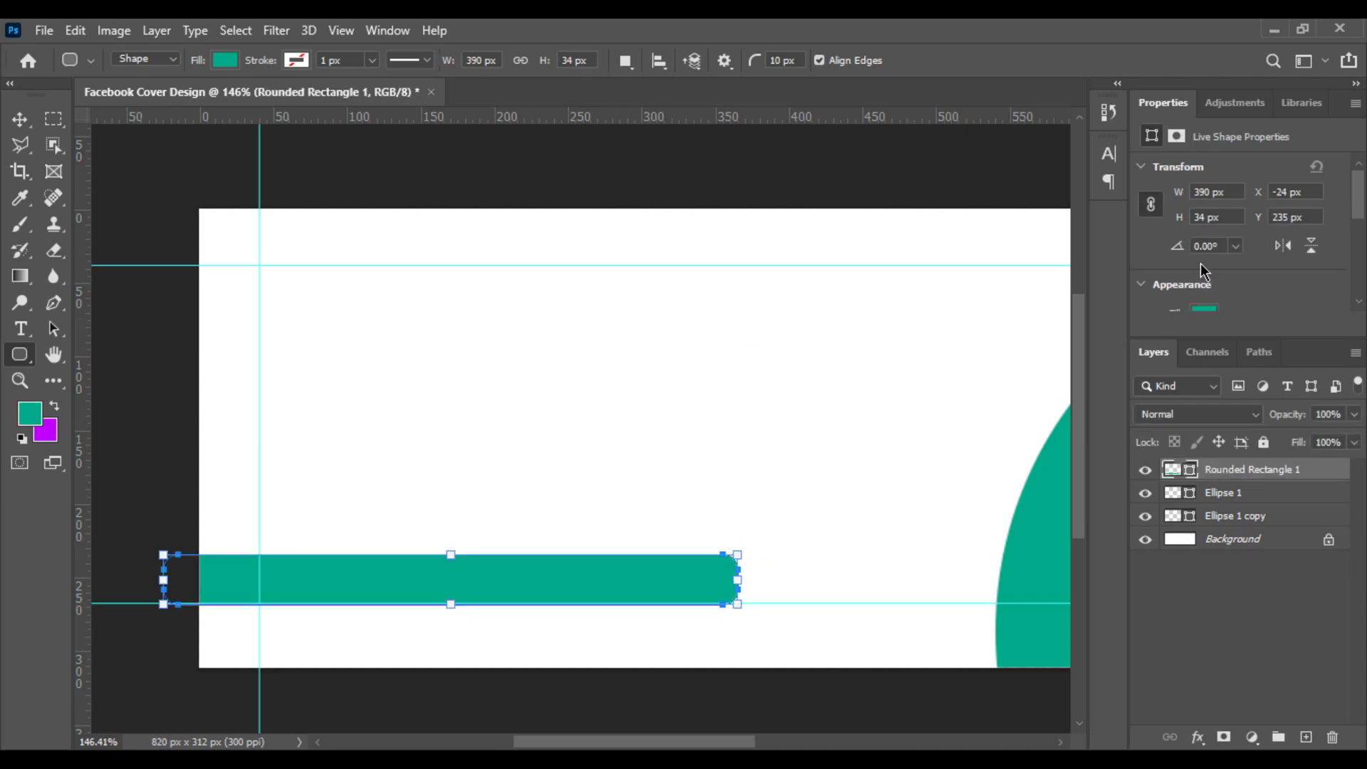
Step: Fill the rounded bar with PANTONE 7724 C from the PANTONE+ Solid Coated colour book
{"action": "key", "text": "ctrl+minus"}
{"action": "scroll", "coordinate": [1201, 269], "scroll_direction": "down", "scroll_amount": 3}
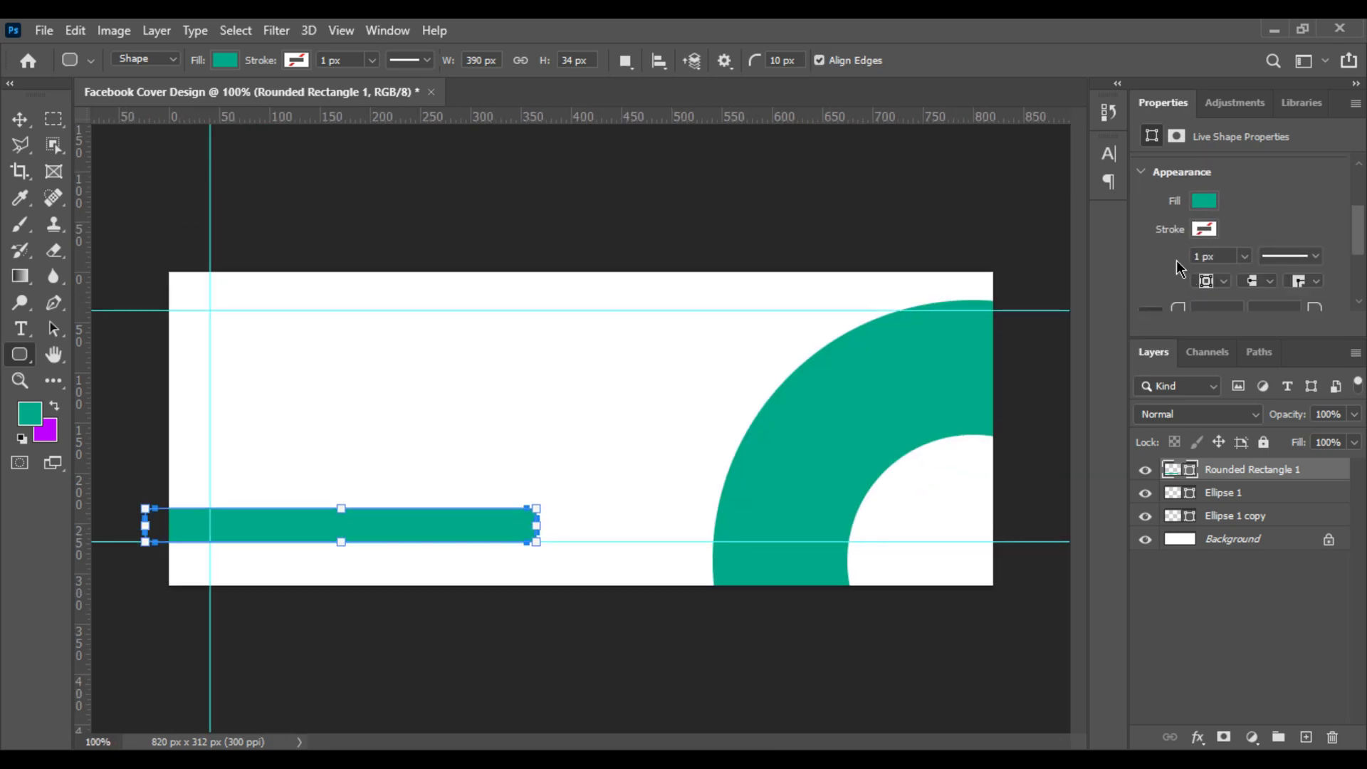
{"action": "left_click", "coordinate": [1204, 202]}
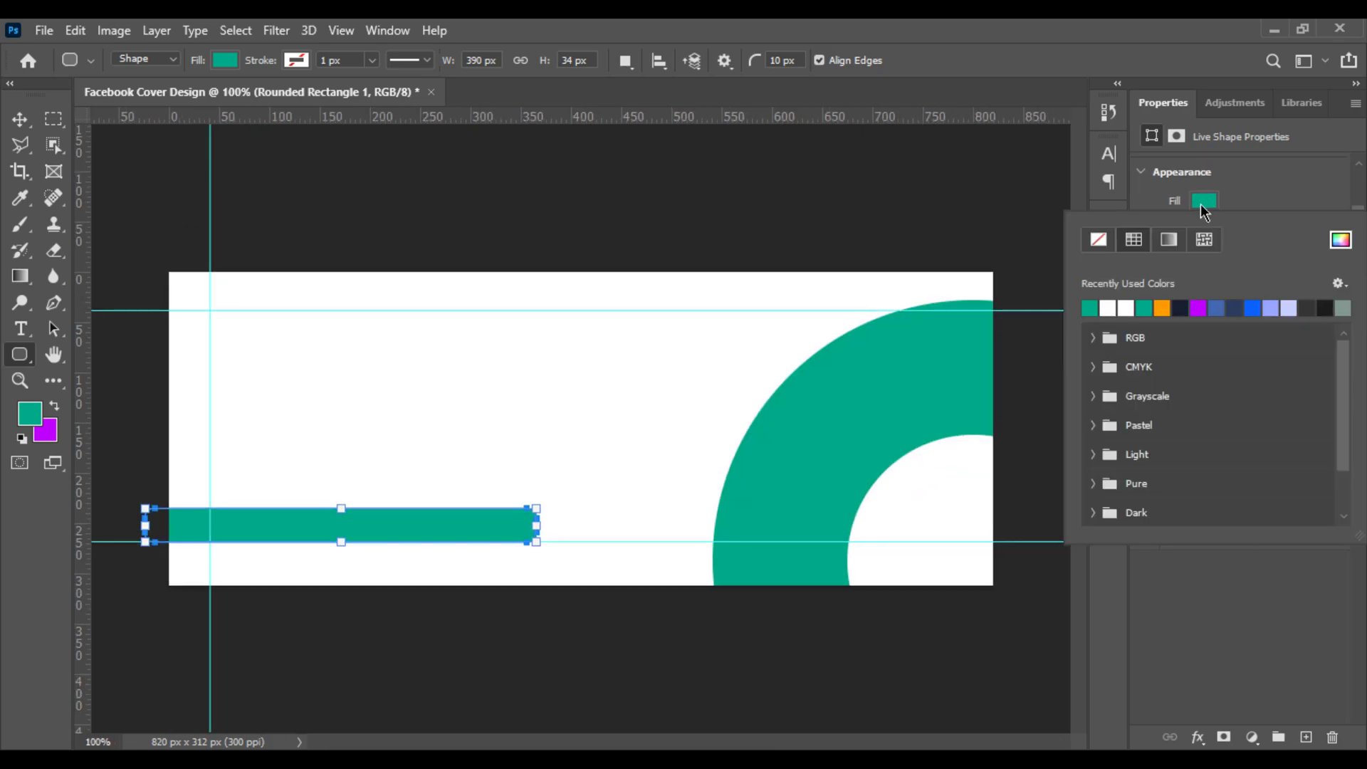
{"action": "left_click", "coordinate": [1341, 242]}
{"action": "left_click", "coordinate": [1262, 190]}
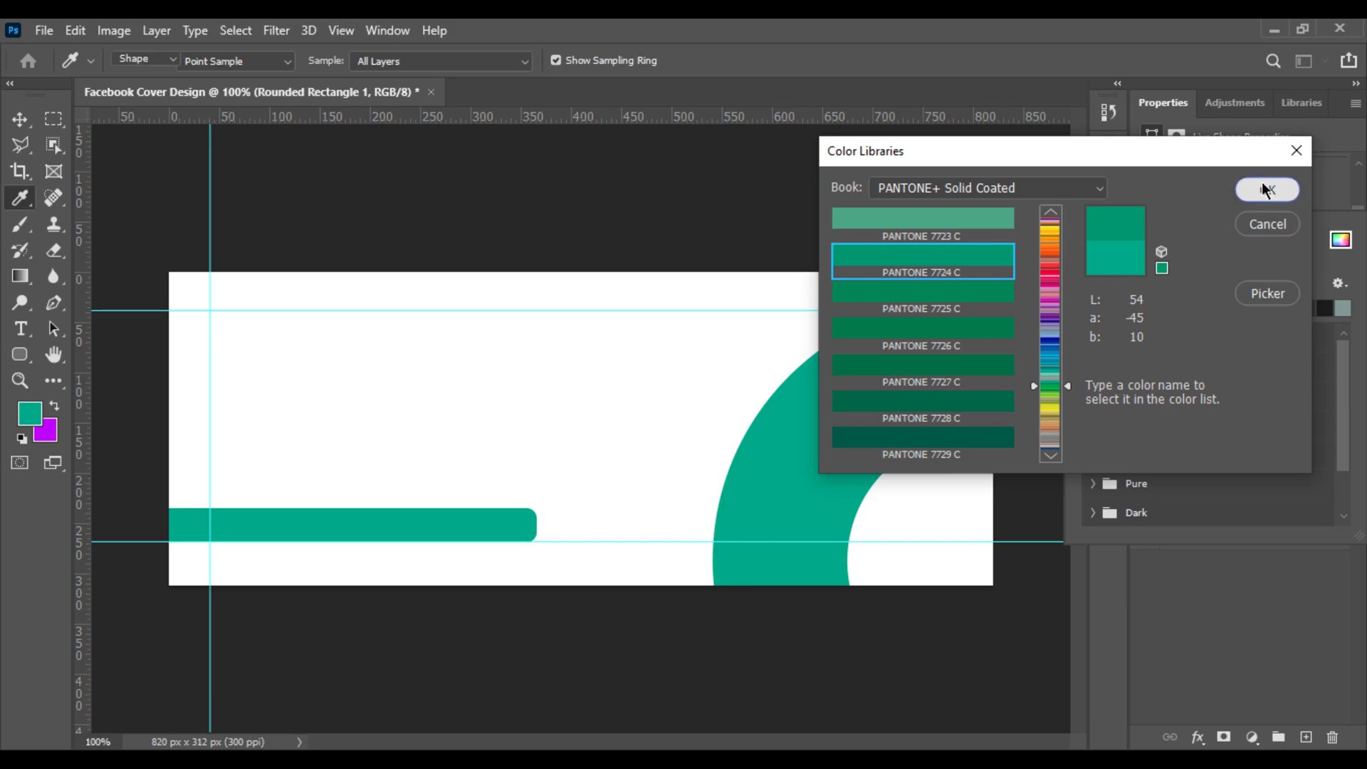
{"action": "left_click", "coordinate": [1236, 195]}
Step: Set all four corner radii of the bar to 17 px so its end is fully rounded
{"action": "scroll", "coordinate": [1204, 249], "scroll_direction": "down", "scroll_amount": 2}
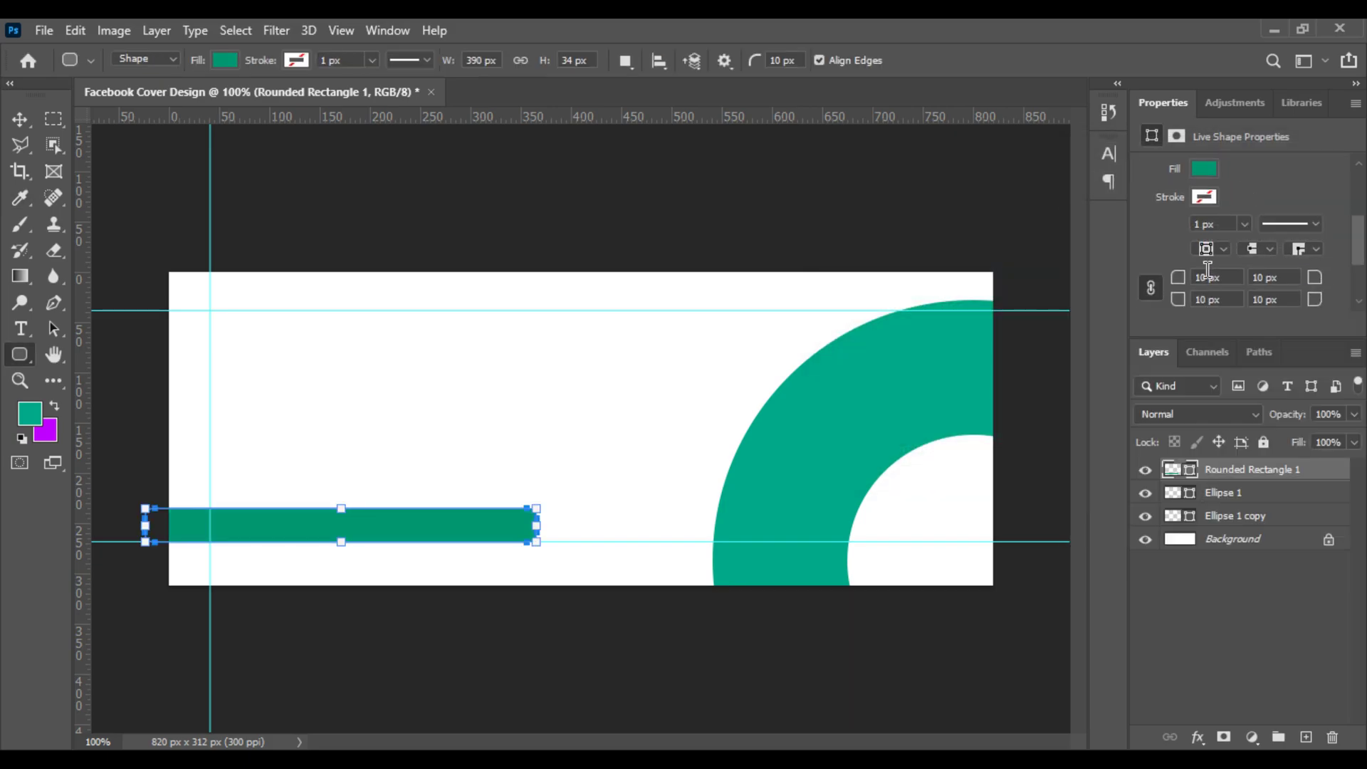
{"action": "left_click_drag", "start_coordinate": [1173, 265], "coordinate": [1362, 282]}
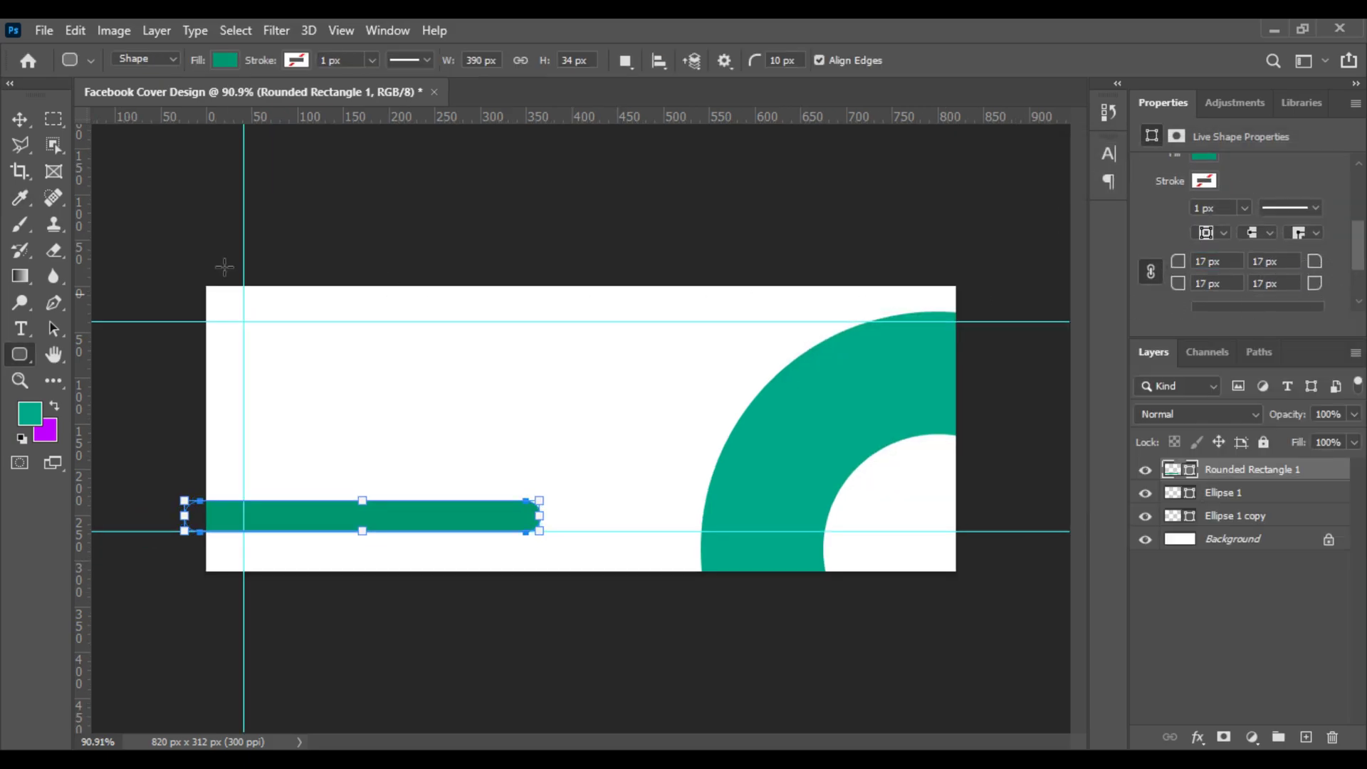
{"action": "left_click", "coordinate": [20, 119]}
Step: Add a text line reading DIGITAL in the white area above the bar
{"action": "scroll", "coordinate": [174, 446], "scroll_direction": "up", "scroll_amount": 3}
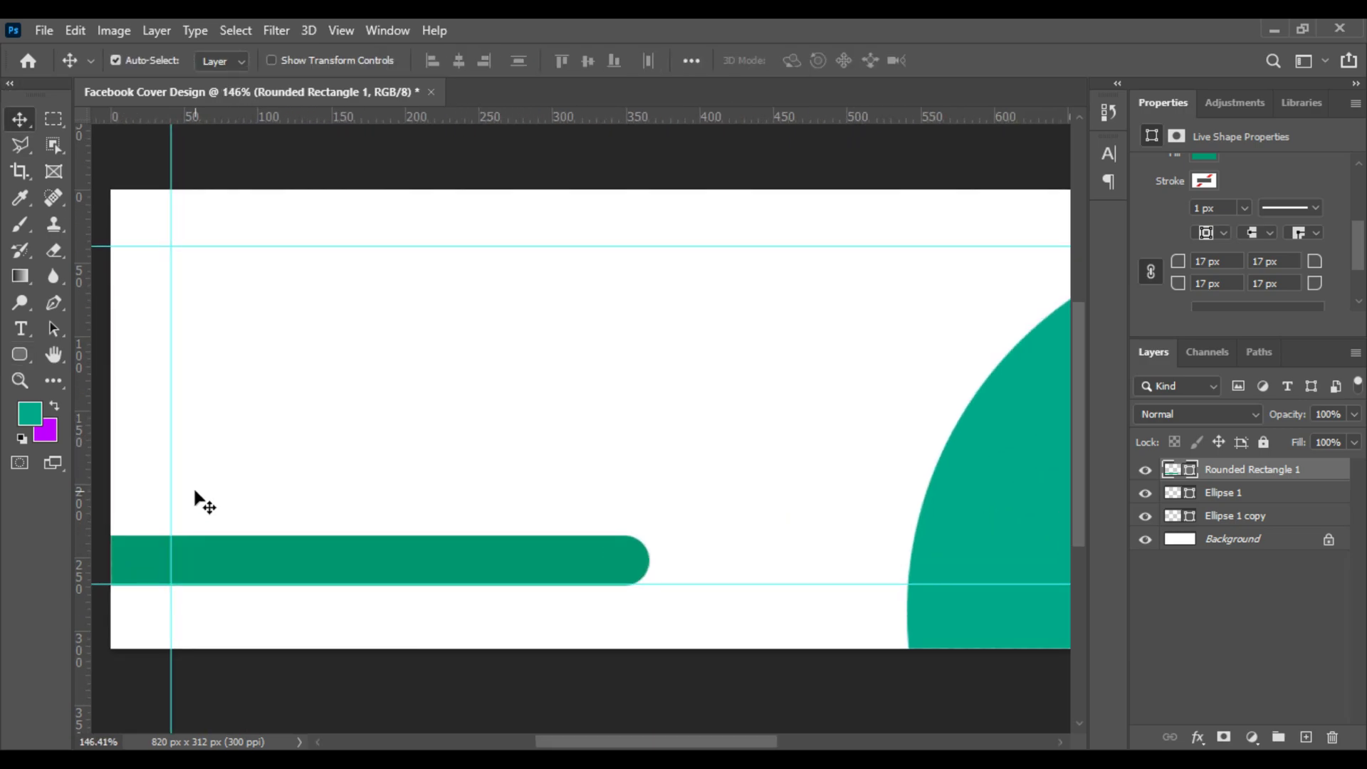
{"action": "scroll", "coordinate": [291, 480], "scroll_direction": "left", "scroll_amount": 3}
{"action": "scroll", "coordinate": [373, 463], "scroll_direction": "up", "scroll_amount": 1}
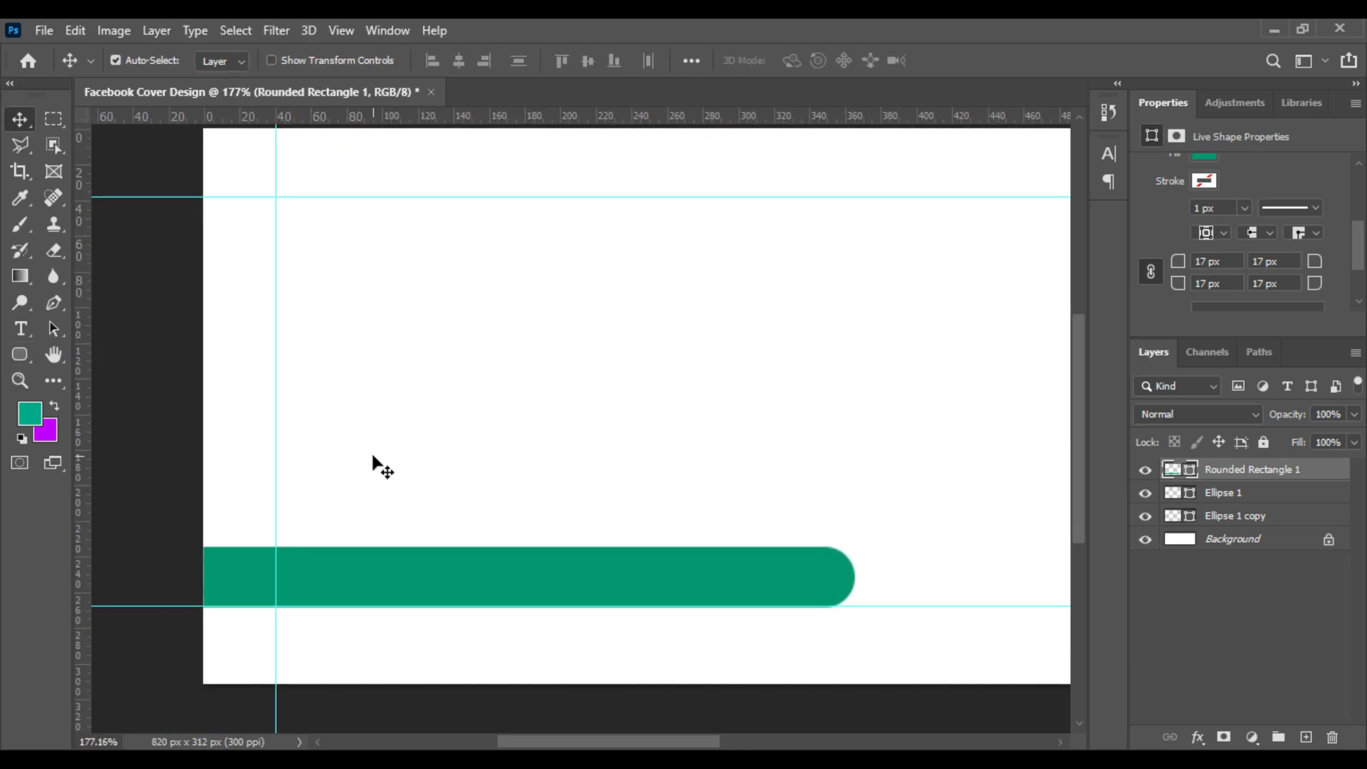
{"action": "left_click_drag", "start_coordinate": [346, 421], "coordinate": [274, 418]}
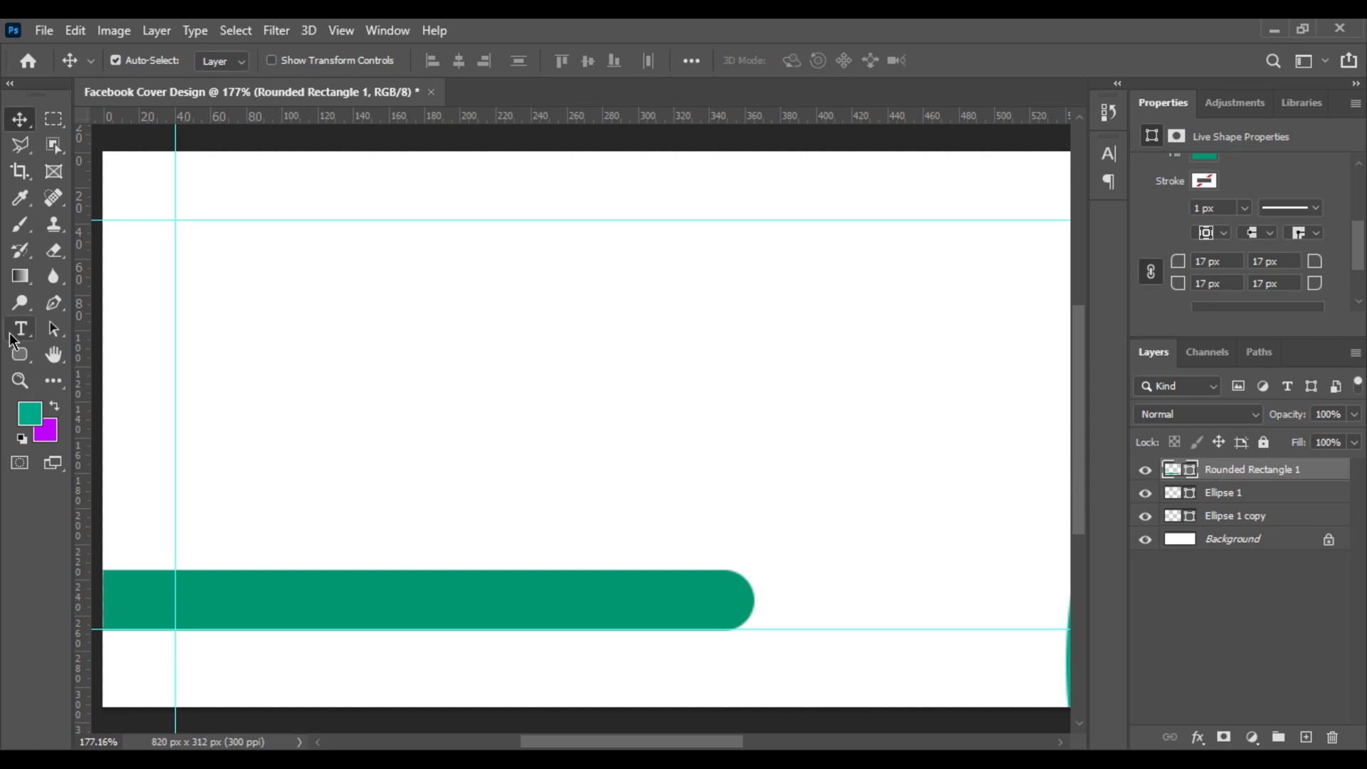
{"action": "left_click", "coordinate": [20, 328]}
{"action": "left_click", "coordinate": [312, 377]}
{"action": "scroll", "coordinate": [327, 385], "scroll_direction": "down", "scroll_amount": 3}
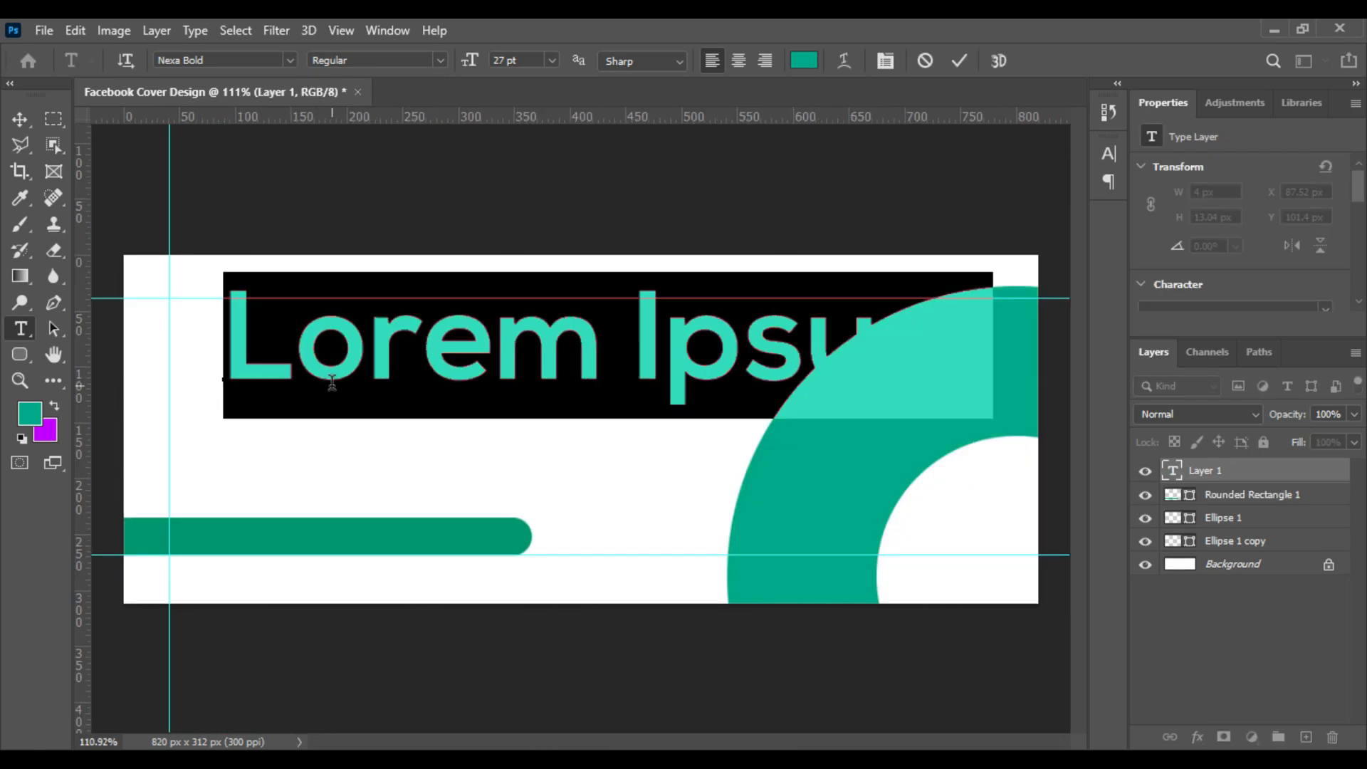
{"action": "type", "text": "d"}
{"action": "key", "text": "ctrl+a"}
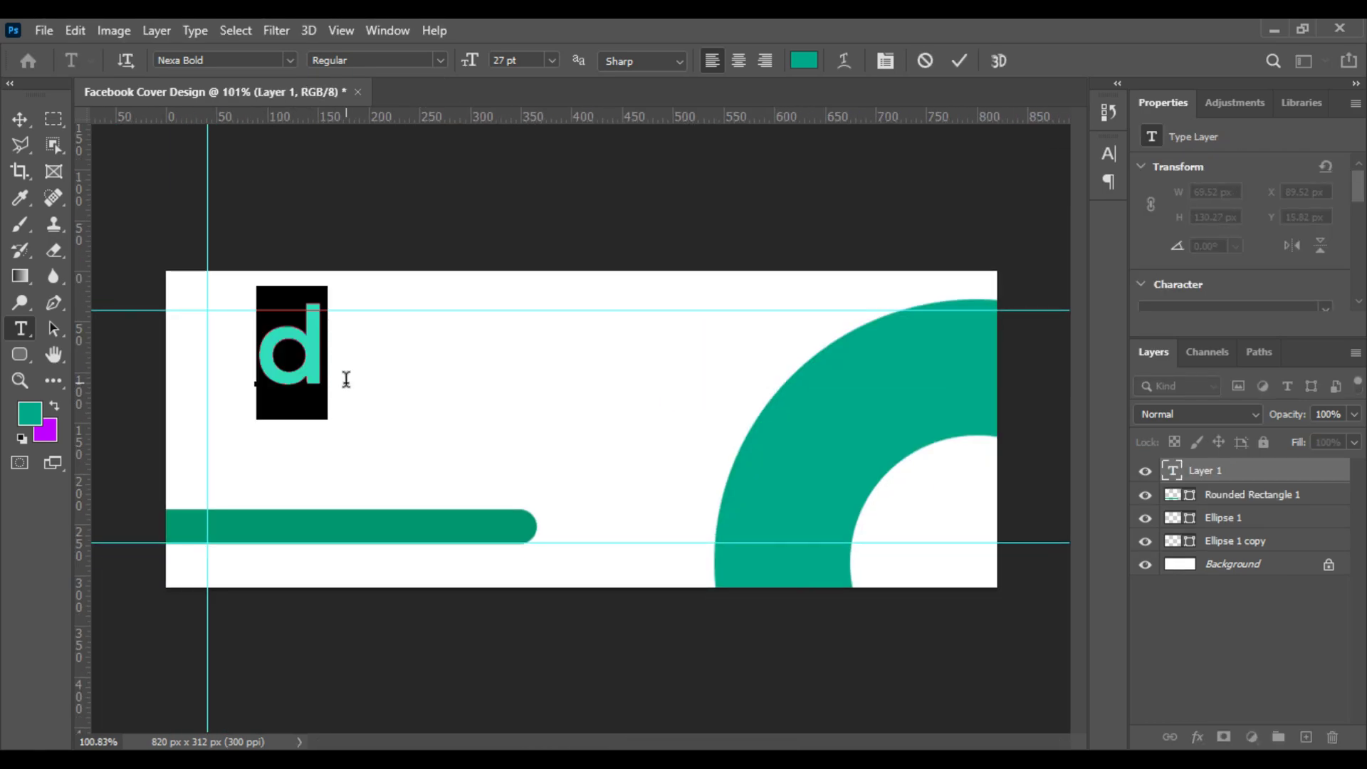
{"action": "type", "text": "DI"}
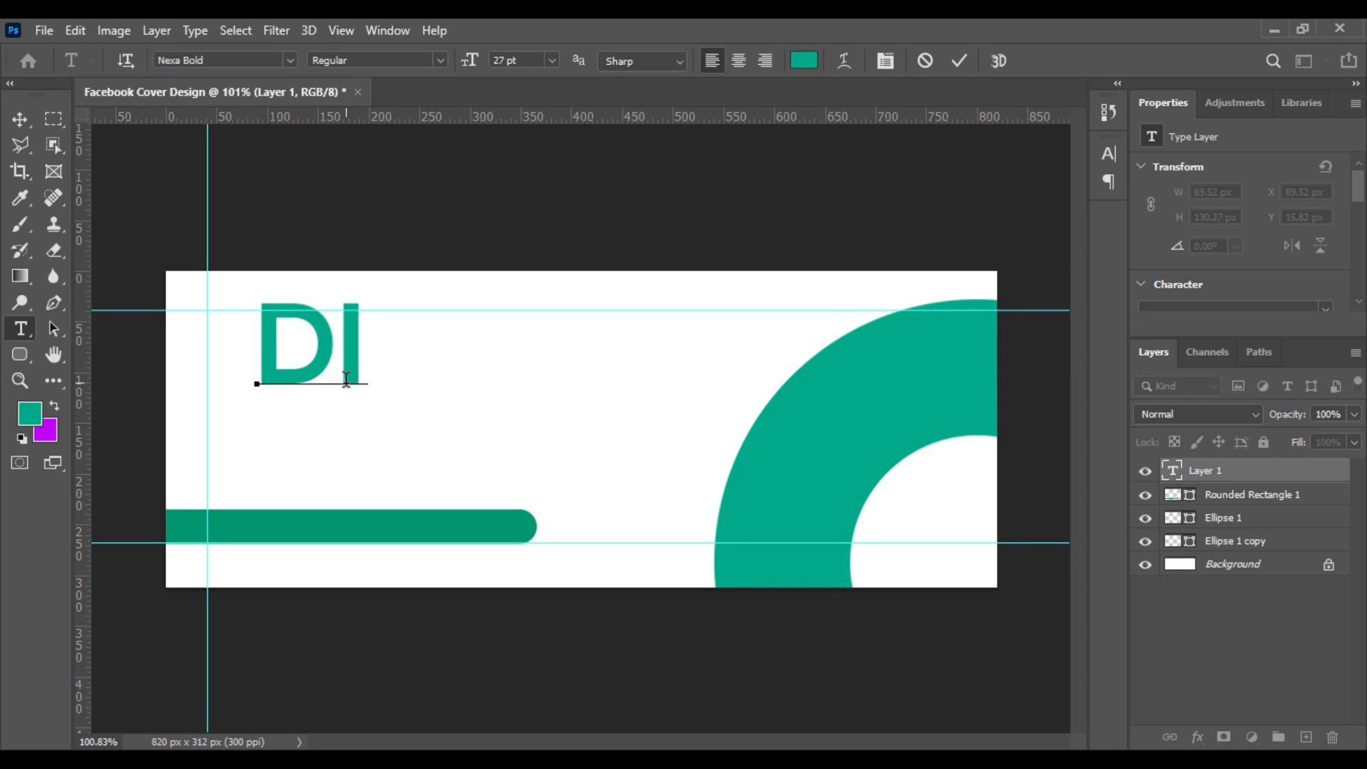
{"action": "type", "text": "GI AL"}
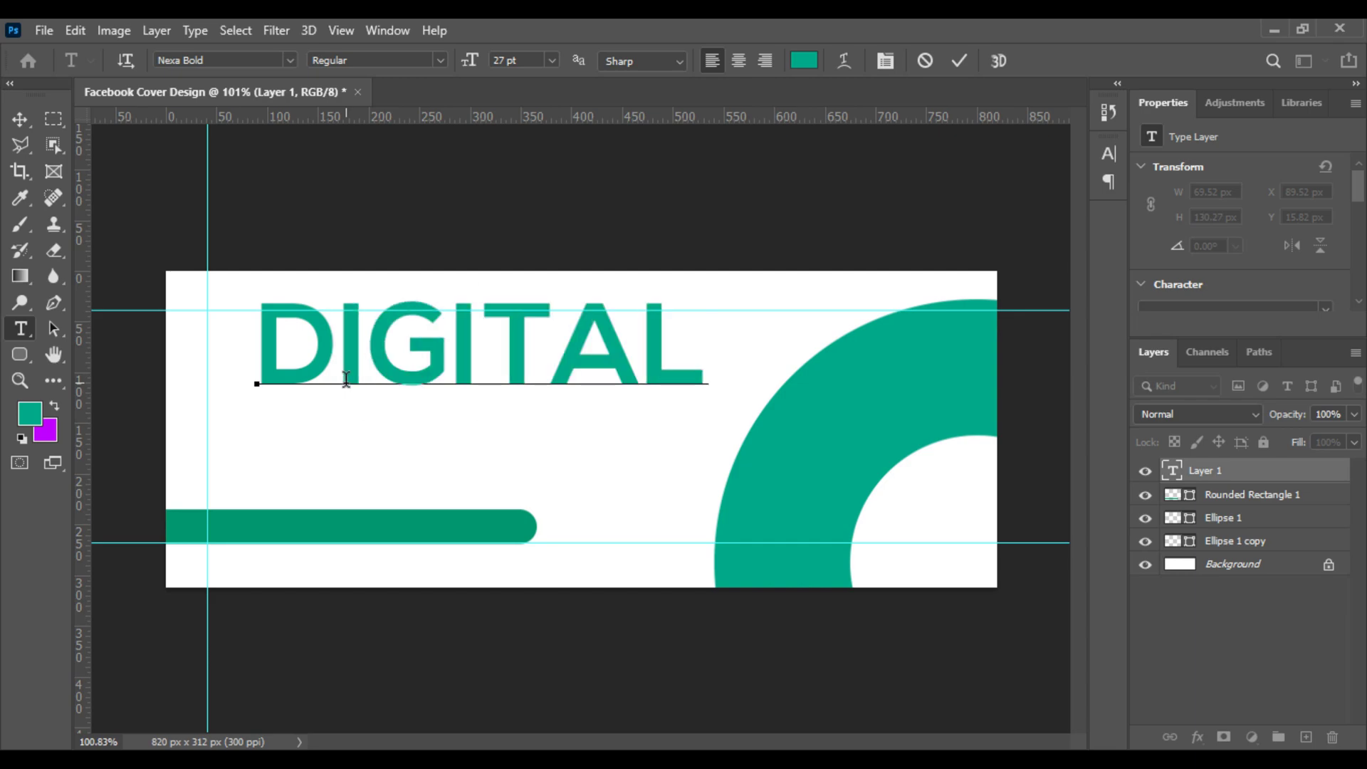
Step: Scale the DIGITAL text down to about 155 px wide and place its left edge near the vertical guide, below the upper guide
{"action": "left_click", "coordinate": [20, 118]}
{"action": "key", "text": "ctrl+t"}
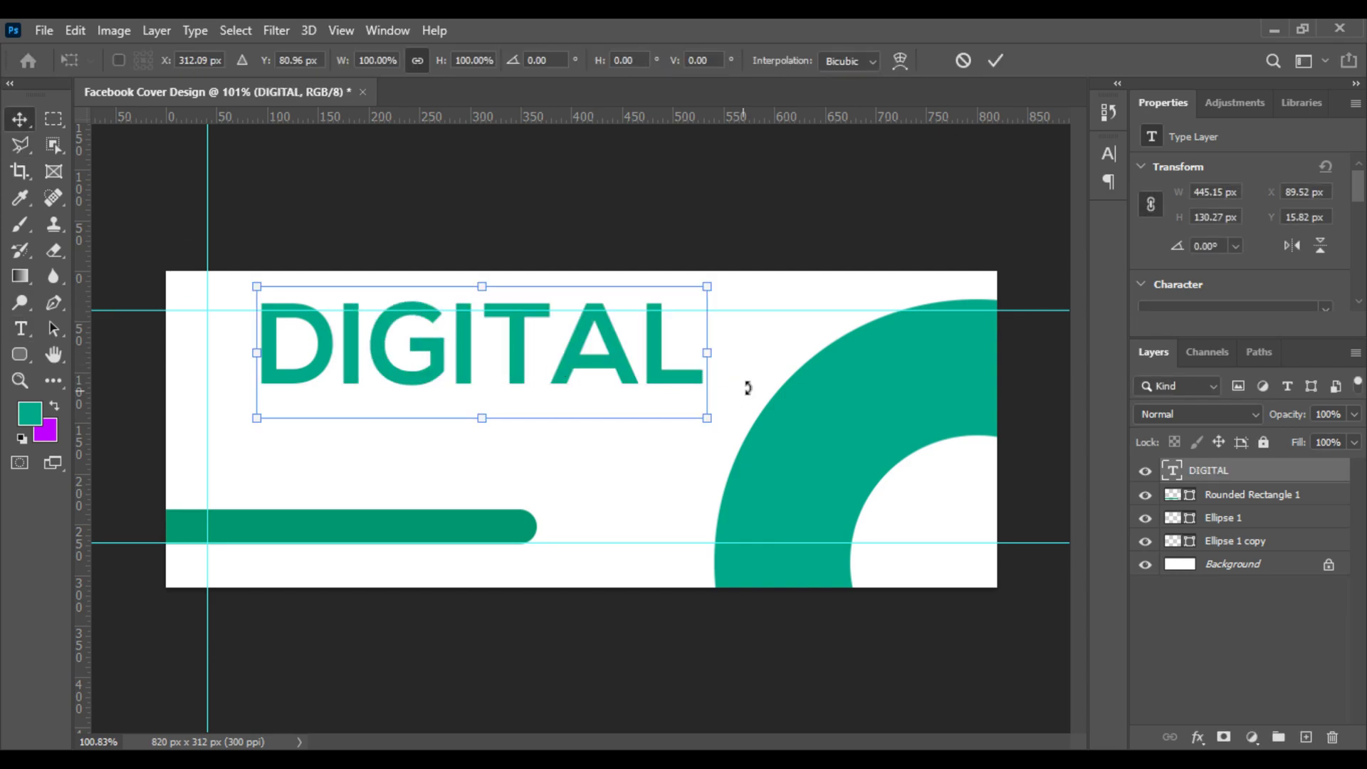
{"action": "left_click_drag", "start_coordinate": [637, 347], "coordinate": [418, 357]}
{"action": "scroll", "coordinate": [414, 397], "scroll_direction": "up", "scroll_amount": 2}
{"action": "left_click_drag", "start_coordinate": [351, 418], "coordinate": [522, 442]}
{"action": "left_click_drag", "start_coordinate": [396, 331], "coordinate": [350, 334]}
{"action": "key", "text": "Return"}
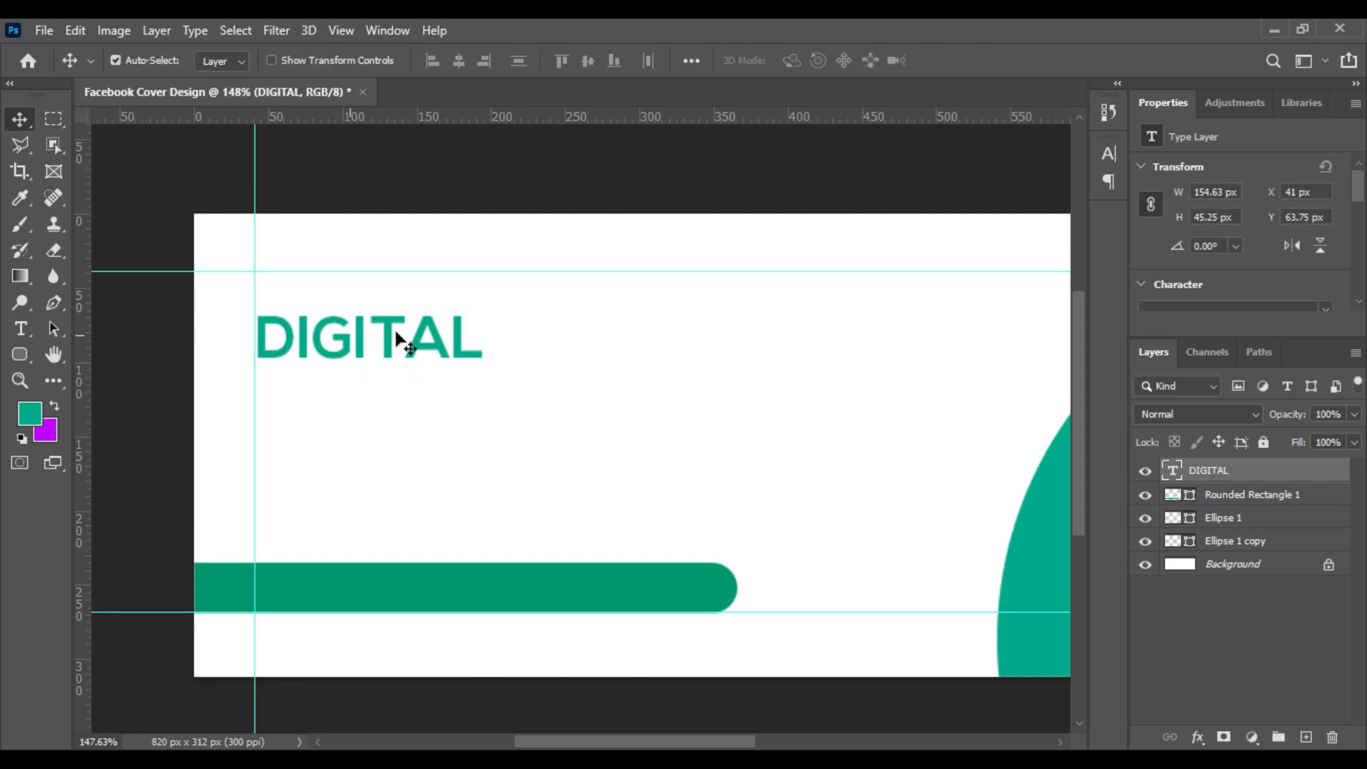
Step: Recolour the DIGITAL text to 00956e, sampled from the green bar
{"action": "left_click", "coordinate": [20, 329]}
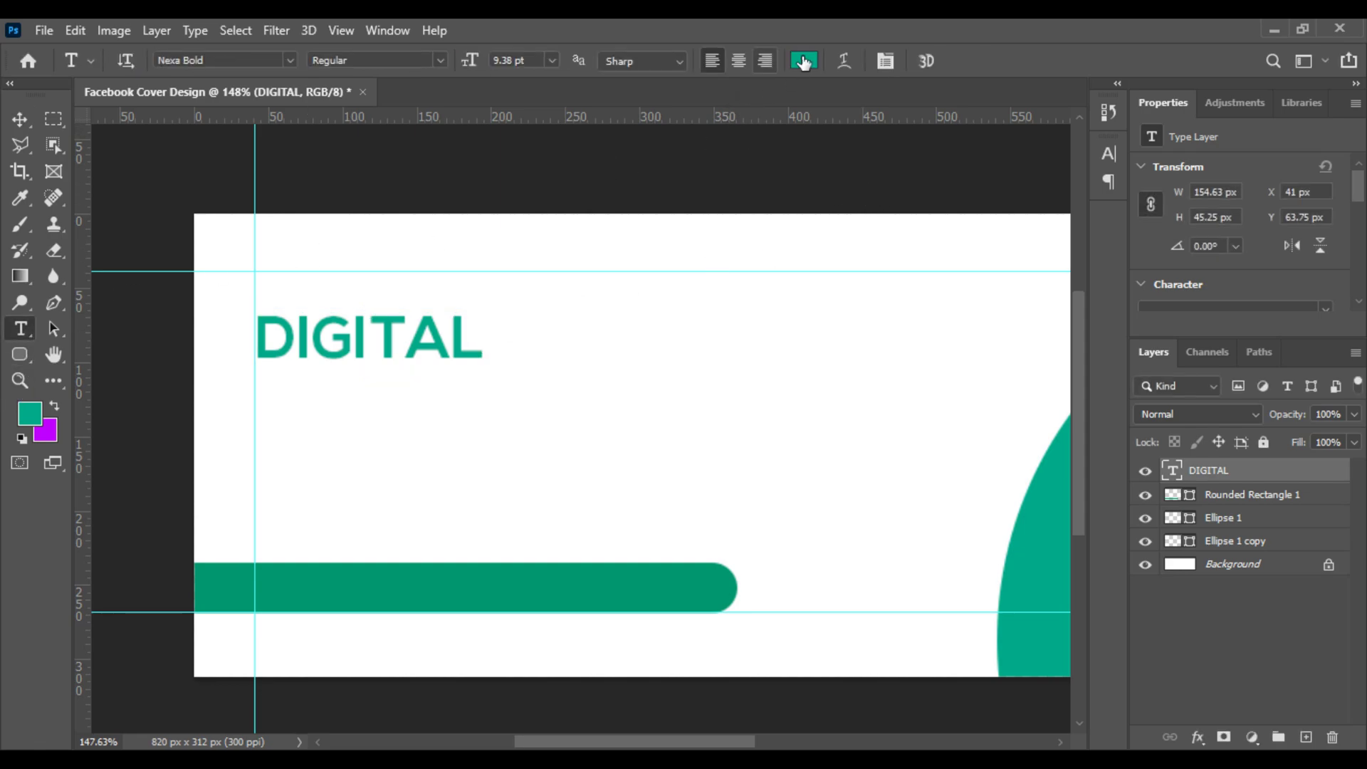
{"action": "left_click", "coordinate": [804, 61]}
{"action": "left_click", "coordinate": [399, 580]}
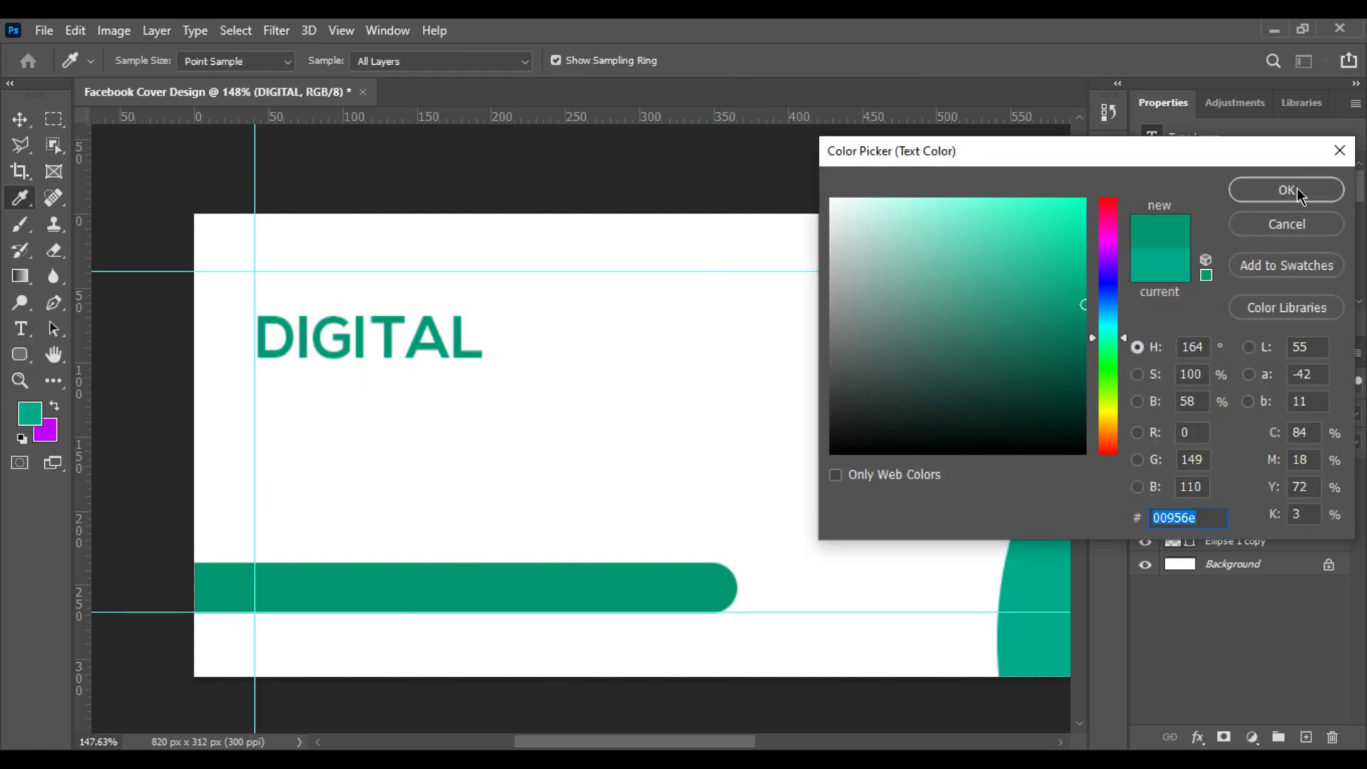
{"action": "left_click", "coordinate": [1289, 190]}
Step: Align the DIGITAL text to the vertical guide and stack two duplicates below it at about 37 px spacing
{"action": "left_click", "coordinate": [19, 119]}
{"action": "scroll", "coordinate": [161, 369], "scroll_direction": "up", "scroll_amount": 4}
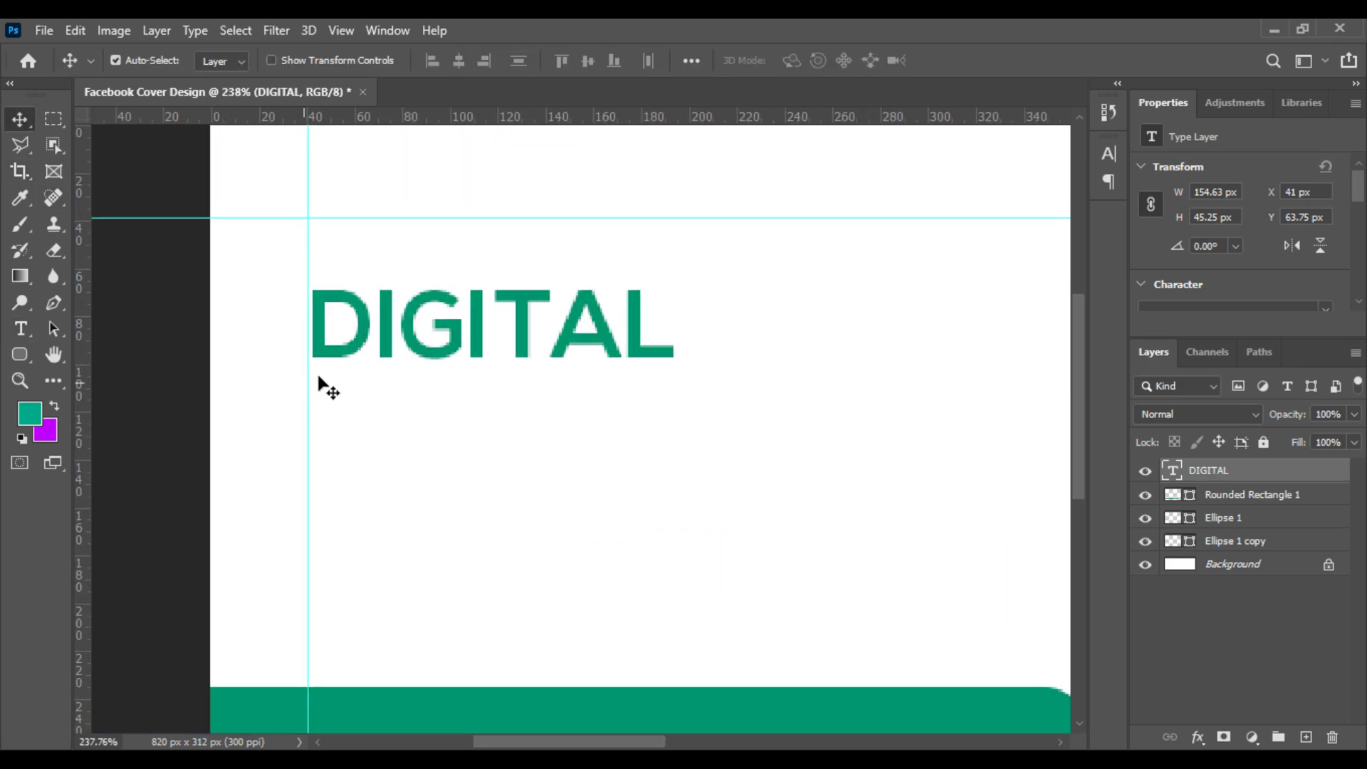
{"action": "left_click_drag", "start_coordinate": [348, 348], "coordinate": [397, 534]}
Step: Recolour all three DIGITAL text lines to the dark colour 191919
{"action": "left_click", "coordinate": [1236, 520], "text": "shift"}
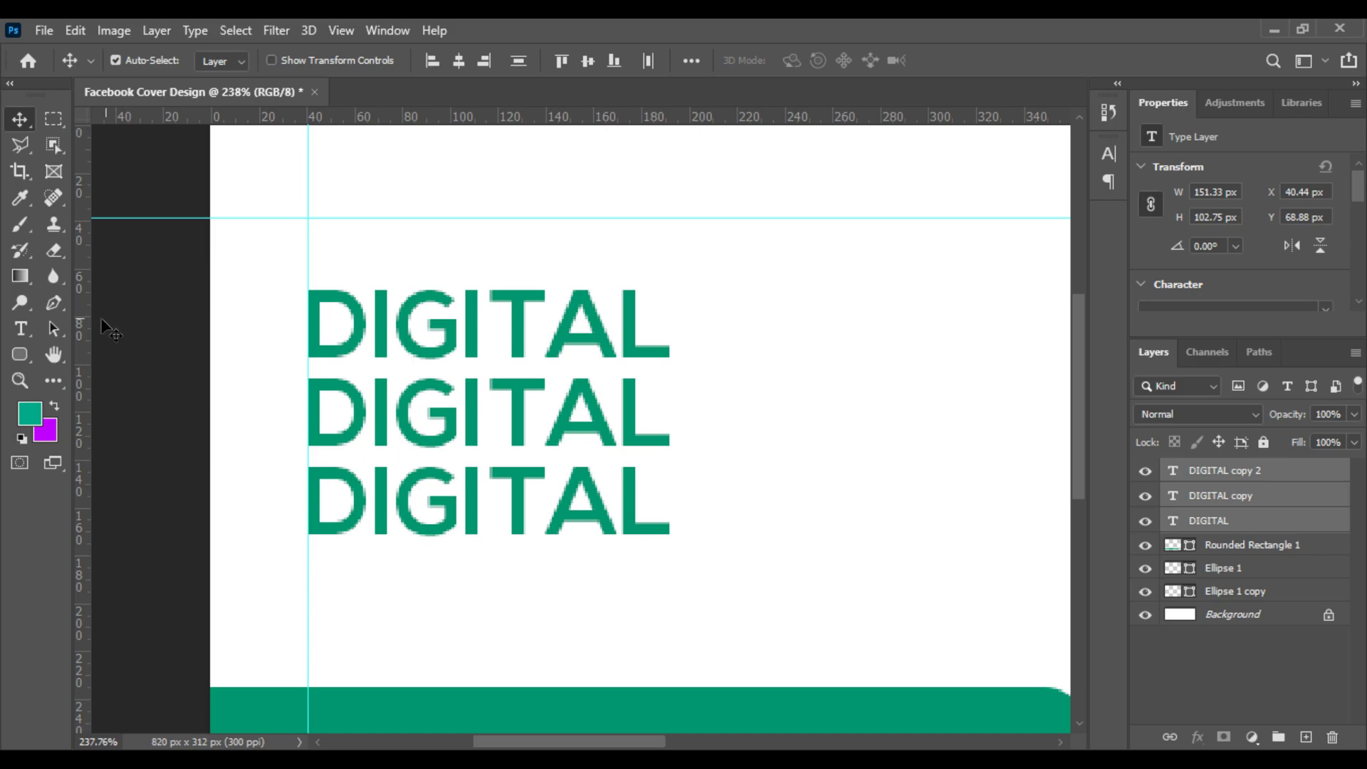
{"action": "left_click", "coordinate": [20, 329]}
{"action": "left_click", "coordinate": [811, 60]}
{"action": "type", "text": "191919"}
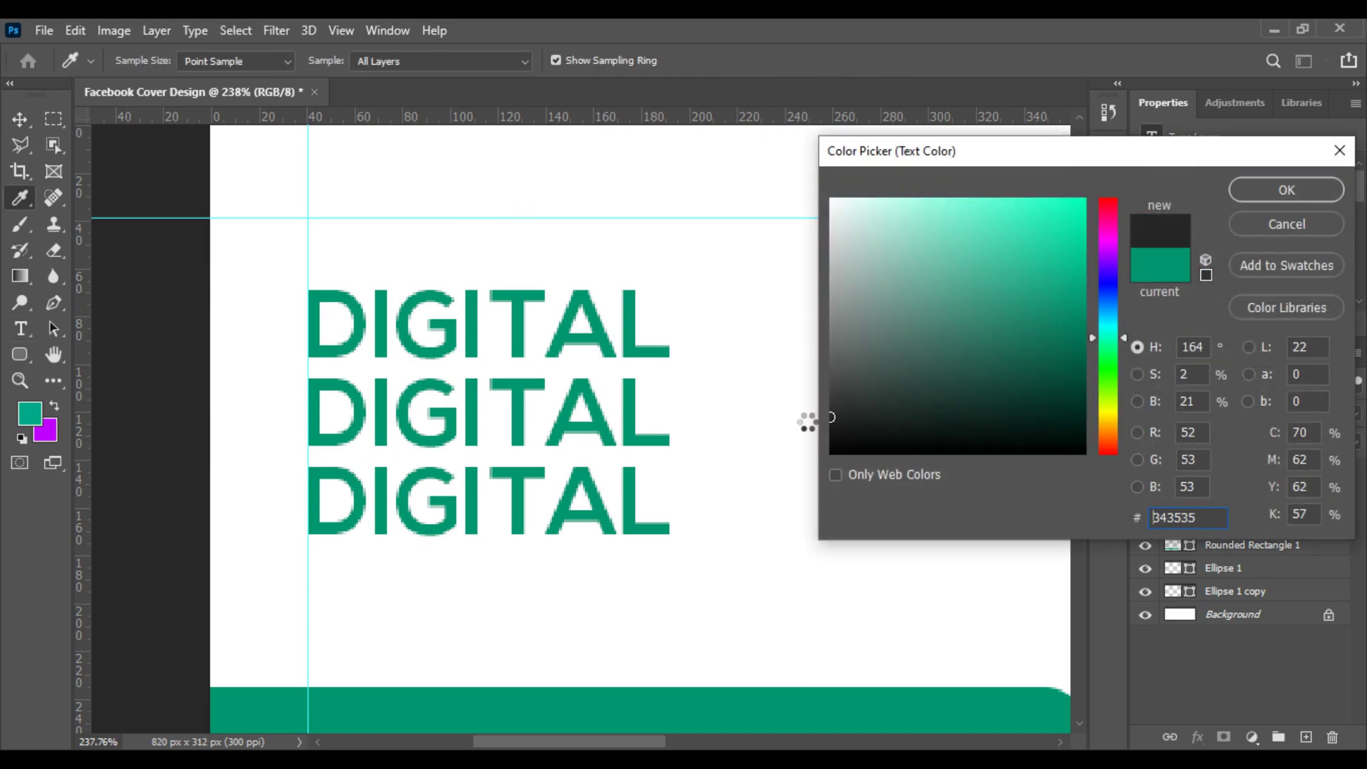
{"action": "left_click", "coordinate": [1310, 194]}
Step: Replace the middle text line with MARKETING
{"action": "left_click", "coordinate": [396, 429]}
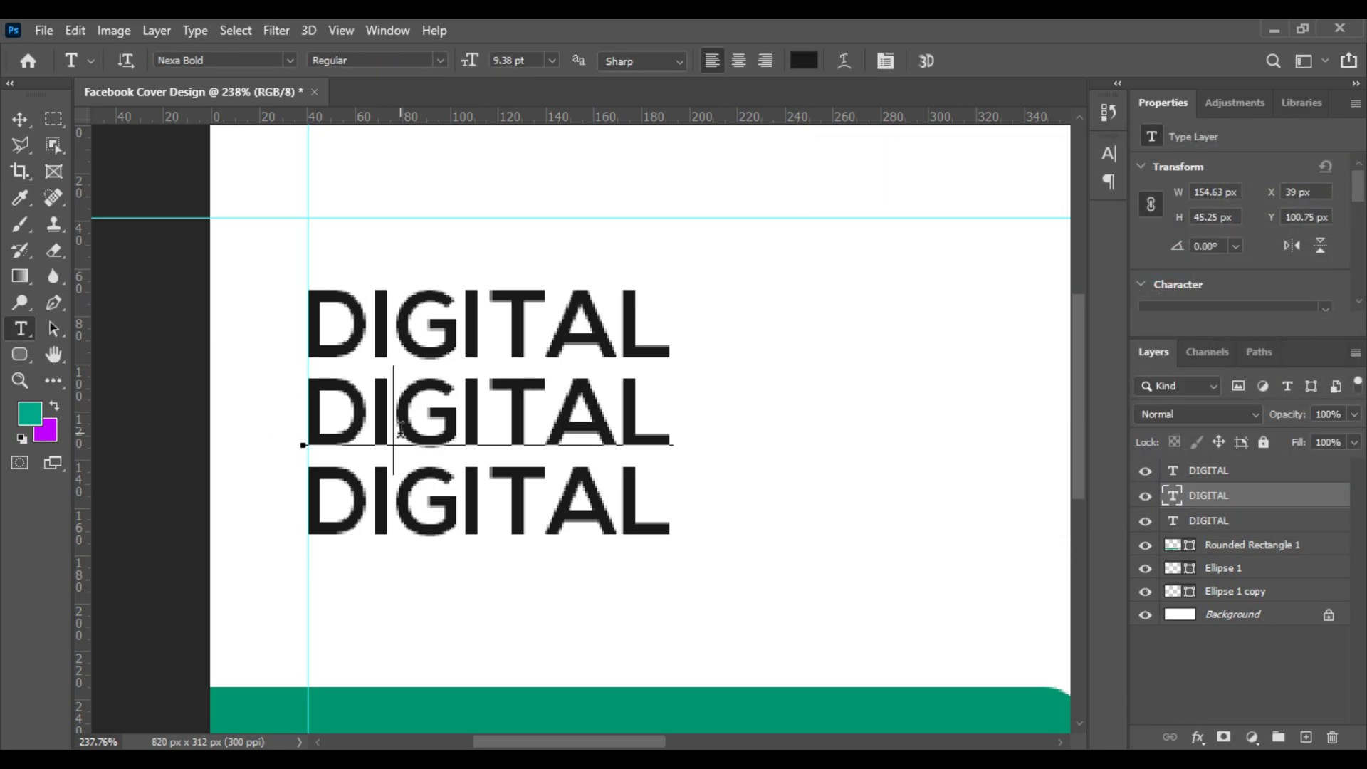
{"action": "key", "text": "ctrl+a"}
{"action": "scroll", "coordinate": [401, 429], "scroll_direction": "down", "scroll_amount": 3}
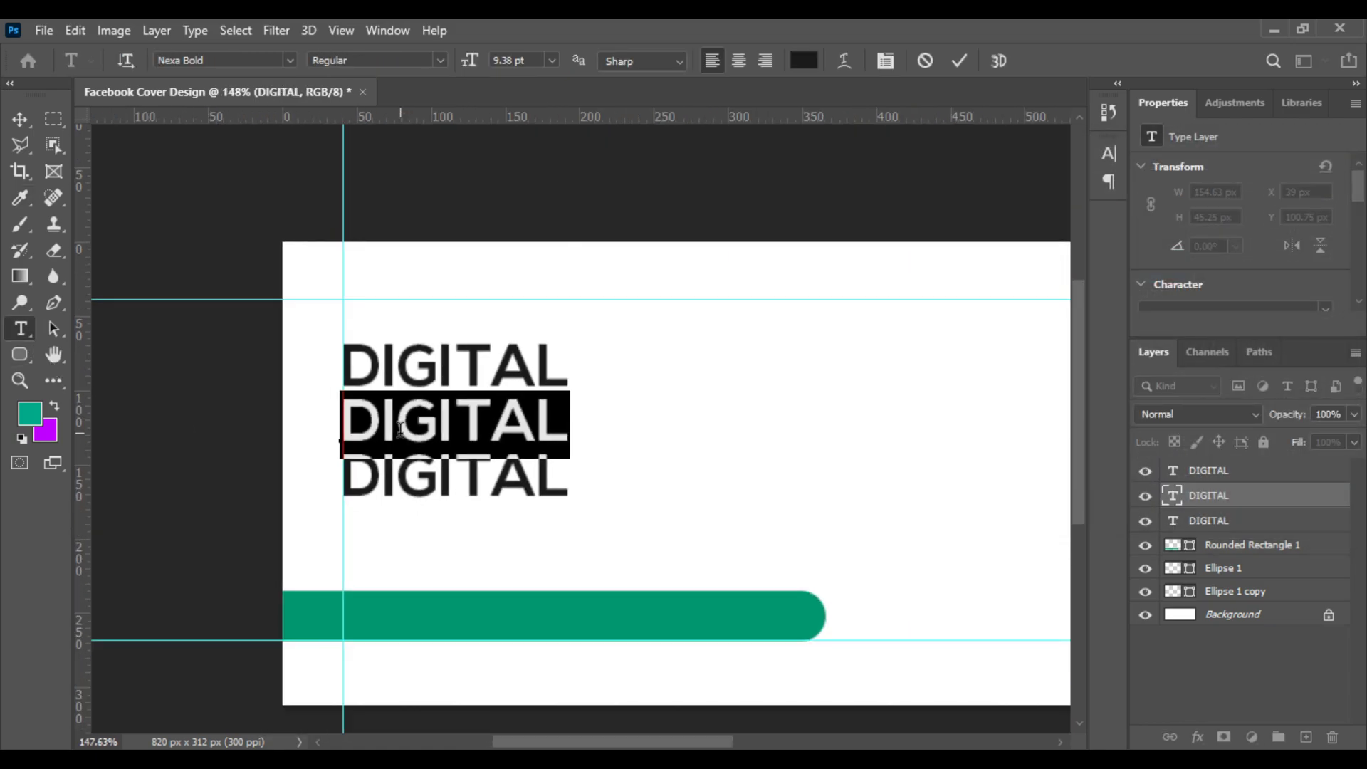
{"action": "type", "text": "Ma"}
{"action": "key", "text": "BackSpace"}
{"action": "type", "text": "AR"}
{"action": "type", "text": "KETING"}
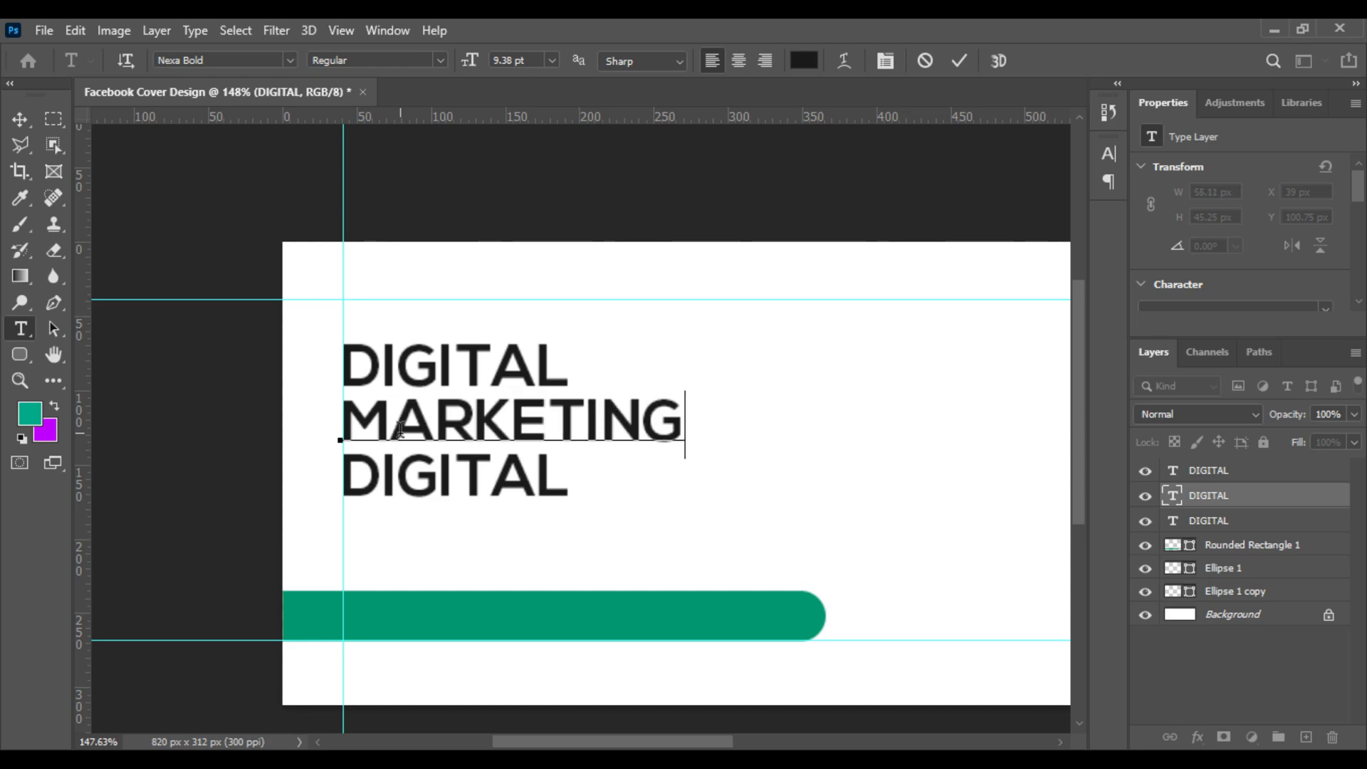
Step: Recolour the word MARKETING to 00956e, sampled from the green bar
{"action": "double_click", "coordinate": [400, 429]}
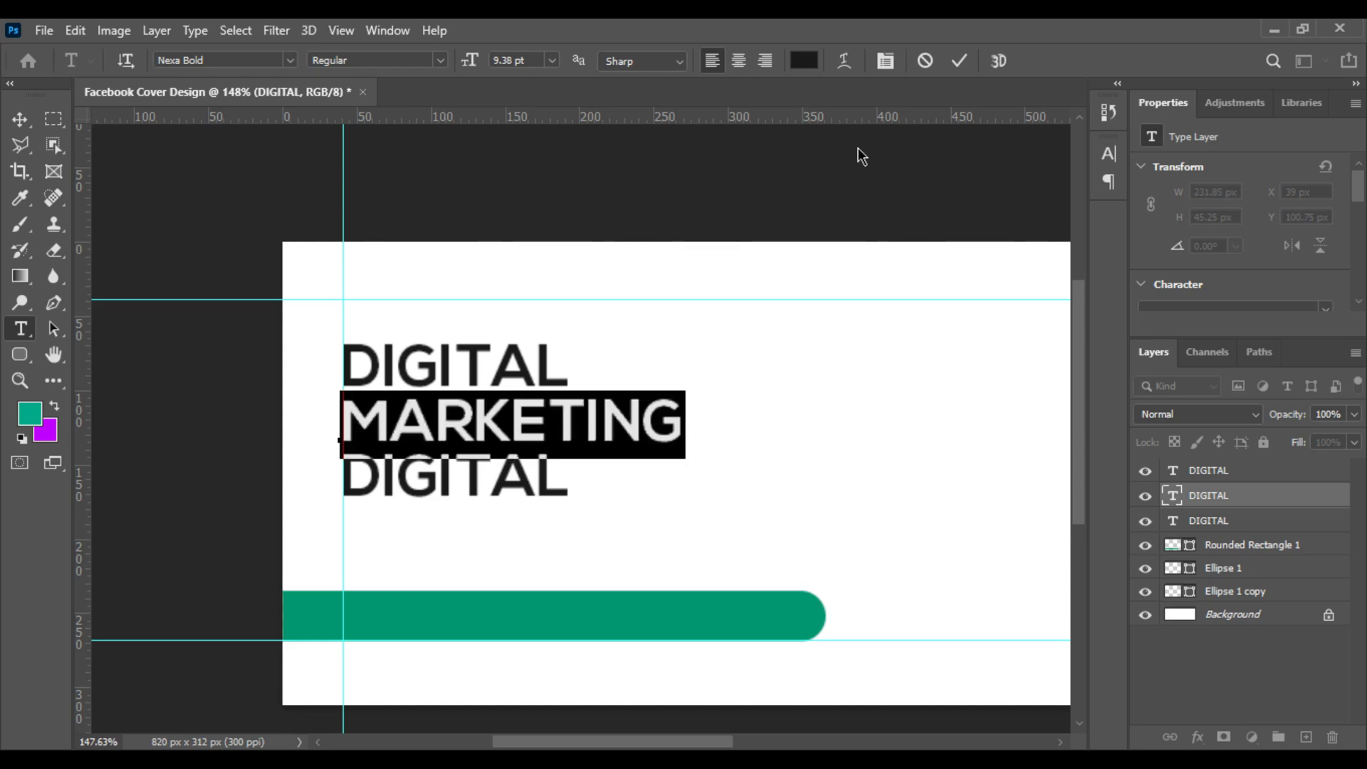
{"action": "left_click", "coordinate": [805, 61]}
{"action": "left_click", "coordinate": [479, 629]}
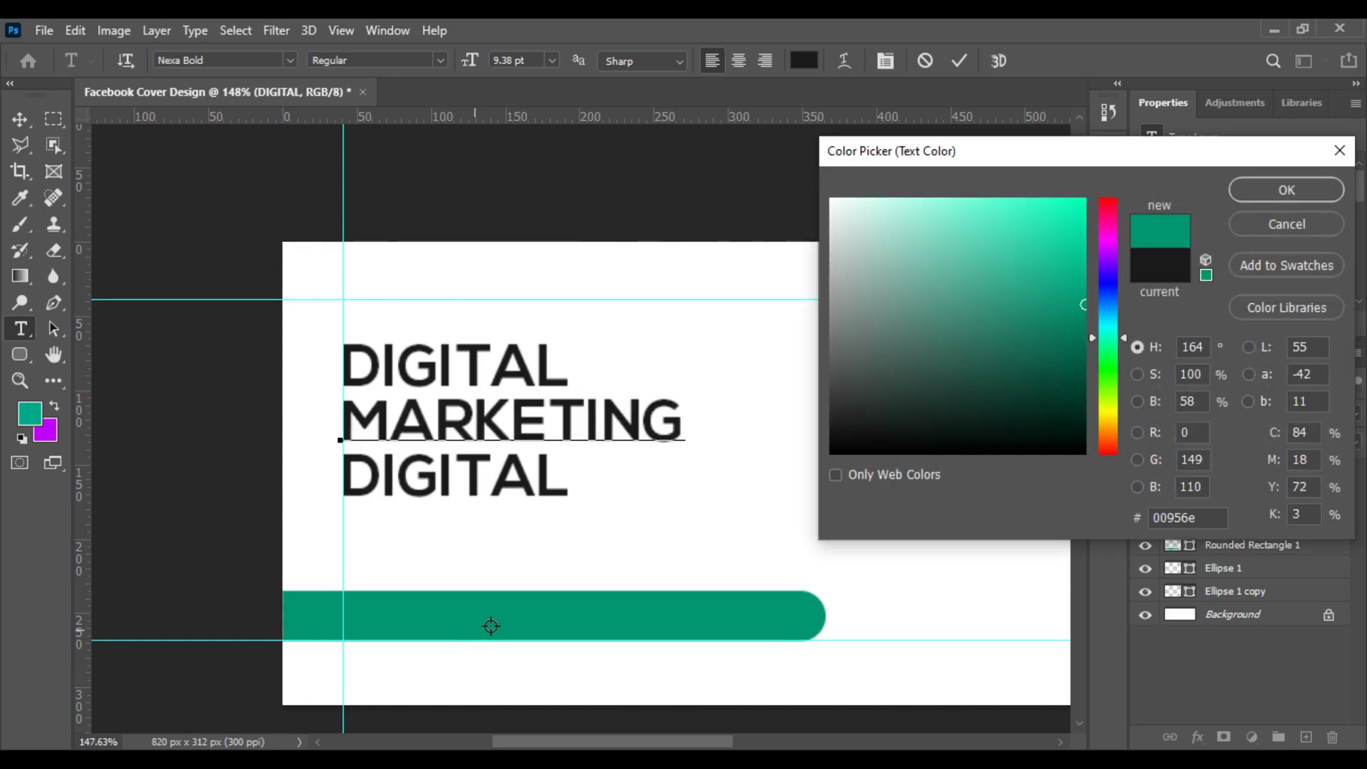
{"action": "left_click", "coordinate": [1287, 190]}
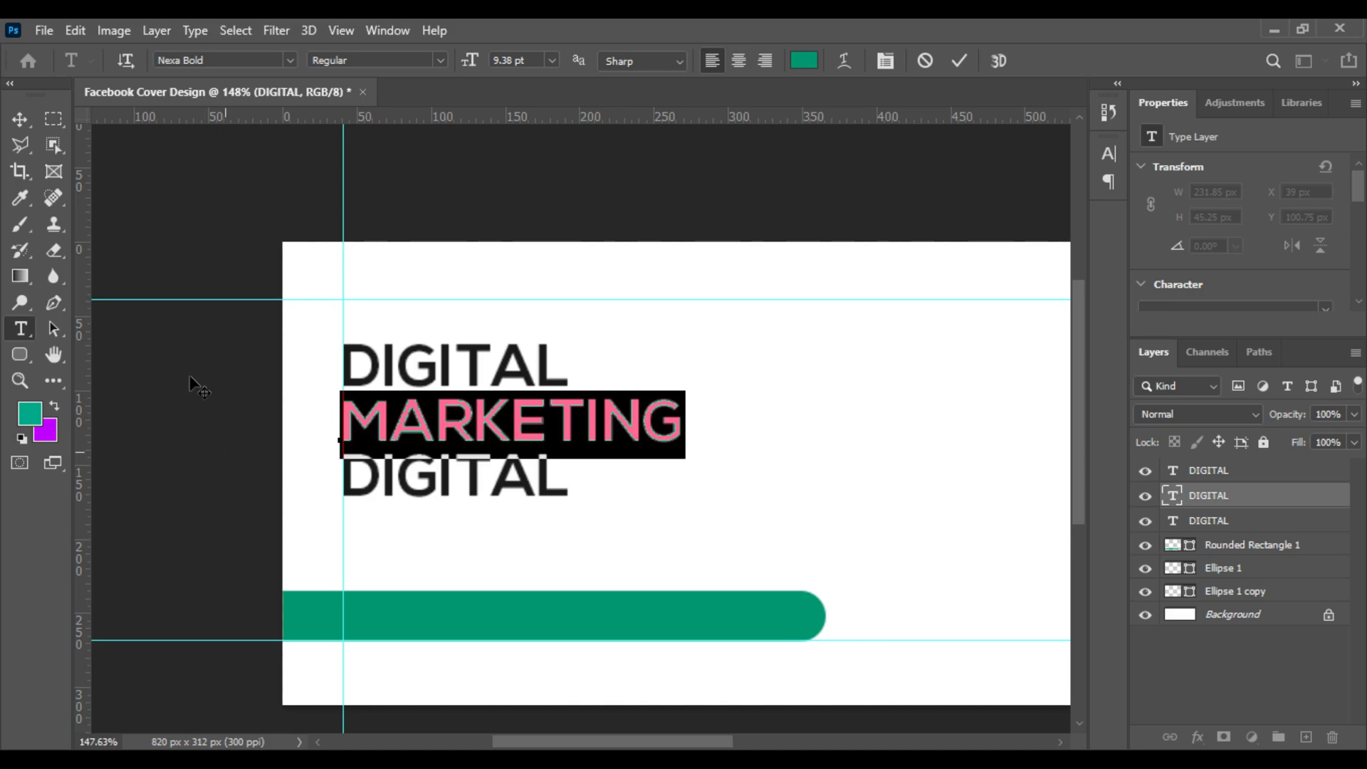
{"action": "left_click", "coordinate": [19, 119]}
{"action": "left_click", "coordinate": [127, 459]}
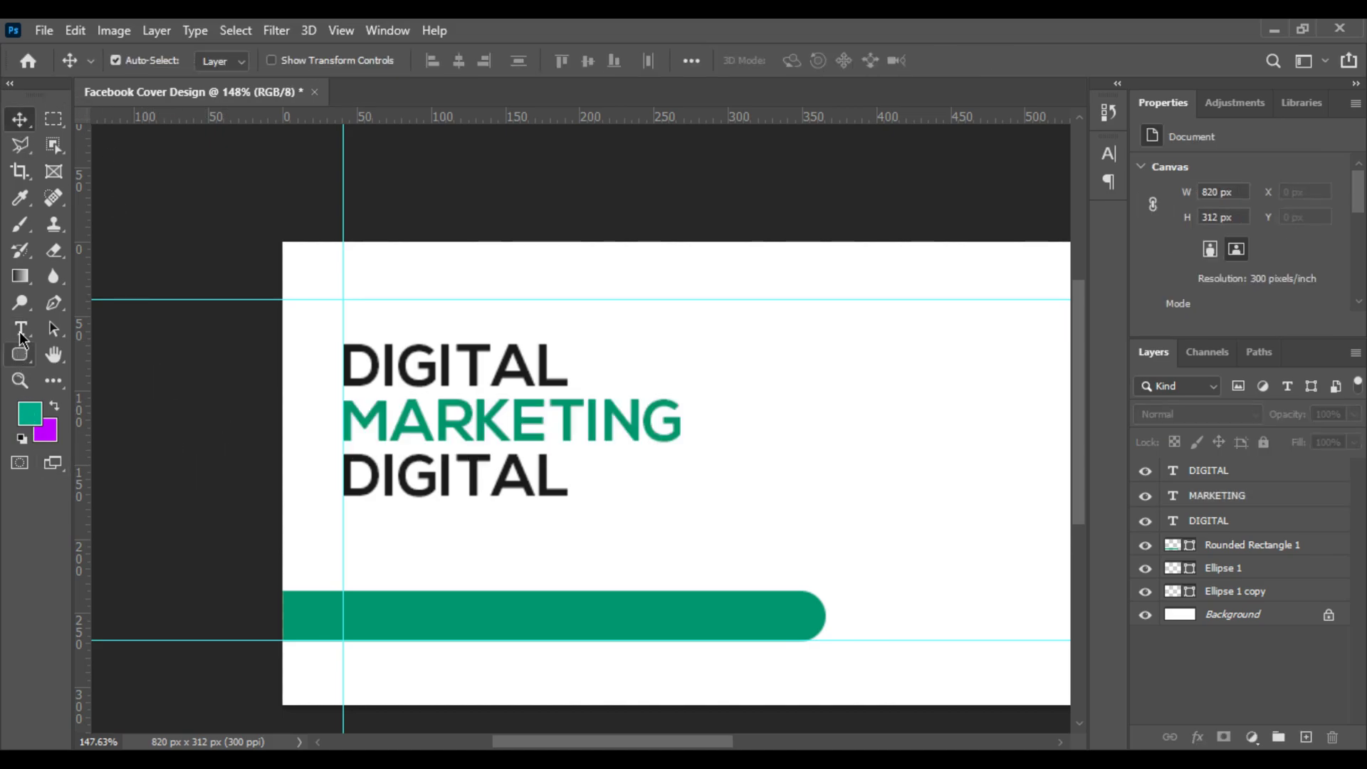
Step: Replace the third text line with AGENCY
{"action": "left_click", "coordinate": [20, 329]}
{"action": "left_click", "coordinate": [381, 477]}
{"action": "key", "text": "ctrl+a"}
{"action": "type", "text": "A"}
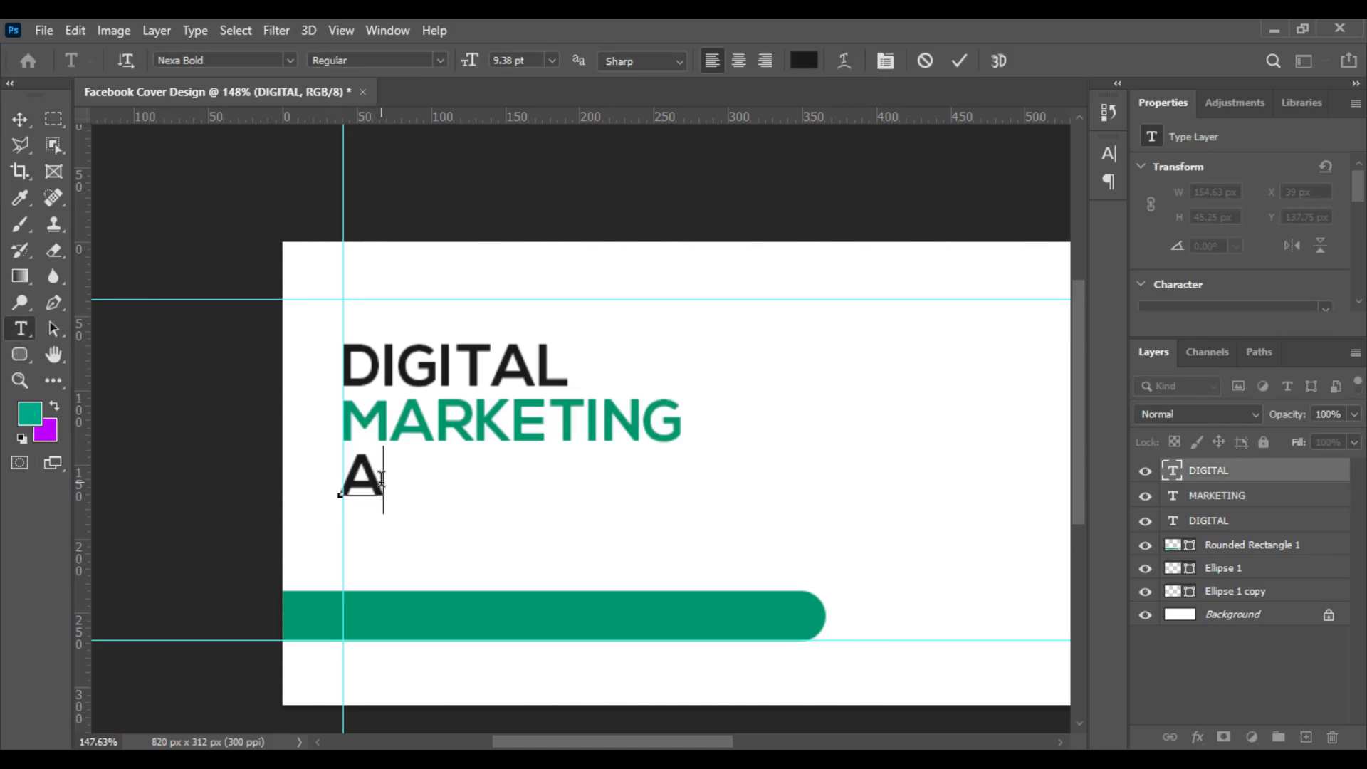
{"action": "type", "text": "GE"}
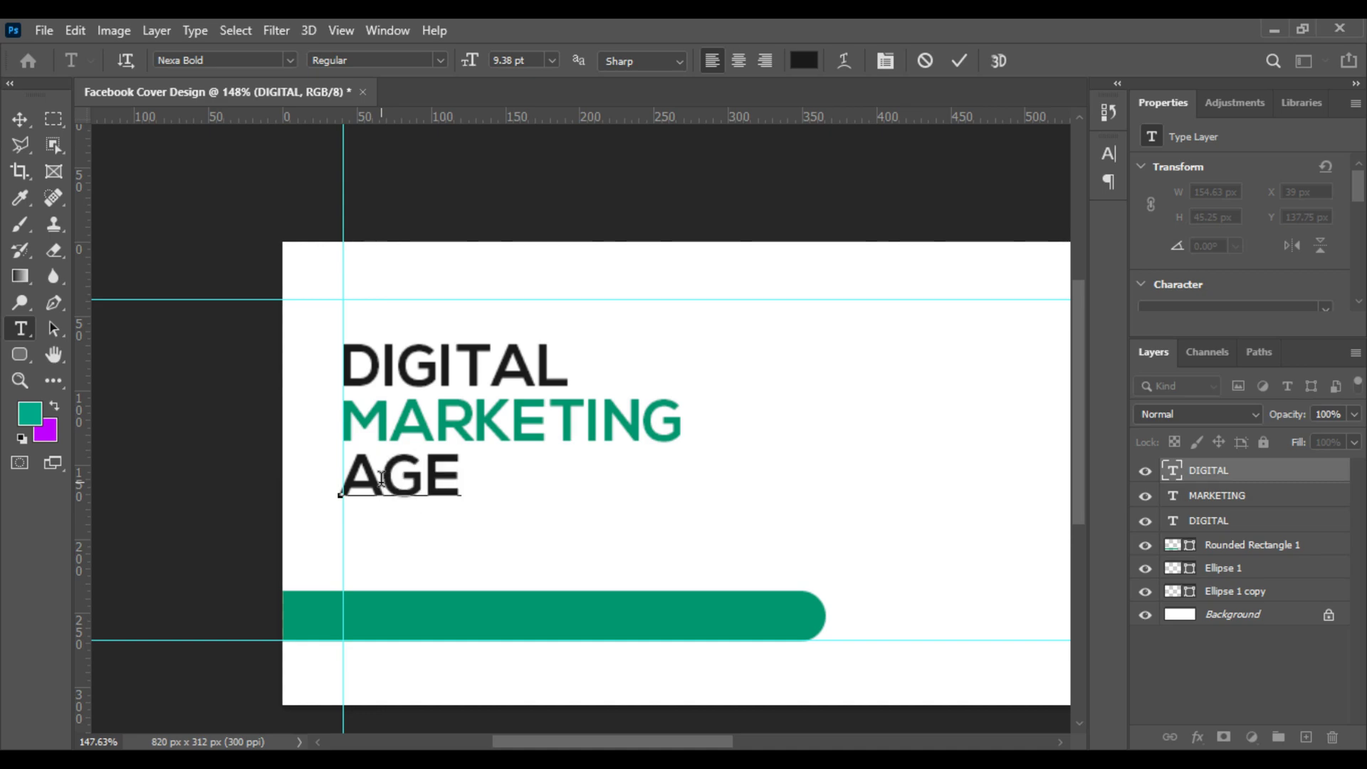
{"action": "type", "text": "NCY"}
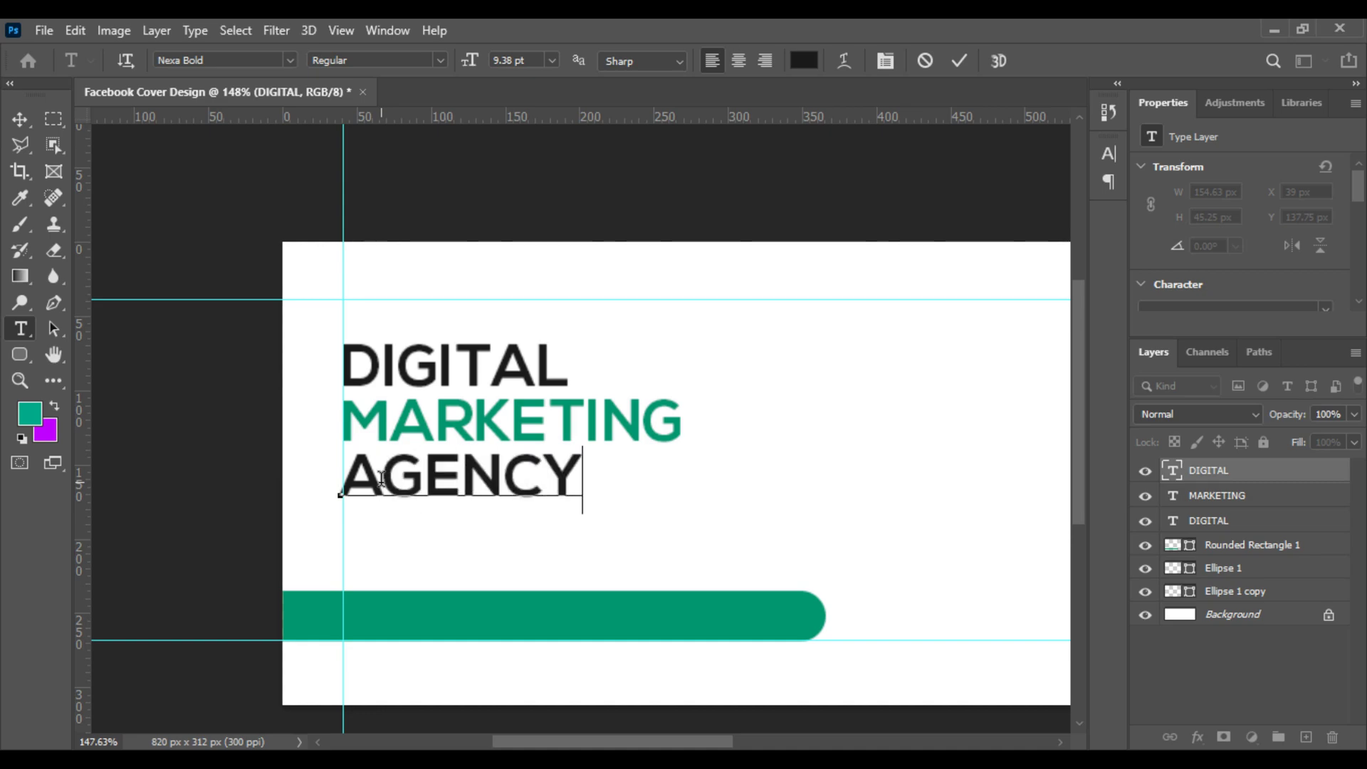
{"action": "double_click", "coordinate": [382, 478]}
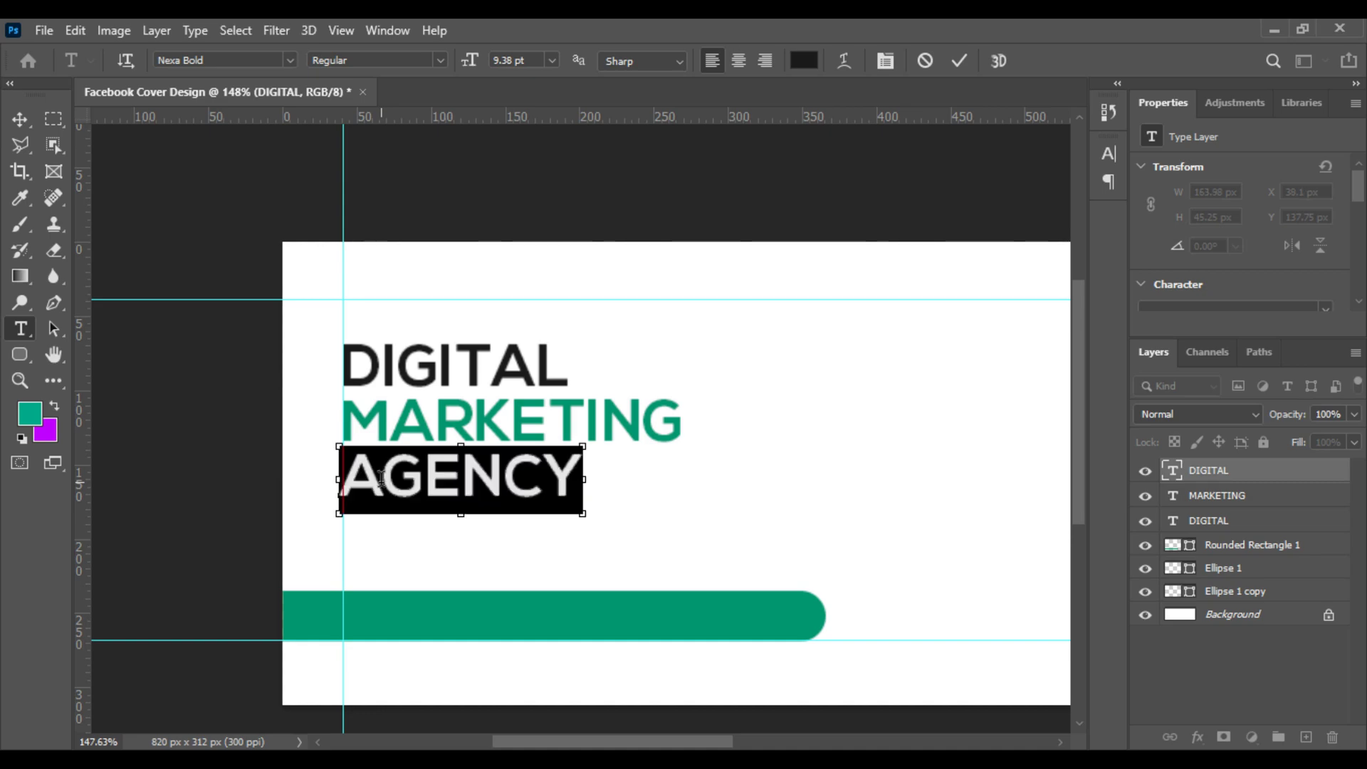
Step: Align the left edges of the DIGITAL, MARKETING and AGENCY text layers
{"action": "left_click", "coordinate": [1226, 523]}
{"action": "left_click", "coordinate": [1228, 471], "text": "shift"}
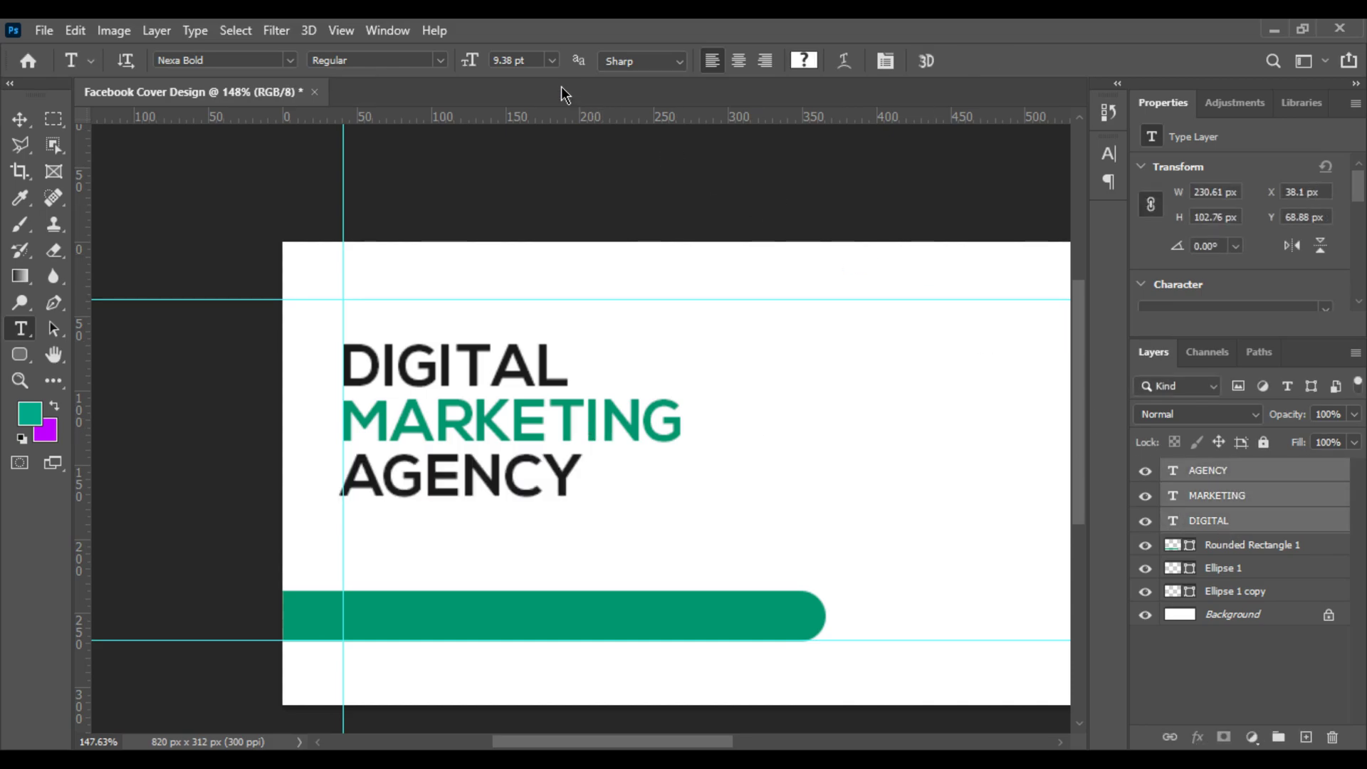
{"action": "left_click", "coordinate": [20, 119]}
{"action": "left_click", "coordinate": [430, 61]}
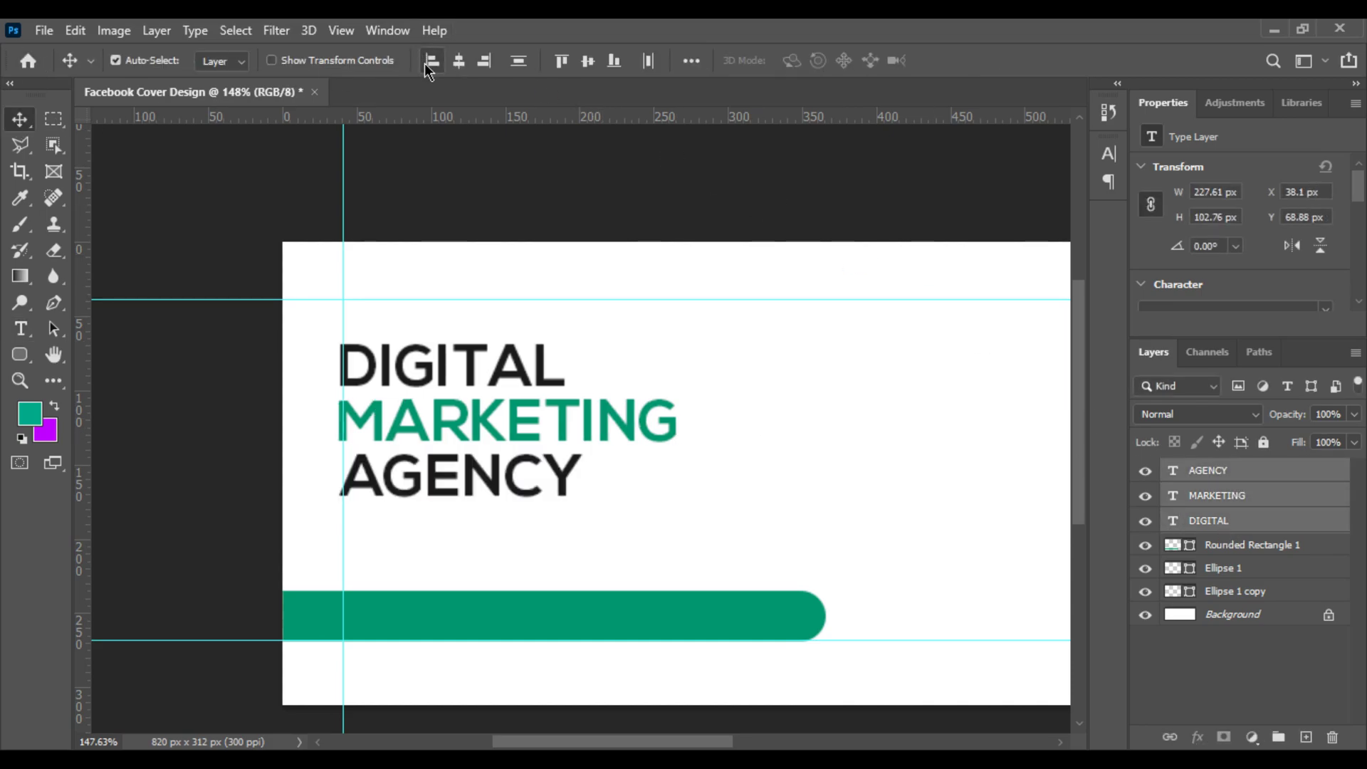
Step: Move the three headline lines together so their left edges meet the vertical guide, at X about 41 px
{"action": "scroll", "coordinate": [280, 379], "scroll_direction": "up", "scroll_amount": 5}
{"action": "key", "text": "ctrl+t"}
{"action": "scroll", "coordinate": [437, 463], "scroll_direction": "up", "scroll_amount": 2}
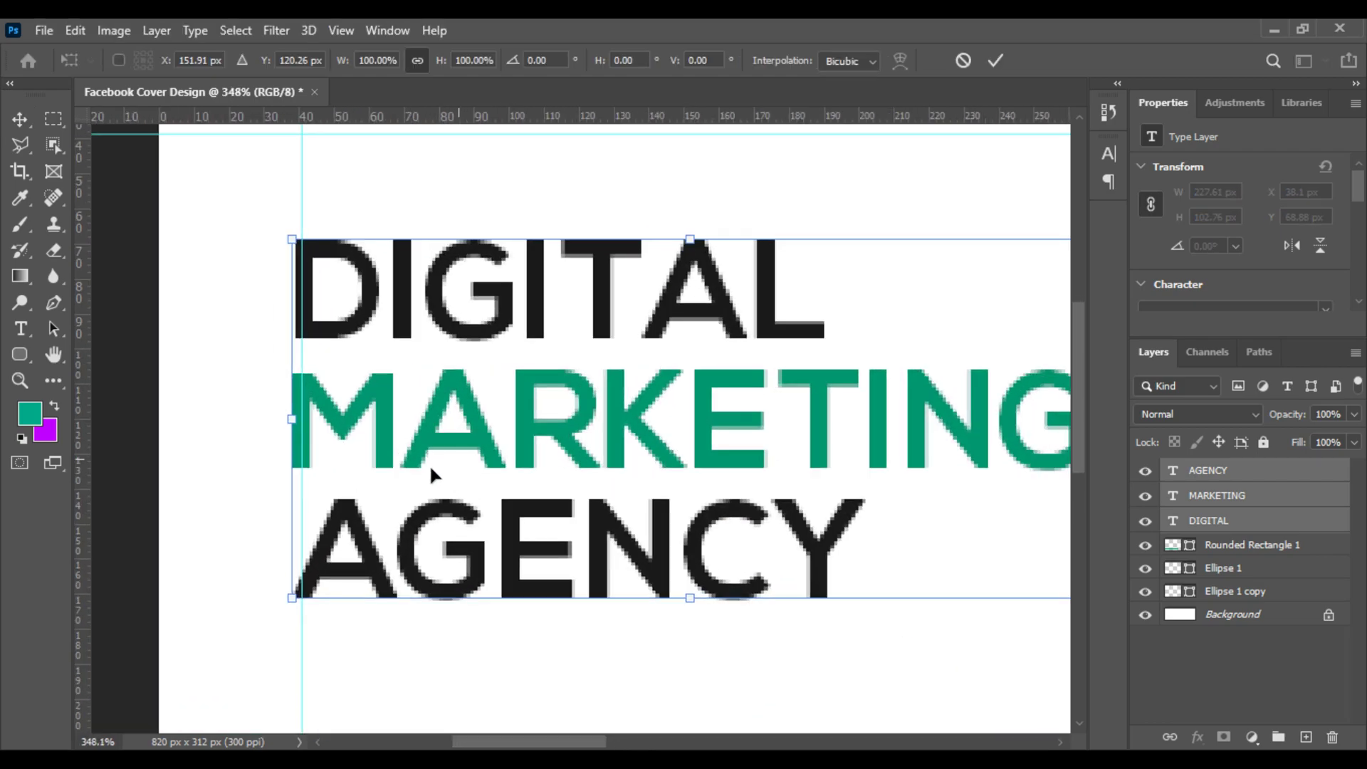
{"action": "left_click_drag", "start_coordinate": [397, 452], "coordinate": [406, 445]}
{"action": "scroll", "coordinate": [406, 445], "scroll_direction": "down", "scroll_amount": 5}
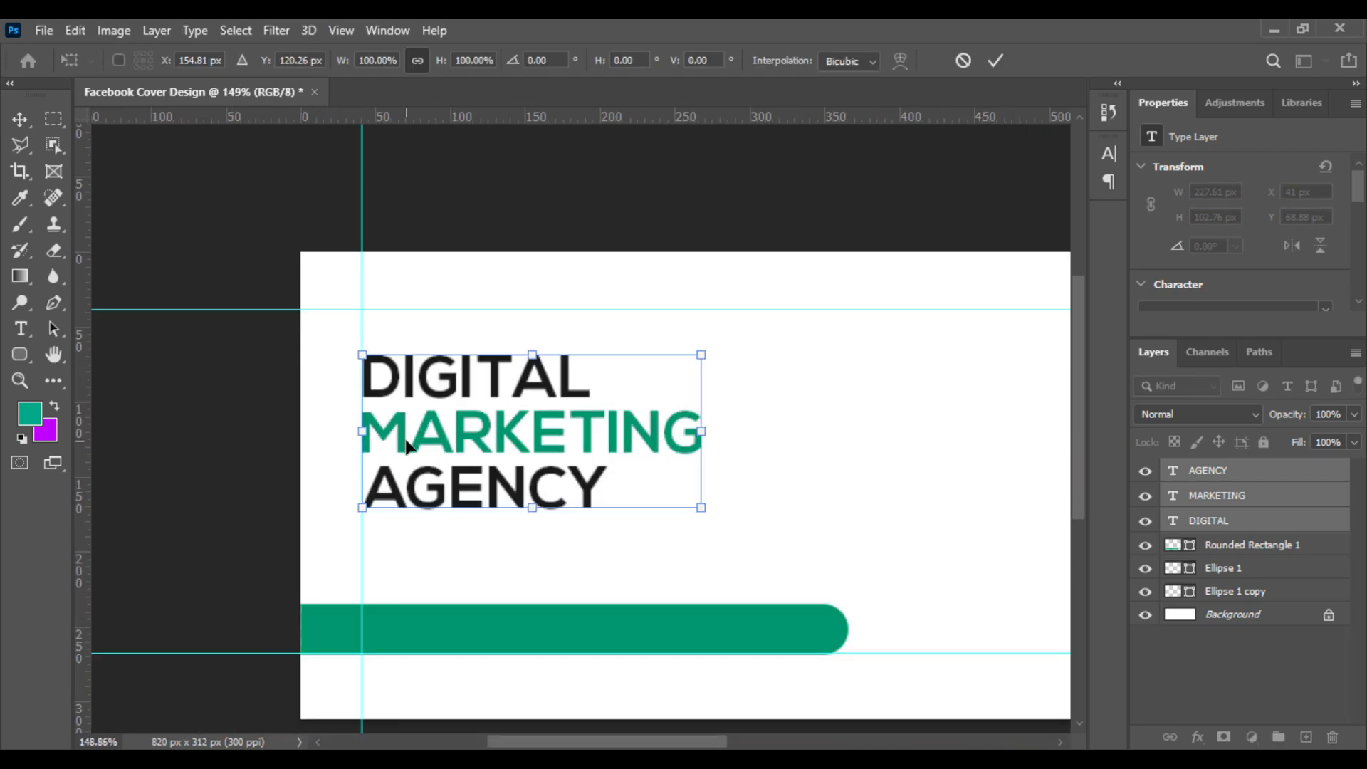
{"action": "key", "text": "Return"}
Step: Scale the three-line headline down to about 215 px wide, keeping its left edge on the vertical guide
{"action": "scroll", "coordinate": [407, 394], "scroll_direction": "up", "scroll_amount": 3}
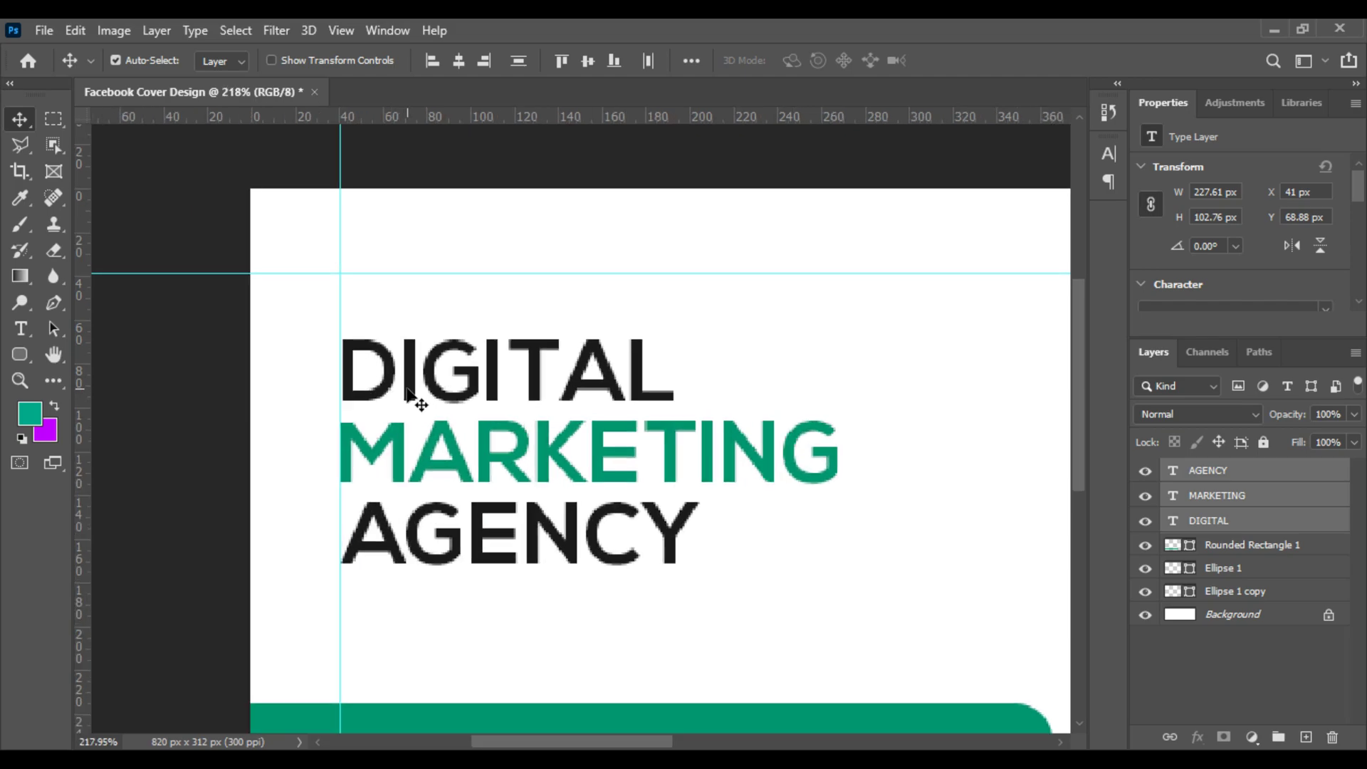
{"action": "key", "text": "ctrl+t"}
{"action": "left_click_drag", "start_coordinate": [577, 339], "coordinate": [525, 391]}
{"action": "key", "text": "Return"}
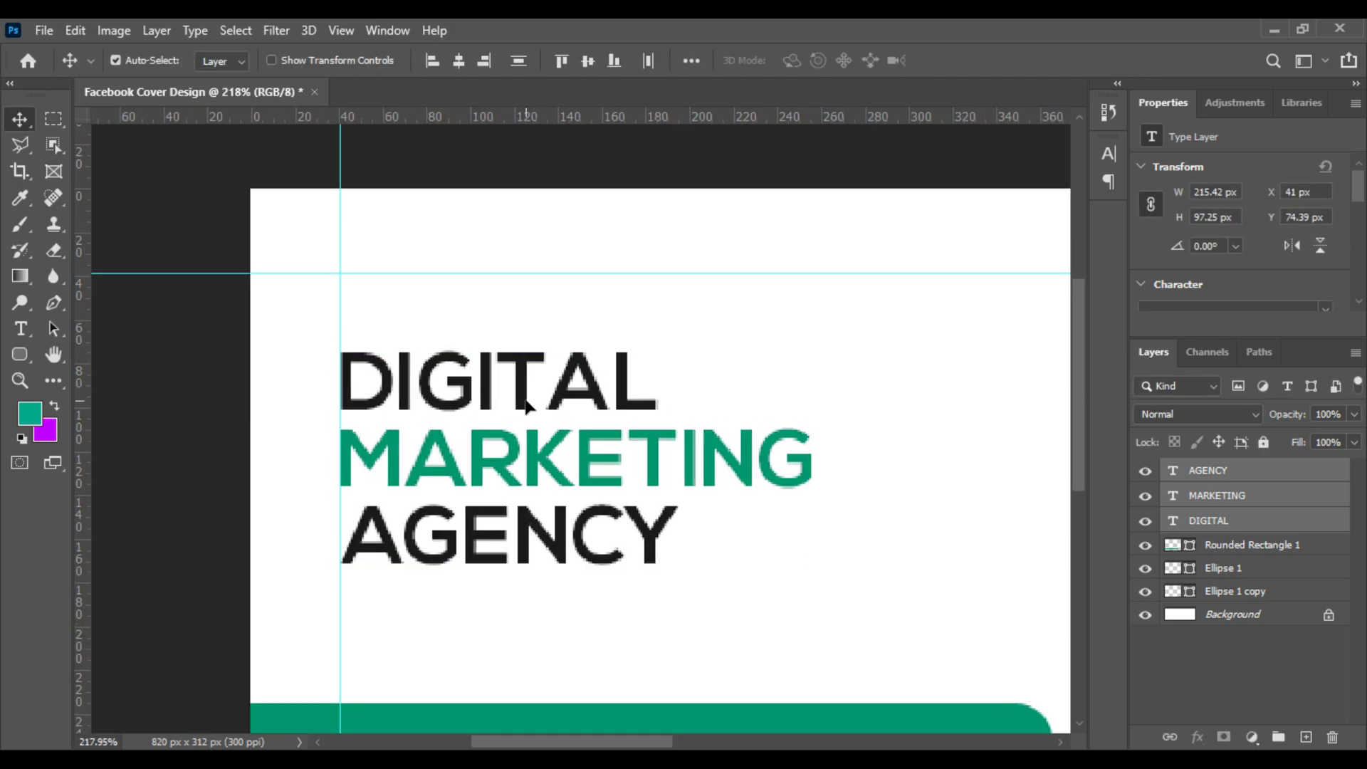
Step: Add a Lorem ipsum paragraph box about 217 x 34 px below AGENCY at 2 pt, justified with the last line left-aligned
{"action": "scroll", "coordinate": [525, 404], "scroll_direction": "down", "scroll_amount": 2}
{"action": "scroll", "coordinate": [242, 499], "scroll_direction": "up", "scroll_amount": 3}
{"action": "left_click_drag", "start_coordinate": [249, 428], "coordinate": [543, 571]}
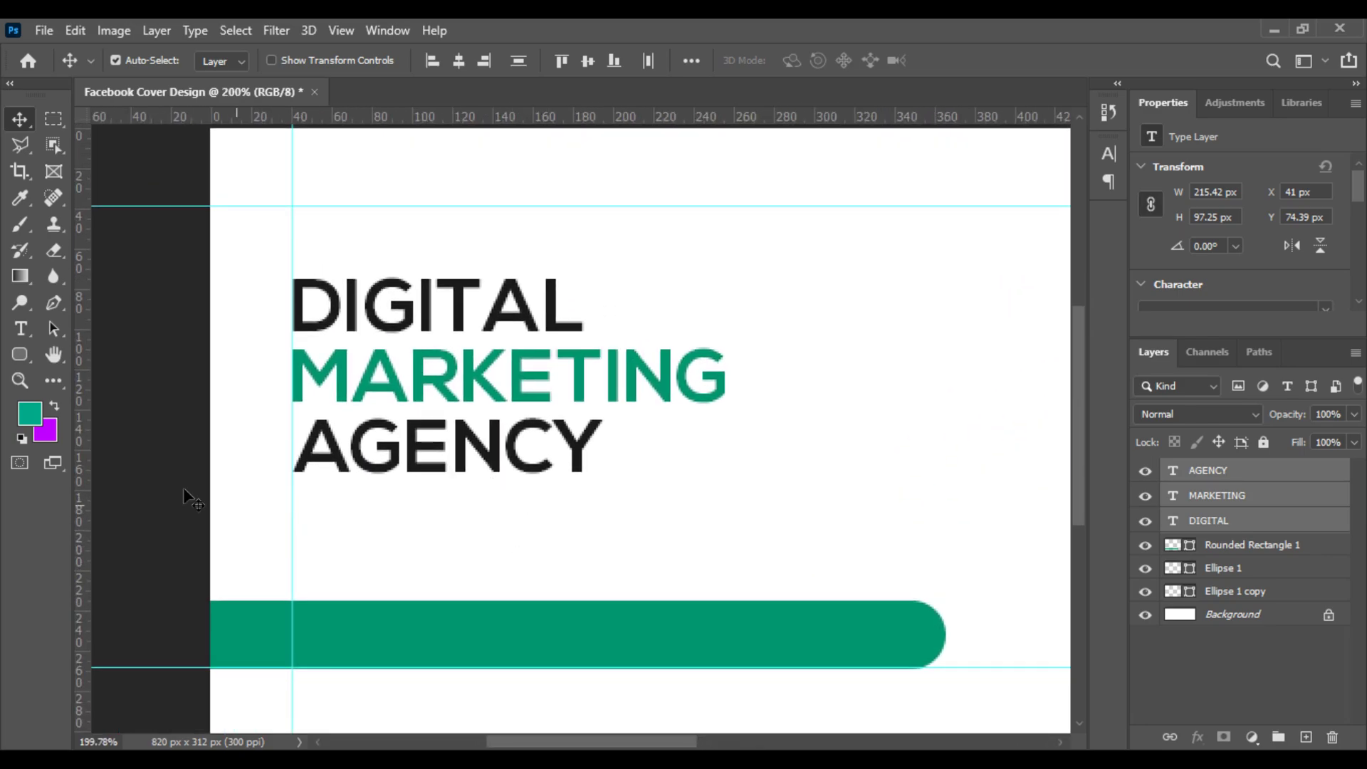
{"action": "left_click", "coordinate": [20, 328]}
{"action": "scroll", "coordinate": [300, 564], "scroll_direction": "up", "scroll_amount": 4}
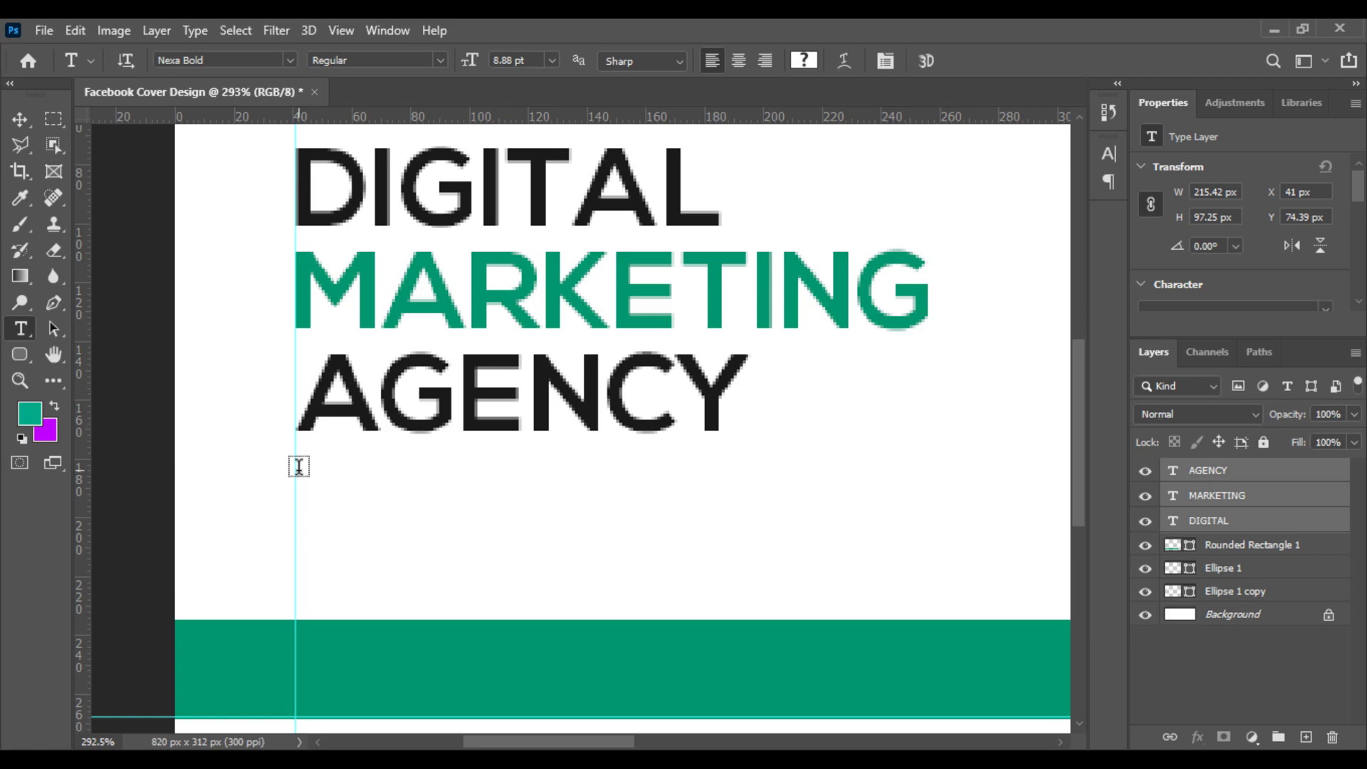
{"action": "left_click_drag", "start_coordinate": [294, 468], "coordinate": [936, 569]}
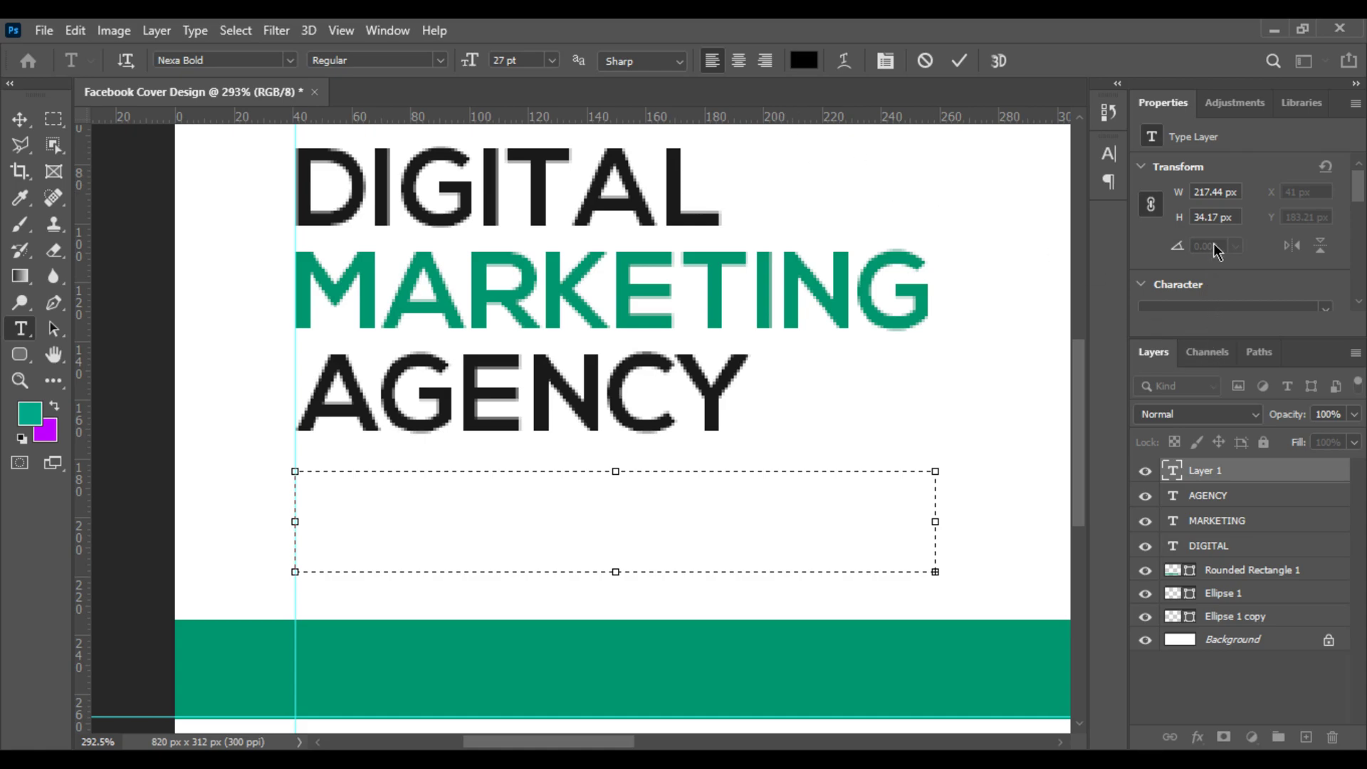
{"action": "left_click", "coordinate": [1109, 153]}
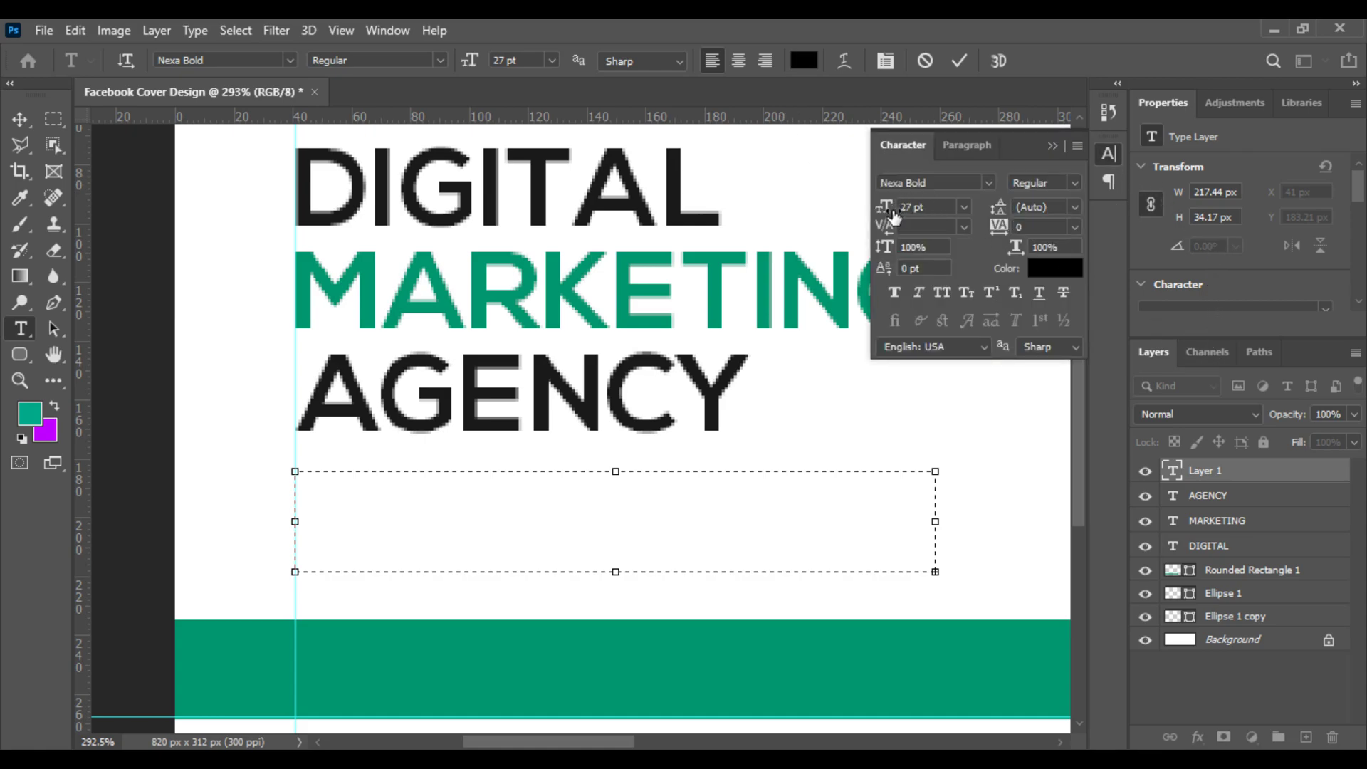
{"action": "left_click_drag", "start_coordinate": [876, 213], "coordinate": [860, 215]}
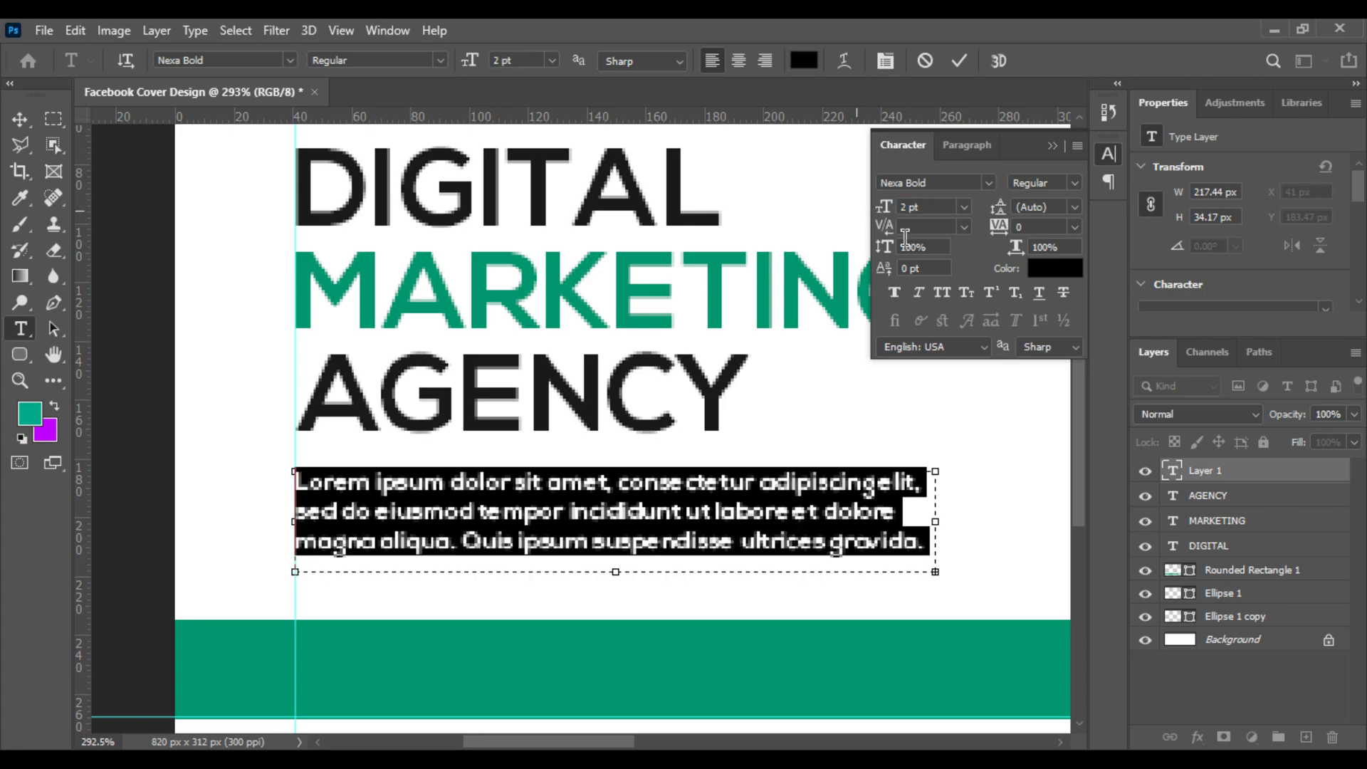
{"action": "left_click", "coordinate": [977, 151]}
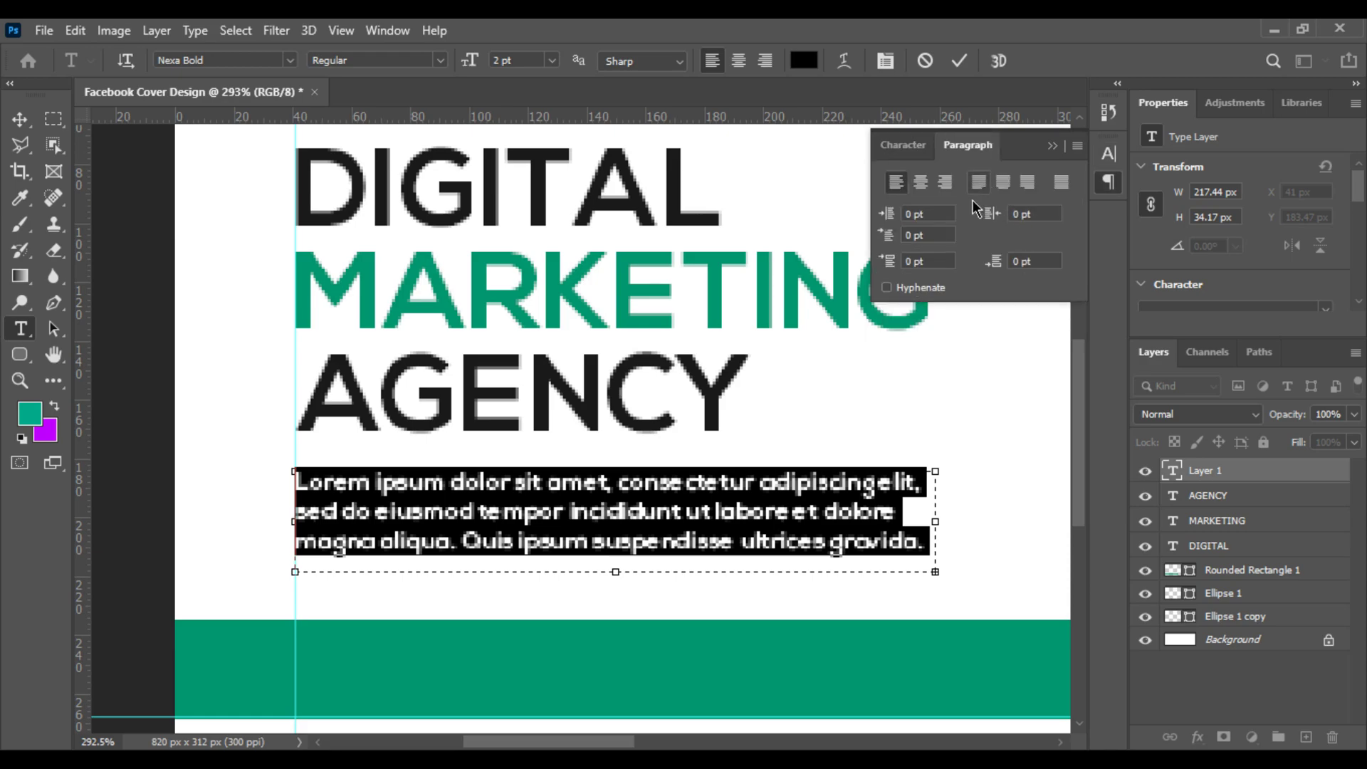
{"action": "left_click", "coordinate": [977, 183]}
Step: Try other font sizes on the Lorem ipsum paragraph, starting with 1 pt, and return it to 2 pt
{"action": "left_click", "coordinate": [905, 146]}
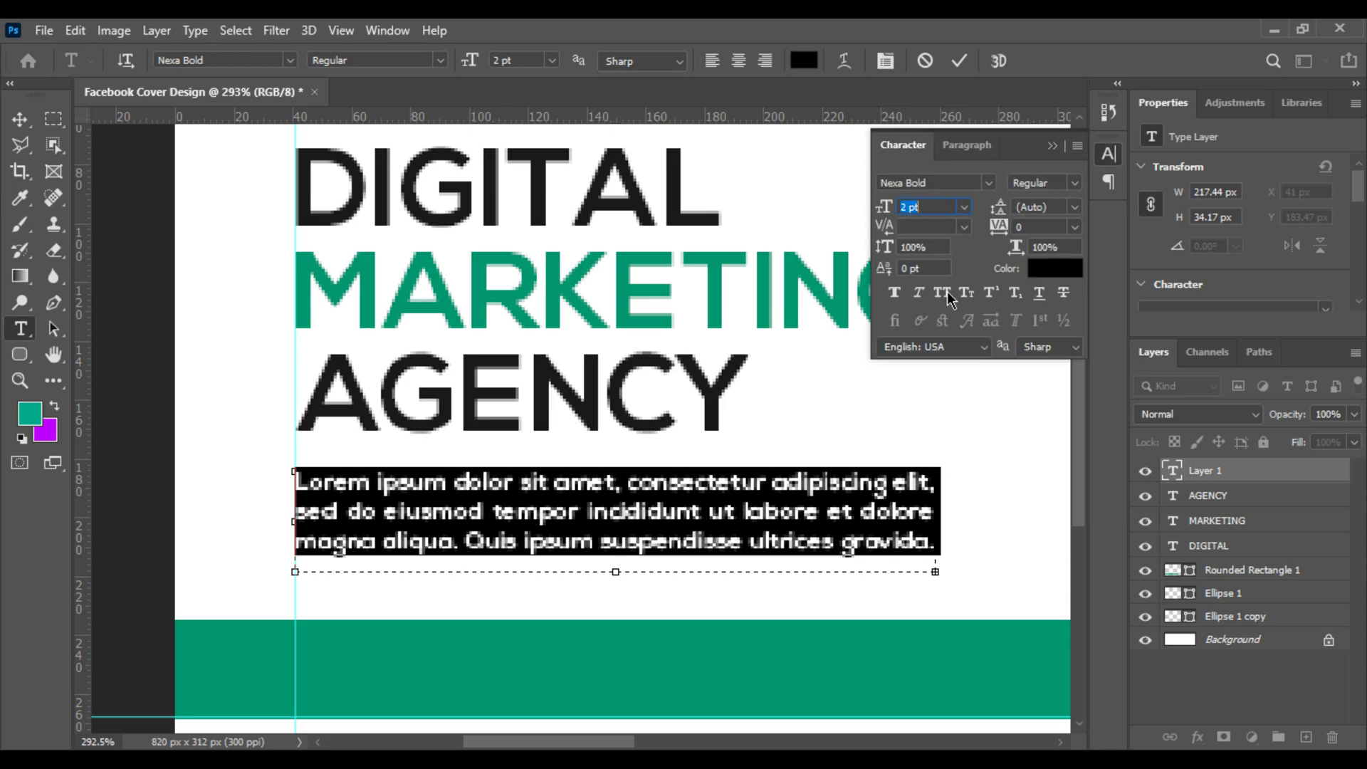
{"action": "type", "text": "1"}
{"action": "key", "text": "Return"}
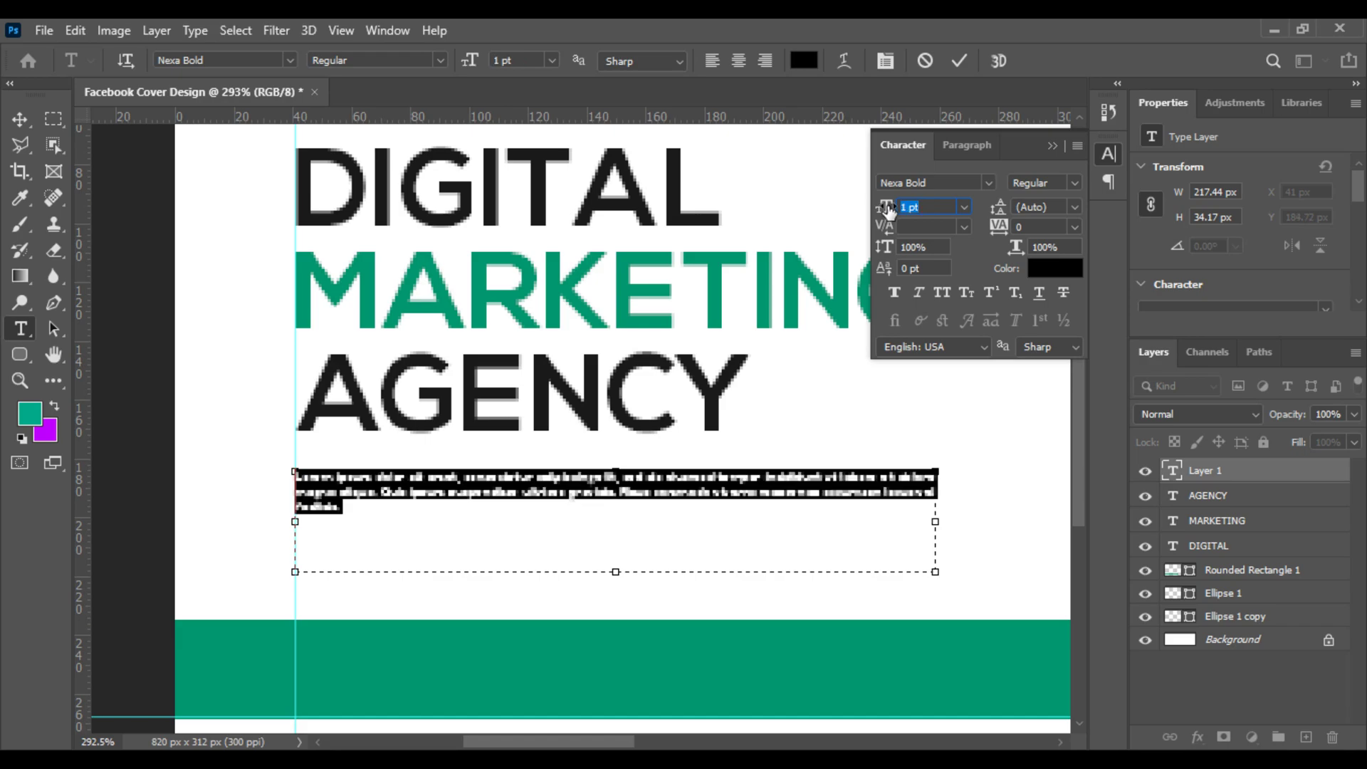
{"action": "key", "text": "Up"}
{"action": "key", "text": "Up"}
{"action": "key", "text": "Up"}
{"action": "key", "text": "Down"}
{"action": "key", "text": "Down"}
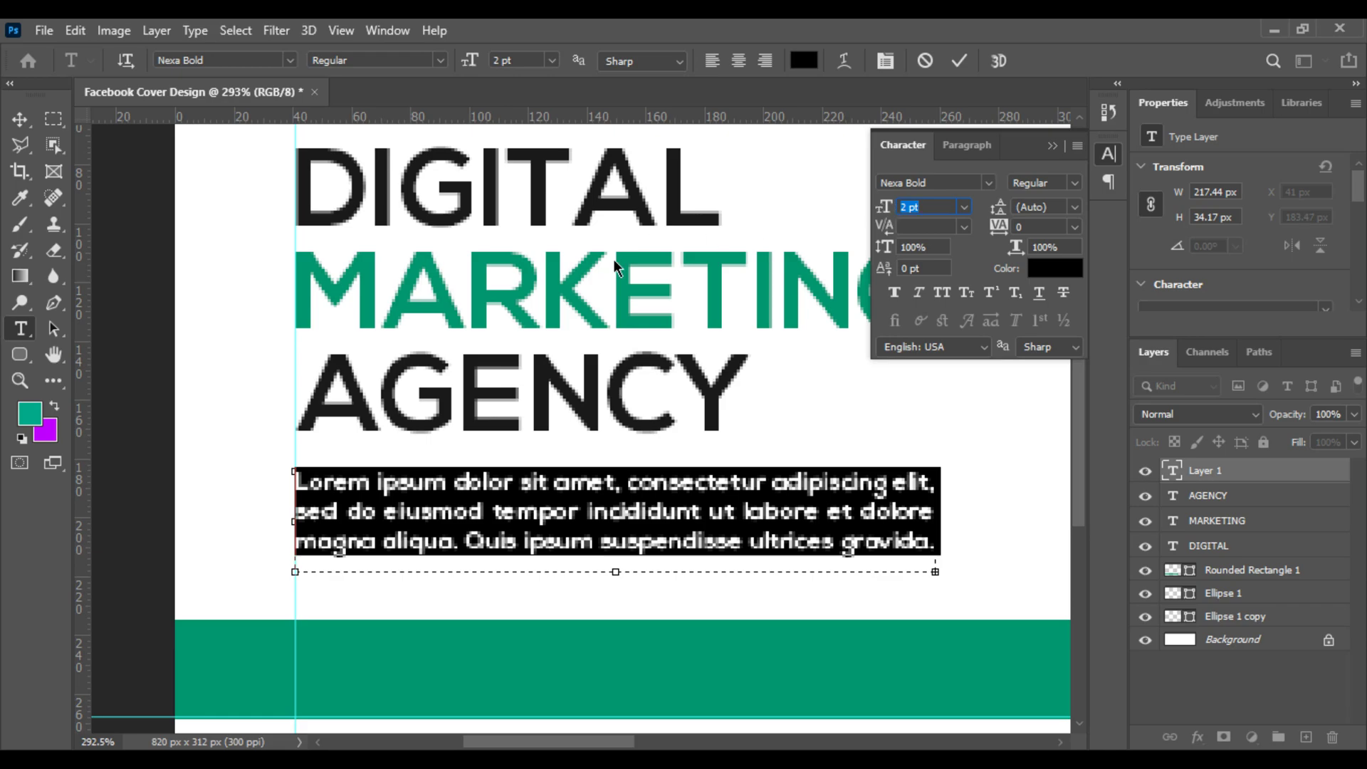
Step: Widen the paragraph's text box to about 305 px and change its font to Lato
{"action": "left_click_drag", "start_coordinate": [941, 522], "coordinate": [1075, 534]}
{"action": "scroll", "coordinate": [663, 562], "scroll_direction": "down", "scroll_amount": 3}
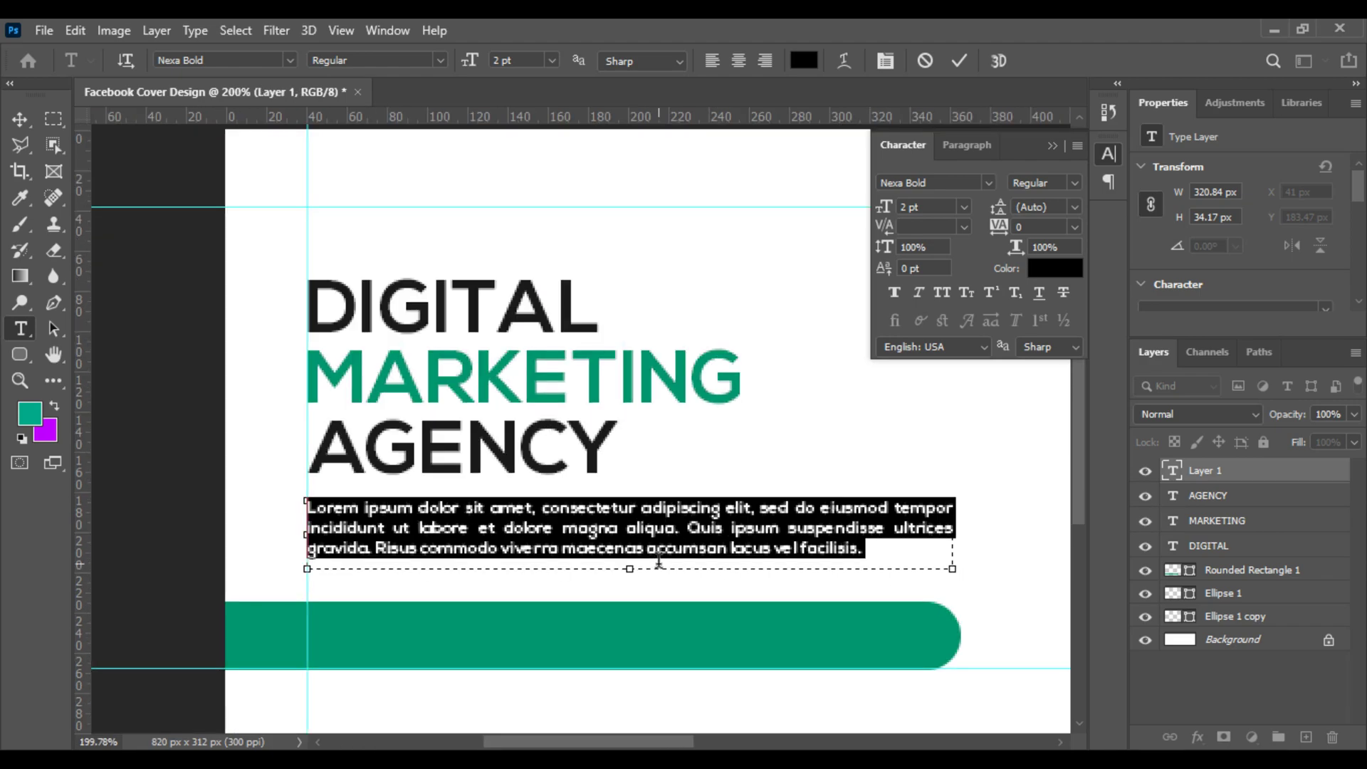
{"action": "left_click_drag", "start_coordinate": [901, 545], "coordinate": [875, 549]}
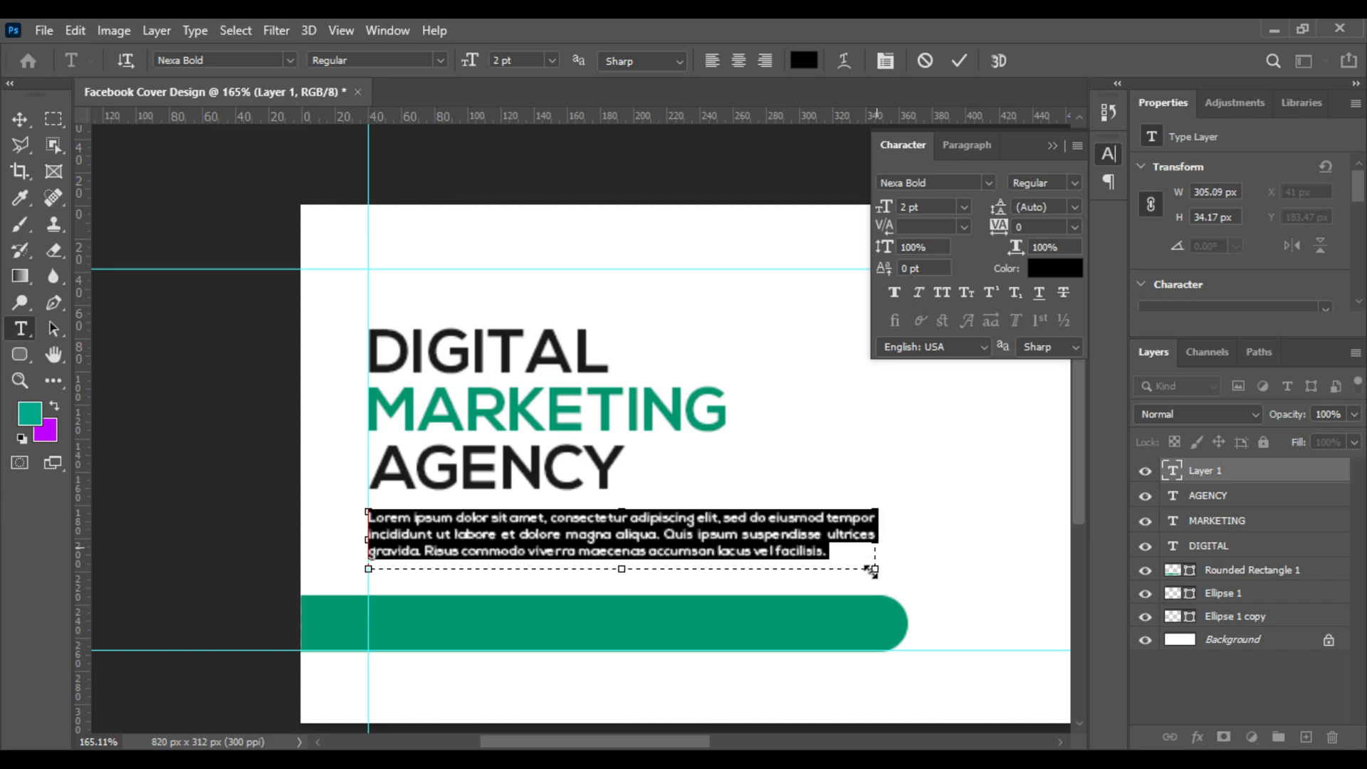
{"action": "left_click", "coordinate": [989, 184]}
{"action": "scroll", "coordinate": [989, 440], "scroll_direction": "down", "scroll_amount": 3}
{"action": "left_click", "coordinate": [947, 385]}
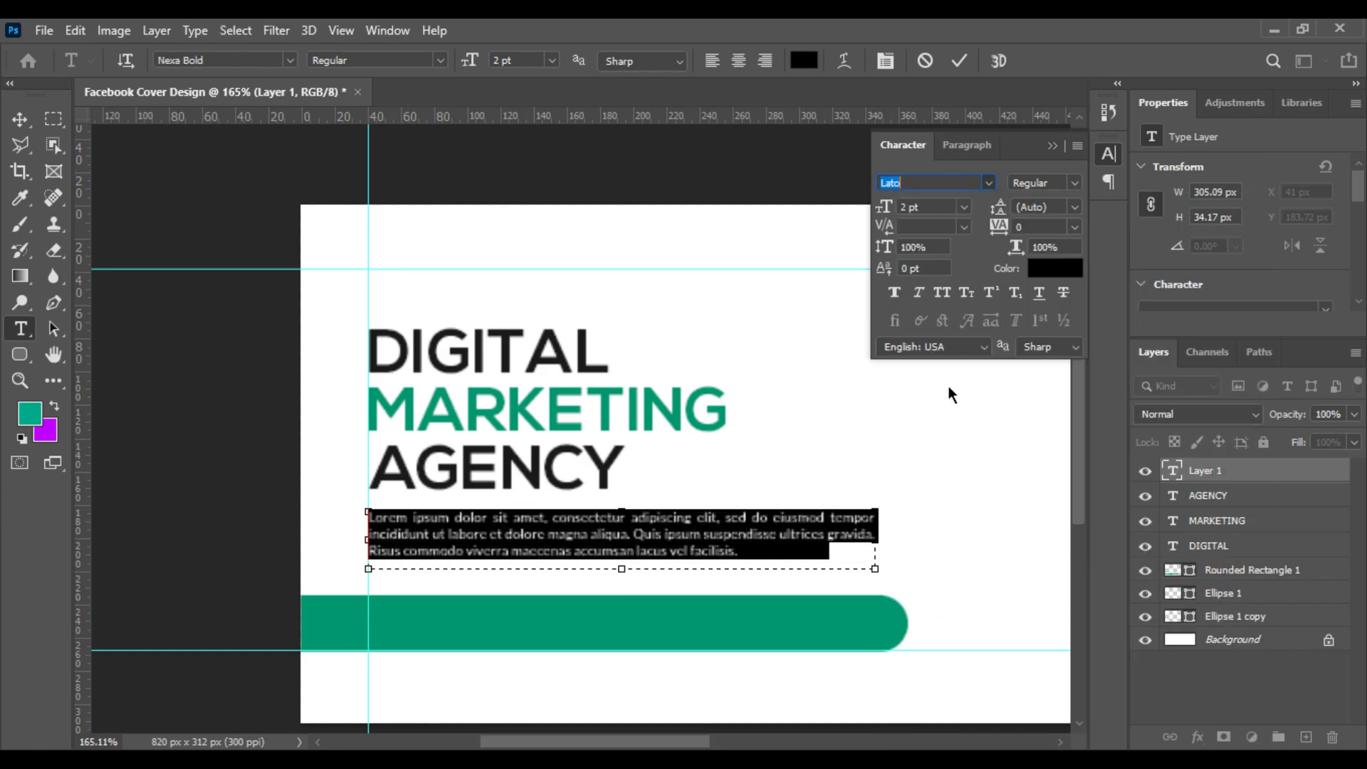
{"action": "left_click", "coordinate": [25, 119]}
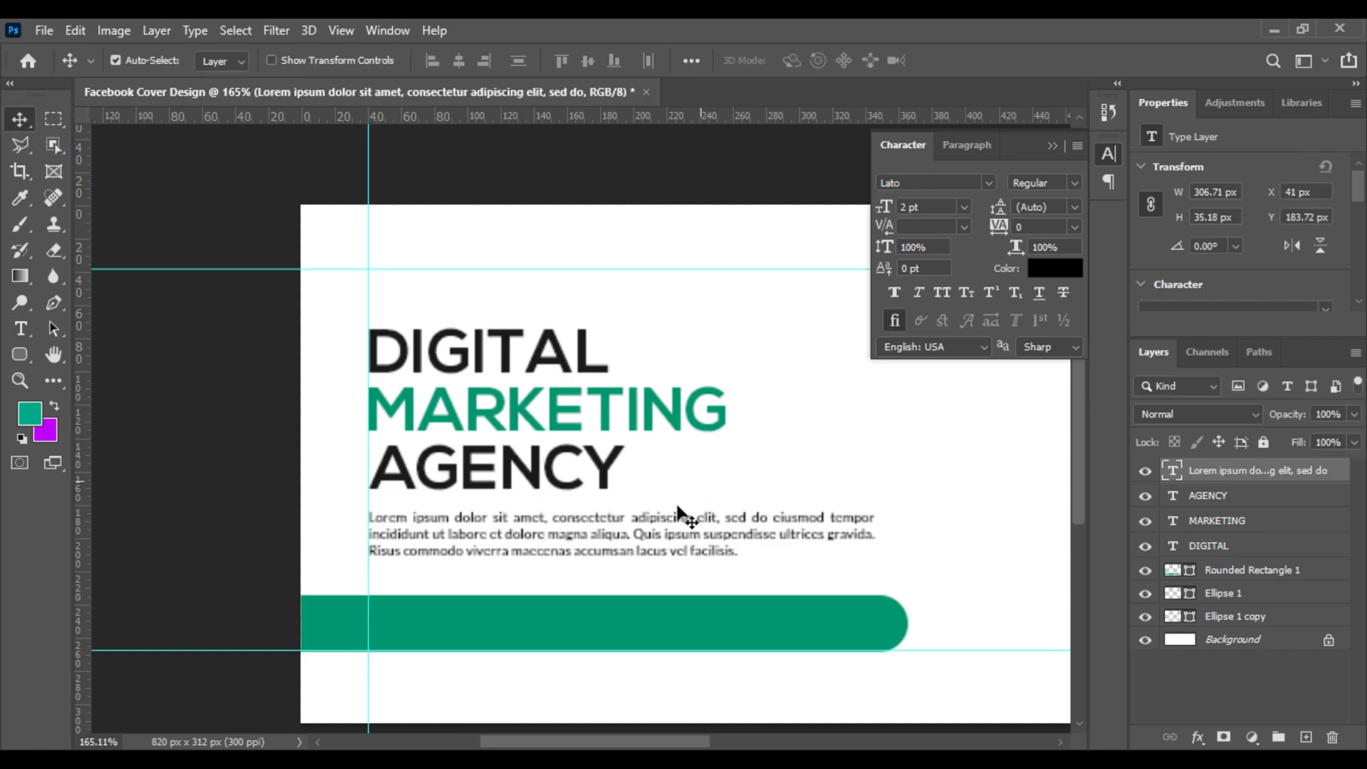
Step: Try a white sampled from the canvas as the paragraph's text colour, and set it back to 000000
{"action": "scroll", "coordinate": [650, 558], "scroll_direction": "down", "scroll_amount": 4}
{"action": "scroll", "coordinate": [578, 433], "scroll_direction": "up", "scroll_amount": 1}
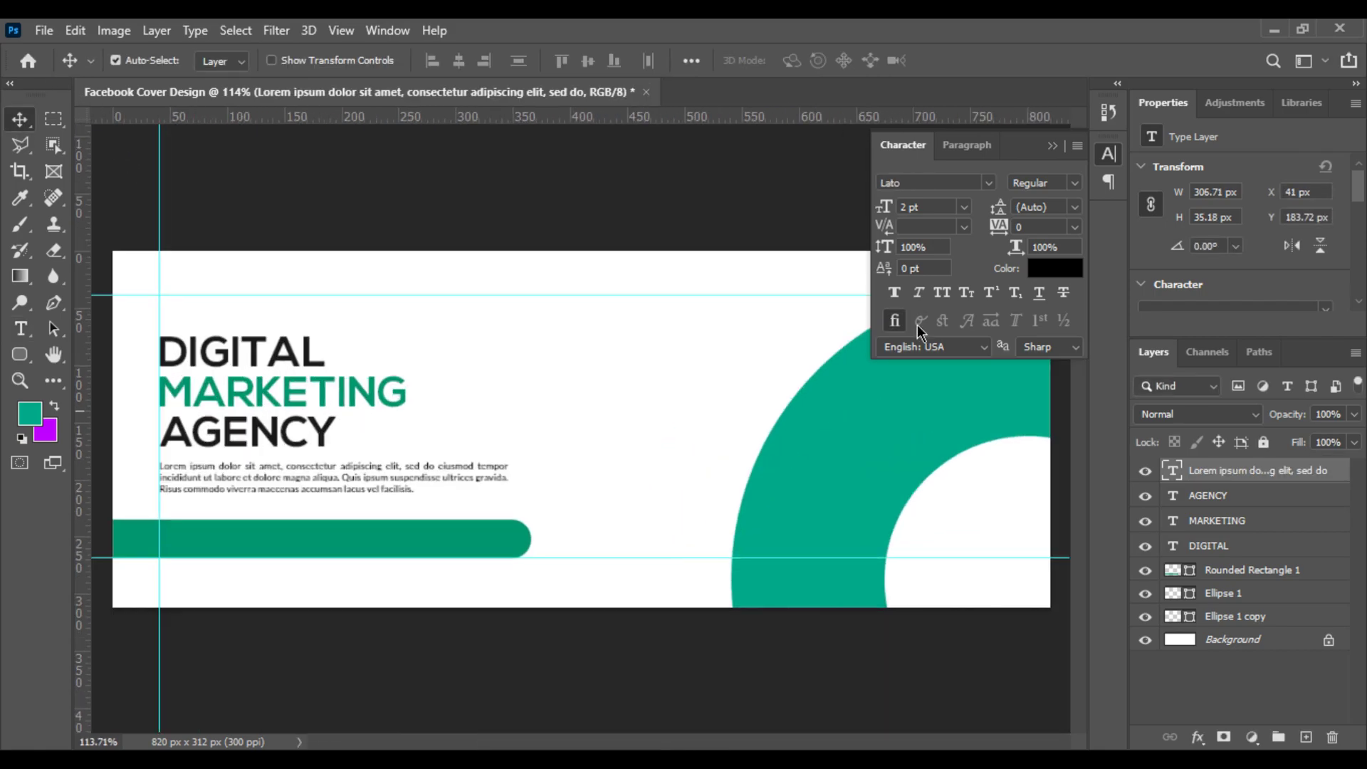
{"action": "left_click", "coordinate": [1053, 272]}
{"action": "left_click", "coordinate": [597, 442]}
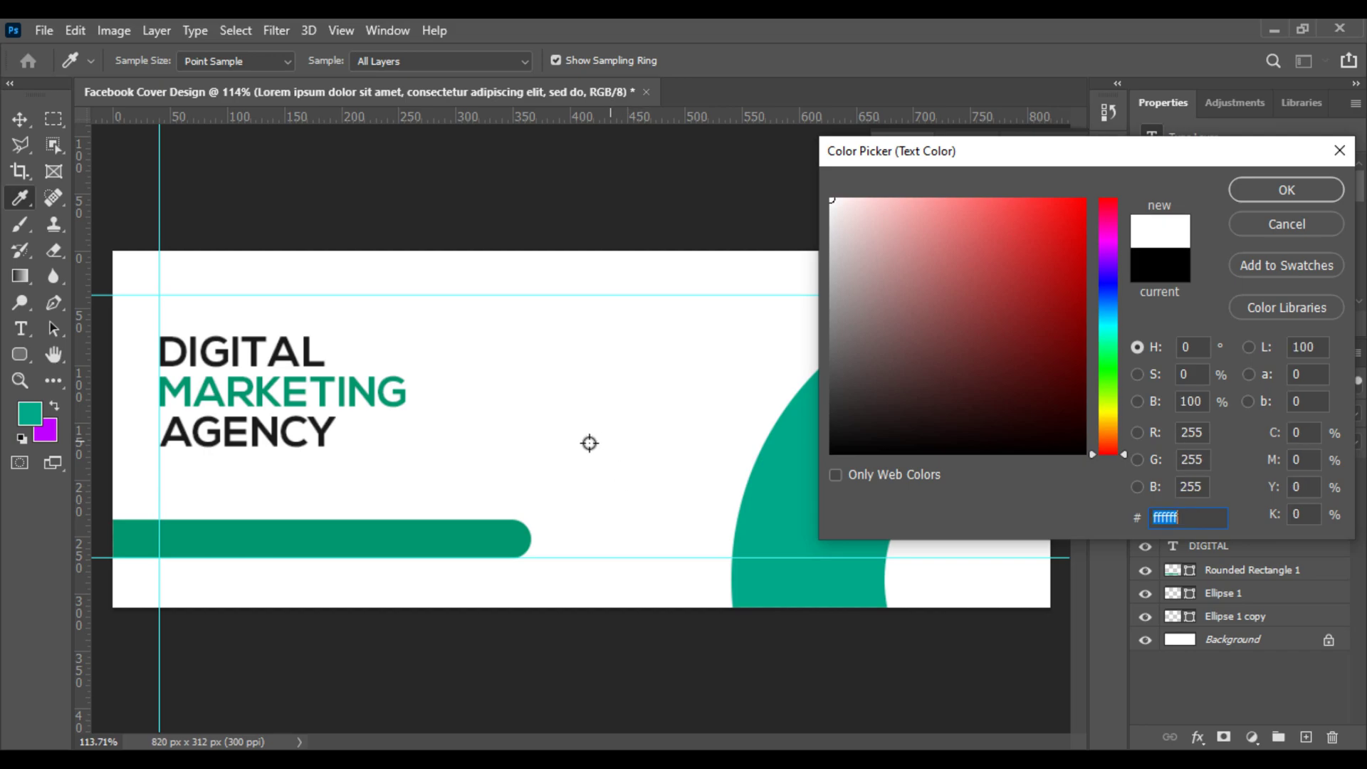
{"action": "type", "text": "000000"}
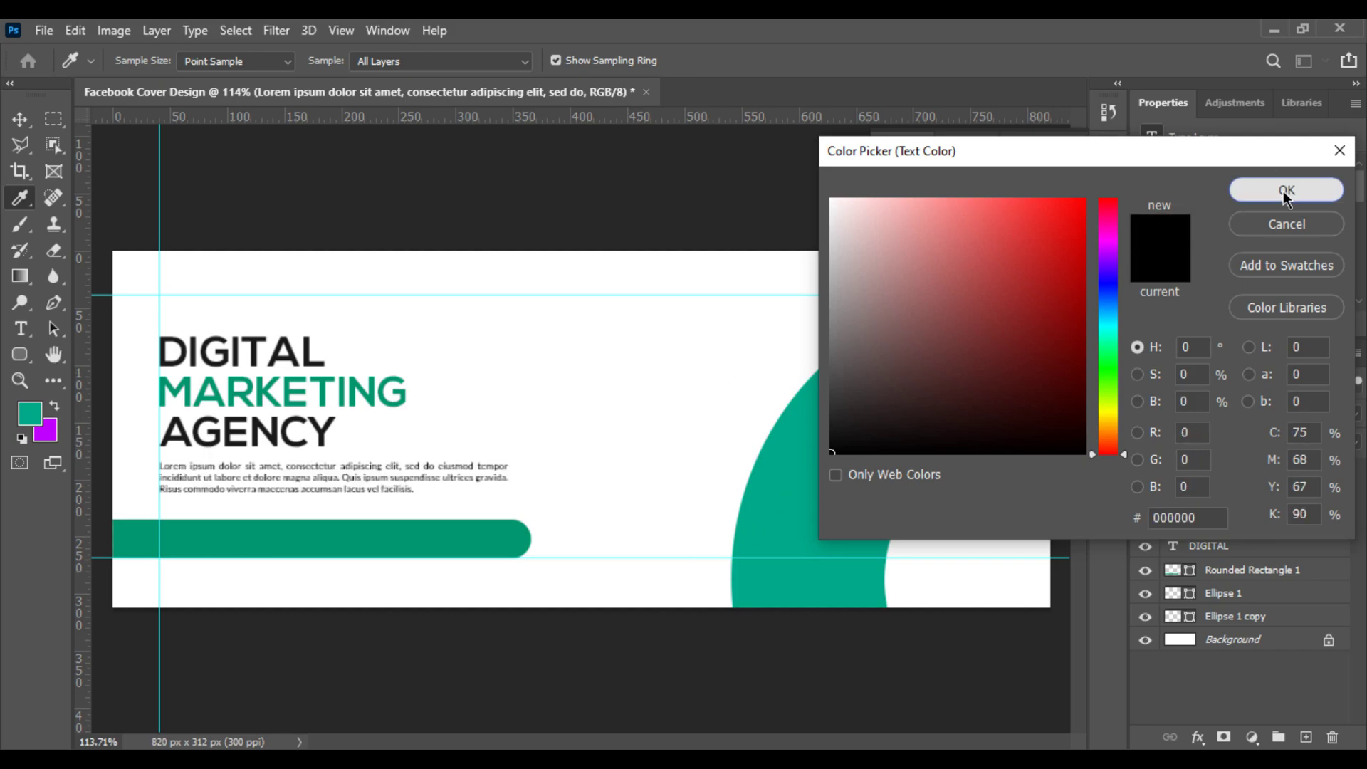
{"action": "left_click", "coordinate": [1275, 189]}
Step: Move the headline and paragraph layers down together to a Y position of about 84 px
{"action": "scroll", "coordinate": [324, 342], "scroll_direction": "down", "scroll_amount": 7}
{"action": "scroll", "coordinate": [360, 482], "scroll_direction": "up", "scroll_amount": 8}
{"action": "left_click", "coordinate": [1202, 548], "text": "shift"}
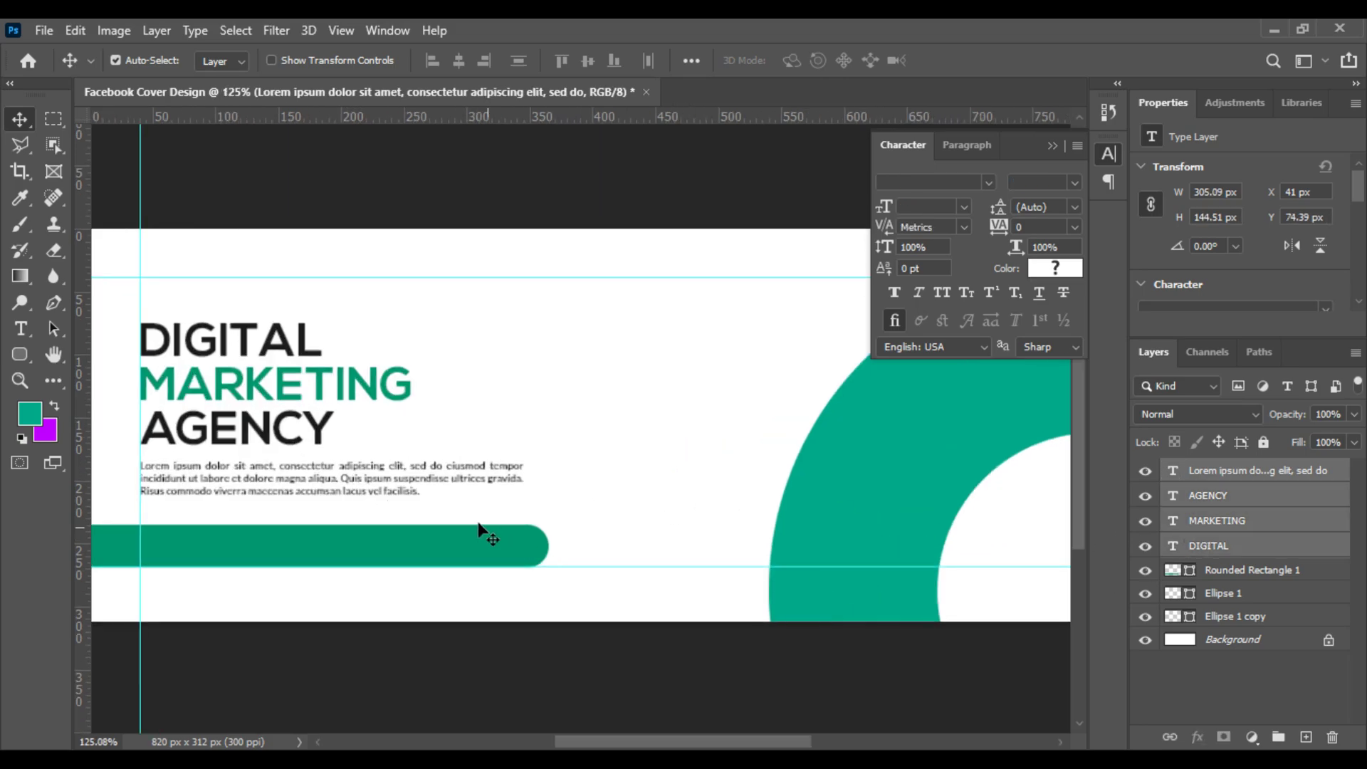
{"action": "key", "text": "ctrl+t"}
{"action": "scroll", "coordinate": [278, 391], "scroll_direction": "up", "scroll_amount": 2}
{"action": "left_click_drag", "start_coordinate": [248, 387], "coordinate": [244, 397]}
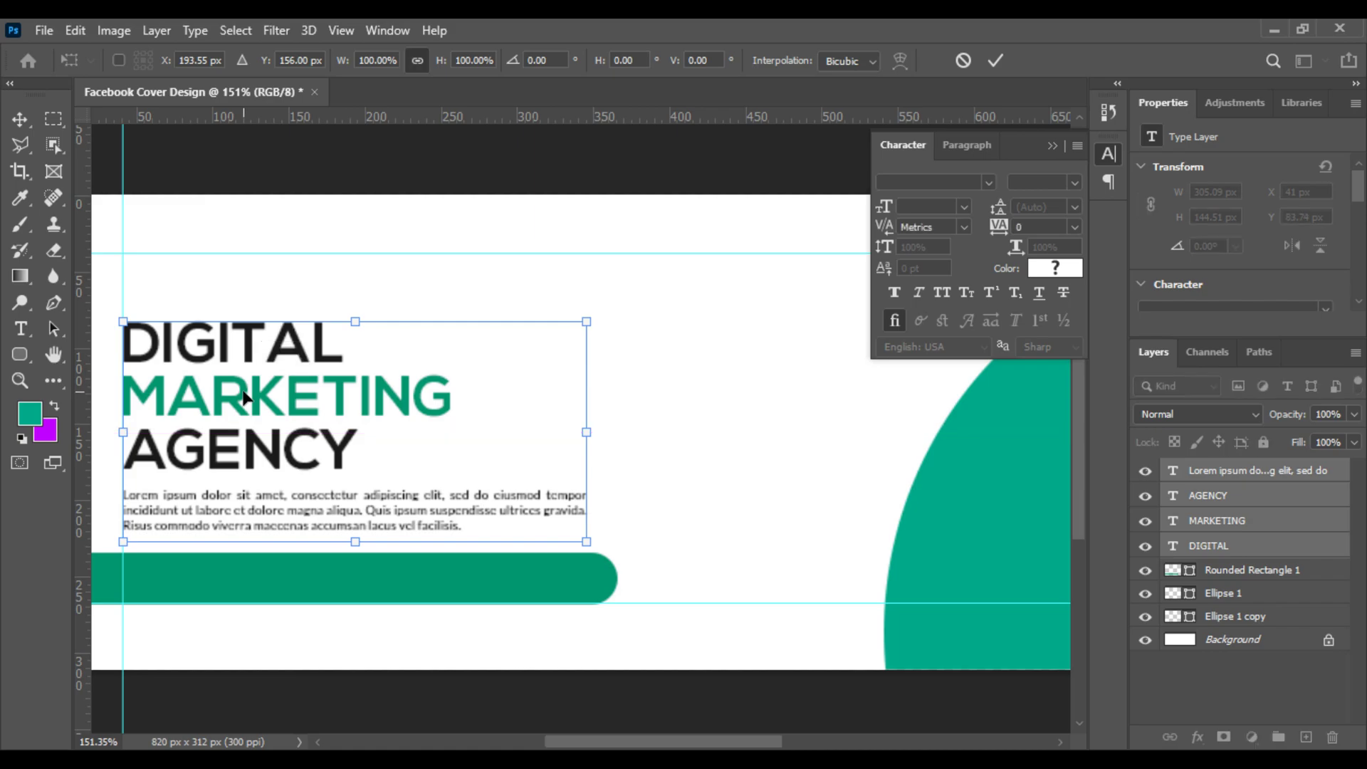
{"action": "key", "text": "Return"}
Step: Scale the headline and paragraph together to about 295 px wide, at Y about 92 px with their left edge on the vertical guide
{"action": "scroll", "coordinate": [243, 398], "scroll_direction": "down", "scroll_amount": 3}
{"action": "scroll", "coordinate": [243, 398], "scroll_direction": "up", "scroll_amount": 3}
{"action": "scroll", "coordinate": [243, 397], "scroll_direction": "down", "scroll_amount": 1}
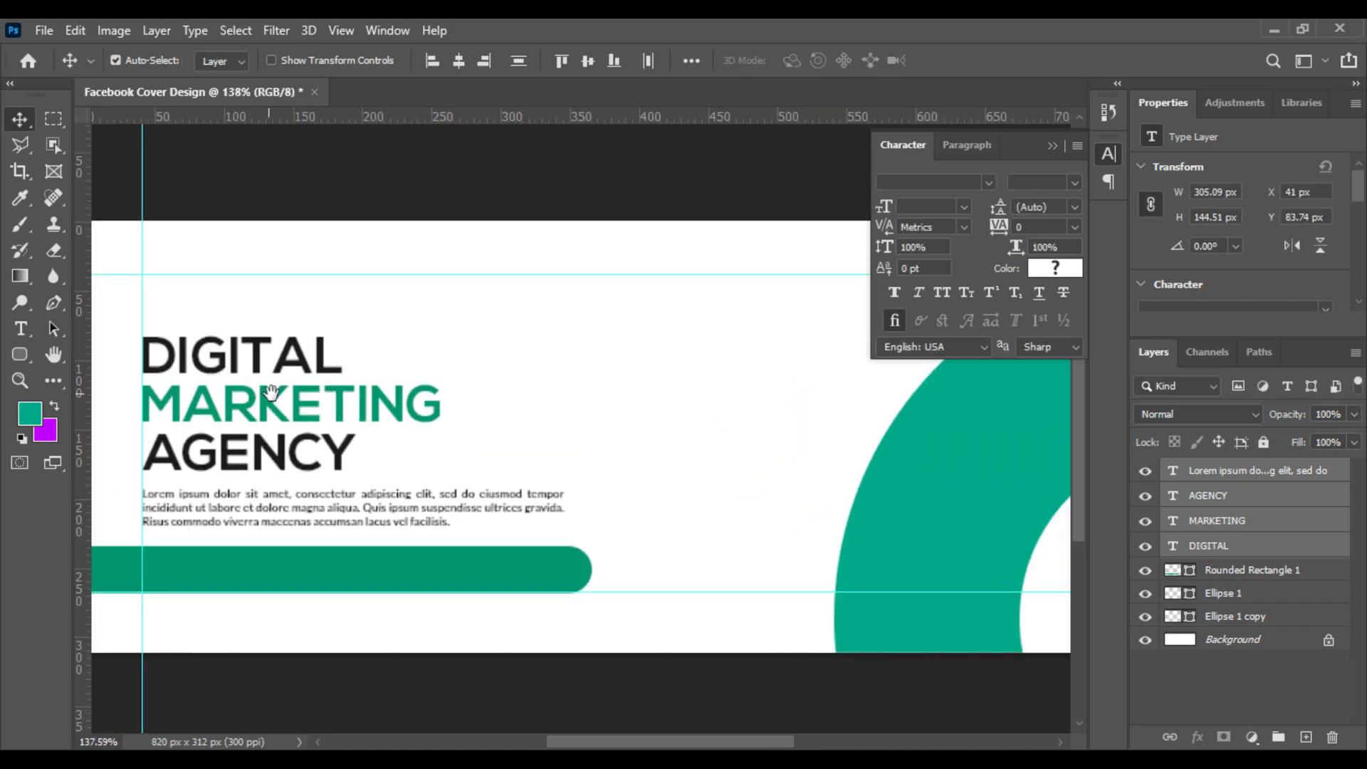
{"action": "scroll", "coordinate": [313, 420], "scroll_direction": "up", "scroll_amount": 2}
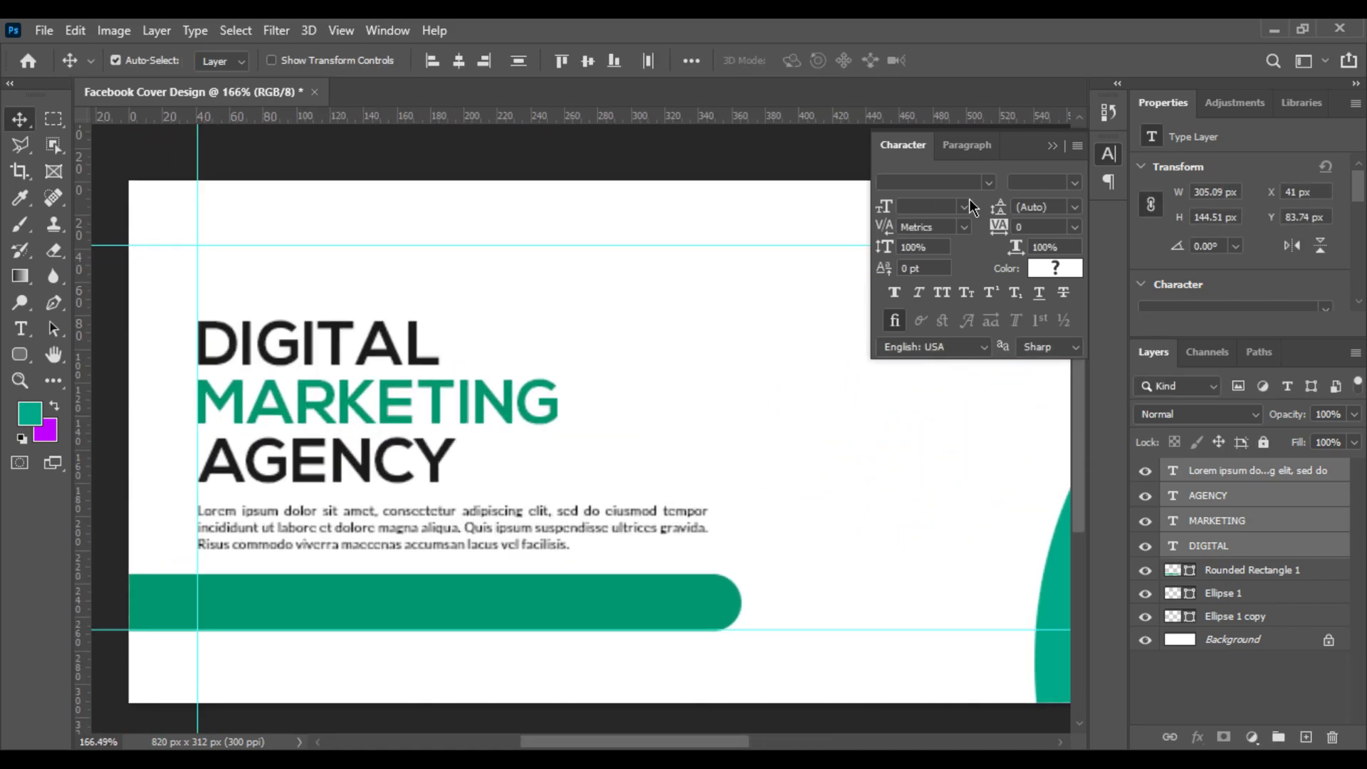
{"action": "left_click", "coordinate": [1053, 148]}
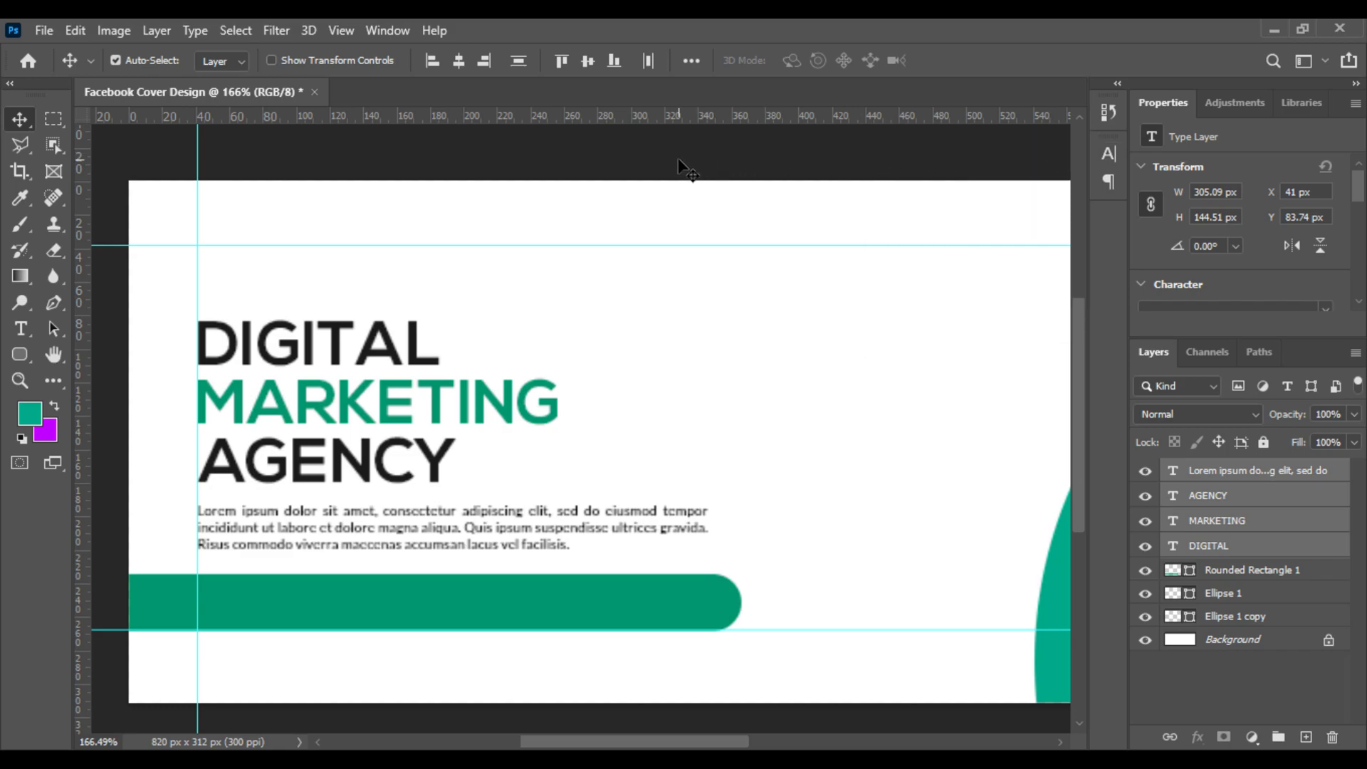
{"action": "scroll", "coordinate": [678, 207], "scroll_direction": "down", "scroll_amount": 2}
{"action": "scroll", "coordinate": [568, 305], "scroll_direction": "up", "scroll_amount": 2}
{"action": "left_click_drag", "start_coordinate": [531, 341], "coordinate": [714, 314]}
{"action": "key", "text": "ctrl+t"}
{"action": "scroll", "coordinate": [455, 377], "scroll_direction": "up", "scroll_amount": 2}
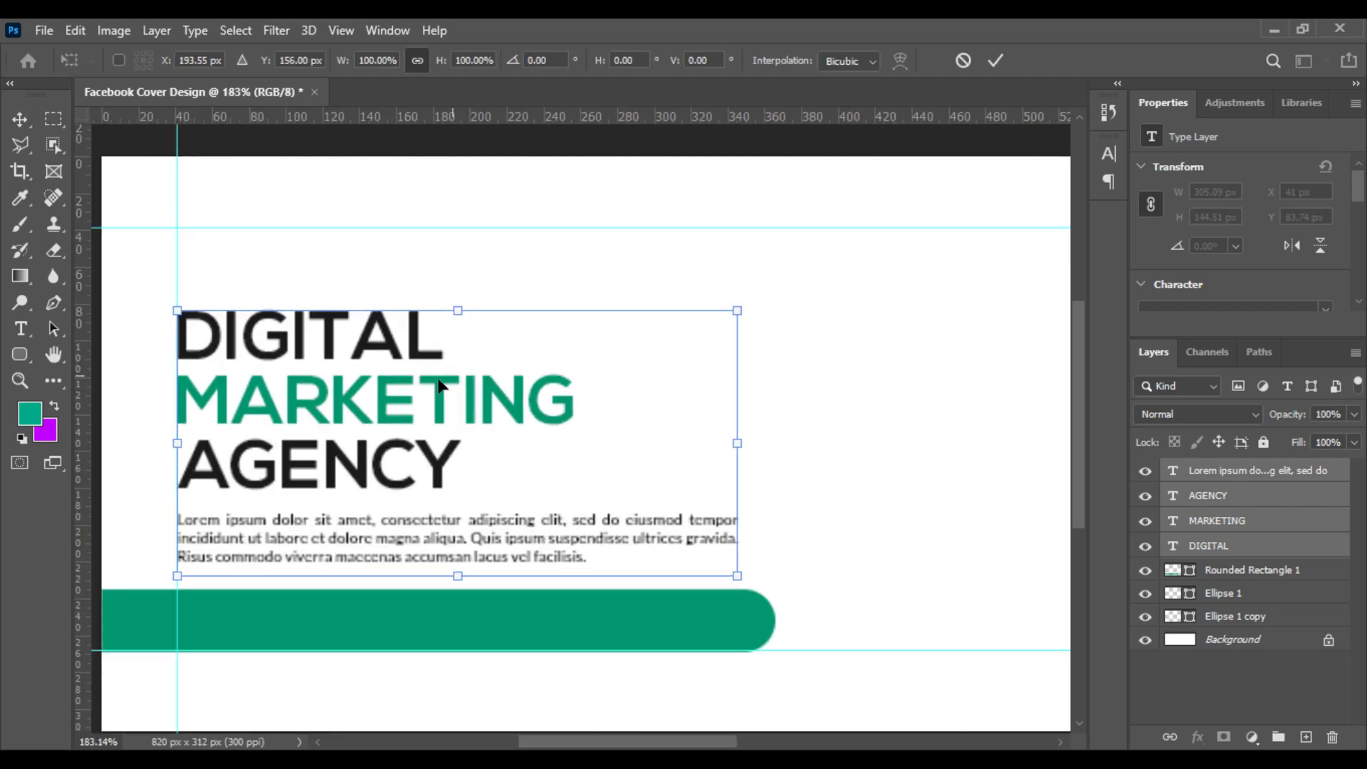
{"action": "left_click_drag", "start_coordinate": [463, 315], "coordinate": [457, 327]}
{"action": "left_click_drag", "start_coordinate": [442, 371], "coordinate": [432, 373]}
{"action": "key", "text": "Return"}
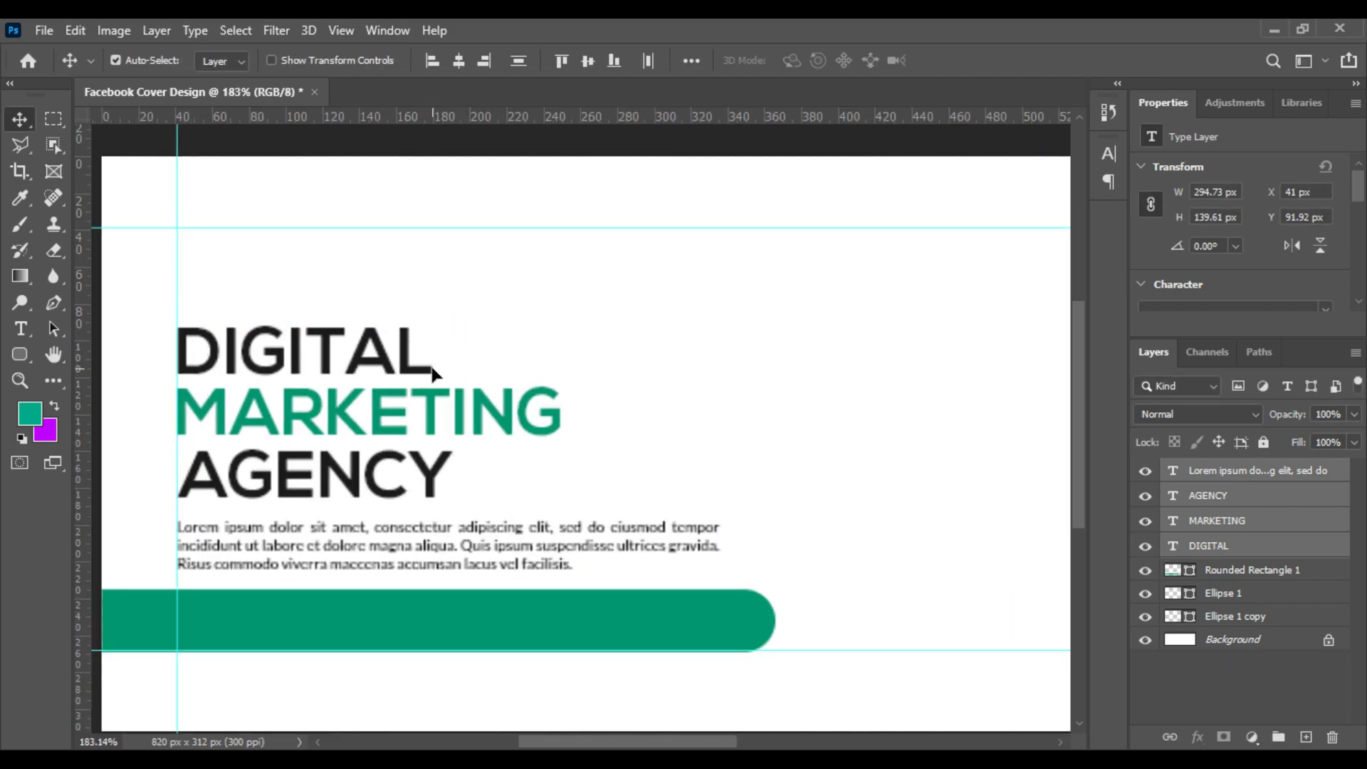
Step: Recolour the large outer circle, Ellipse 1 copy, with the green sampled from the rounded bar
{"action": "scroll", "coordinate": [432, 374], "scroll_direction": "down", "scroll_amount": 3}
{"action": "scroll", "coordinate": [432, 375], "scroll_direction": "up", "scroll_amount": 1}
{"action": "scroll", "coordinate": [432, 374], "scroll_direction": "down", "scroll_amount": 1}
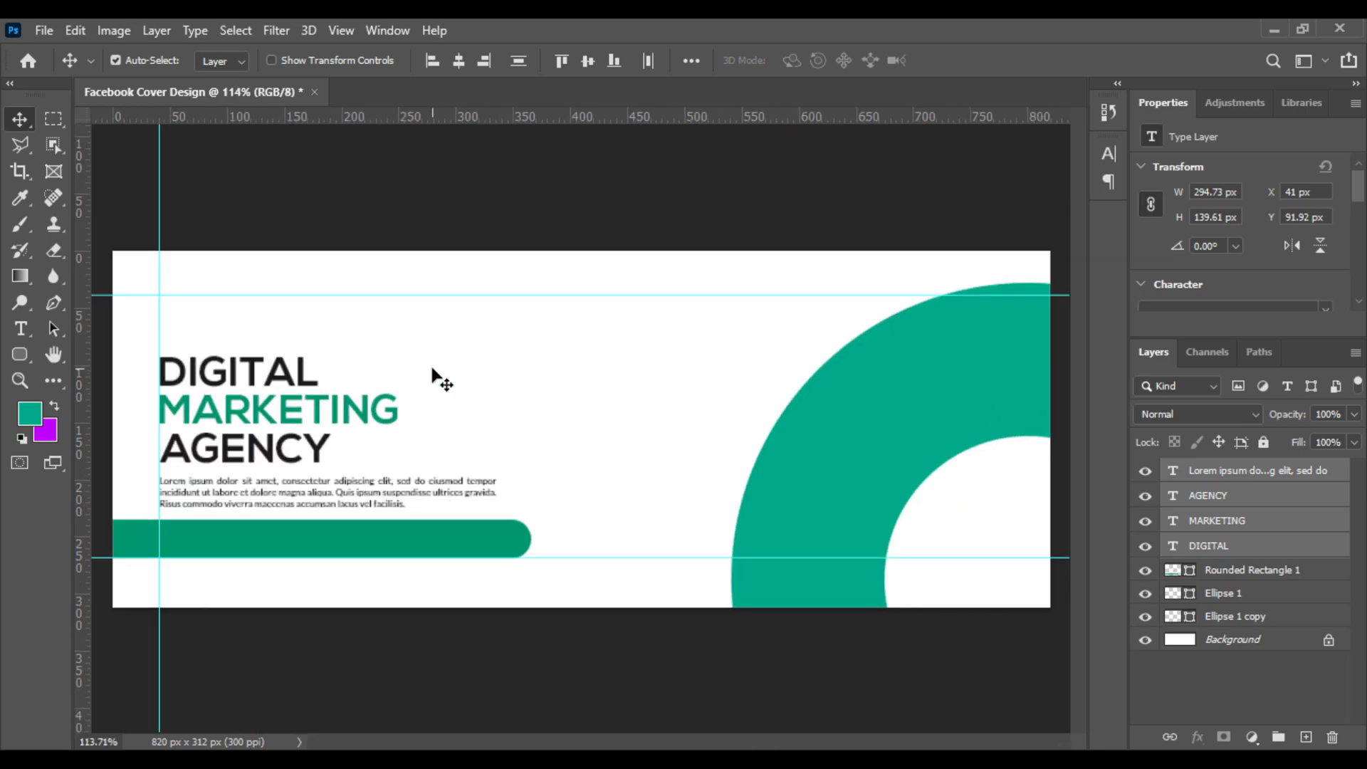
{"action": "left_click", "coordinate": [1223, 673]}
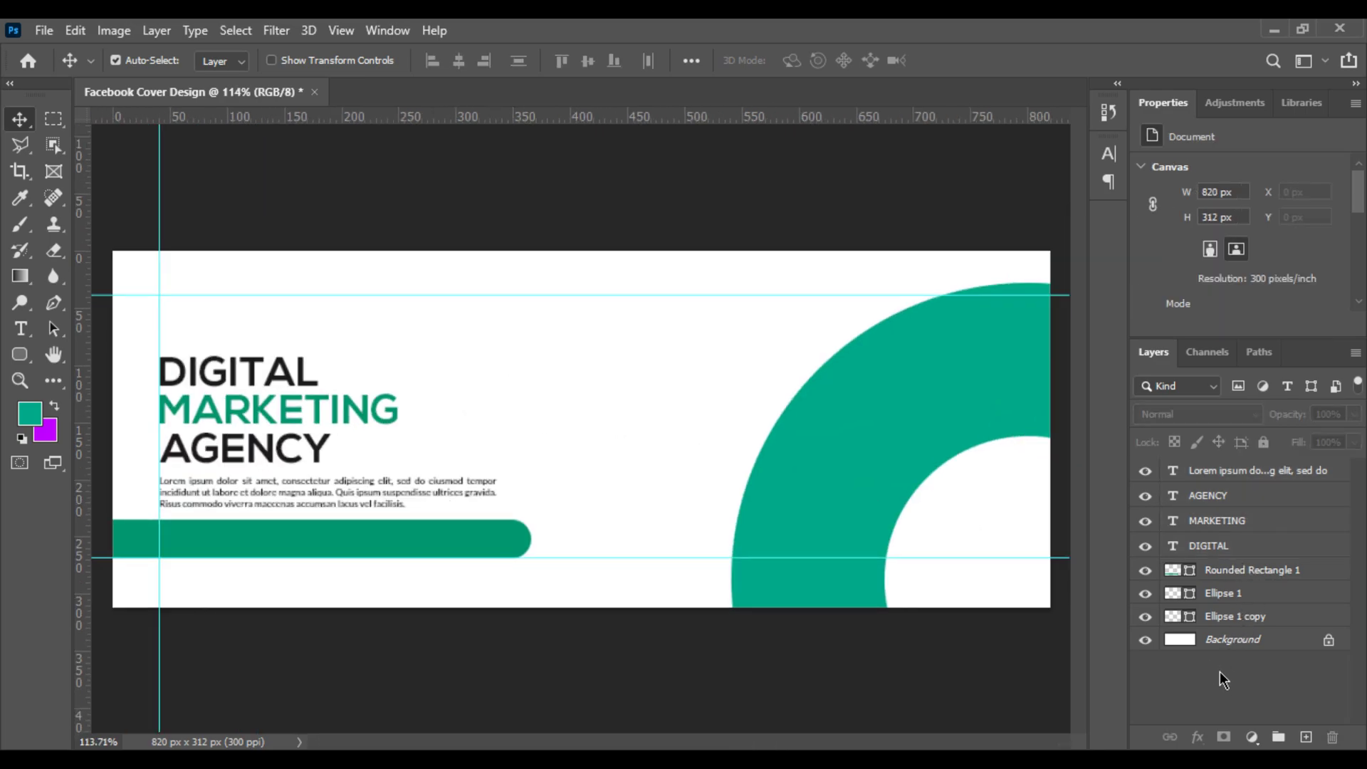
{"action": "left_click", "coordinate": [1176, 603]}
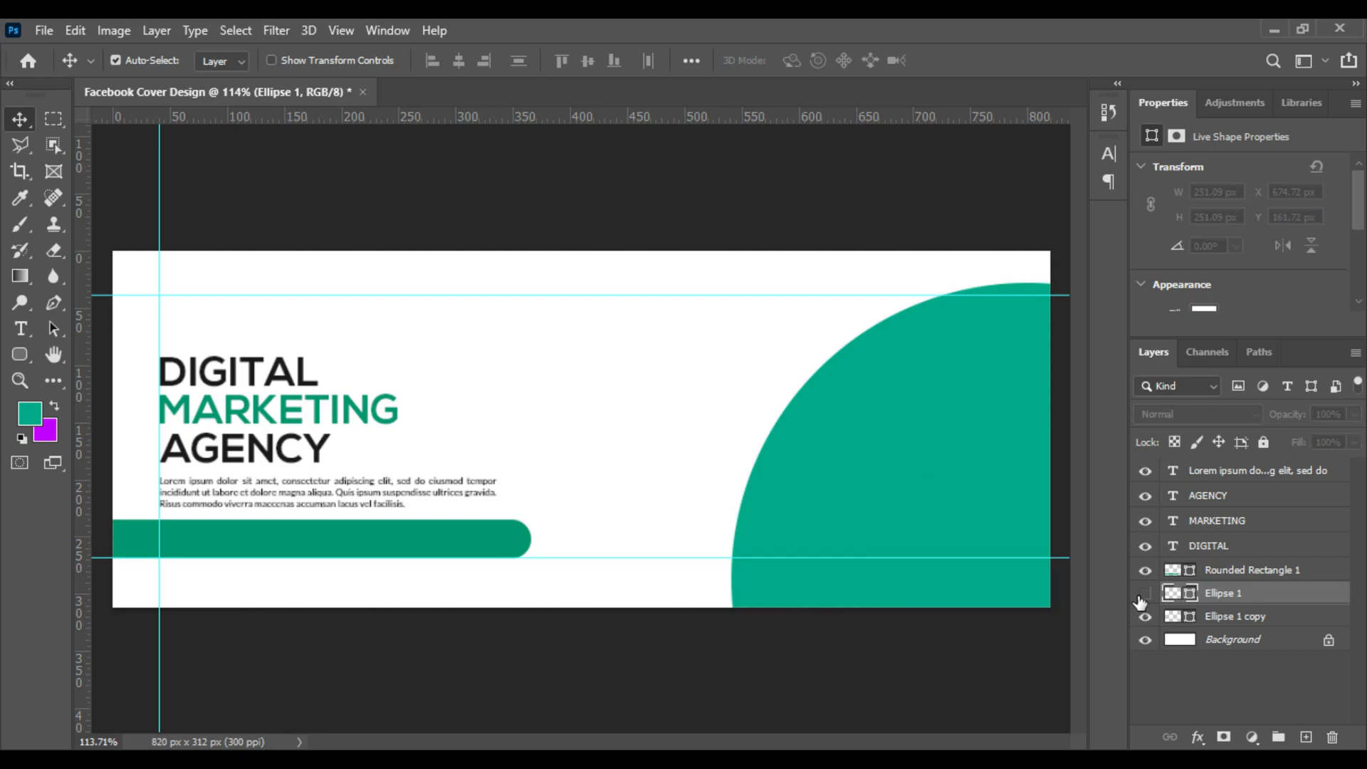
{"action": "double_click", "coordinate": [1176, 618]}
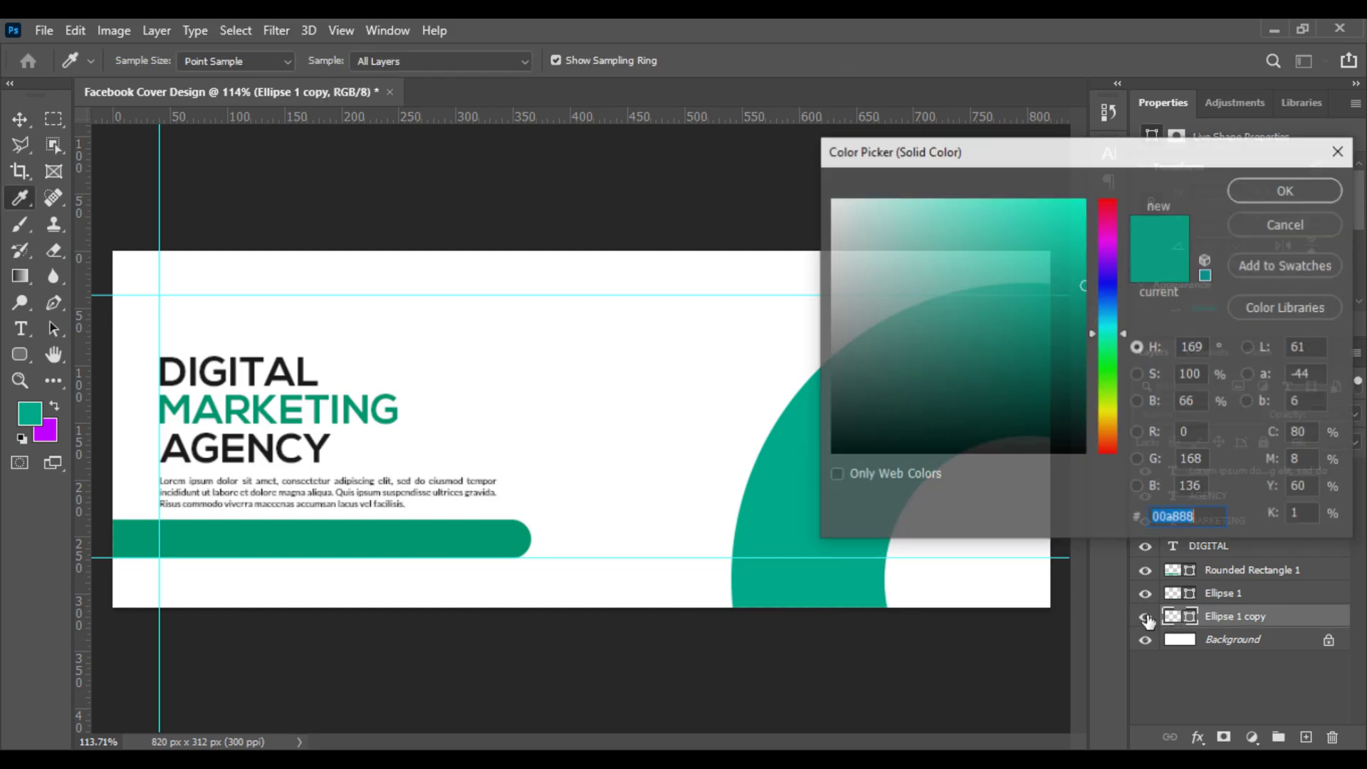
{"action": "left_click", "coordinate": [485, 535]}
{"action": "left_click", "coordinate": [1268, 195]}
{"action": "scroll", "coordinate": [520, 356], "scroll_direction": "down", "scroll_amount": 1}
{"action": "scroll", "coordinate": [519, 356], "scroll_direction": "up", "scroll_amount": 1}
{"action": "left_click", "coordinate": [527, 191]}
{"action": "scroll", "coordinate": [527, 191], "scroll_direction": "down", "scroll_amount": 1}
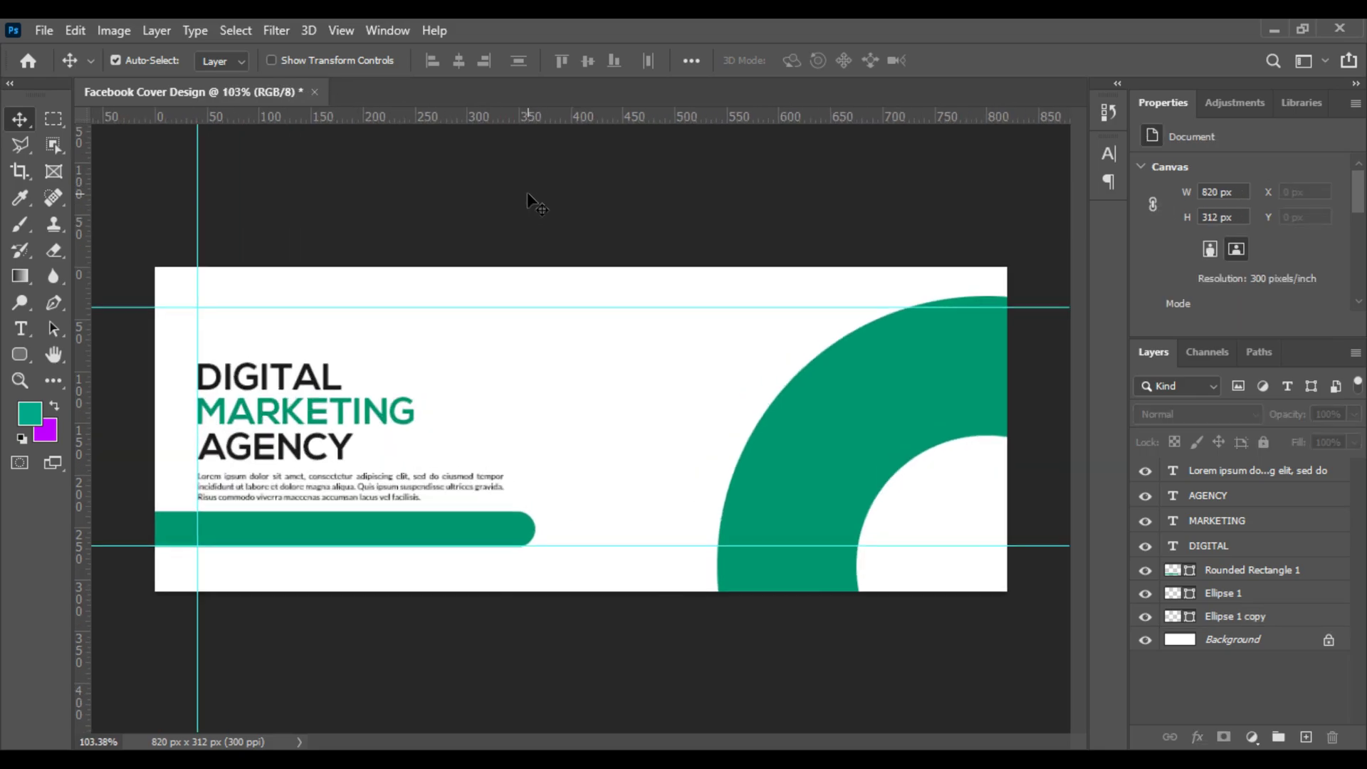
Step: Place the pexels-burst-373912 city photo as an embedded image and move it against the canvas's right edge, centred at X 586 px
{"action": "left_click", "coordinate": [44, 30]}
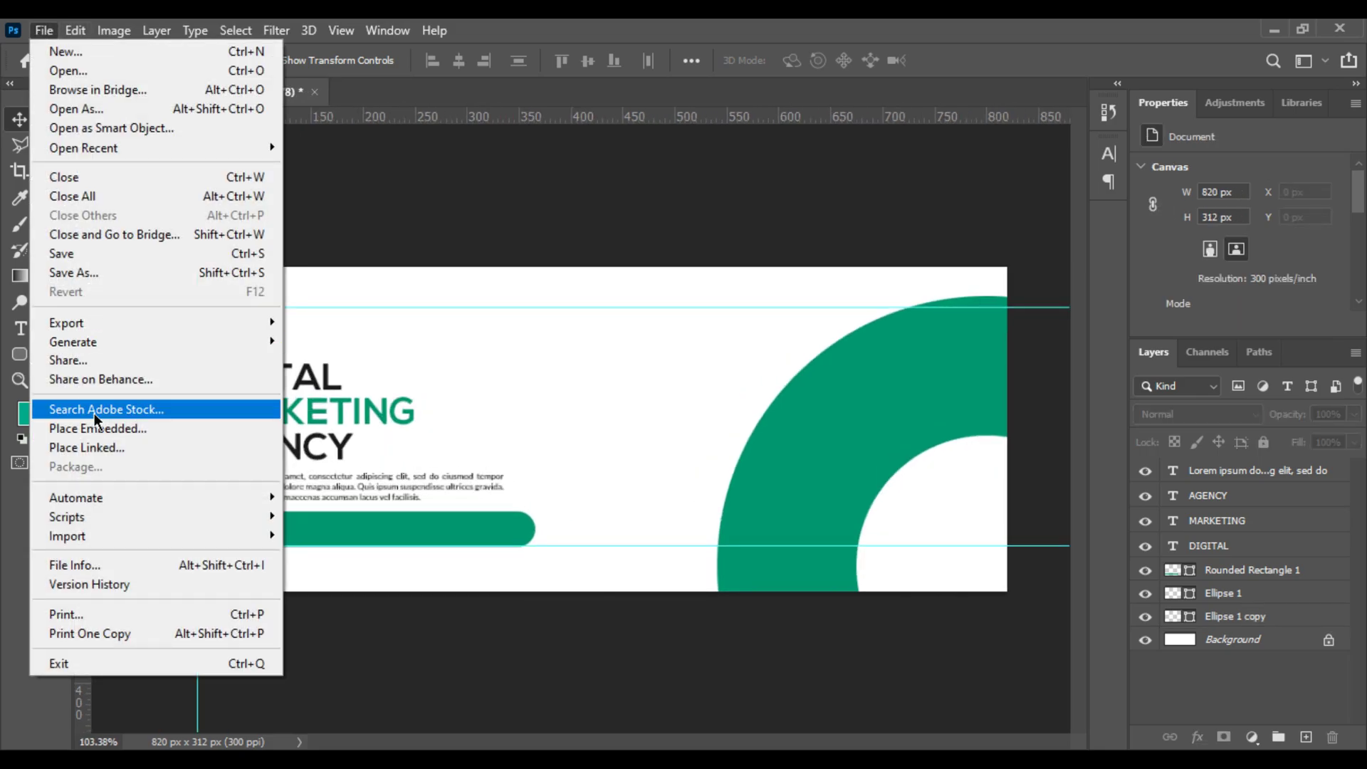
{"action": "left_click", "coordinate": [97, 430]}
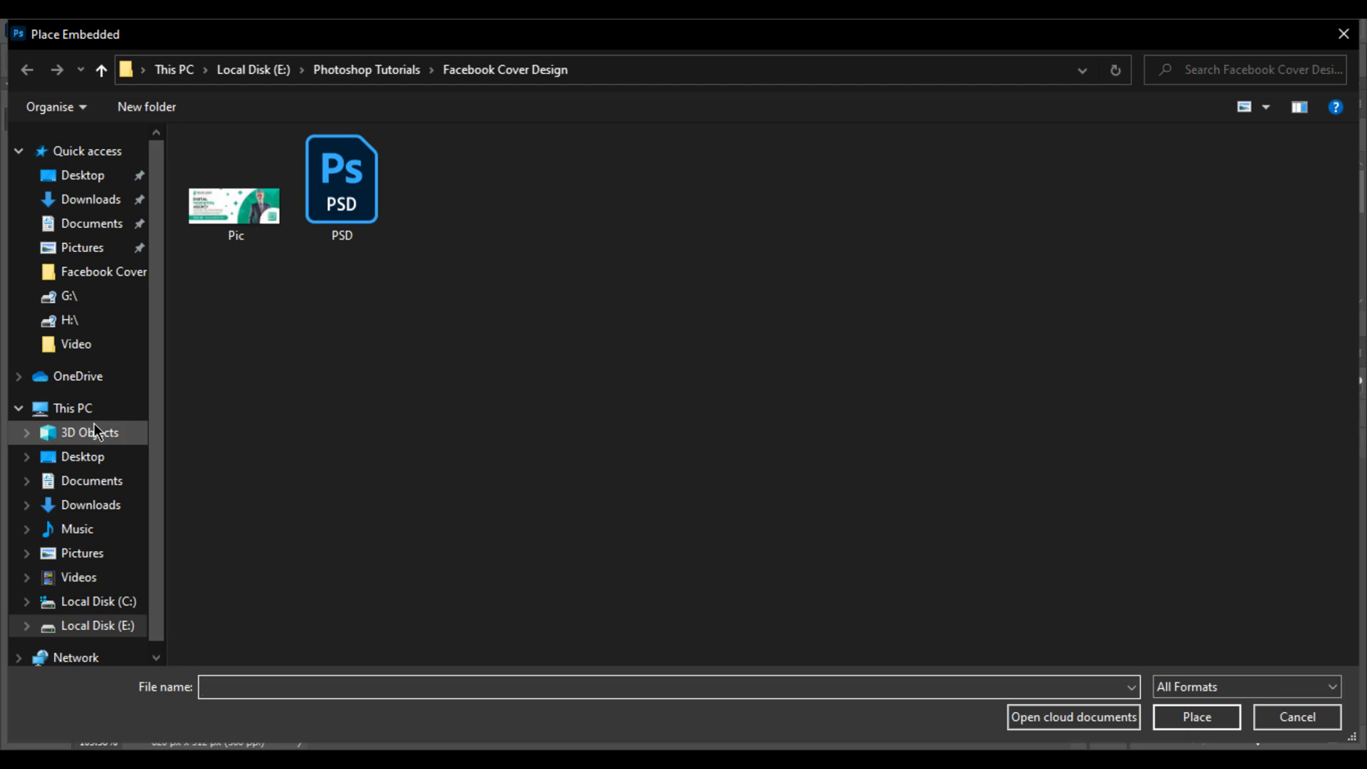
{"action": "key", "text": "Escape"}
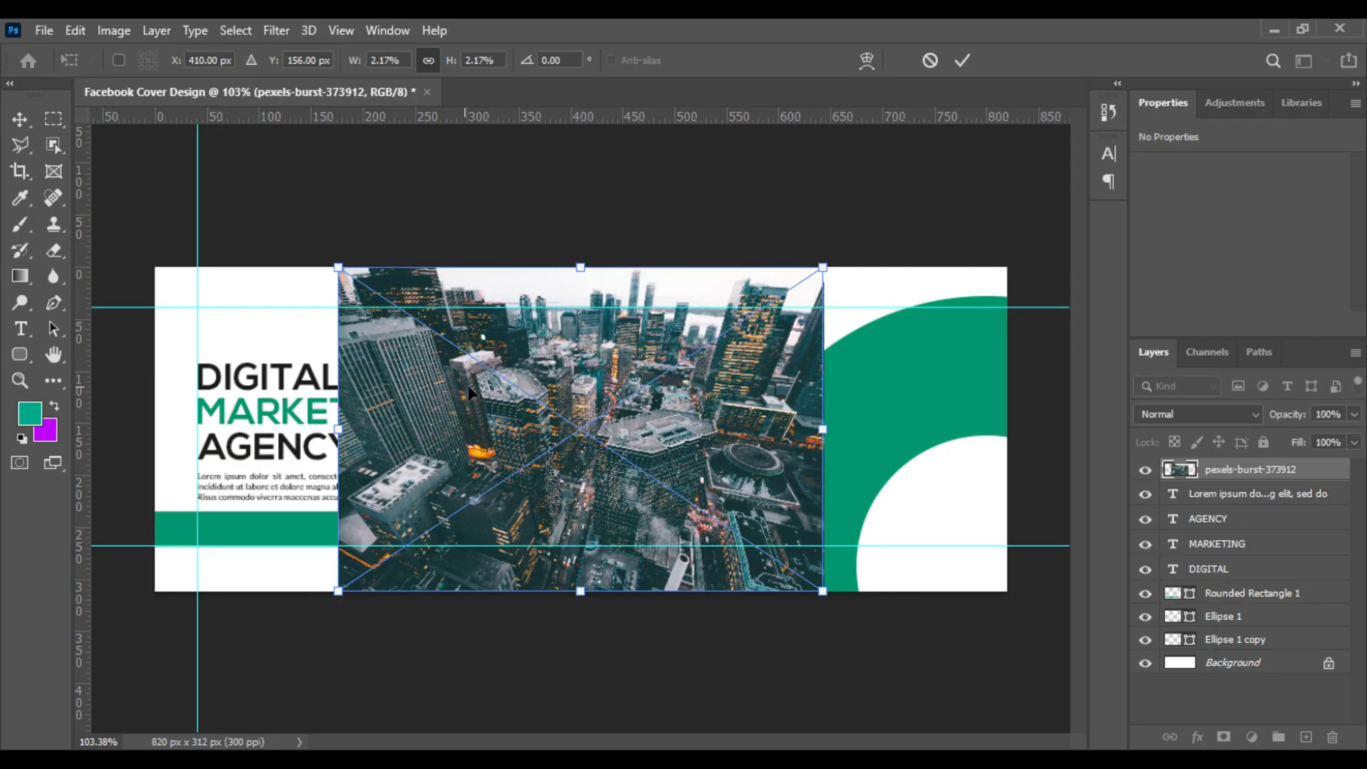
{"action": "left_click_drag", "start_coordinate": [623, 413], "coordinate": [806, 413]}
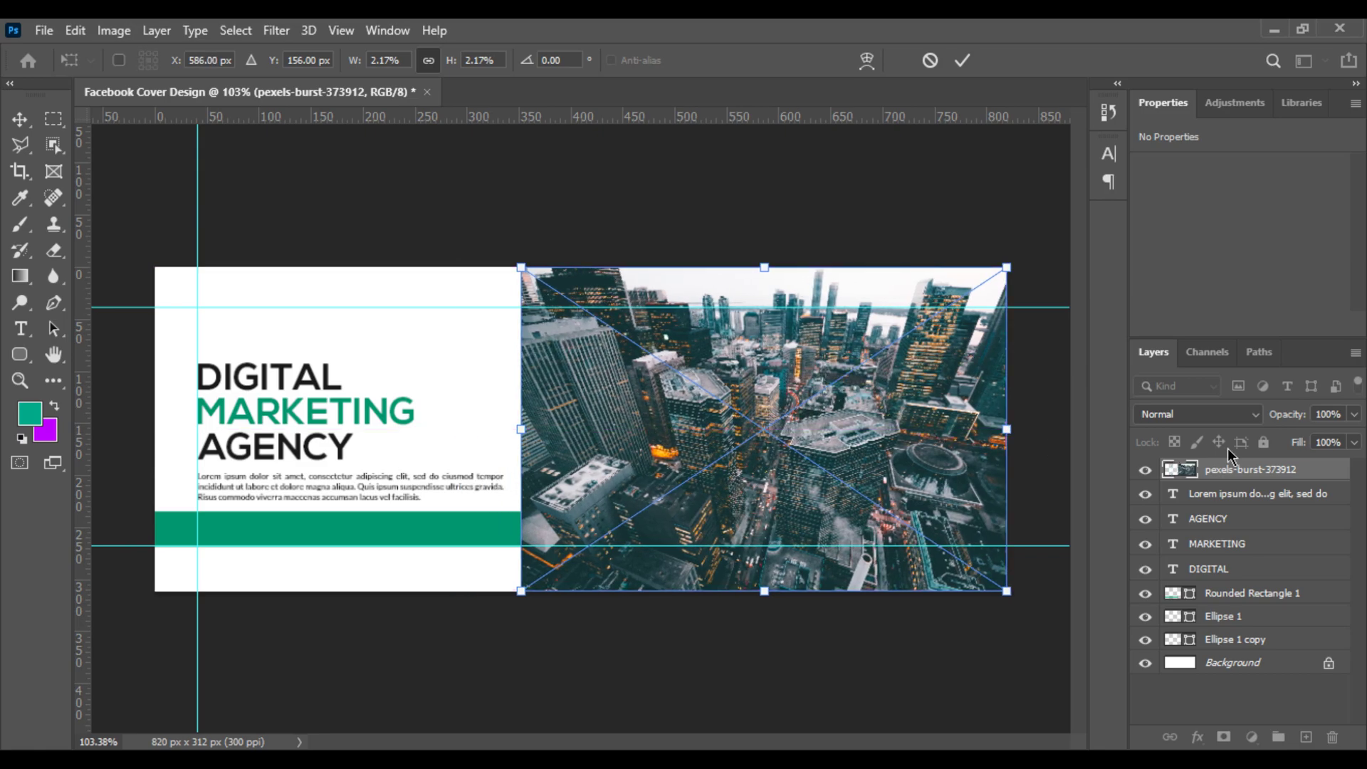
{"action": "key", "text": "Return"}
Step: Try clipping the city photo to the small inner circle, Ellipse 1, and release the clipping mask
{"action": "left_click_drag", "start_coordinate": [1257, 470], "coordinate": [1219, 630]}
{"action": "right_click", "coordinate": [1218, 591]}
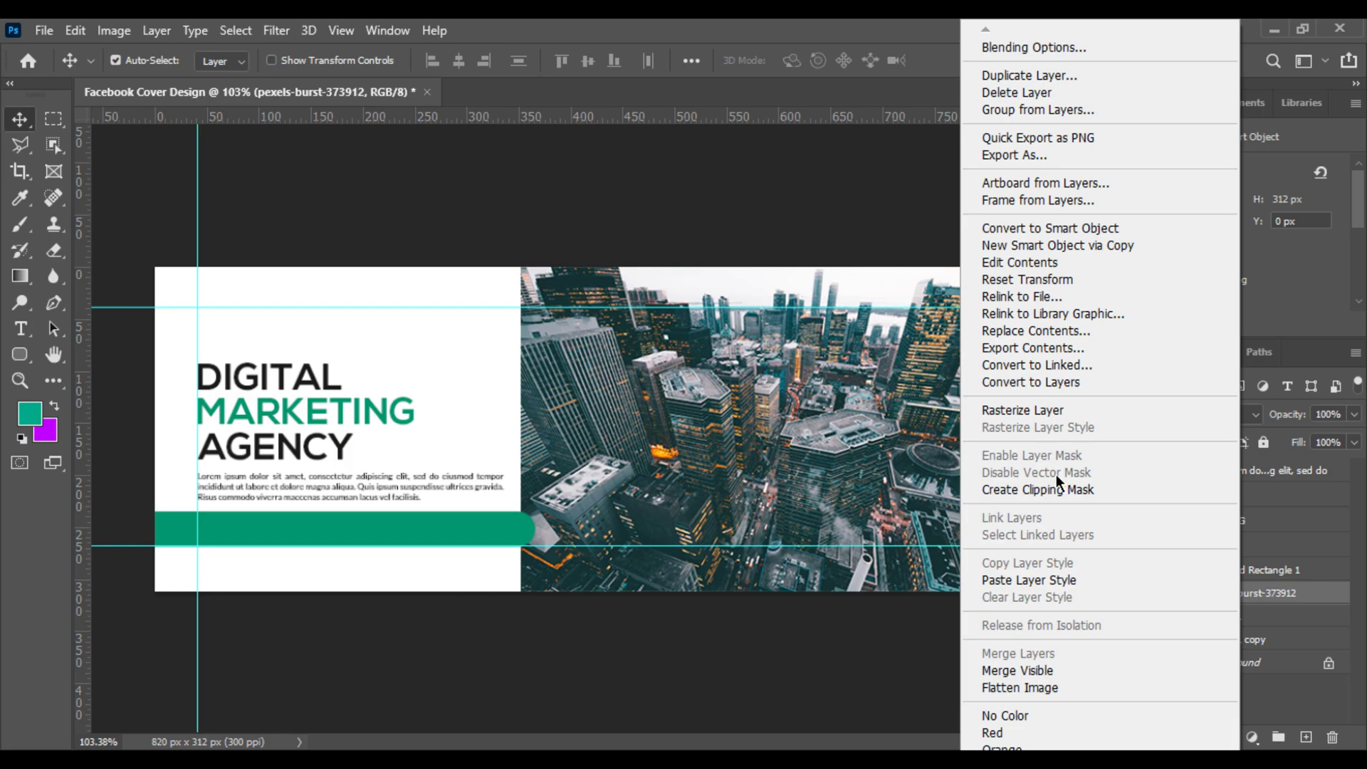
{"action": "left_click", "coordinate": [1056, 489]}
{"action": "left_click", "coordinate": [1224, 605], "text": "alt"}
Step: Place the city photo layer directly above Ellipse 1 copy and clip it to that large outer circle
{"action": "left_click_drag", "start_coordinate": [1239, 612], "coordinate": [1243, 643]}
{"action": "right_click", "coordinate": [1254, 625]}
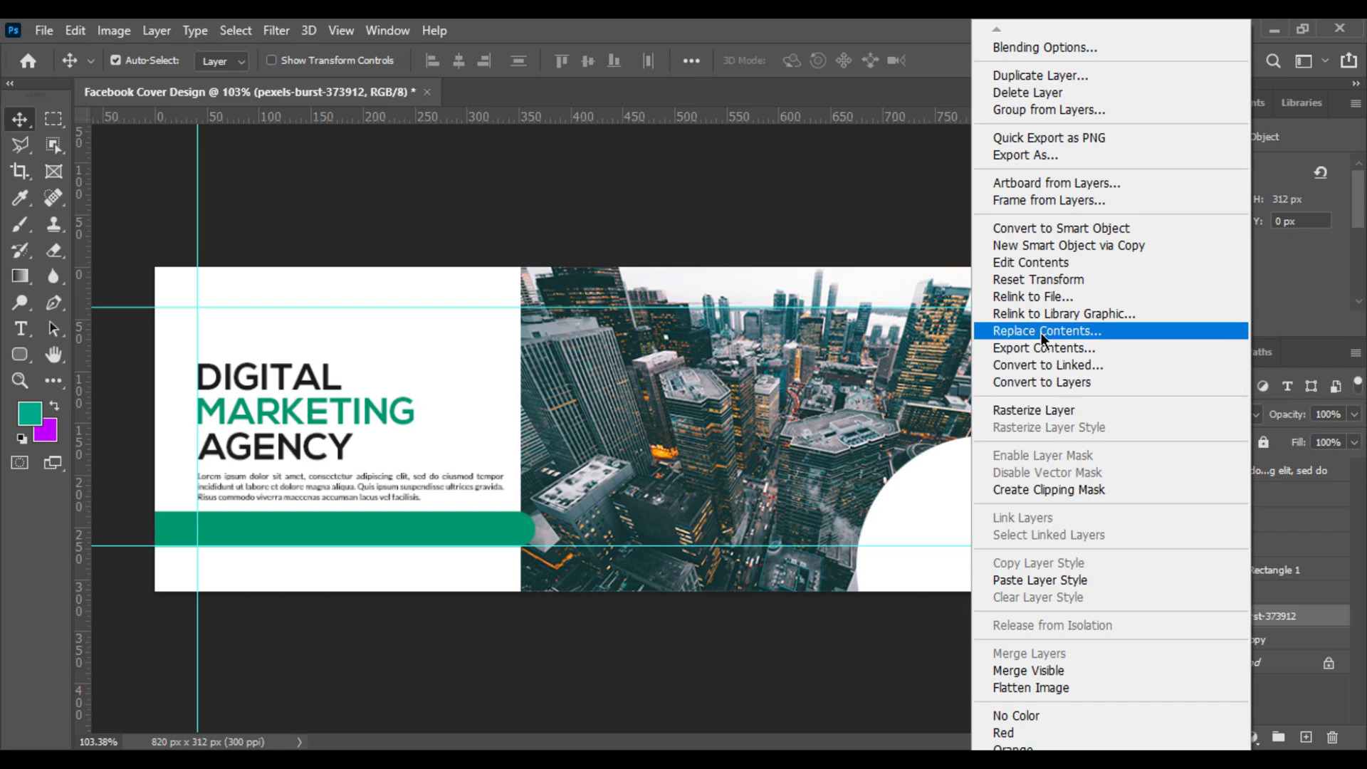
{"action": "left_click", "coordinate": [1061, 490]}
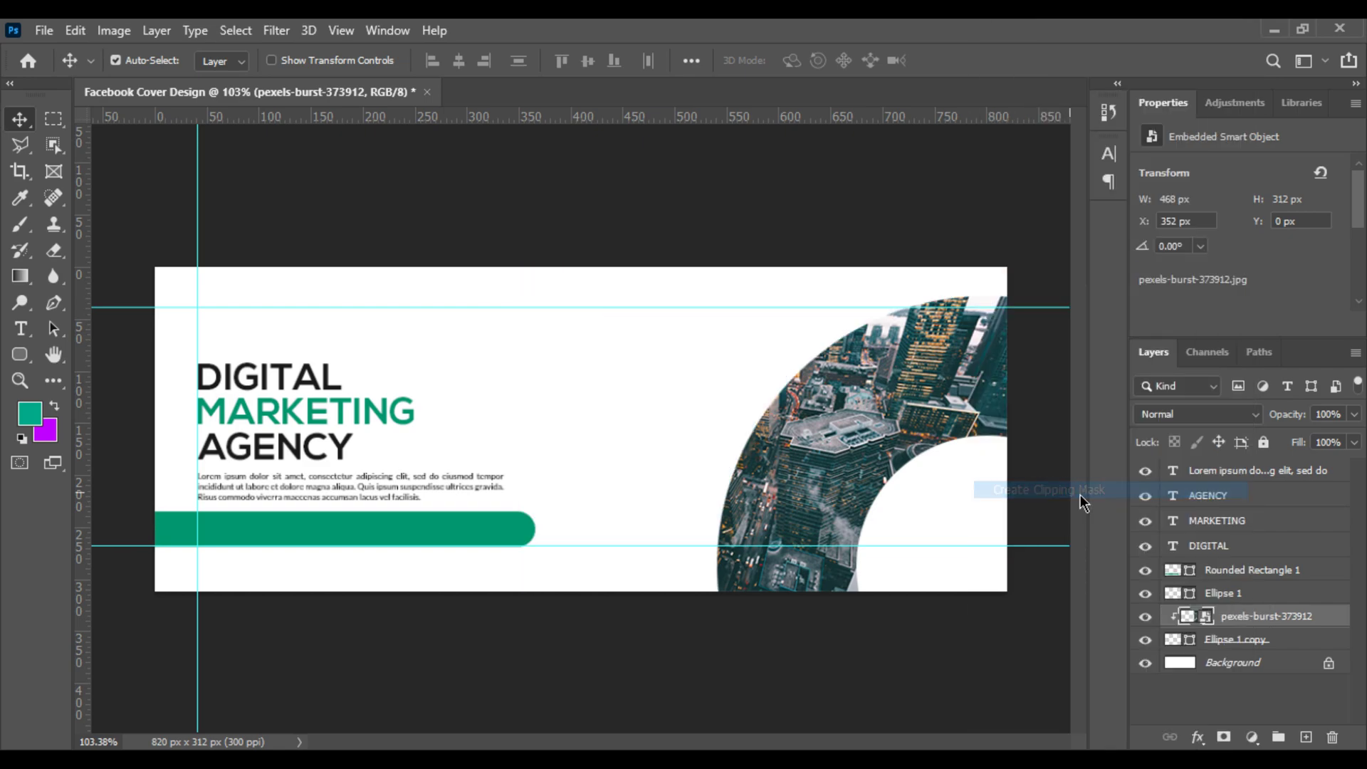
Step: Scale the clipped city photo to about 447 x 298 px and position it at about X 466, Y 14 px
{"action": "key", "text": "ctrl+t"}
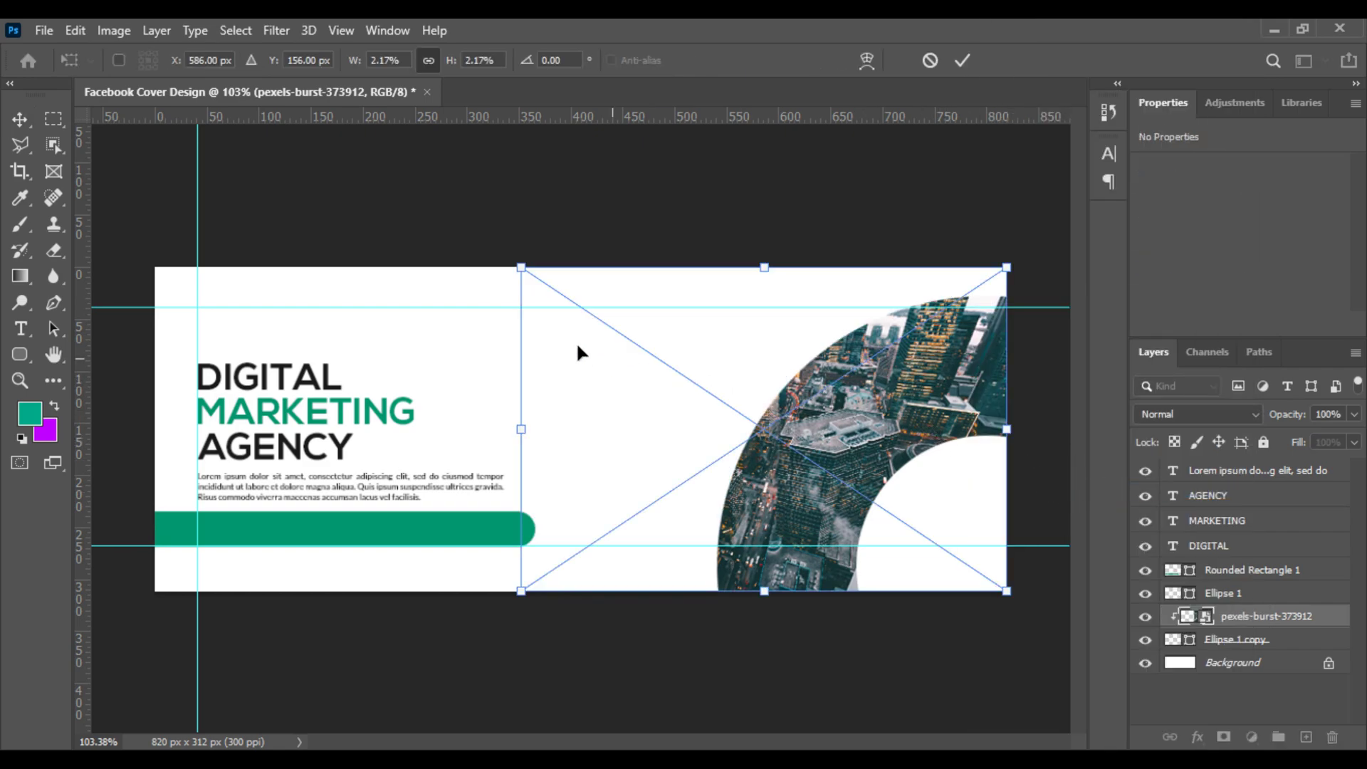
{"action": "left_click_drag", "start_coordinate": [517, 386], "coordinate": [625, 399]}
{"action": "mouse_move", "coordinate": [817, 557]}
{"action": "left_mouse_down"}
{"action": "mouse_move", "coordinate": [818, 590]}
{"action": "mouse_move", "coordinate": [842, 550]}
{"action": "left_mouse_up"}
{"action": "left_click_drag", "start_coordinate": [872, 496], "coordinate": [871, 497]}
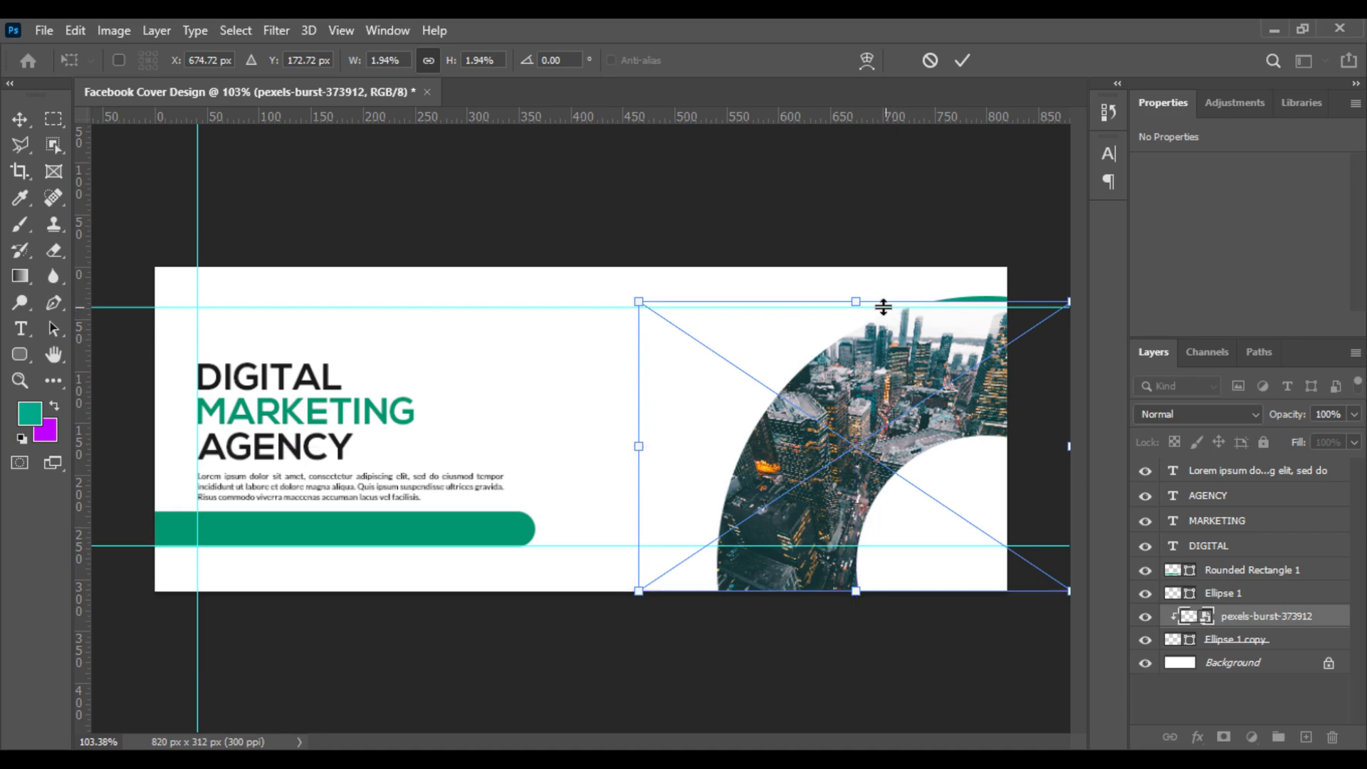
{"action": "left_click_drag", "start_coordinate": [853, 299], "coordinate": [854, 281]}
{"action": "left_click_drag", "start_coordinate": [851, 389], "coordinate": [868, 388]}
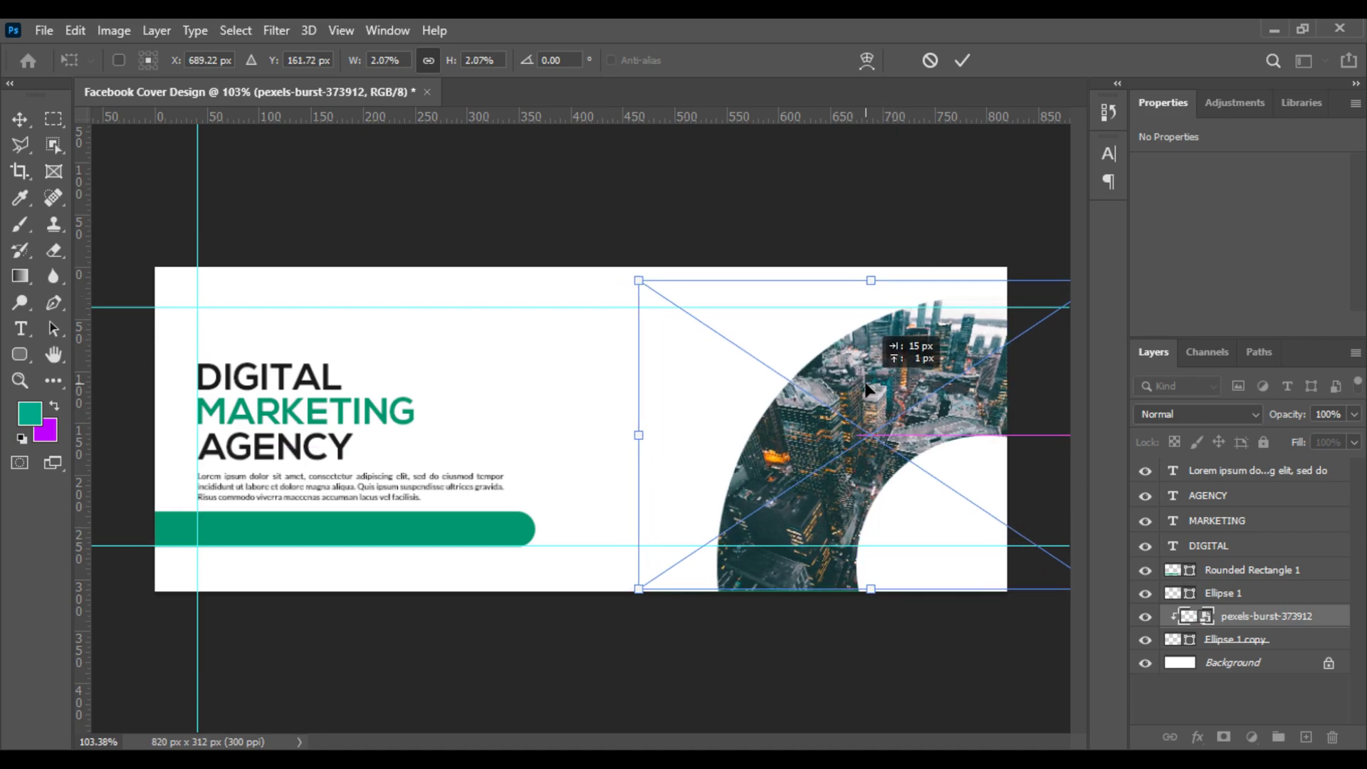
{"action": "key", "text": "Return"}
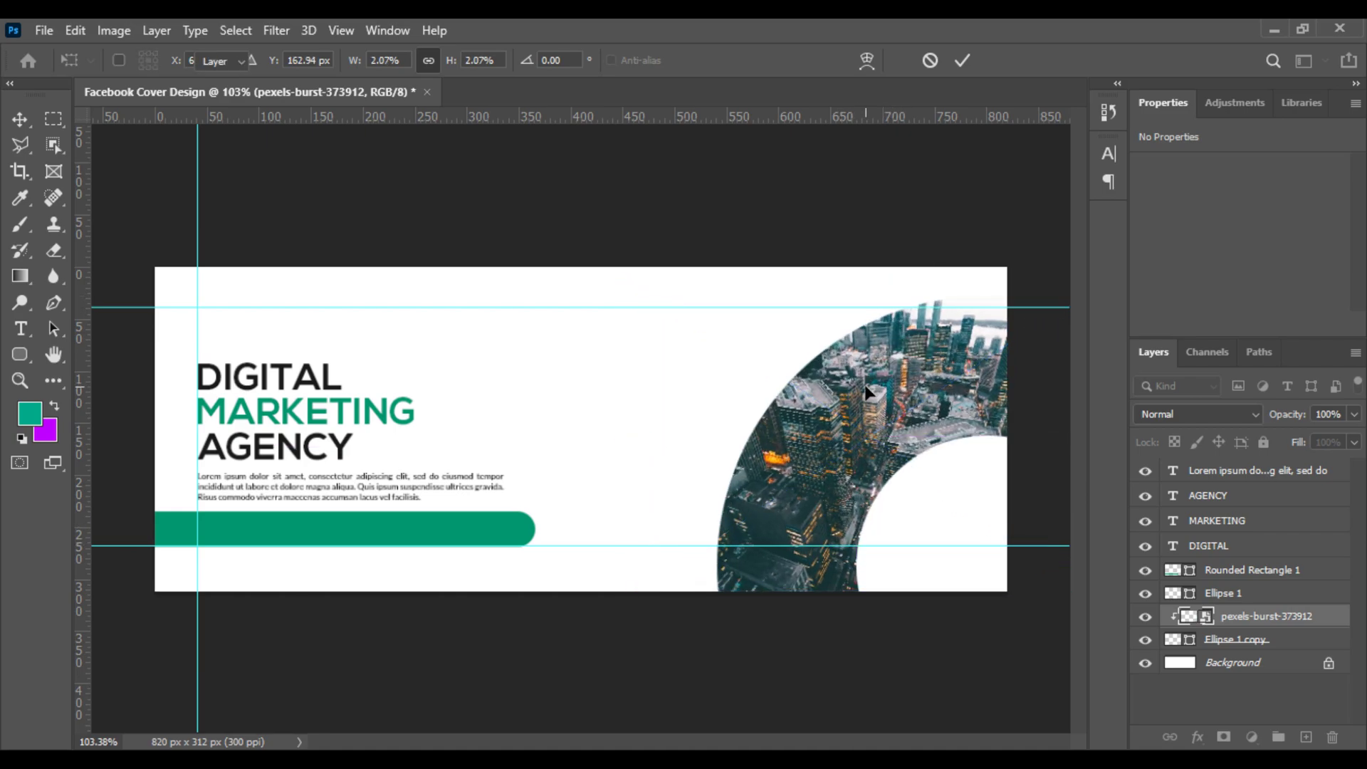
Step: Blend the city photo into the green ring with Soft Light mode at about 55% opacity
{"action": "left_click", "coordinate": [1194, 416]}
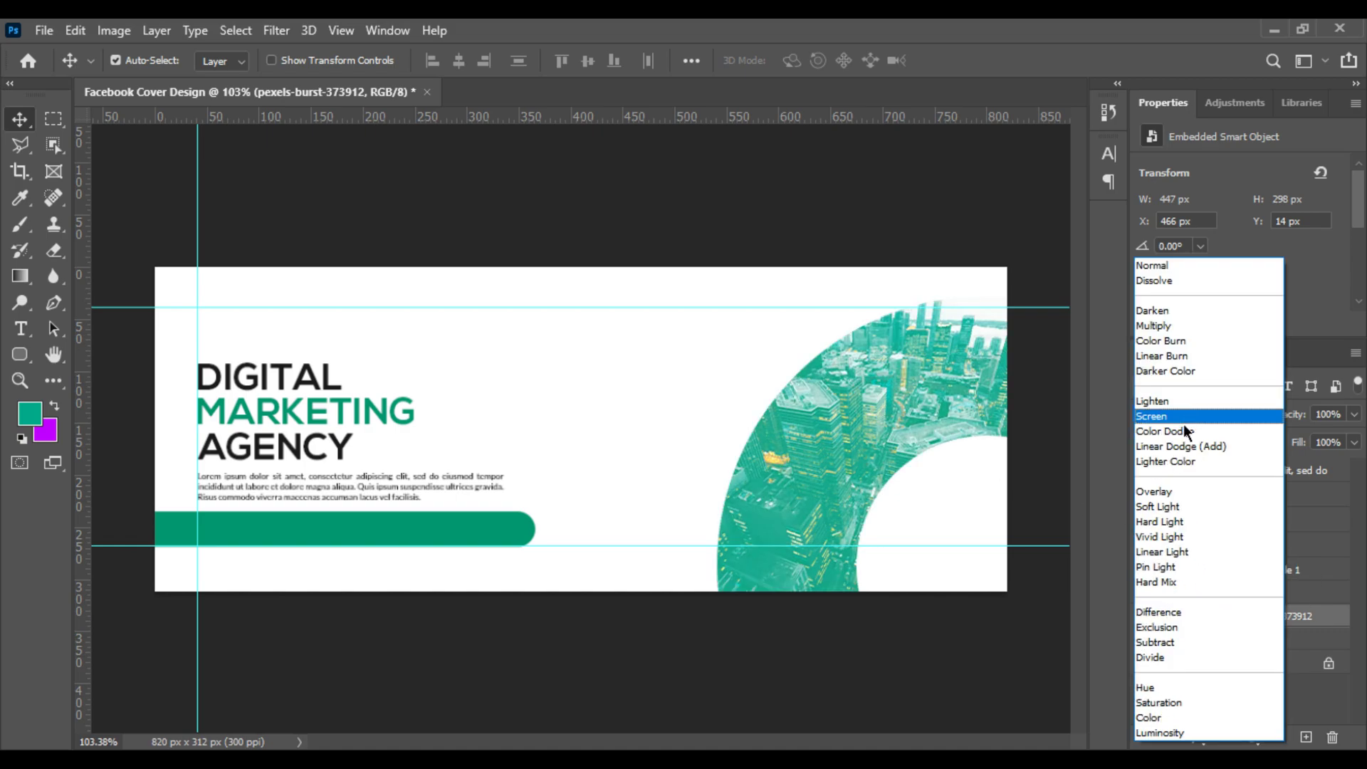
{"action": "left_click", "coordinate": [1177, 507]}
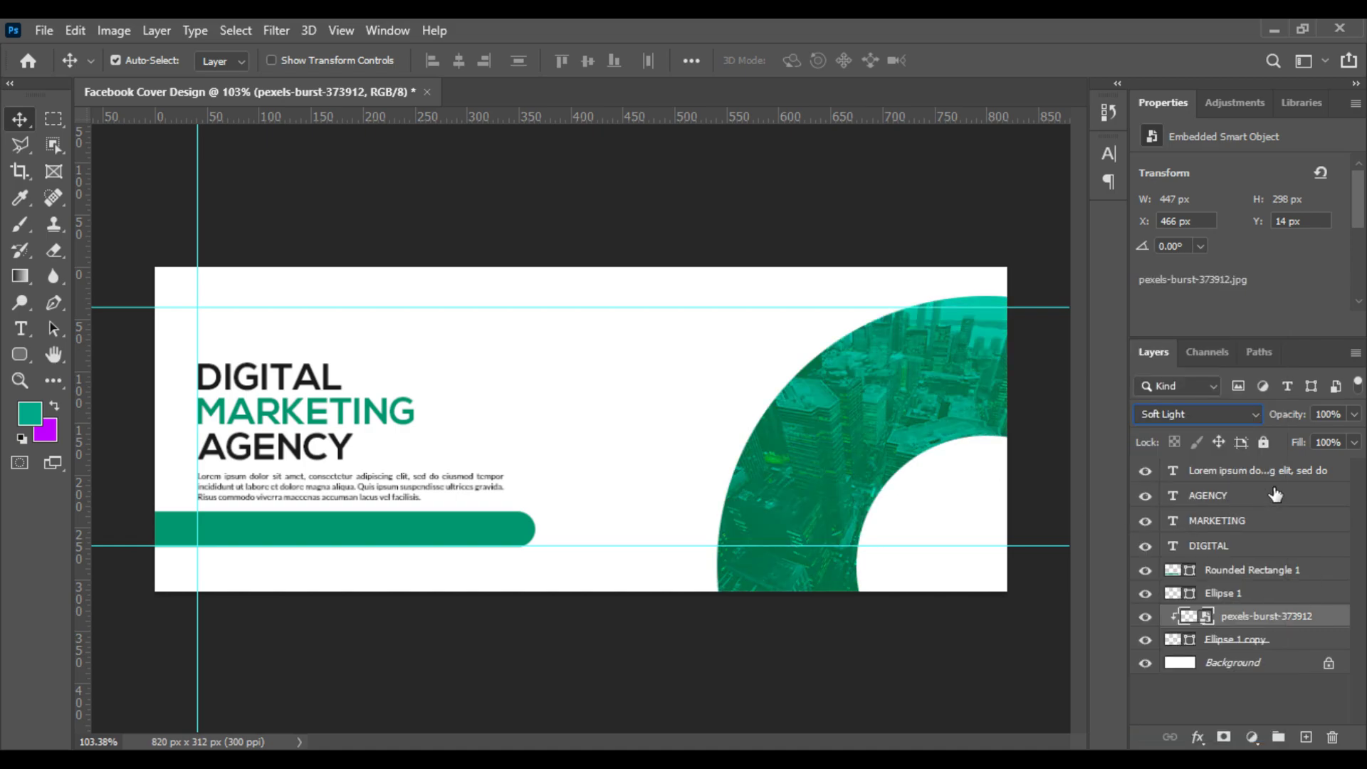
{"action": "left_click", "coordinate": [1353, 415]}
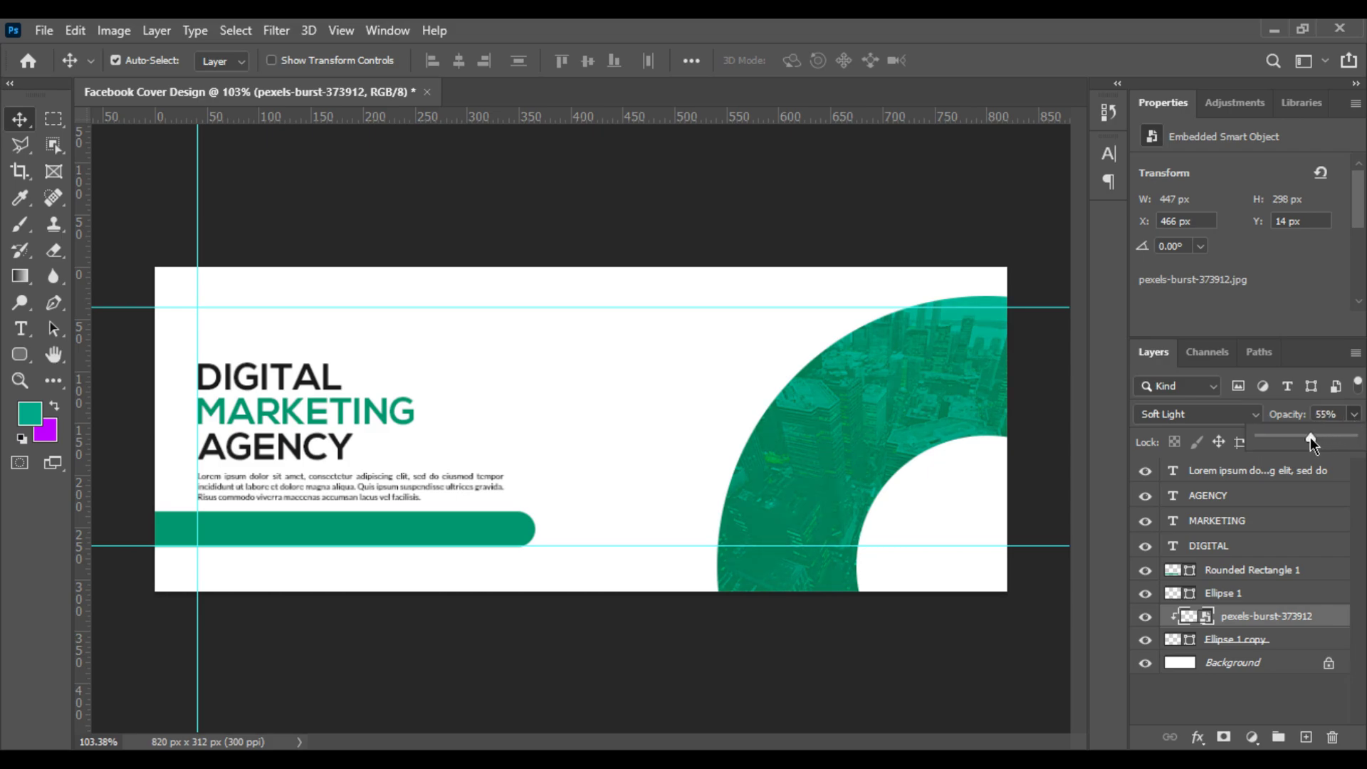
{"action": "left_click", "coordinate": [957, 632]}
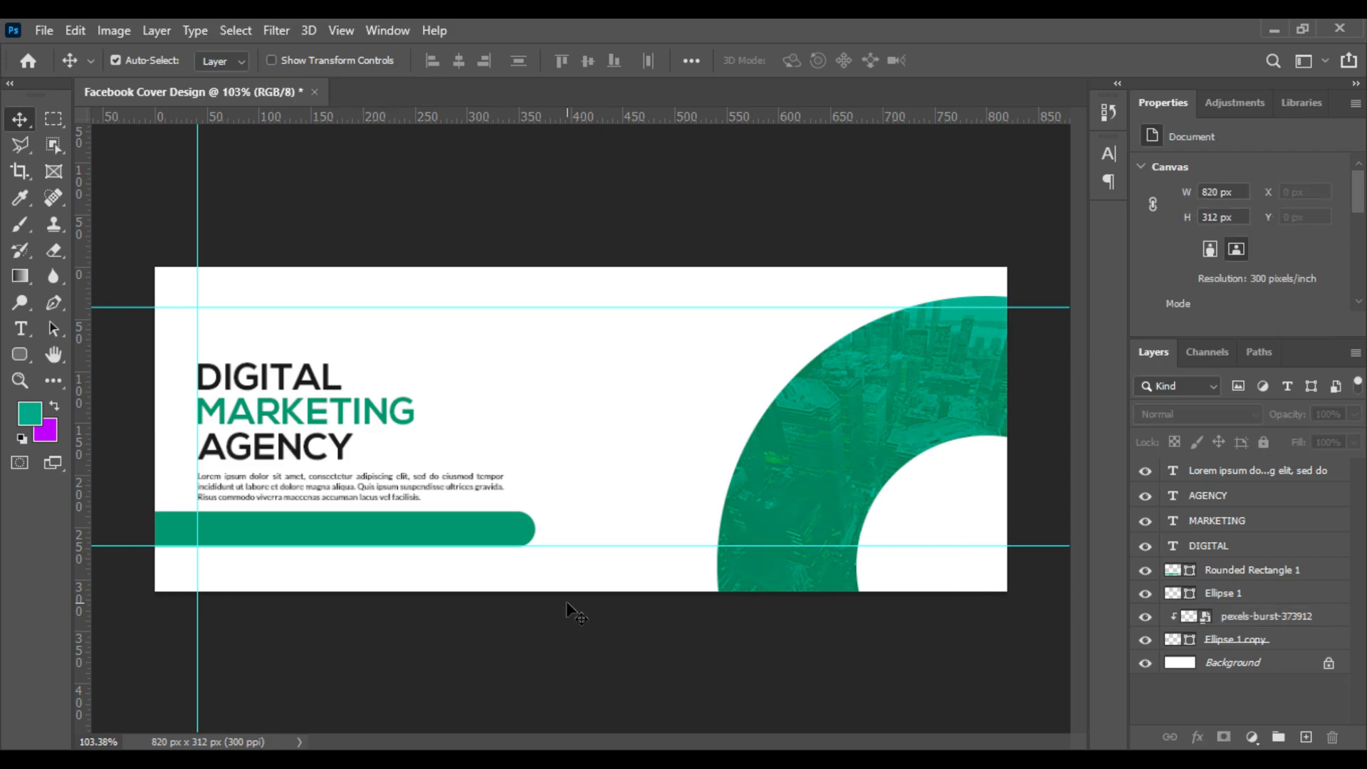
{"action": "left_click", "coordinate": [44, 31]}
{"action": "left_click", "coordinate": [100, 429]}
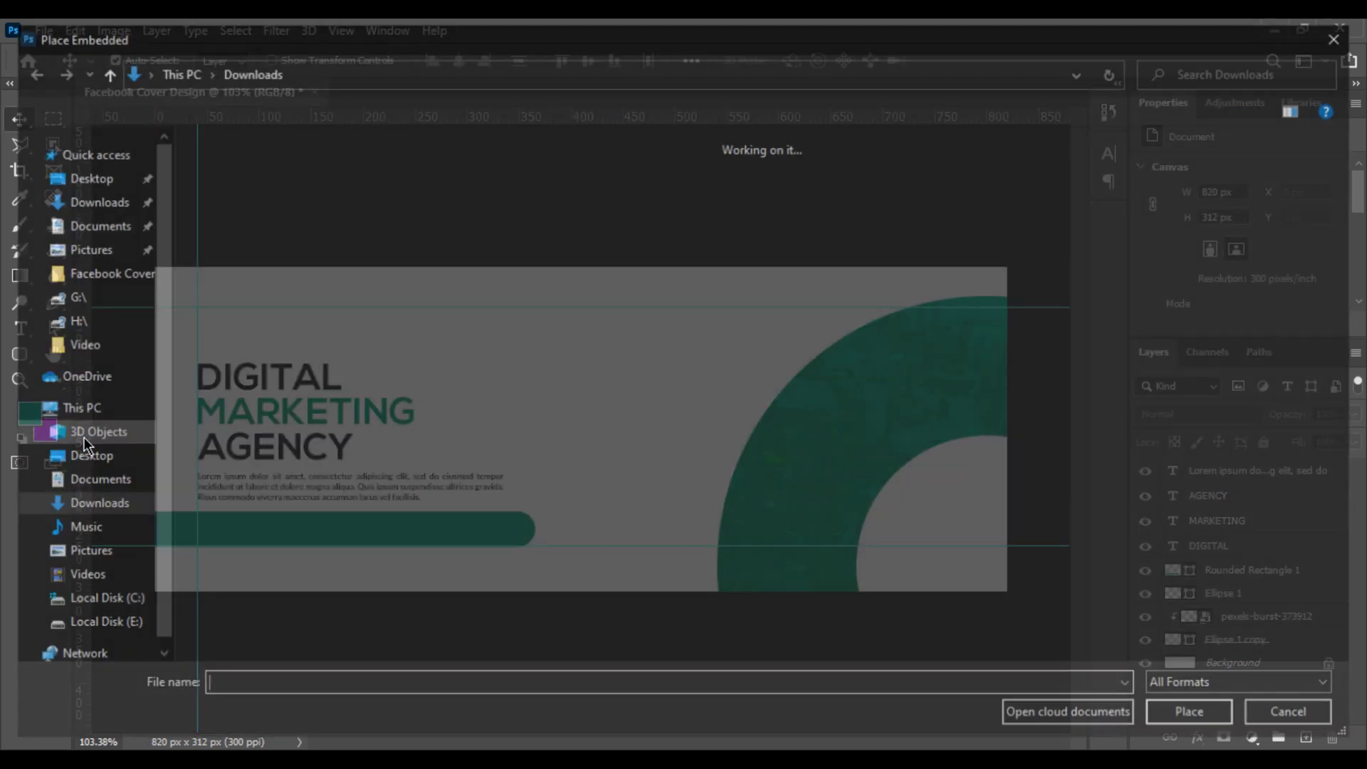
{"action": "double_click", "coordinate": [339, 229]}
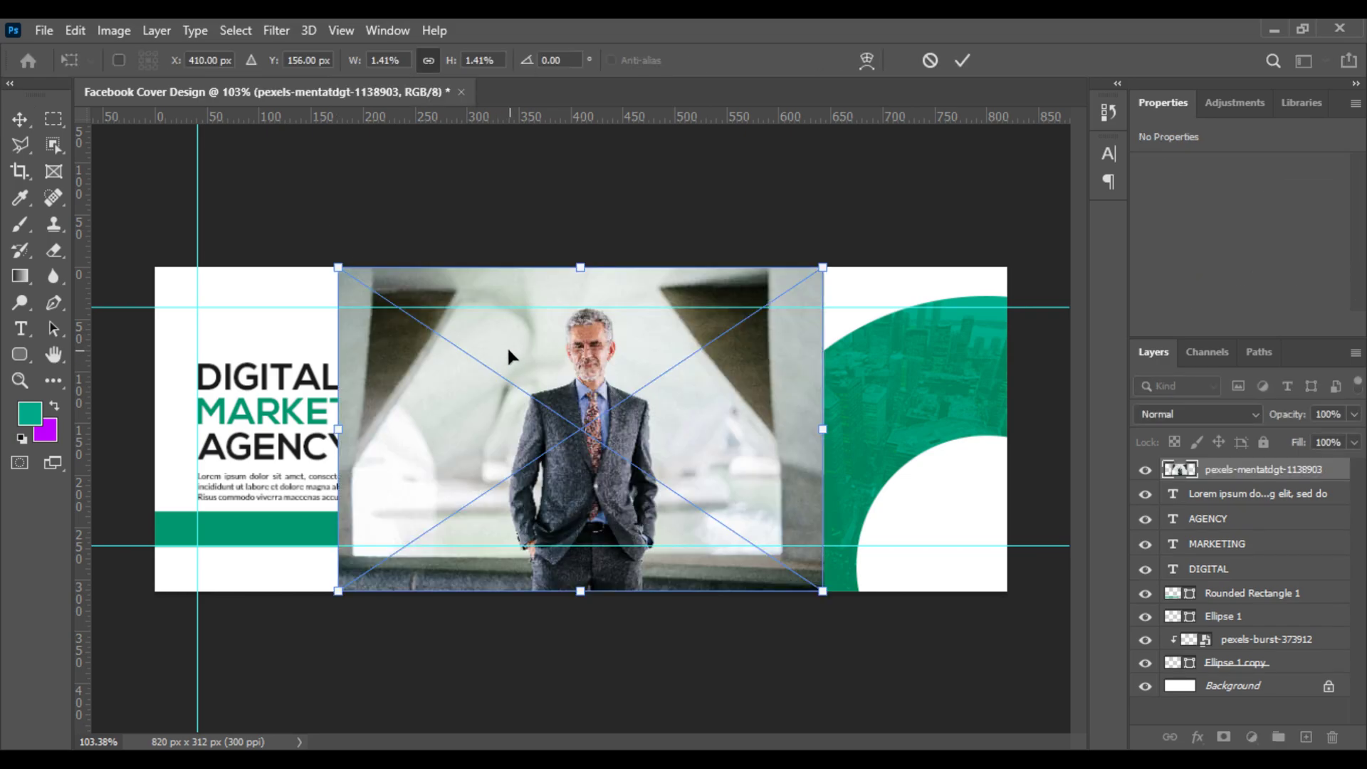
{"action": "left_click", "coordinate": [930, 59]}
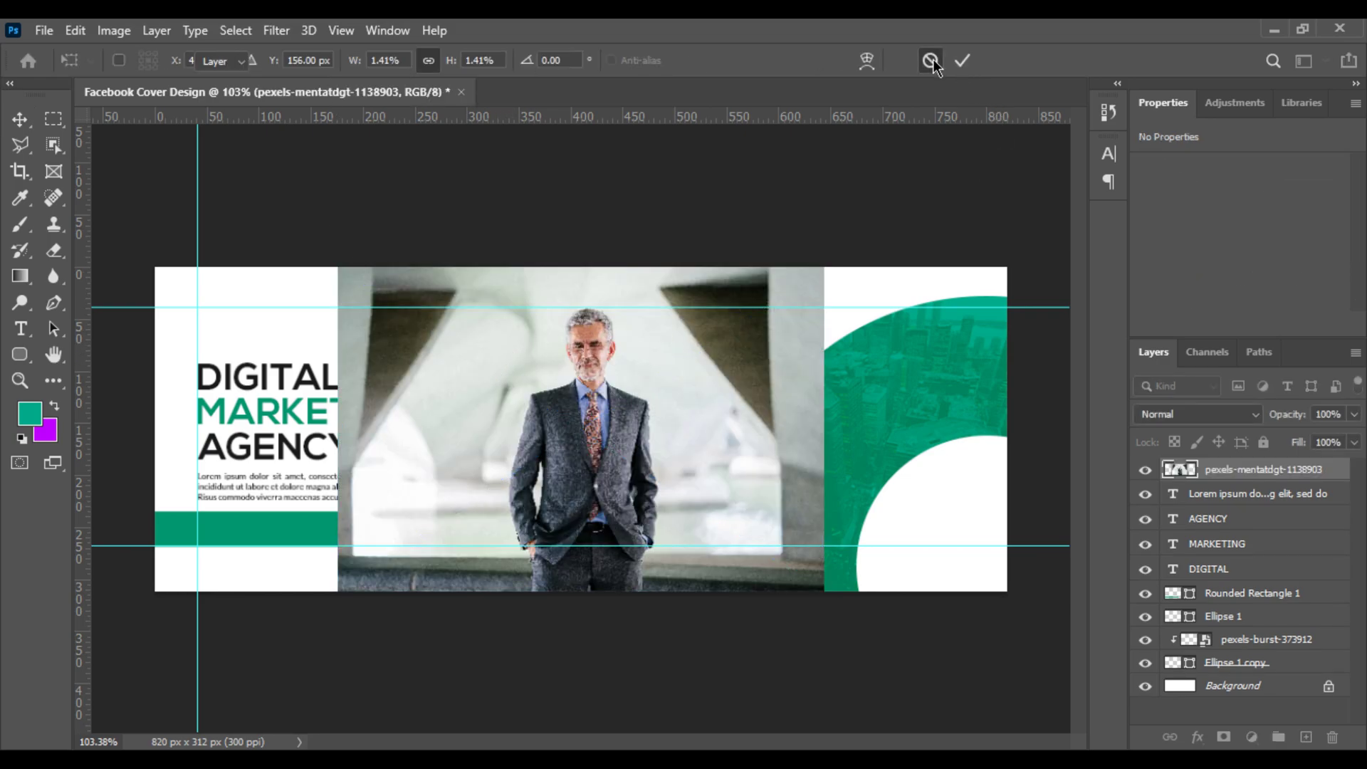
Step: Open pexels-mentatdgt-1138903 as its own document and select the standing man with the Object Selection tool
{"action": "left_click", "coordinate": [44, 30]}
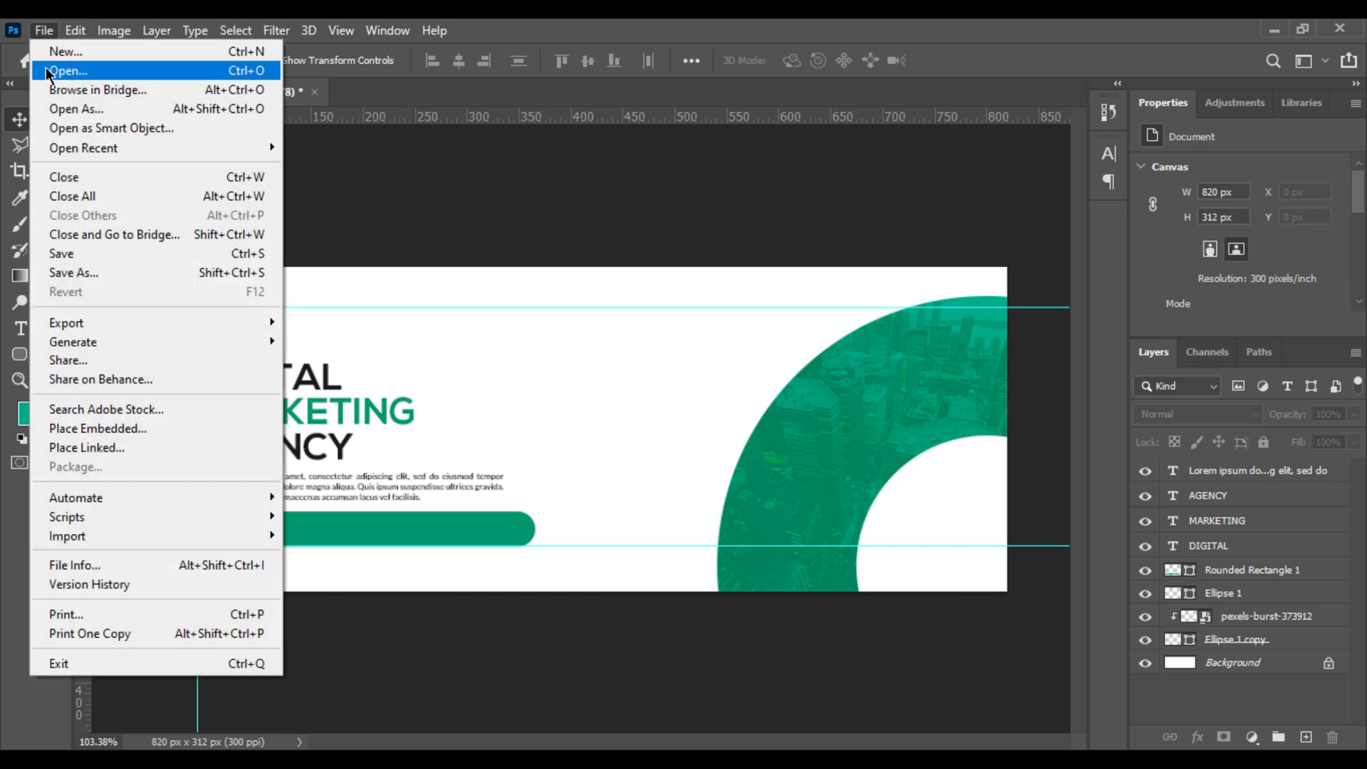
{"action": "left_click", "coordinate": [47, 71]}
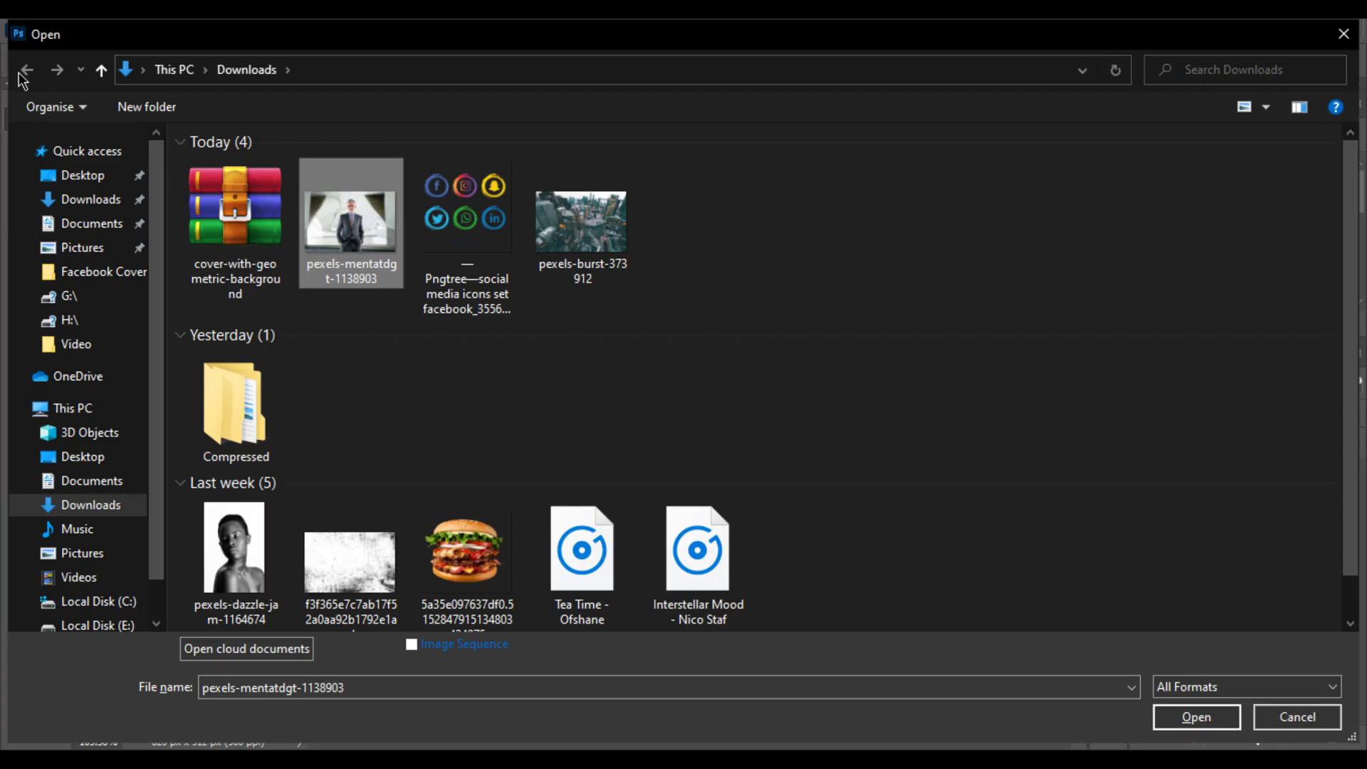
{"action": "double_click", "coordinate": [382, 204]}
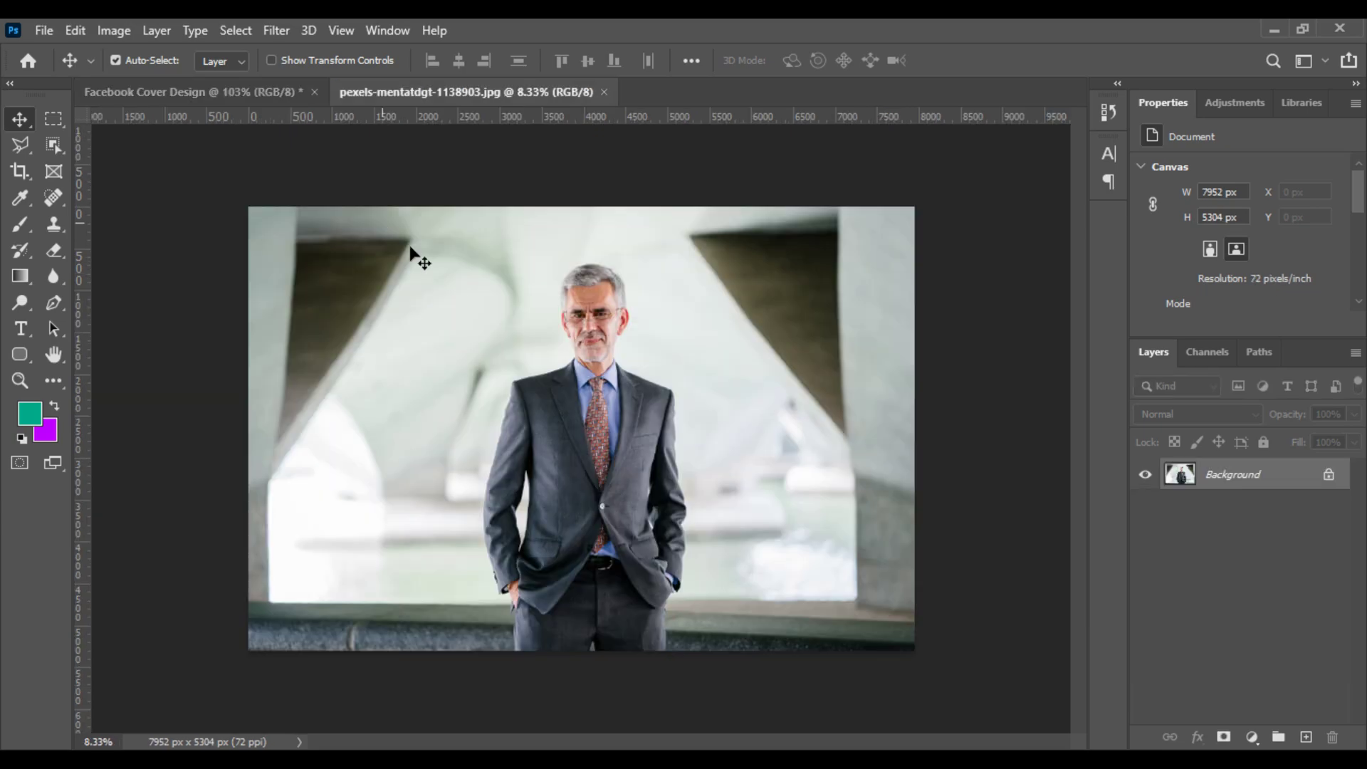
{"action": "left_click", "coordinate": [53, 145]}
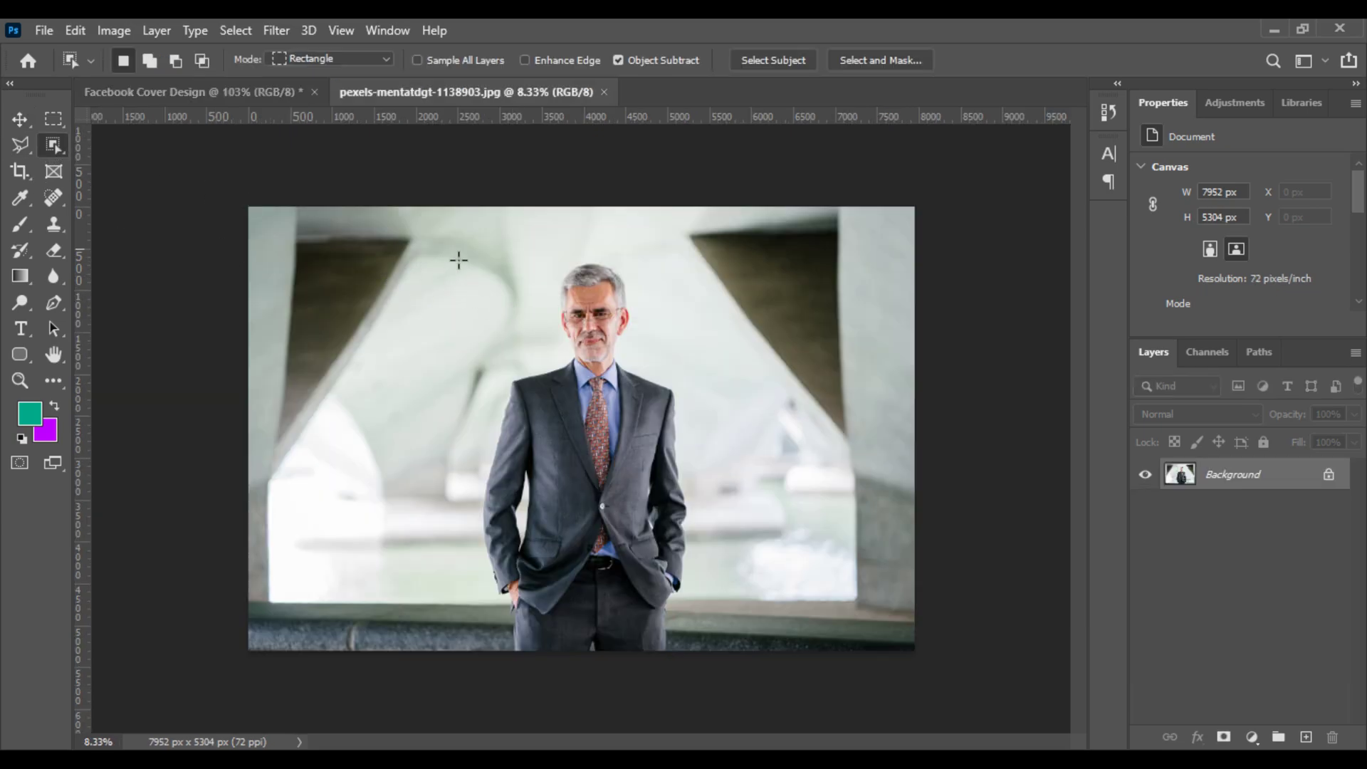
{"action": "left_click_drag", "start_coordinate": [449, 252], "coordinate": [739, 687]}
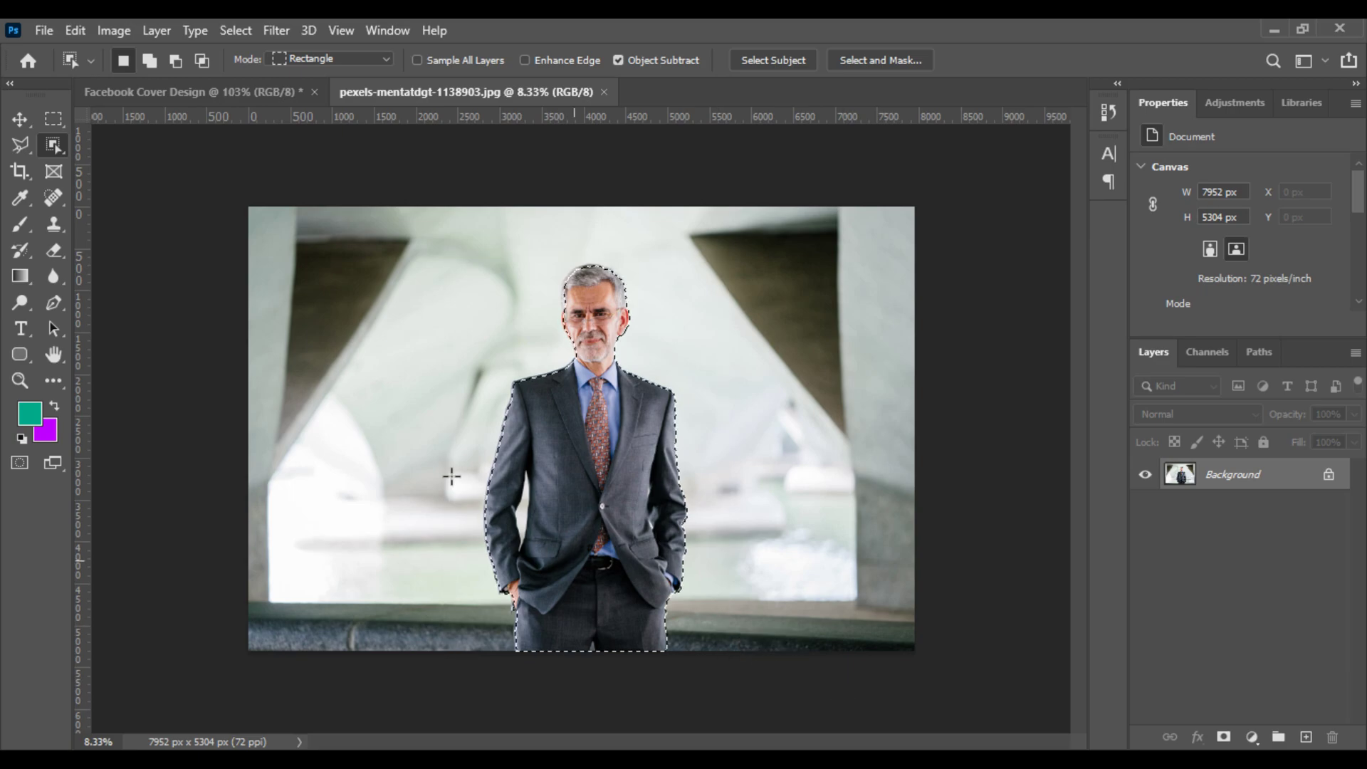
Step: Copy the selected man onto a new layer and hide the Background layer
{"action": "left_click", "coordinate": [74, 30]}
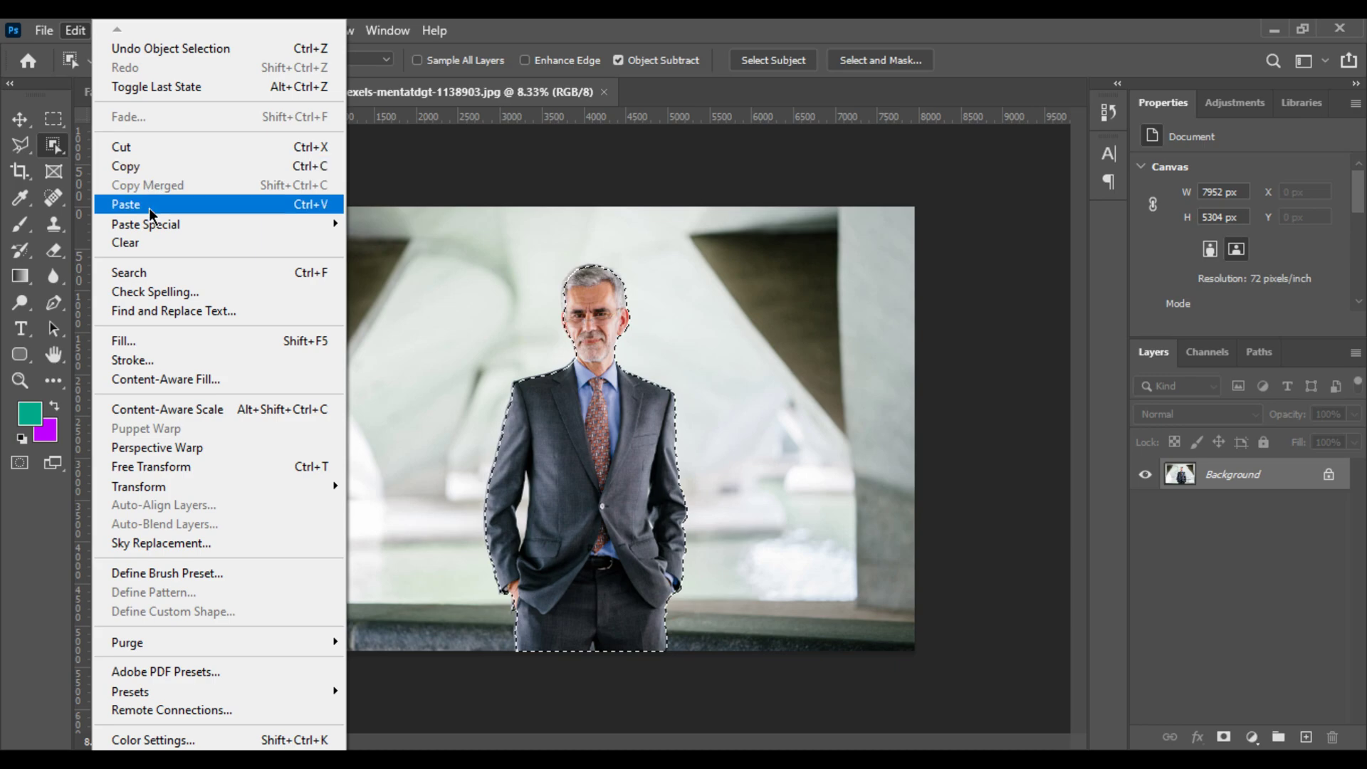
{"action": "left_click", "coordinate": [117, 168]}
{"action": "left_click", "coordinate": [75, 30]}
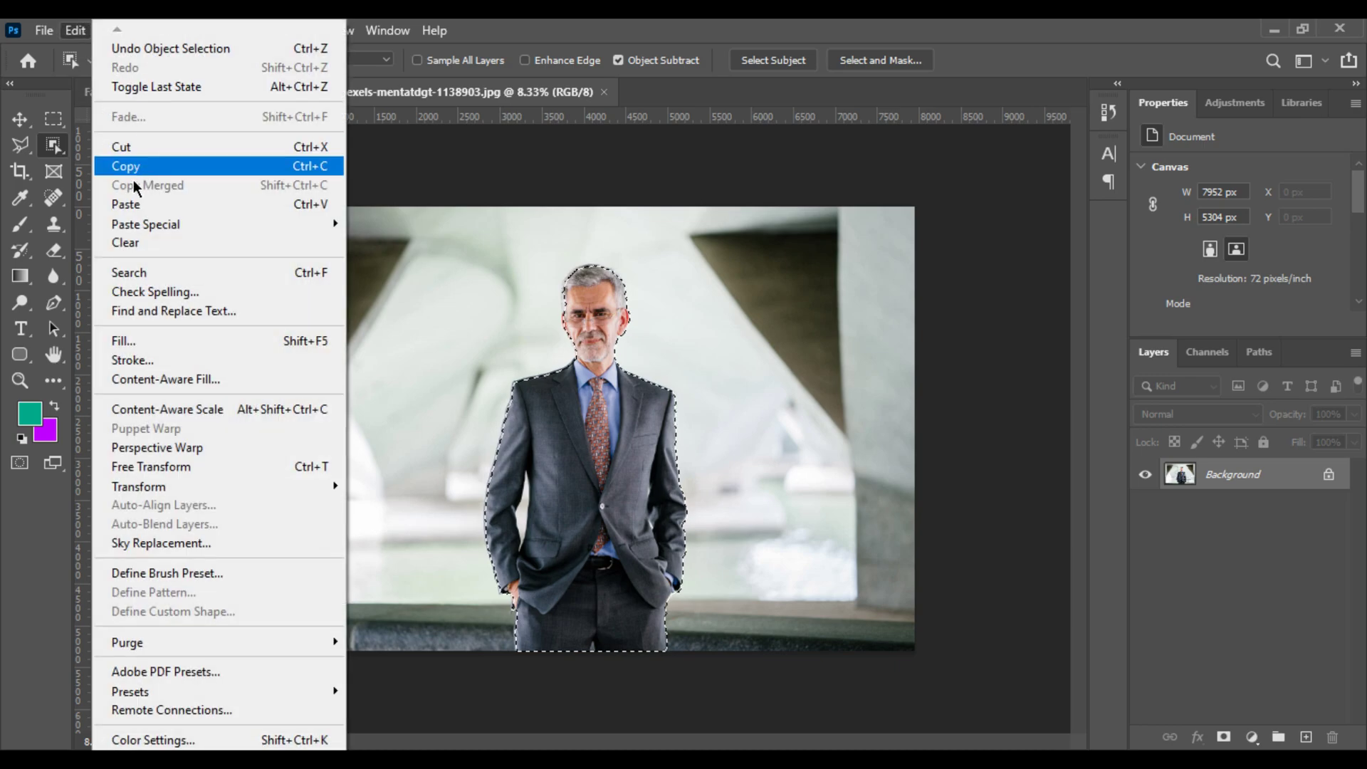
{"action": "left_click", "coordinate": [118, 204]}
{"action": "left_click", "coordinate": [1145, 508]}
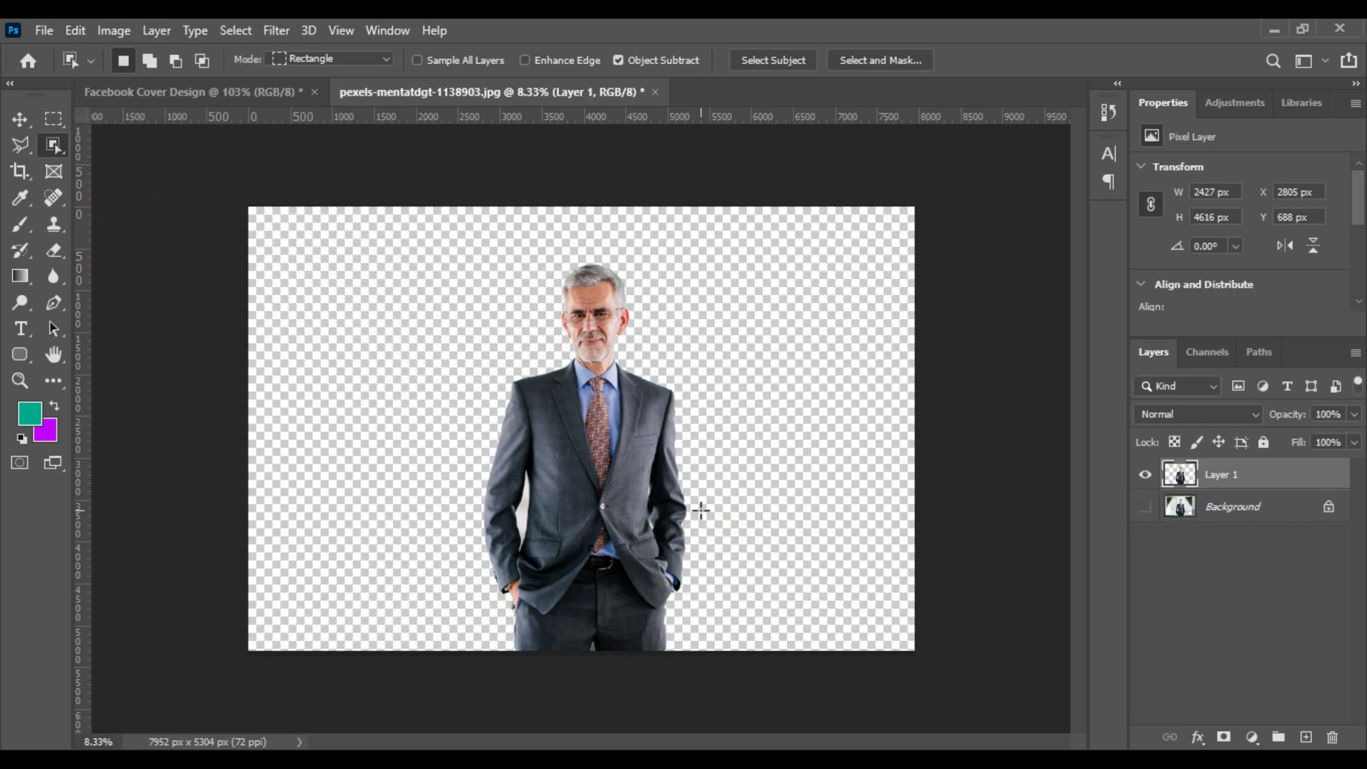
Step: Delete the leftover background patch between the man's arm and jacket with the Magic Wand, and deselect
{"action": "scroll", "coordinate": [546, 510], "scroll_direction": "up", "scroll_amount": 5}
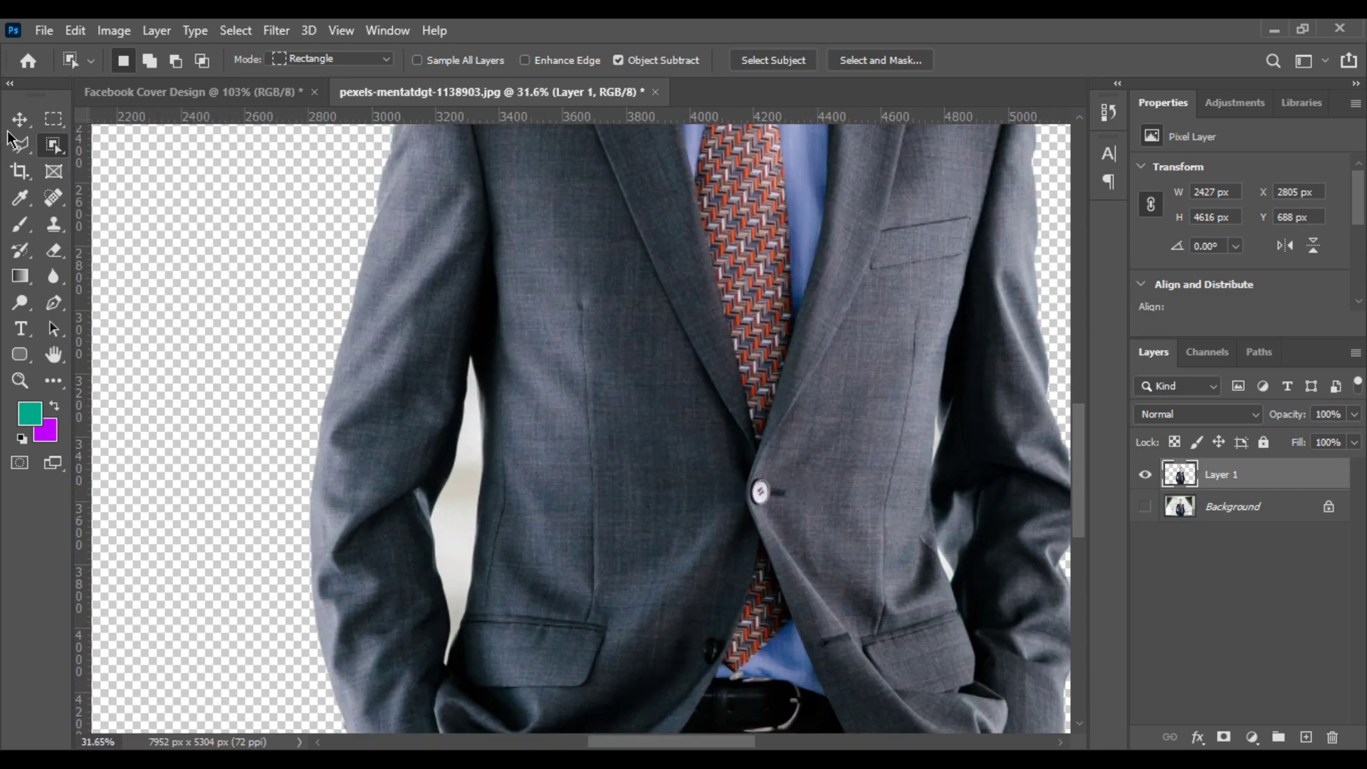
{"action": "right_click", "coordinate": [53, 147]}
{"action": "left_click", "coordinate": [150, 184]}
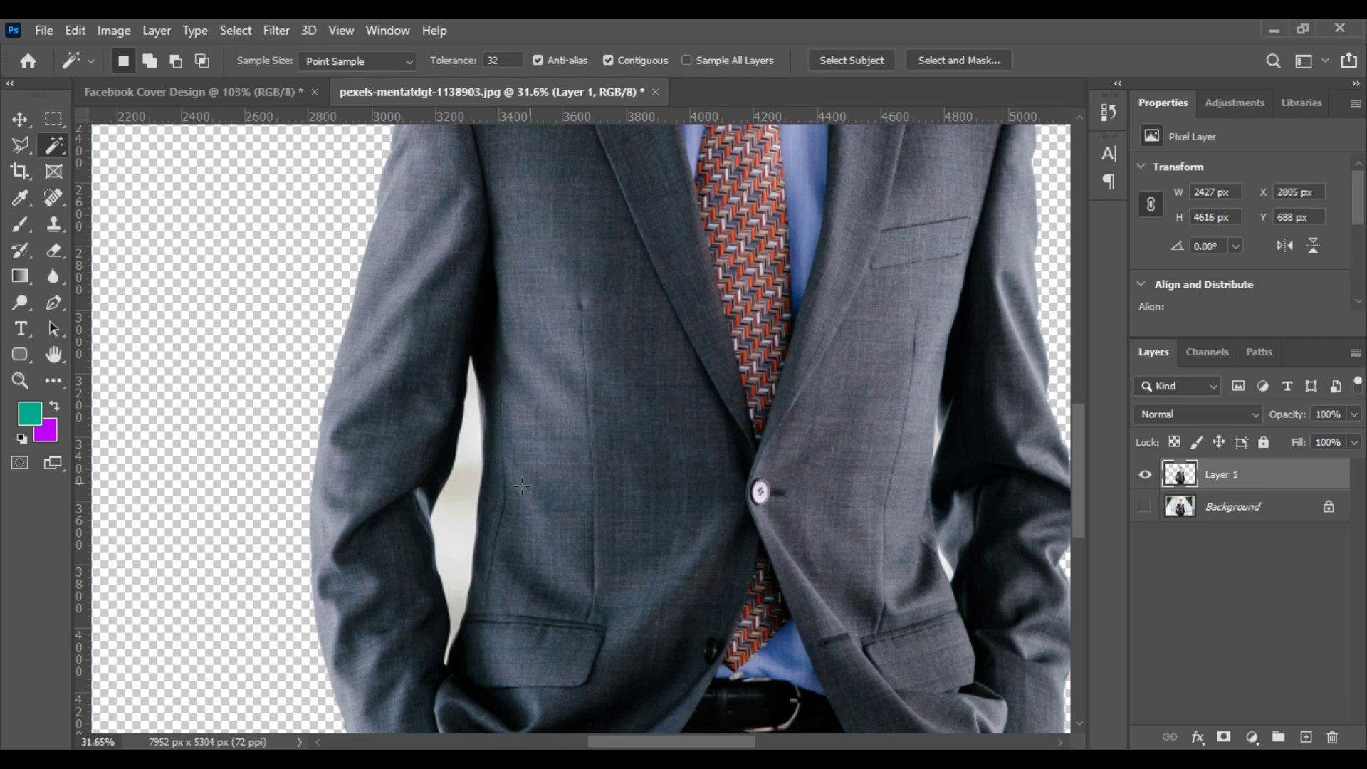
{"action": "left_click", "coordinate": [469, 499]}
{"action": "scroll", "coordinate": [568, 565], "scroll_direction": "down", "scroll_amount": 2}
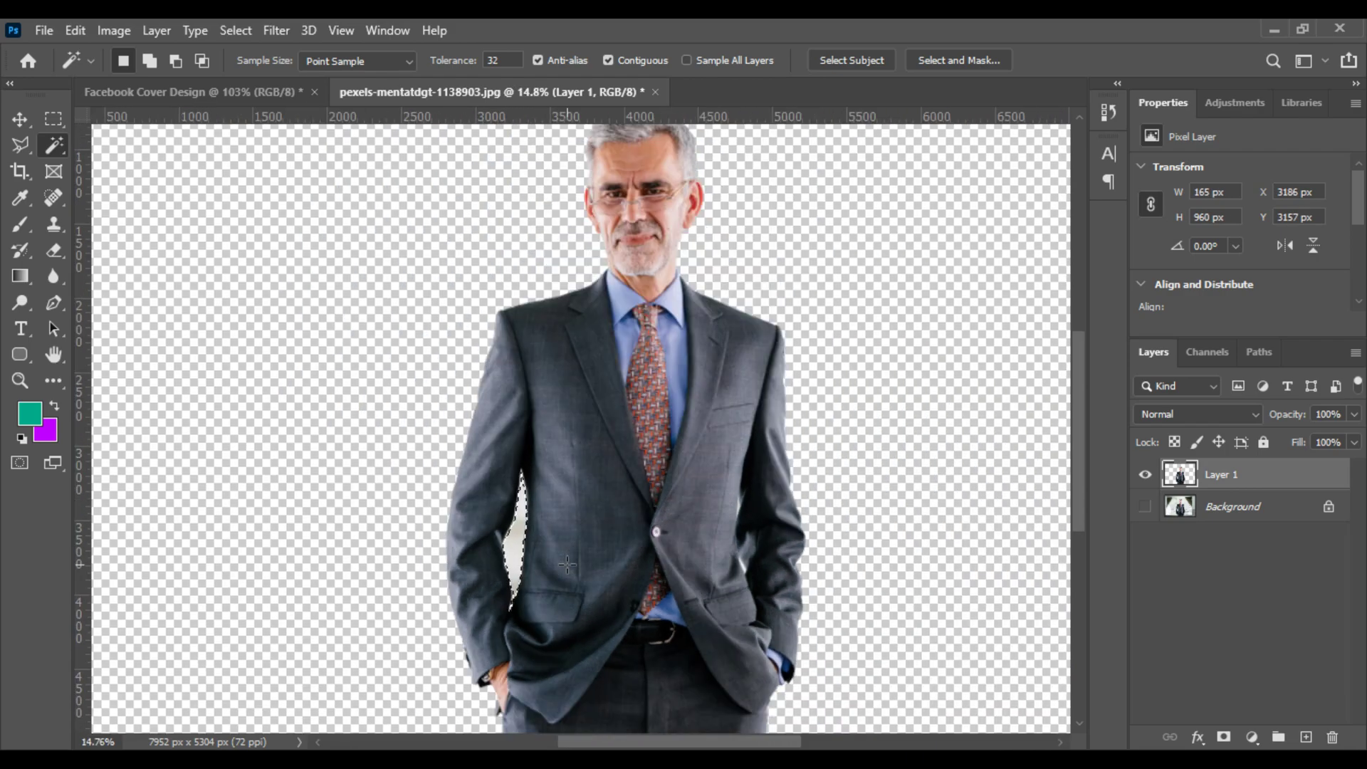
{"action": "key", "text": "Delete"}
{"action": "key", "text": "ctrl+d"}
{"action": "scroll", "coordinate": [568, 564], "scroll_direction": "down", "scroll_amount": 2}
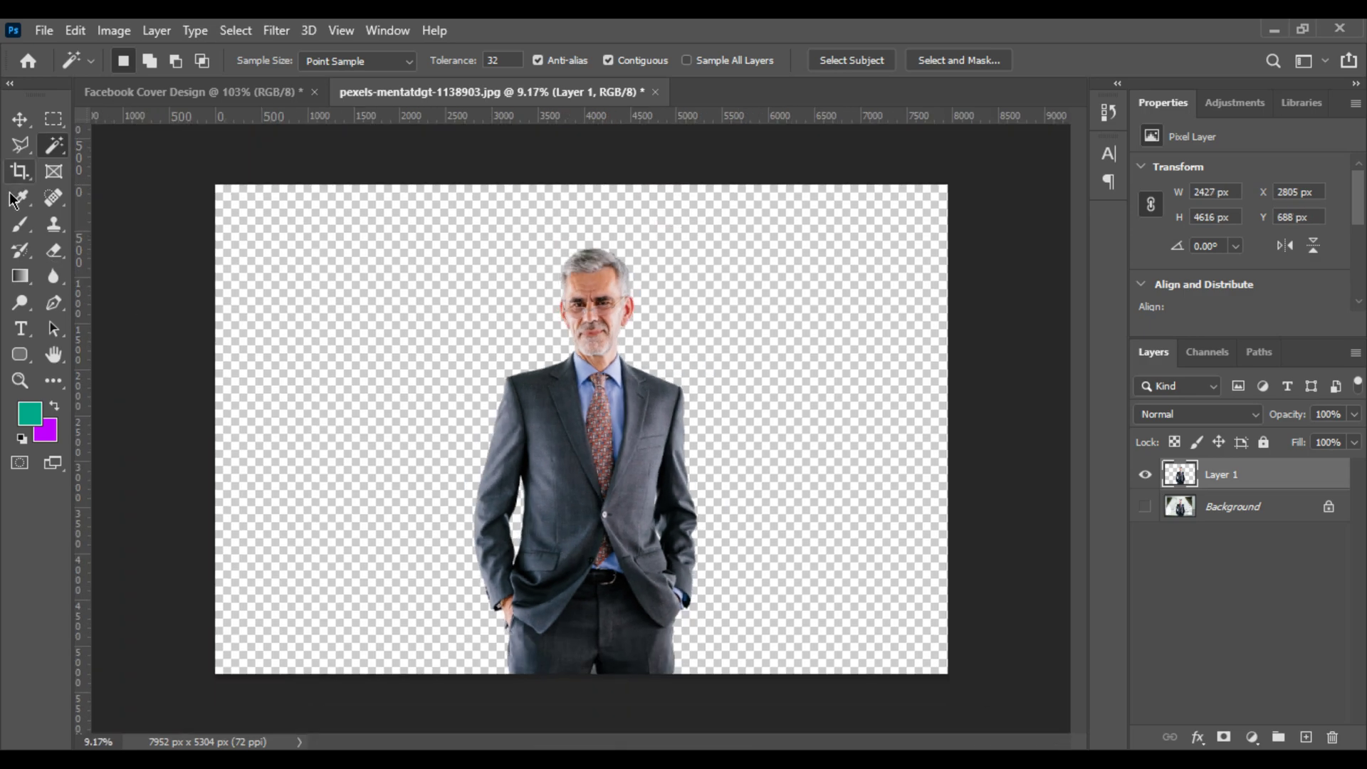
Step: Move the man's cutout layer into the Facebook Cover Design document
{"action": "left_click", "coordinate": [20, 119]}
{"action": "left_click_drag", "start_coordinate": [611, 334], "coordinate": [244, 86]}
{"action": "left_click_drag", "start_coordinate": [925, 360], "coordinate": [925, 365]}
Step: Scale the man's cutout down to about 7.93% and position it over the green ring at about X 594, Y 49 px
{"action": "scroll", "coordinate": [925, 388], "scroll_direction": "down", "scroll_amount": 6}
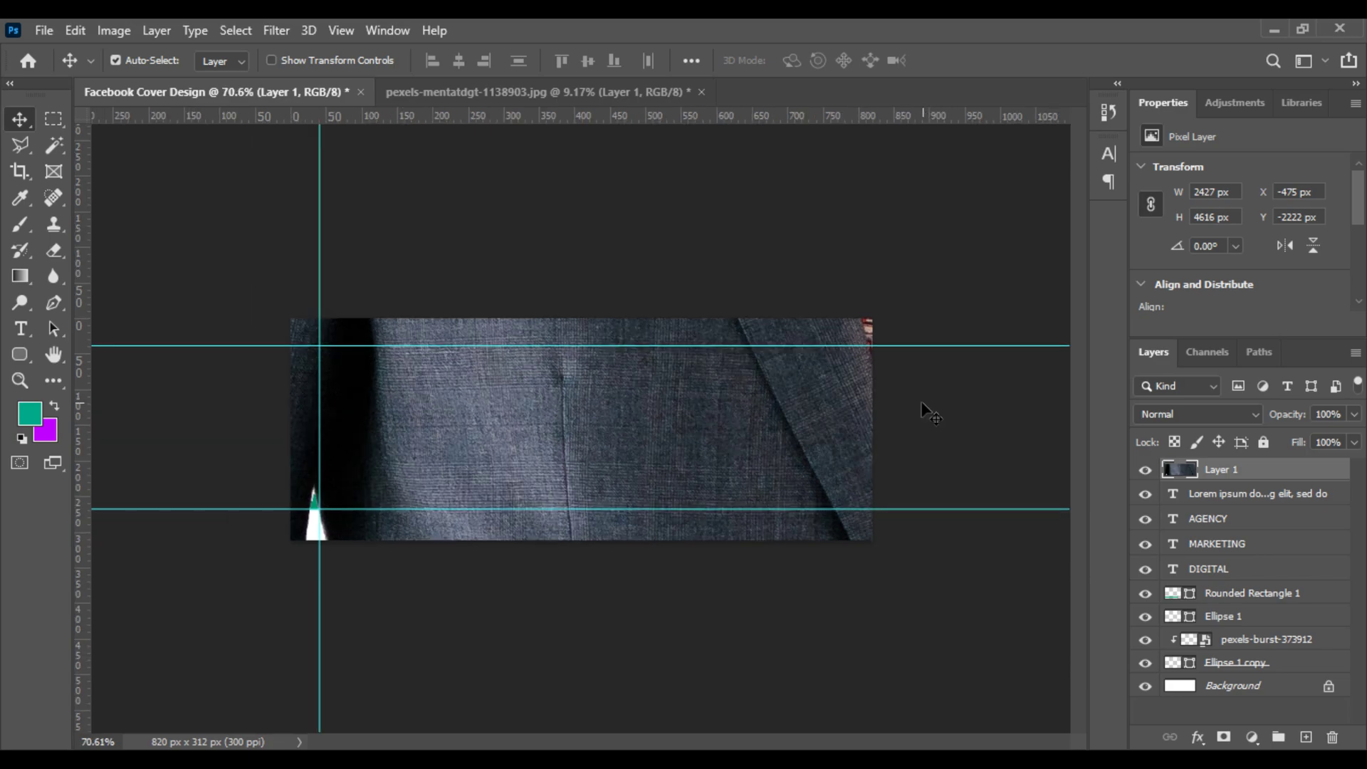
{"action": "left_click", "coordinate": [84, 30]}
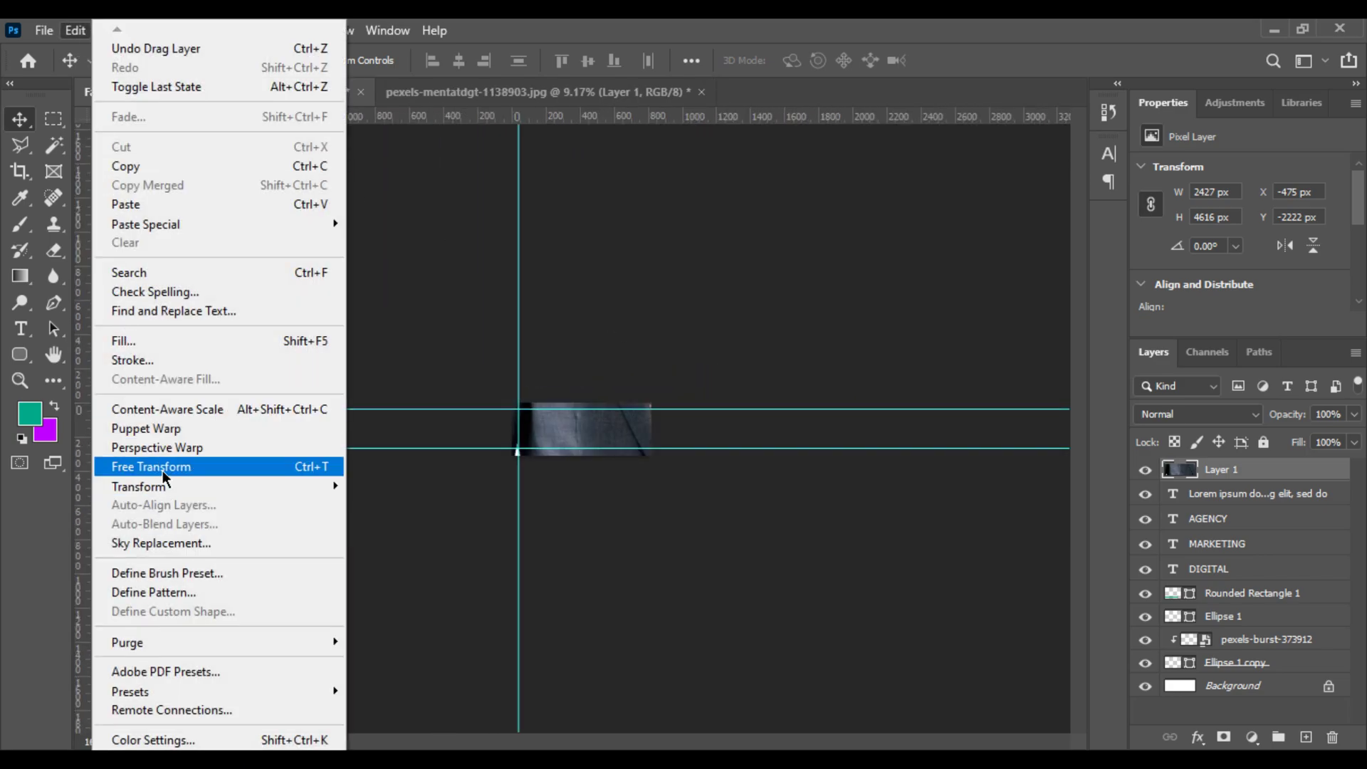
{"action": "left_click", "coordinate": [163, 473]}
{"action": "scroll", "coordinate": [696, 428], "scroll_direction": "down", "scroll_amount": 4}
{"action": "left_click_drag", "start_coordinate": [606, 235], "coordinate": [598, 552]}
{"action": "scroll", "coordinate": [619, 641], "scroll_direction": "up", "scroll_amount": 8}
{"action": "left_click_drag", "start_coordinate": [646, 725], "coordinate": [636, 440]}
{"action": "scroll", "coordinate": [638, 436], "scroll_direction": "up", "scroll_amount": 13}
{"action": "left_click_drag", "start_coordinate": [736, 255], "coordinate": [744, 447]}
{"action": "scroll", "coordinate": [583, 430], "scroll_direction": "up", "scroll_amount": 6}
{"action": "left_click_drag", "start_coordinate": [860, 450], "coordinate": [908, 399]}
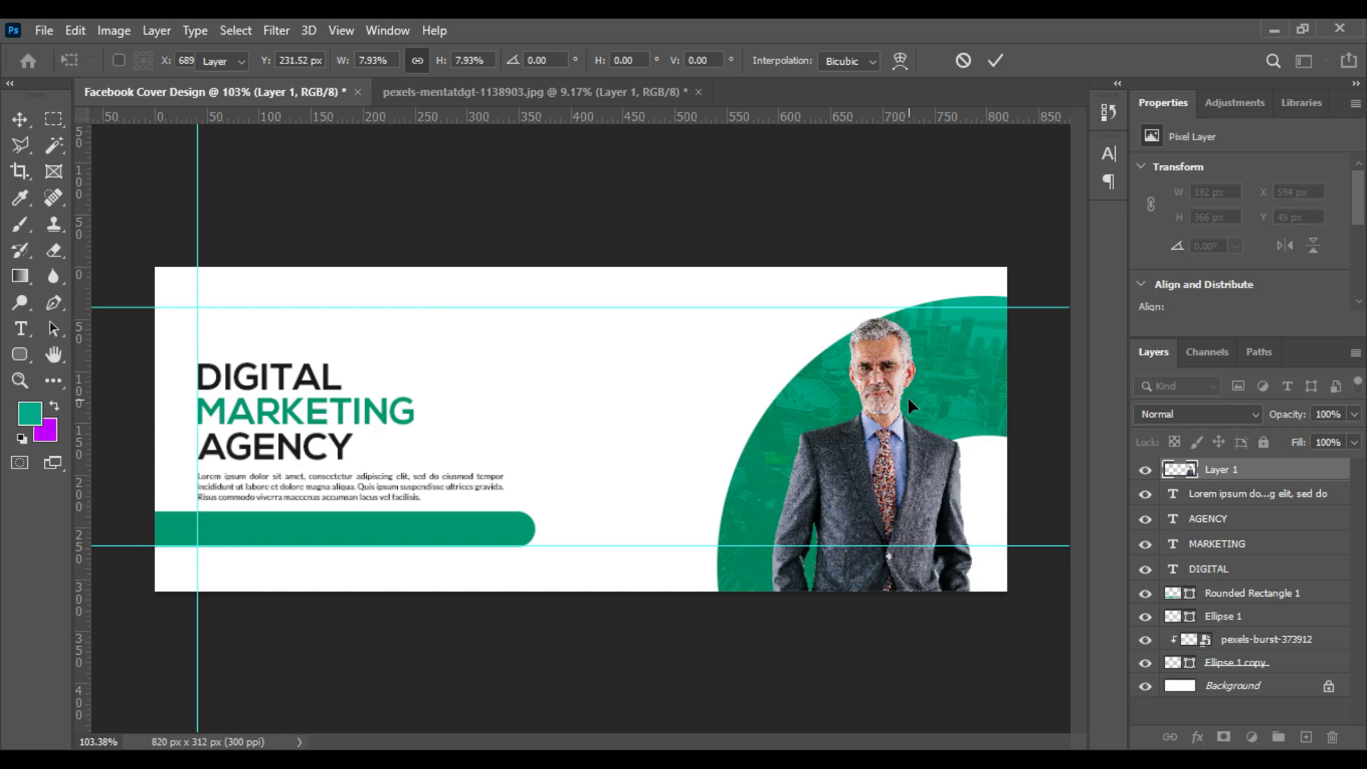
{"action": "key", "text": "Return"}
Step: Place the man's layer between Ellipse 1 and the city photo, and move him up to about Y 14 px
{"action": "left_click_drag", "start_coordinate": [1258, 471], "coordinate": [1276, 628]}
{"action": "scroll", "coordinate": [870, 530], "scroll_direction": "up", "scroll_amount": 3}
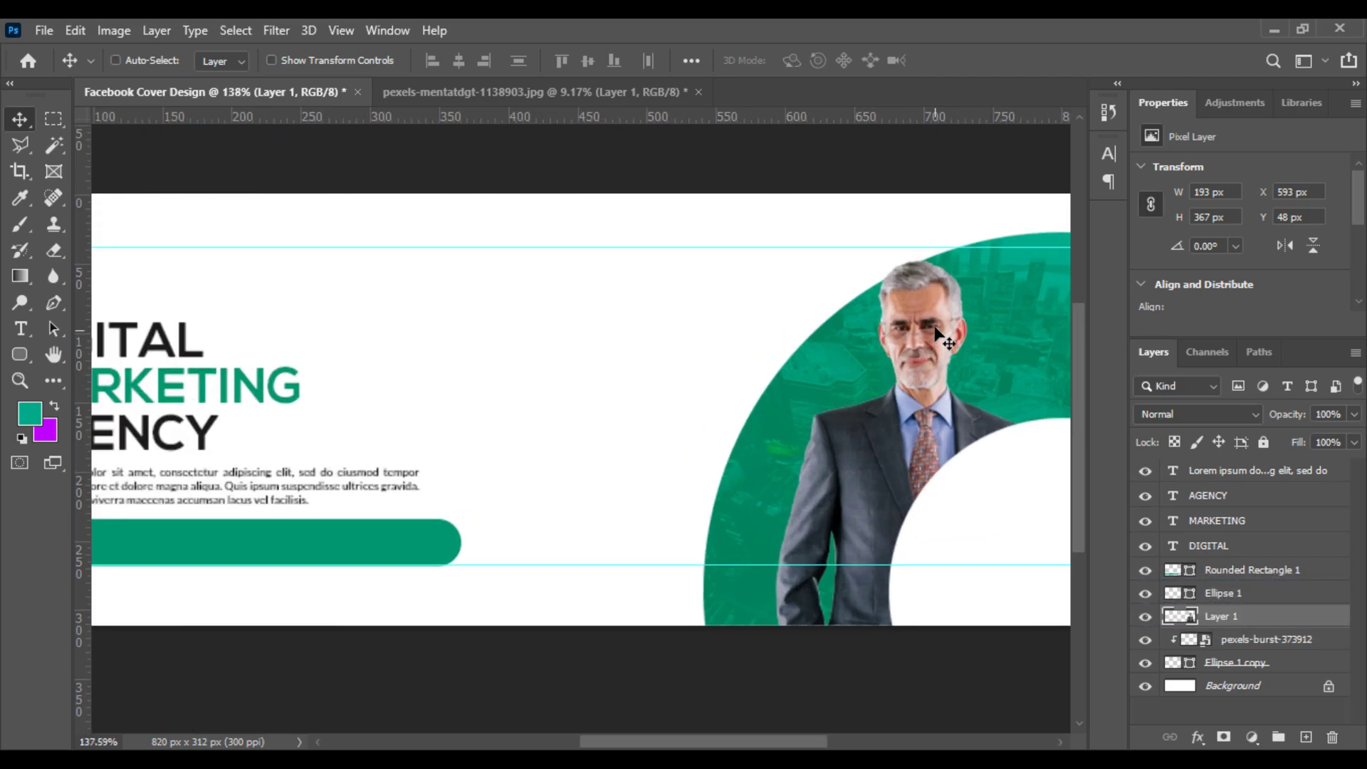
{"action": "key", "text": "ctrl+t"}
{"action": "left_click_drag", "start_coordinate": [921, 330], "coordinate": [915, 285]}
{"action": "key", "text": "Return"}
{"action": "scroll", "coordinate": [565, 464], "scroll_direction": "down", "scroll_amount": 3}
{"action": "scroll", "coordinate": [680, 478], "scroll_direction": "up", "scroll_amount": 2}
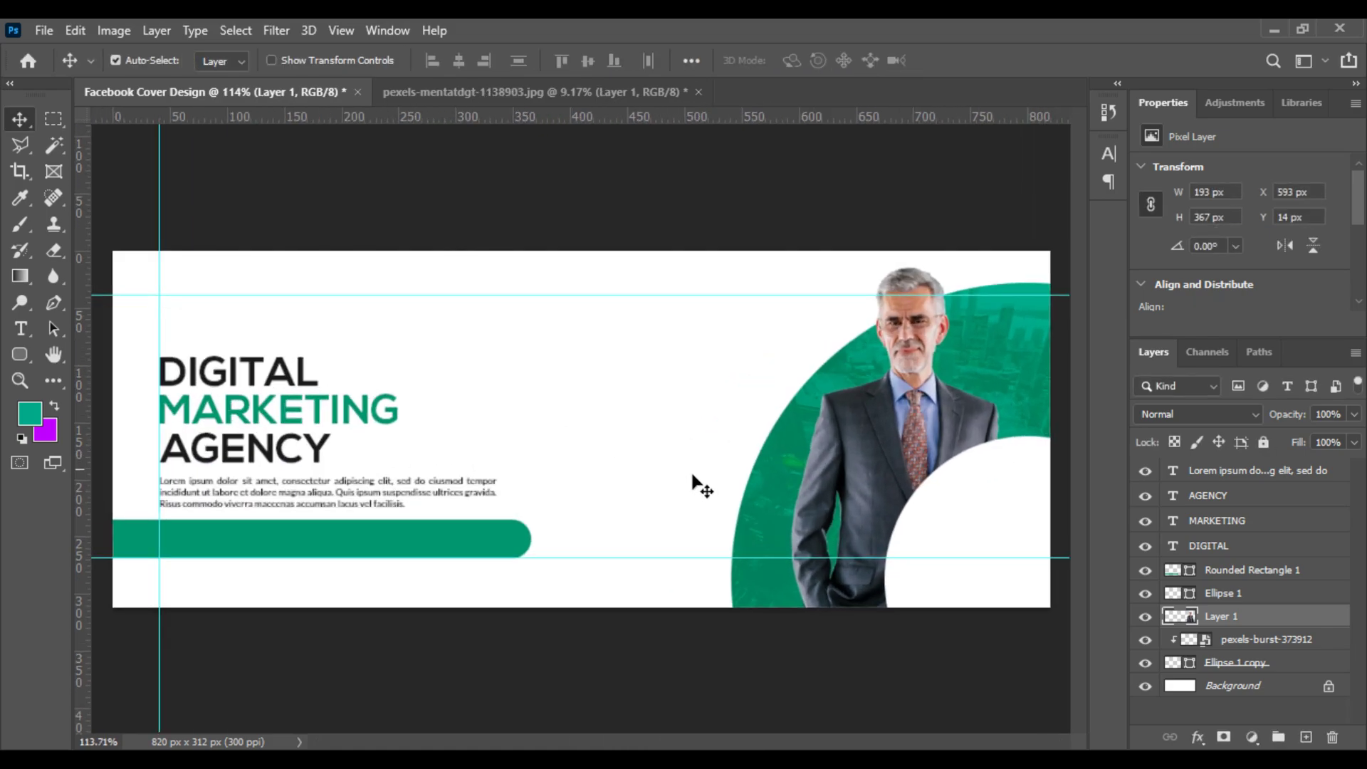
Step: Close the businessman photo document pexels-mentatdgt-1138903.jpg without saving its changes
{"action": "scroll", "coordinate": [477, 447], "scroll_direction": "up", "scroll_amount": 1}
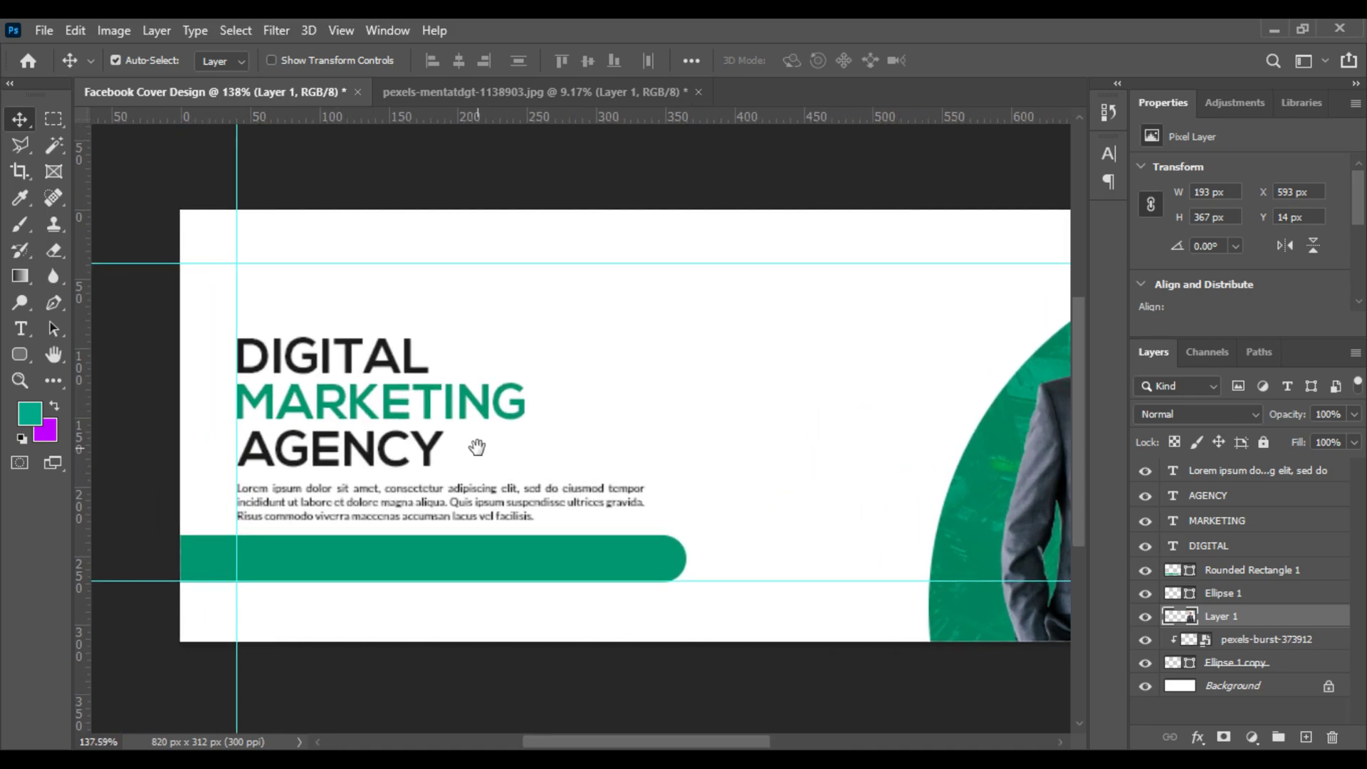
{"action": "left_click", "coordinate": [497, 91]}
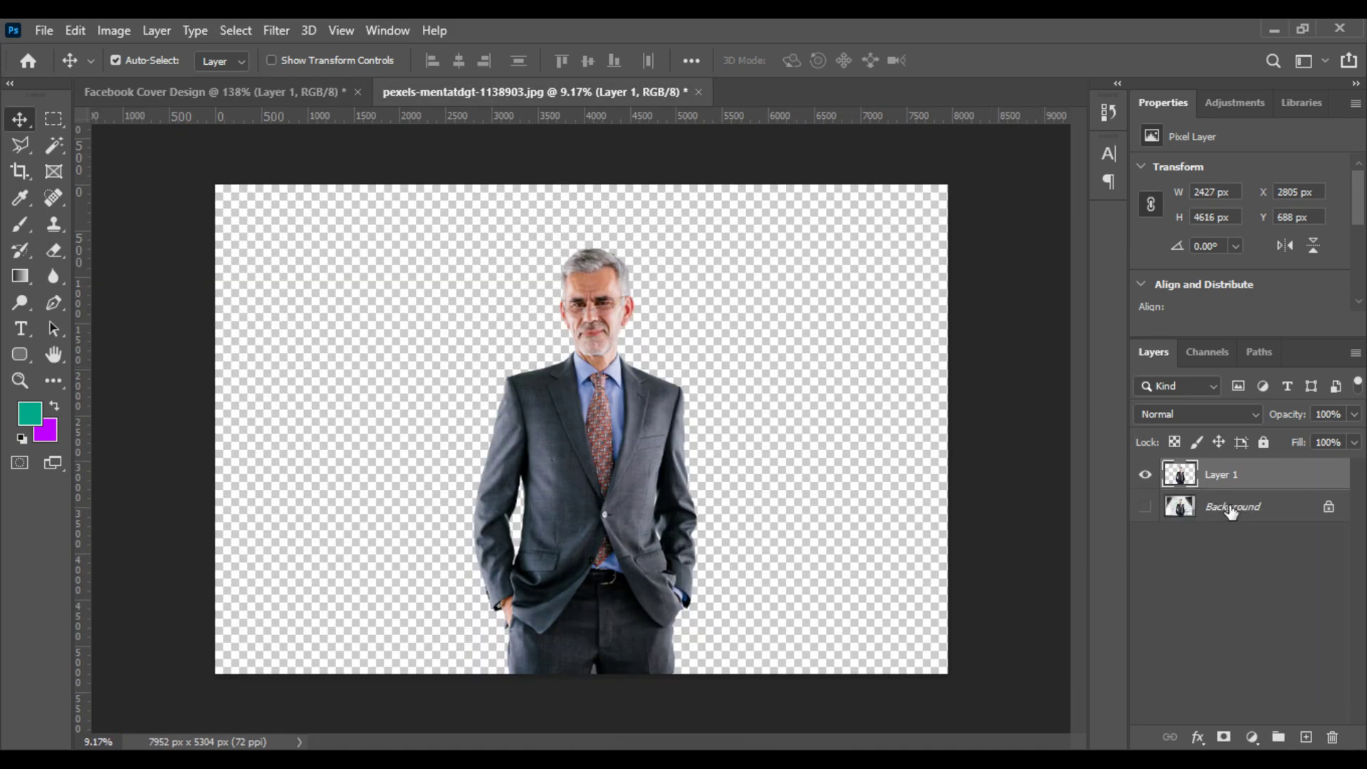
{"action": "left_click", "coordinate": [698, 93]}
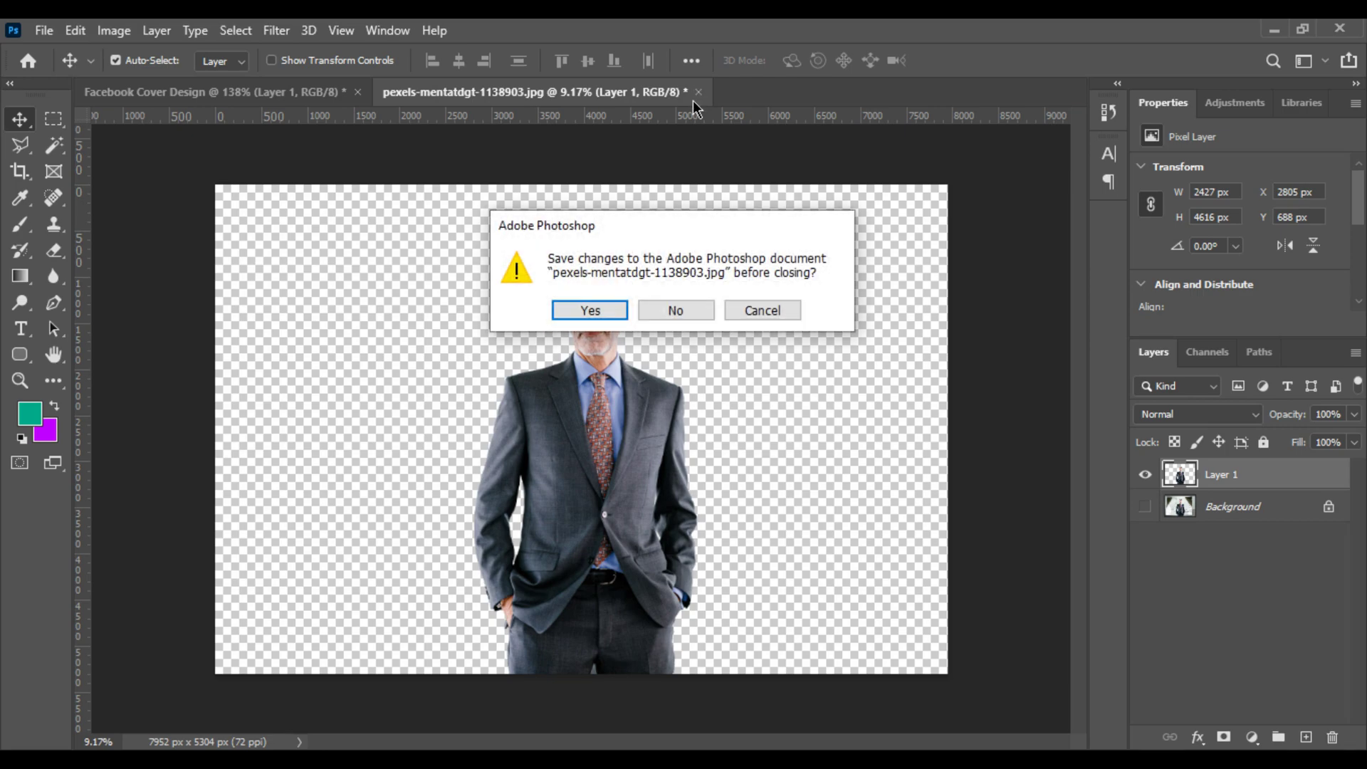
{"action": "left_click", "coordinate": [693, 315]}
Step: Move the logo group from the Untitled-1 document into the Facebook Cover Design document and start a free transform on it
{"action": "scroll", "coordinate": [452, 390], "scroll_direction": "up", "scroll_amount": 2}
{"action": "left_click_drag", "start_coordinate": [450, 397], "coordinate": [533, 393]}
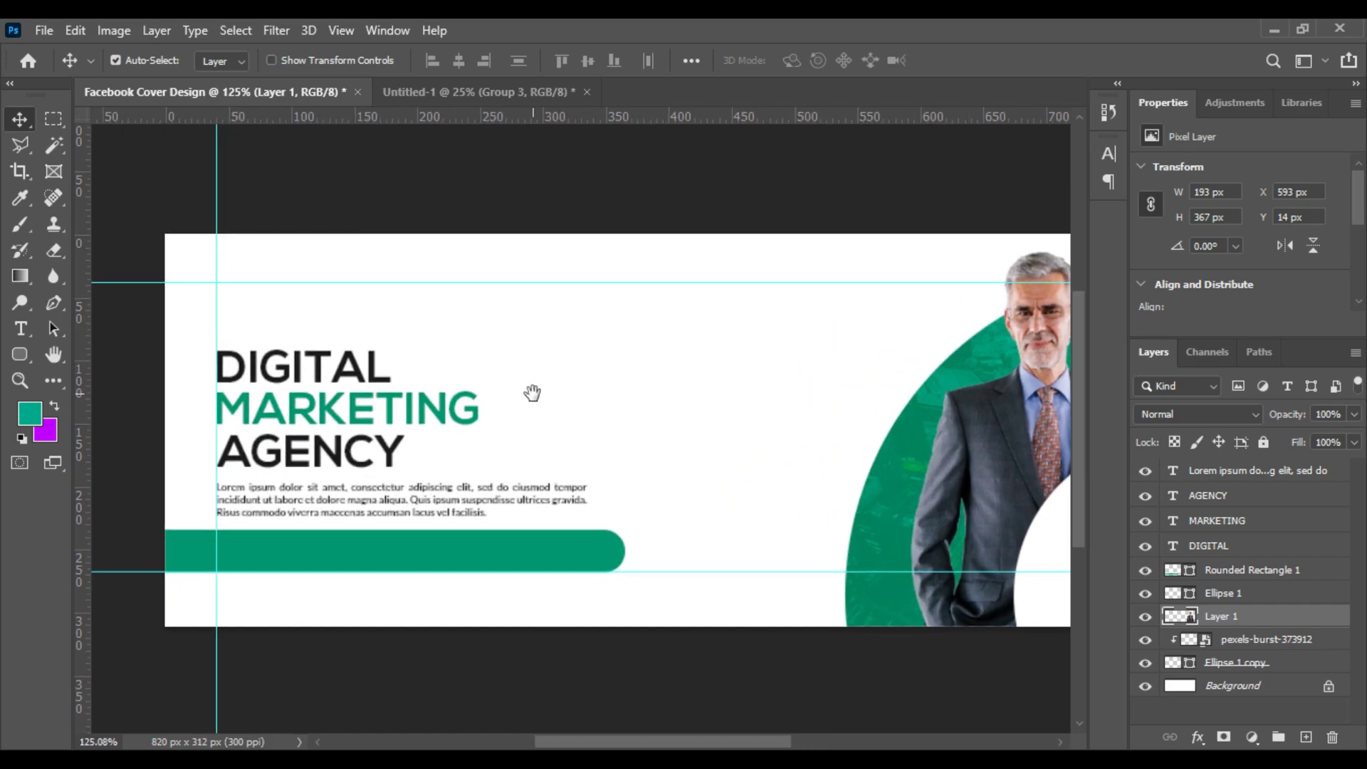
{"action": "left_click", "coordinate": [524, 98]}
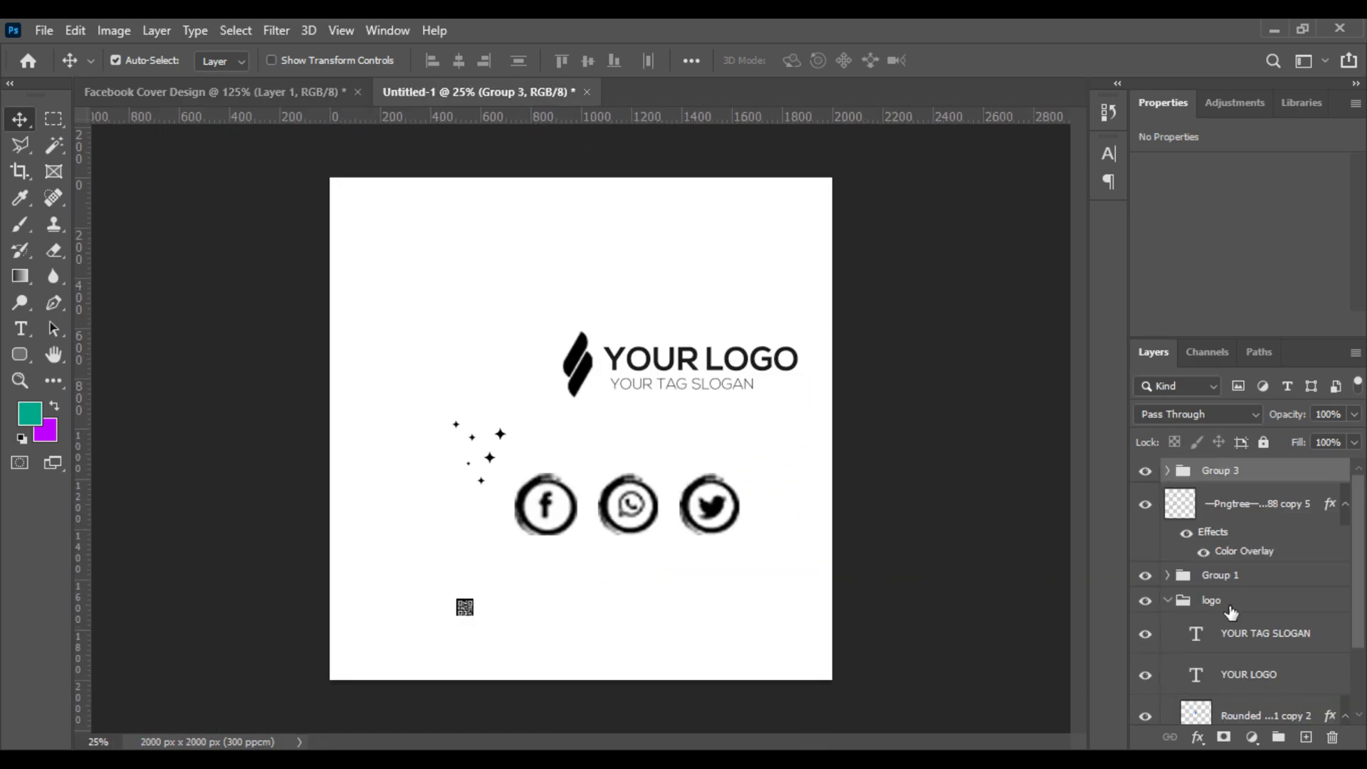
{"action": "scroll", "coordinate": [1246, 695], "scroll_direction": "down", "scroll_amount": 1}
{"action": "left_click", "coordinate": [1172, 576]}
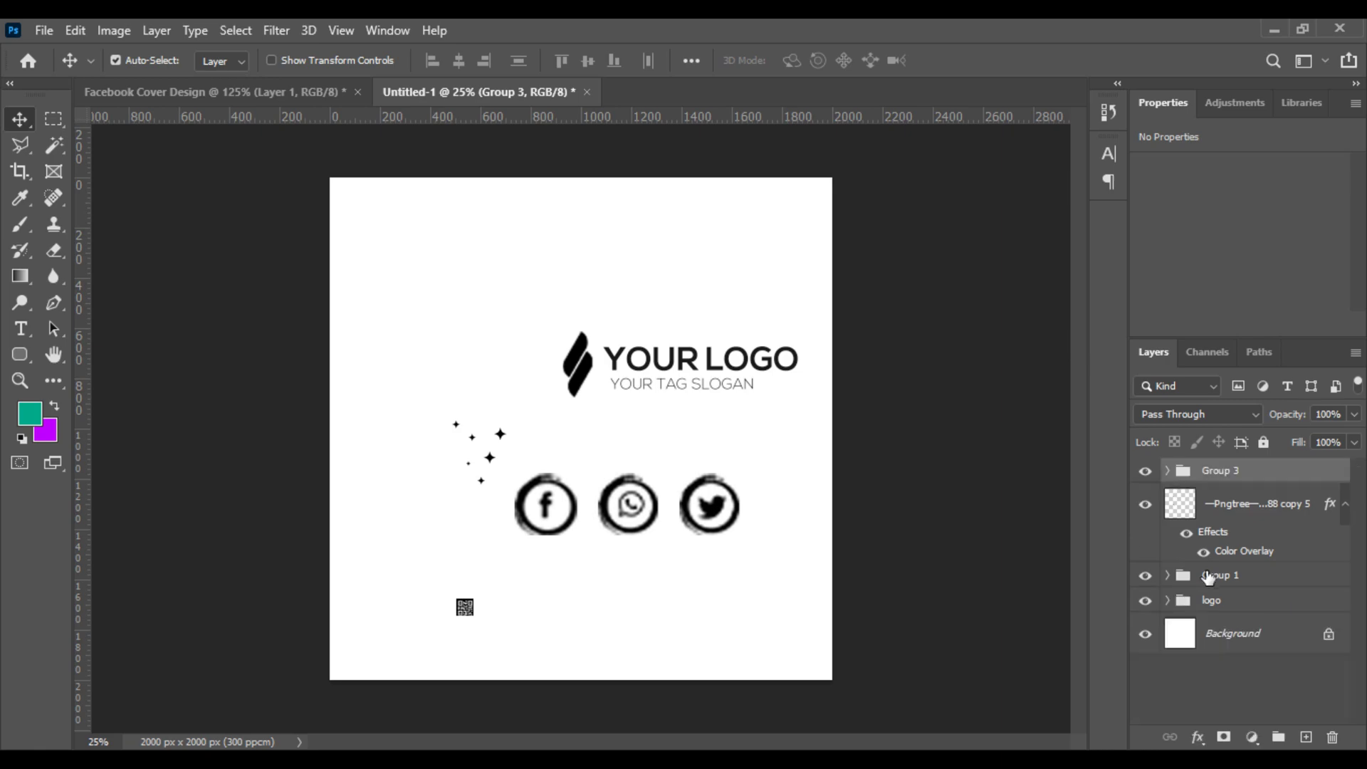
{"action": "left_click_drag", "start_coordinate": [1219, 608], "coordinate": [432, 340]}
{"action": "scroll", "coordinate": [433, 340], "scroll_direction": "down", "scroll_amount": 3}
{"action": "key", "text": "ctrl+t"}
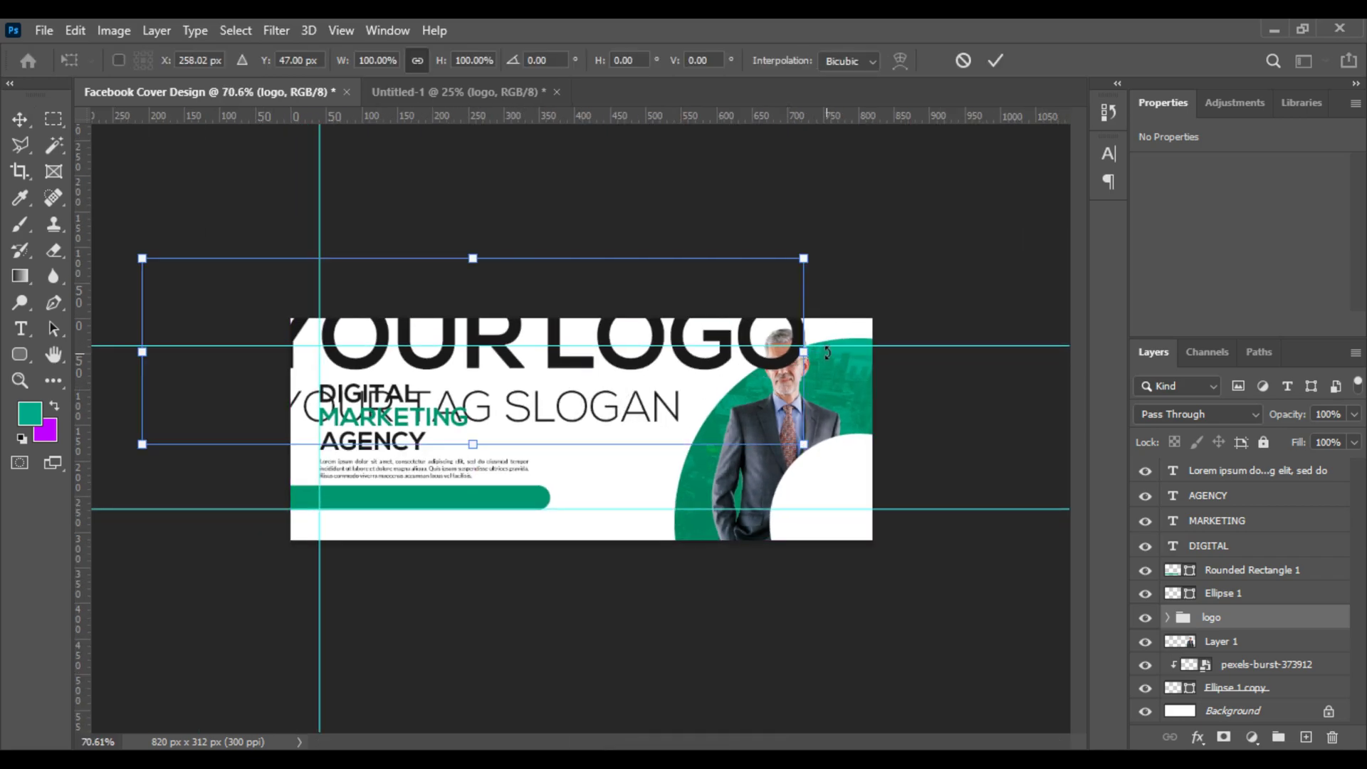
{"action": "left_click_drag", "start_coordinate": [750, 357], "coordinate": [295, 349]}
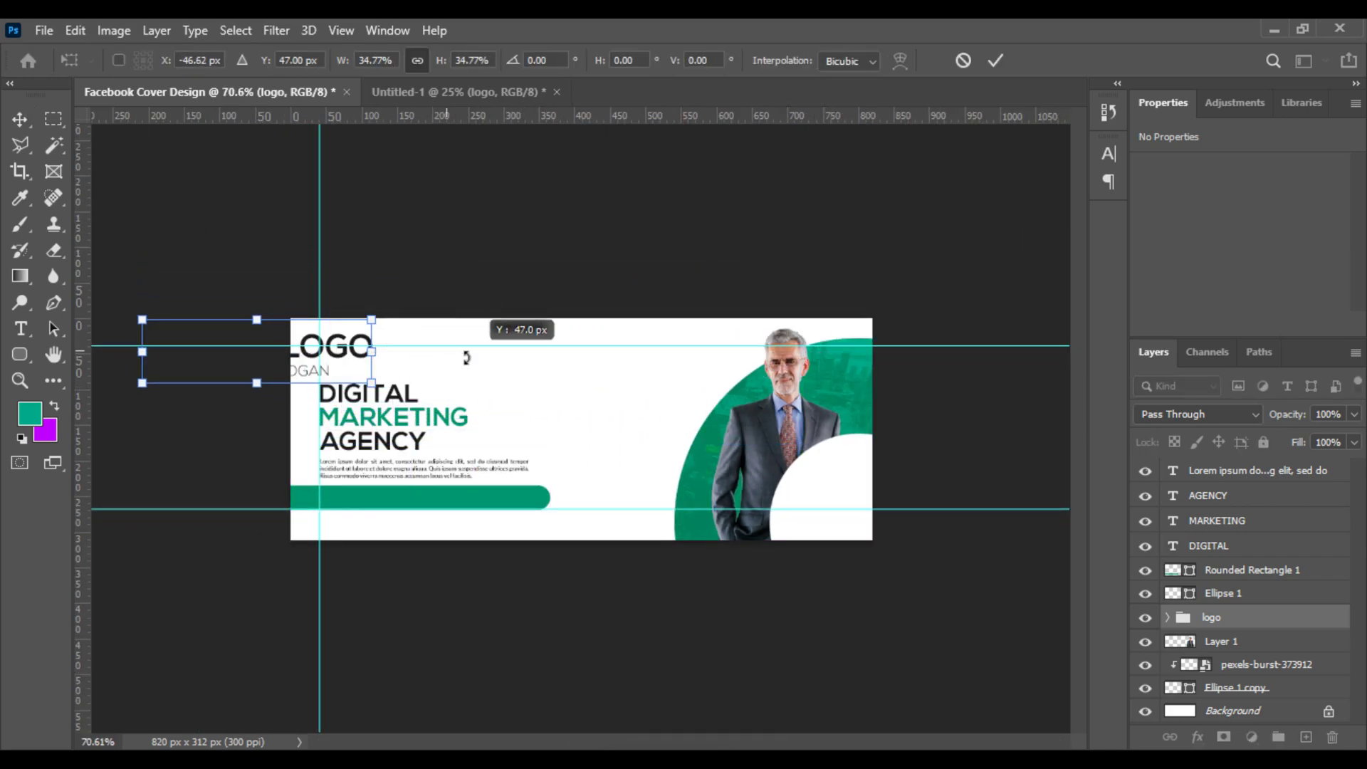
{"action": "key", "text": "ctrl+0"}
{"action": "scroll", "coordinate": [318, 356], "scroll_direction": "up", "scroll_amount": 2}
{"action": "key", "text": "ctrl+z"}
Step: Scale the logo group down proportionally and place it just above the DIGITAL headline, with its left edge on the vertical guide
{"action": "scroll", "coordinate": [248, 276], "scroll_direction": "down", "scroll_amount": 4}
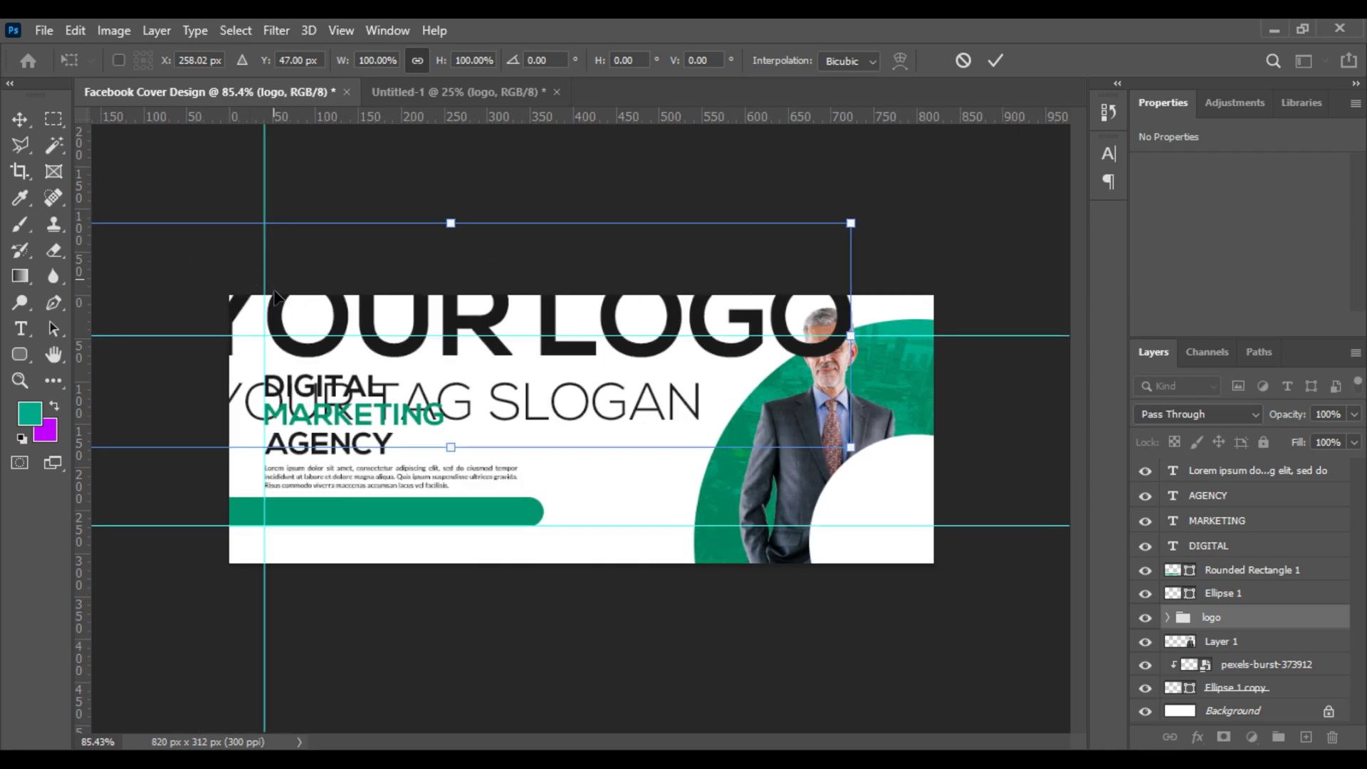
{"action": "left_click_drag", "start_coordinate": [228, 369], "coordinate": [490, 366]}
{"action": "scroll", "coordinate": [359, 406], "scroll_direction": "up", "scroll_amount": 5}
{"action": "left_click_drag", "start_coordinate": [358, 406], "coordinate": [513, 436]}
{"action": "left_click_drag", "start_coordinate": [575, 331], "coordinate": [810, 332]}
{"action": "left_click_drag", "start_coordinate": [903, 347], "coordinate": [355, 328]}
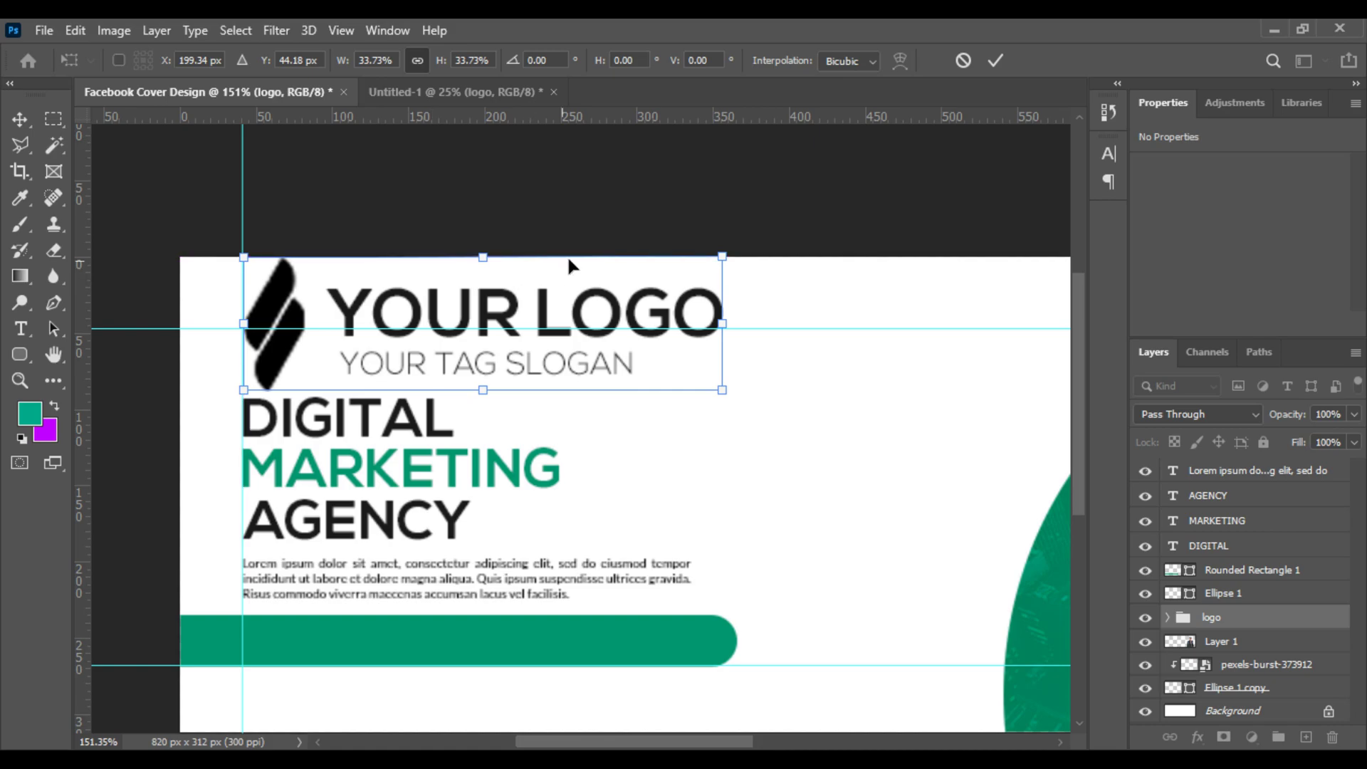
{"action": "left_click_drag", "start_coordinate": [724, 258], "coordinate": [478, 294]}
{"action": "scroll", "coordinate": [283, 351], "scroll_direction": "up", "scroll_amount": 1}
{"action": "key", "text": "Return"}
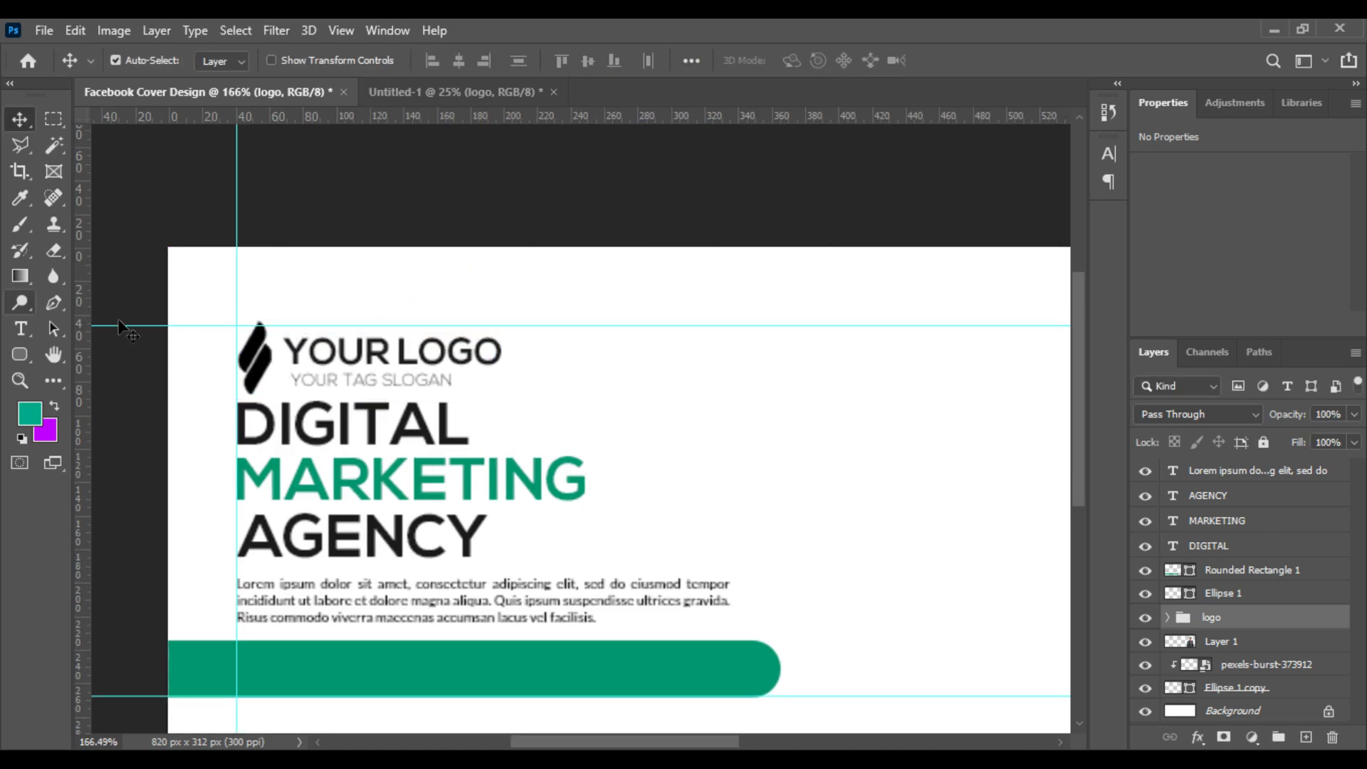
Step: Raise the upper horizontal guide to about 37 px and bring the logo group to the top of the layer stack
{"action": "left_click_drag", "start_coordinate": [183, 325], "coordinate": [183, 309]}
{"action": "left_click_drag", "start_coordinate": [308, 365], "coordinate": [310, 348]}
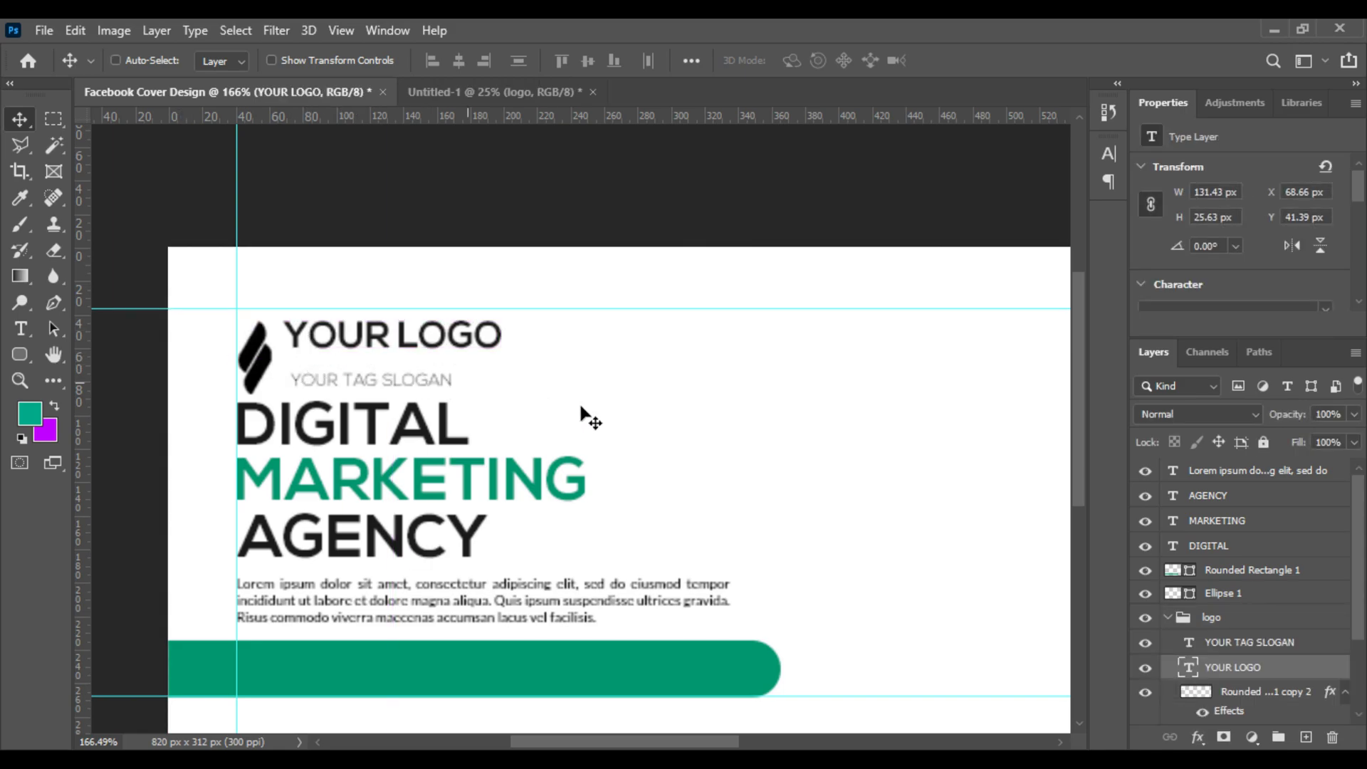
{"action": "key", "text": "ctrl+z"}
{"action": "left_click_drag", "start_coordinate": [1187, 624], "coordinate": [1196, 467]}
{"action": "key", "text": "ctrl"}
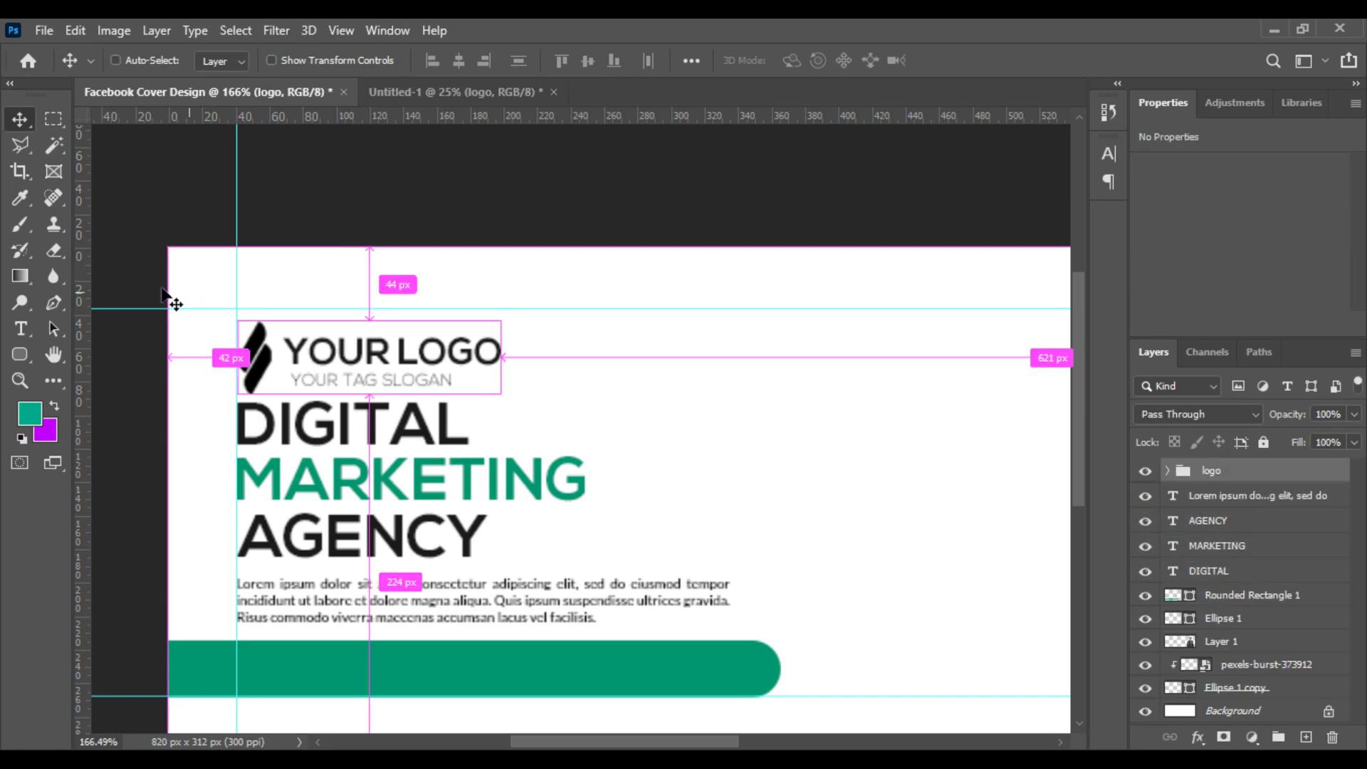
Step: Align the logo group to the corner of the two guides at about X 42, Y 37 px and scale it down slightly
{"action": "key", "text": "ctrl+t"}
{"action": "scroll", "coordinate": [165, 291], "scroll_direction": "up", "scroll_amount": 3}
{"action": "left_click_drag", "start_coordinate": [480, 425], "coordinate": [472, 392]}
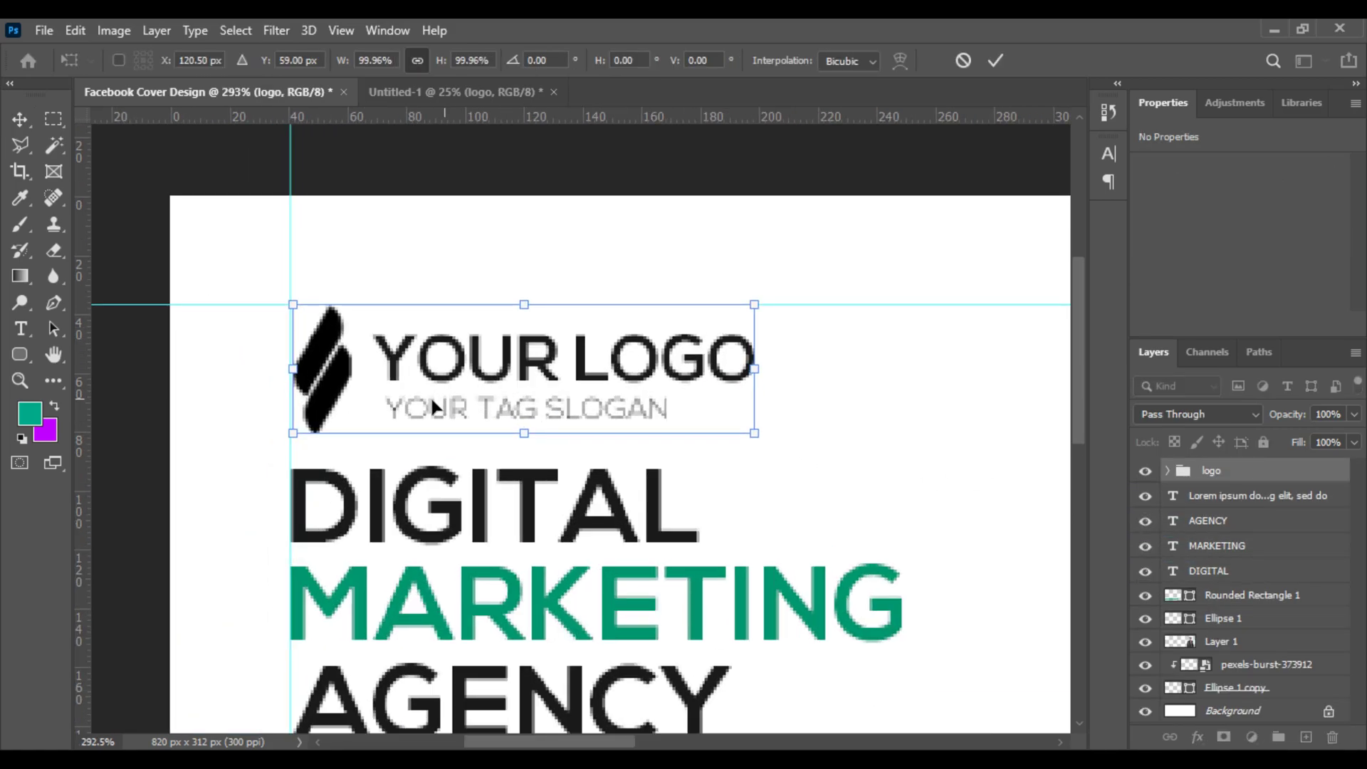
{"action": "left_click_drag", "start_coordinate": [767, 370], "coordinate": [708, 372]}
{"action": "key", "text": "Return"}
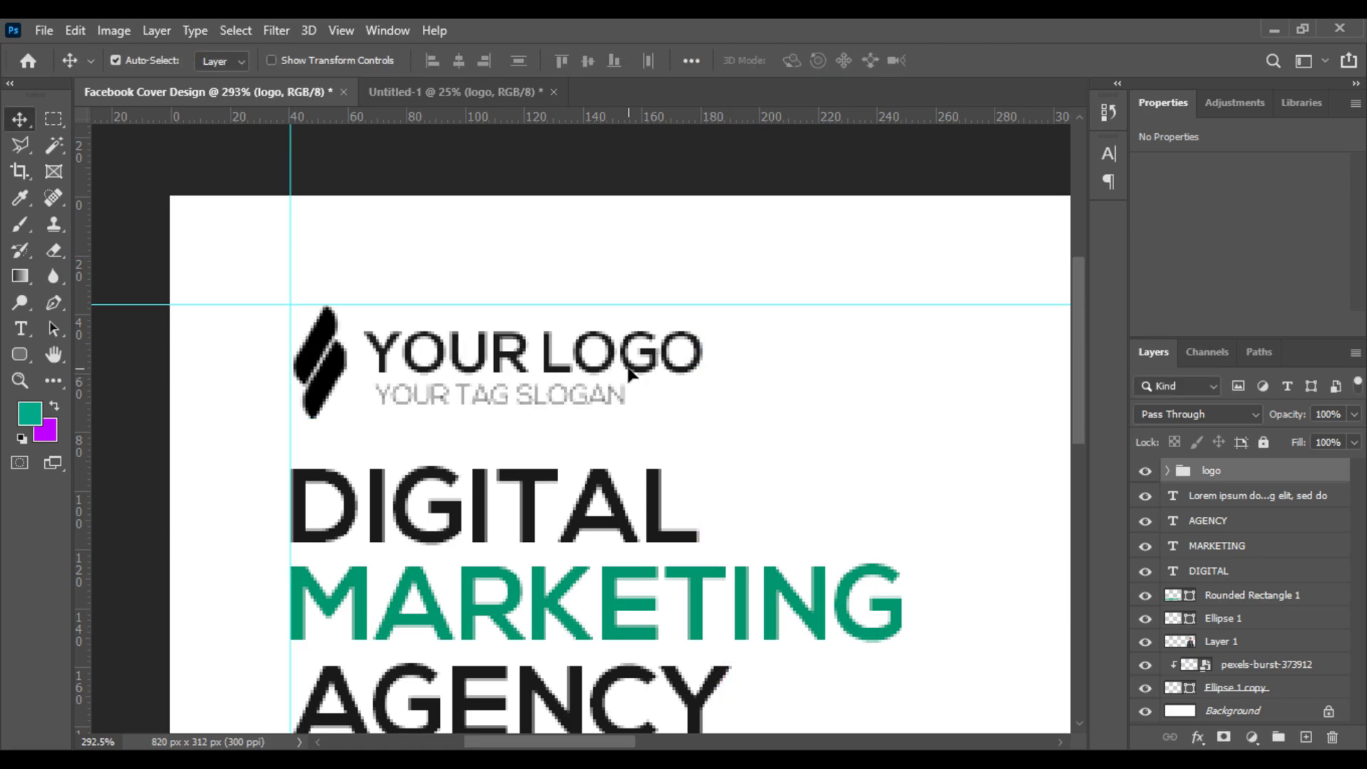
{"action": "scroll", "coordinate": [629, 372], "scroll_direction": "down", "scroll_amount": 6}
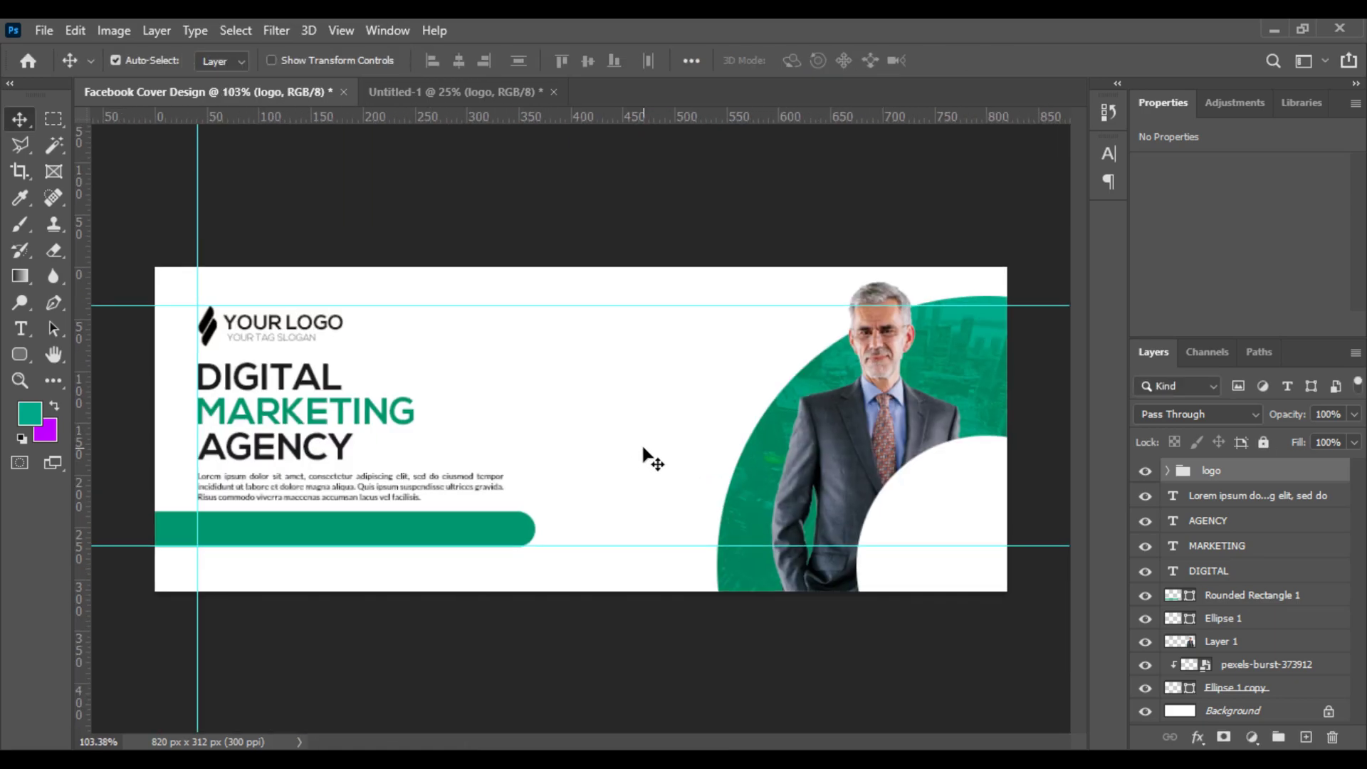
Step: Change the logo symbol's Color Overlay to the bar's green, 00956e, and collapse the logo group
{"action": "left_click", "coordinate": [1168, 473]}
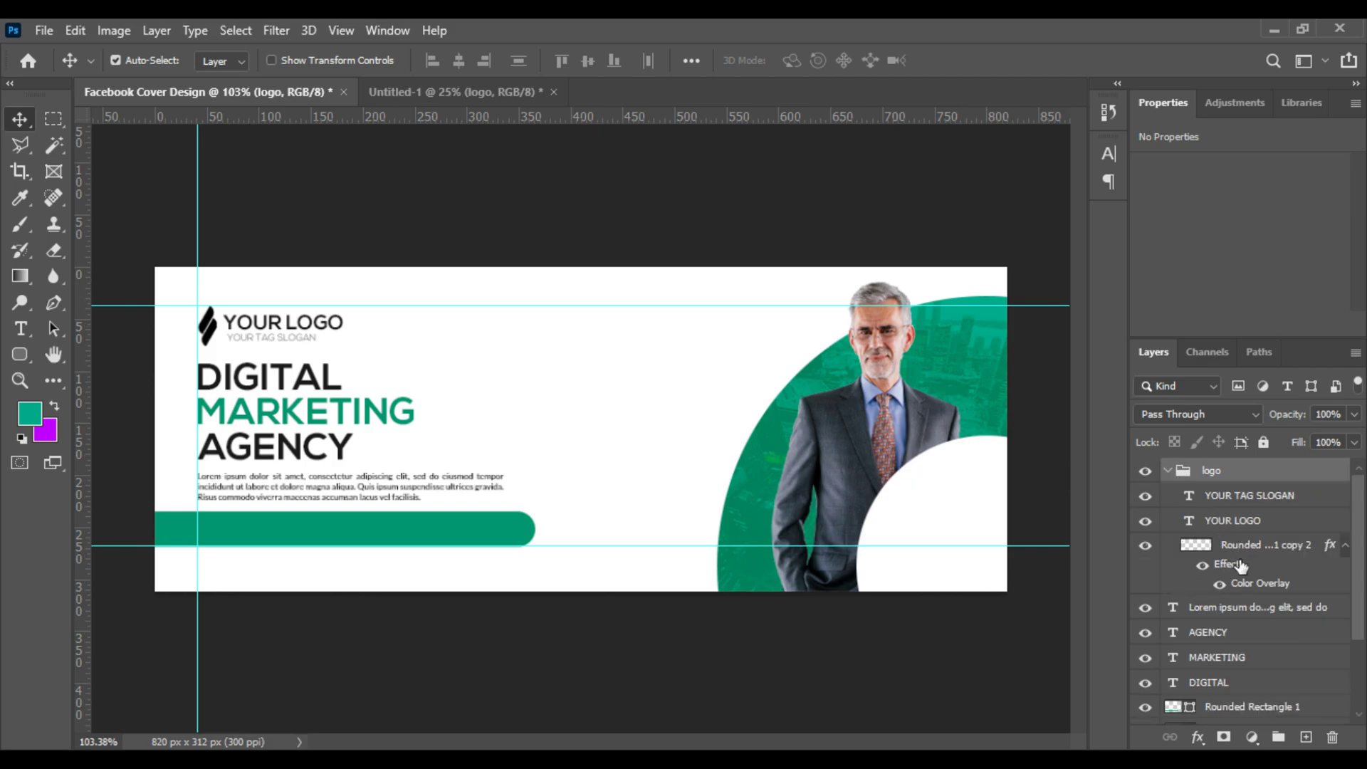
{"action": "double_click", "coordinate": [1247, 584]}
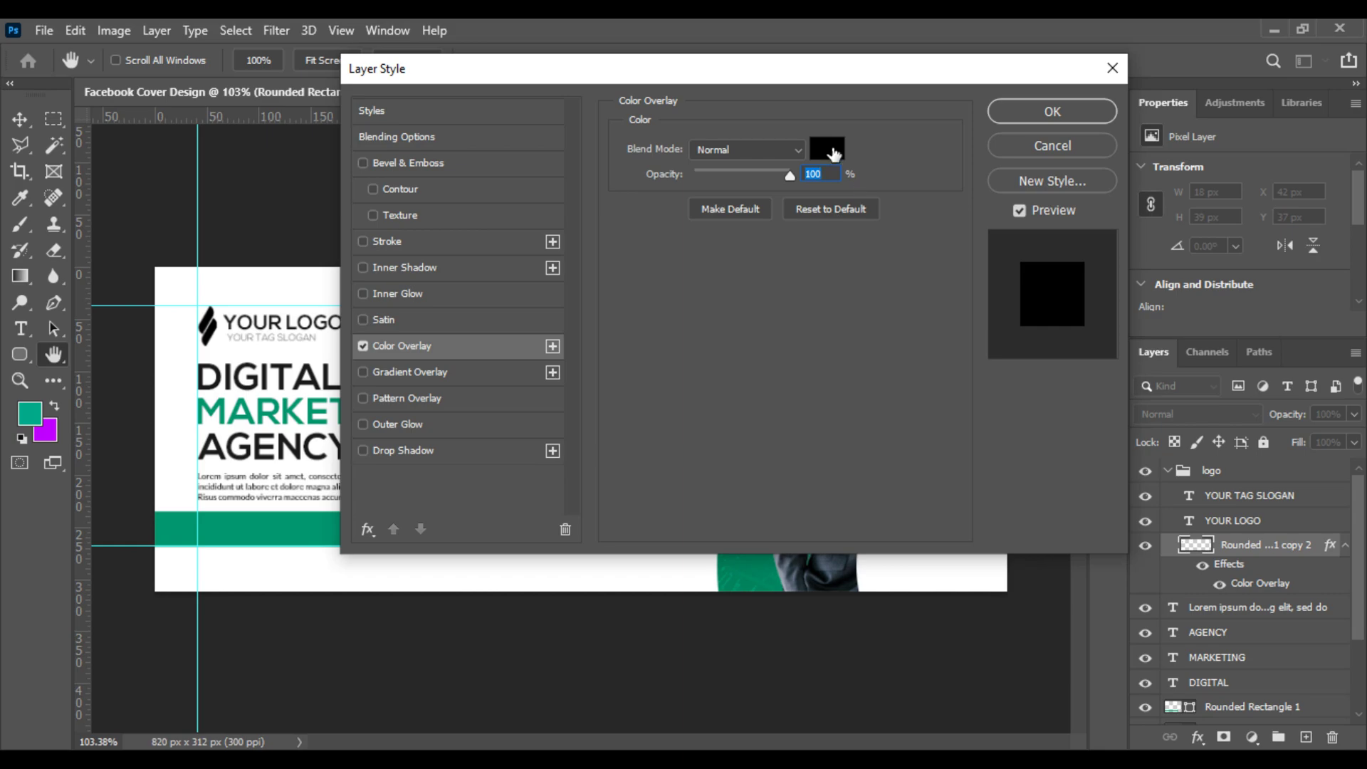
{"action": "left_click", "coordinate": [827, 150]}
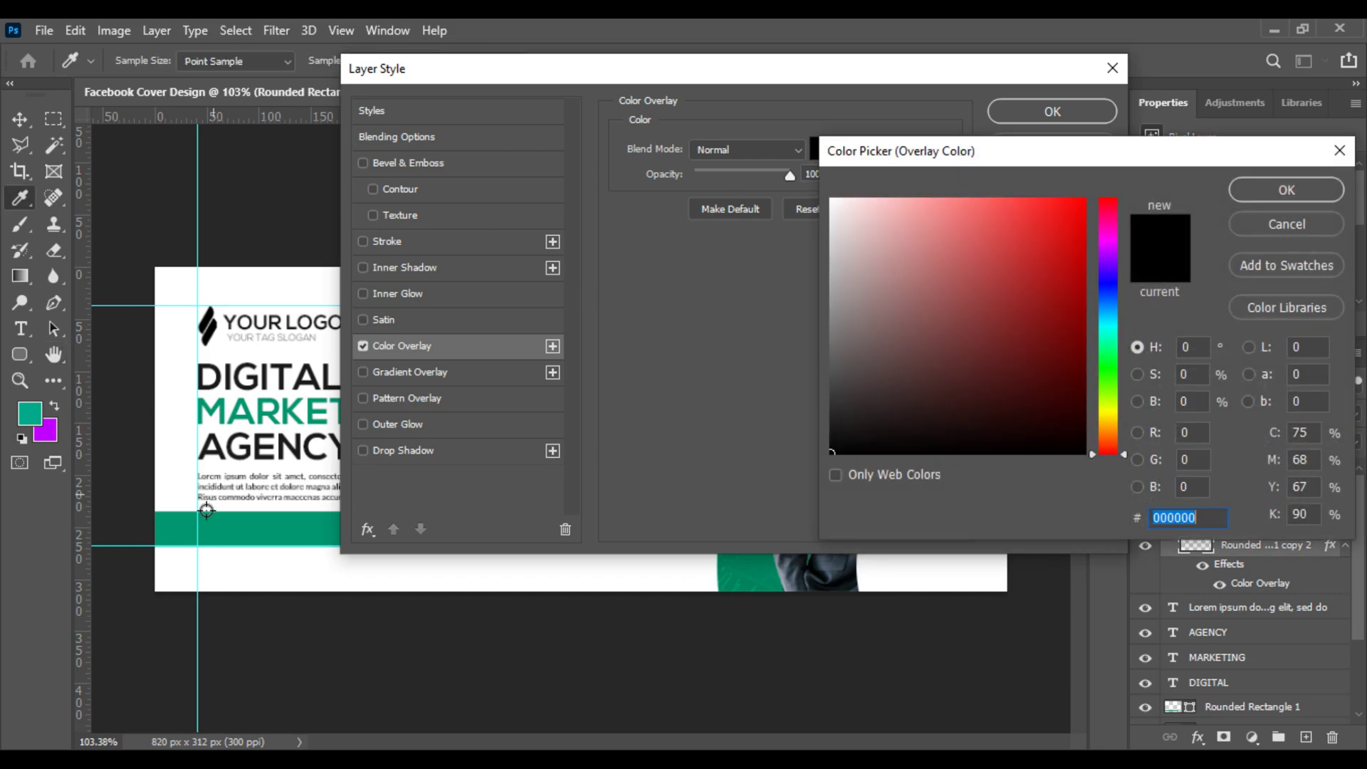
{"action": "left_click", "coordinate": [234, 525]}
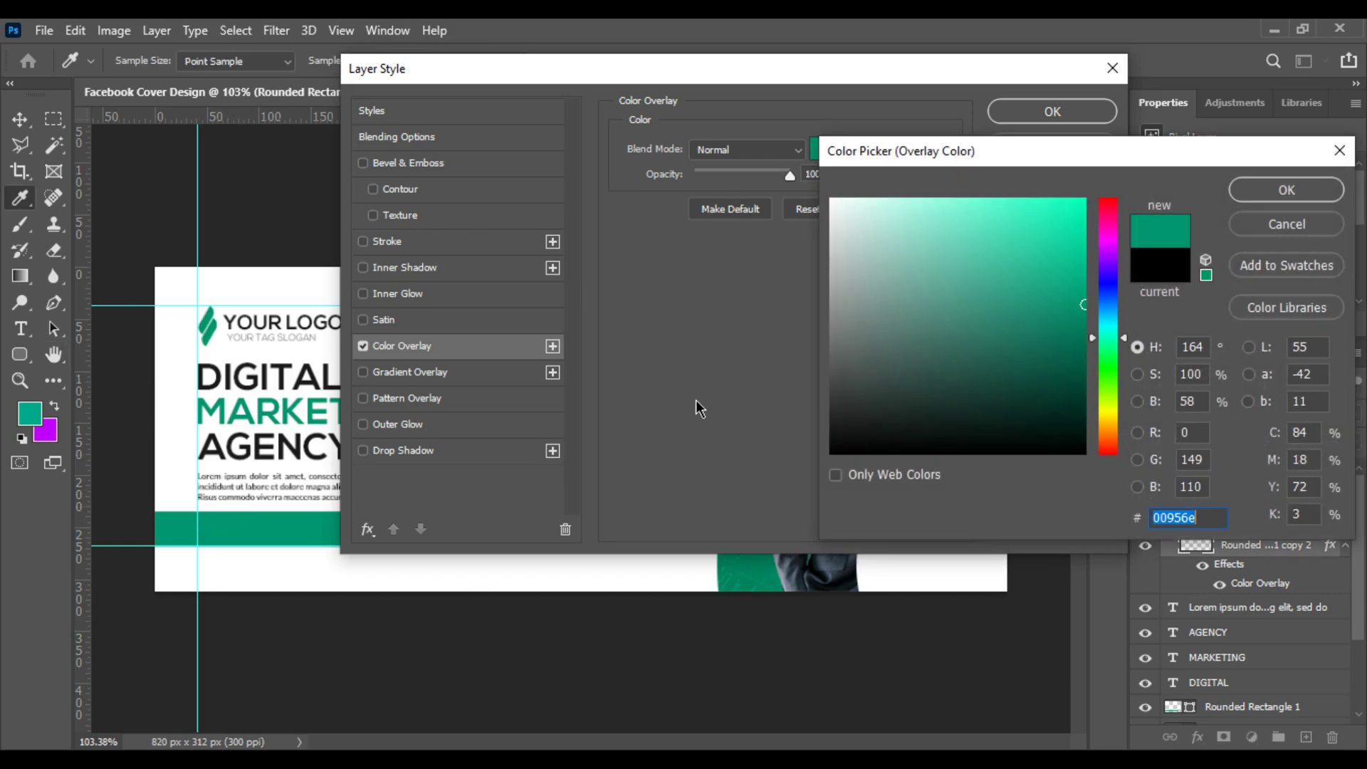
{"action": "left_click", "coordinate": [1319, 191]}
{"action": "left_click", "coordinate": [1068, 114]}
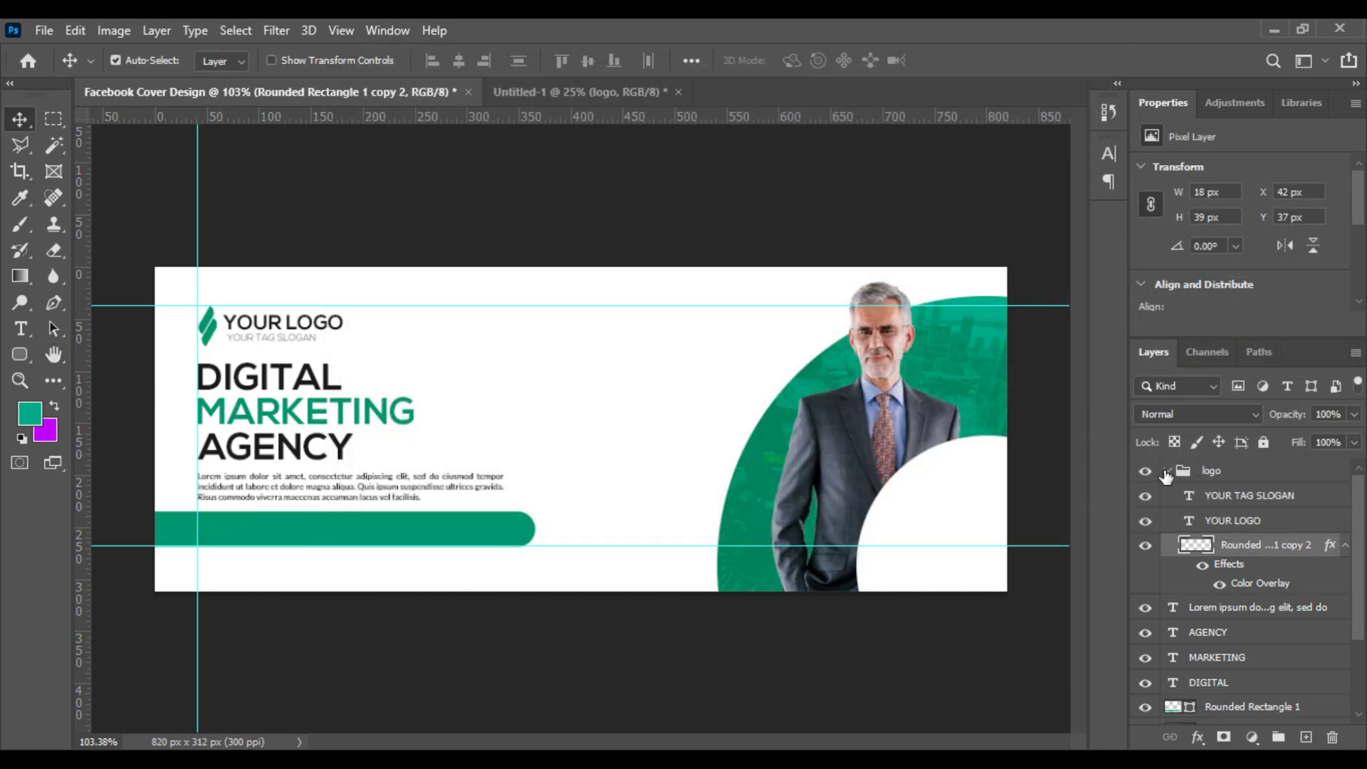
{"action": "left_click", "coordinate": [1166, 472]}
Step: Move the social icons group, Group 1, from the Untitled-1 document into the Facebook Cover Design document
{"action": "left_click", "coordinate": [485, 88]}
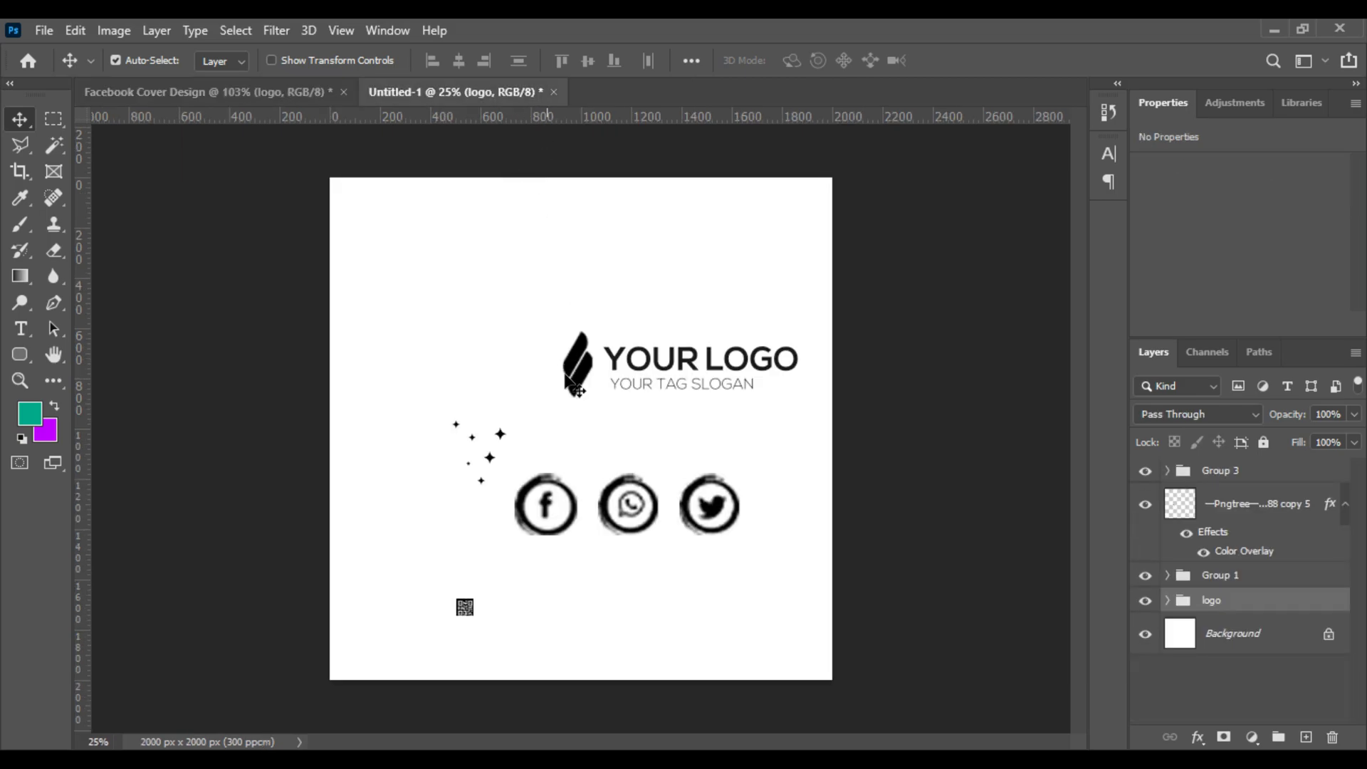
{"action": "key", "text": "ctrl+plus"}
{"action": "left_click_drag", "start_coordinate": [1220, 576], "coordinate": [443, 551]}
Step: Scale the social icons group down until each icon is about 22 px, and place it inside the green bar at about X 51, Y 241 px
{"action": "key", "text": "ctrl+t"}
{"action": "scroll", "coordinate": [604, 562], "scroll_direction": "down", "scroll_amount": 5}
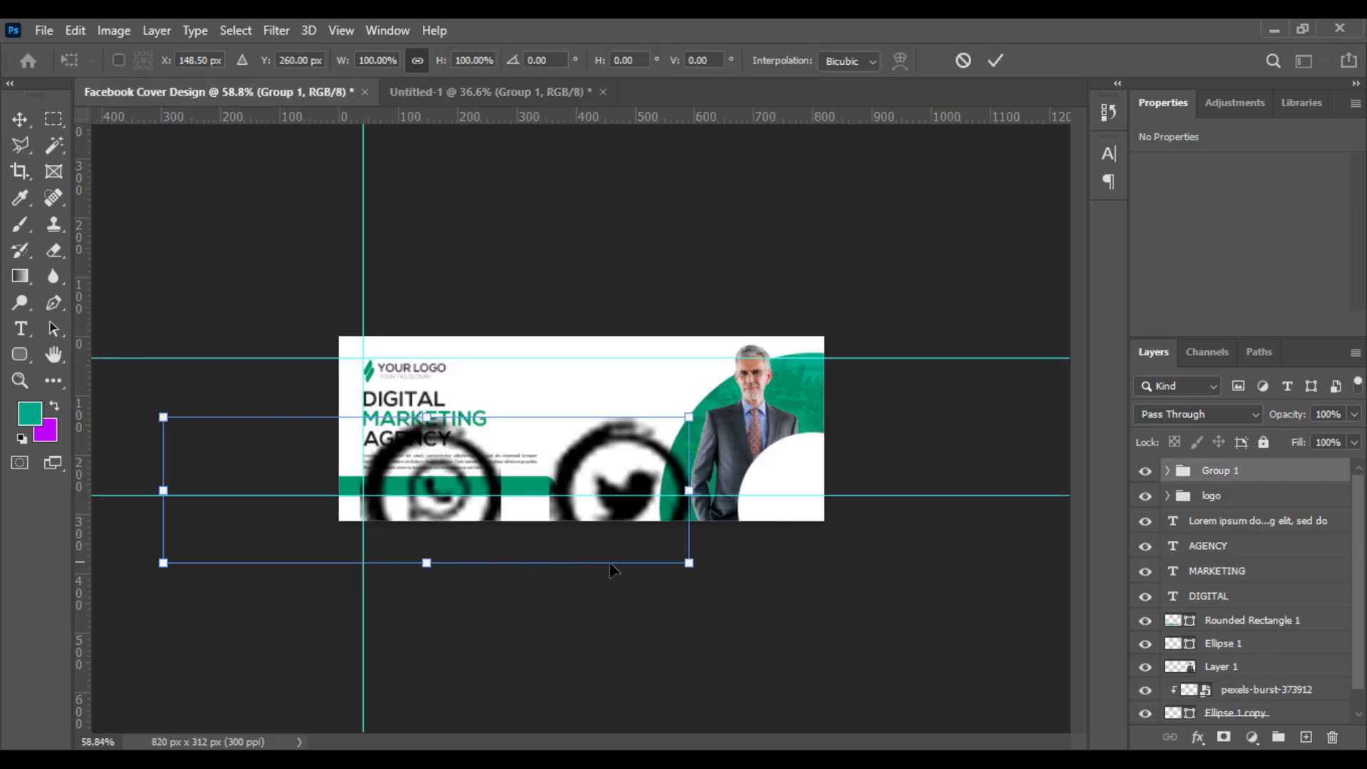
{"action": "left_click_drag", "start_coordinate": [671, 485], "coordinate": [525, 459]}
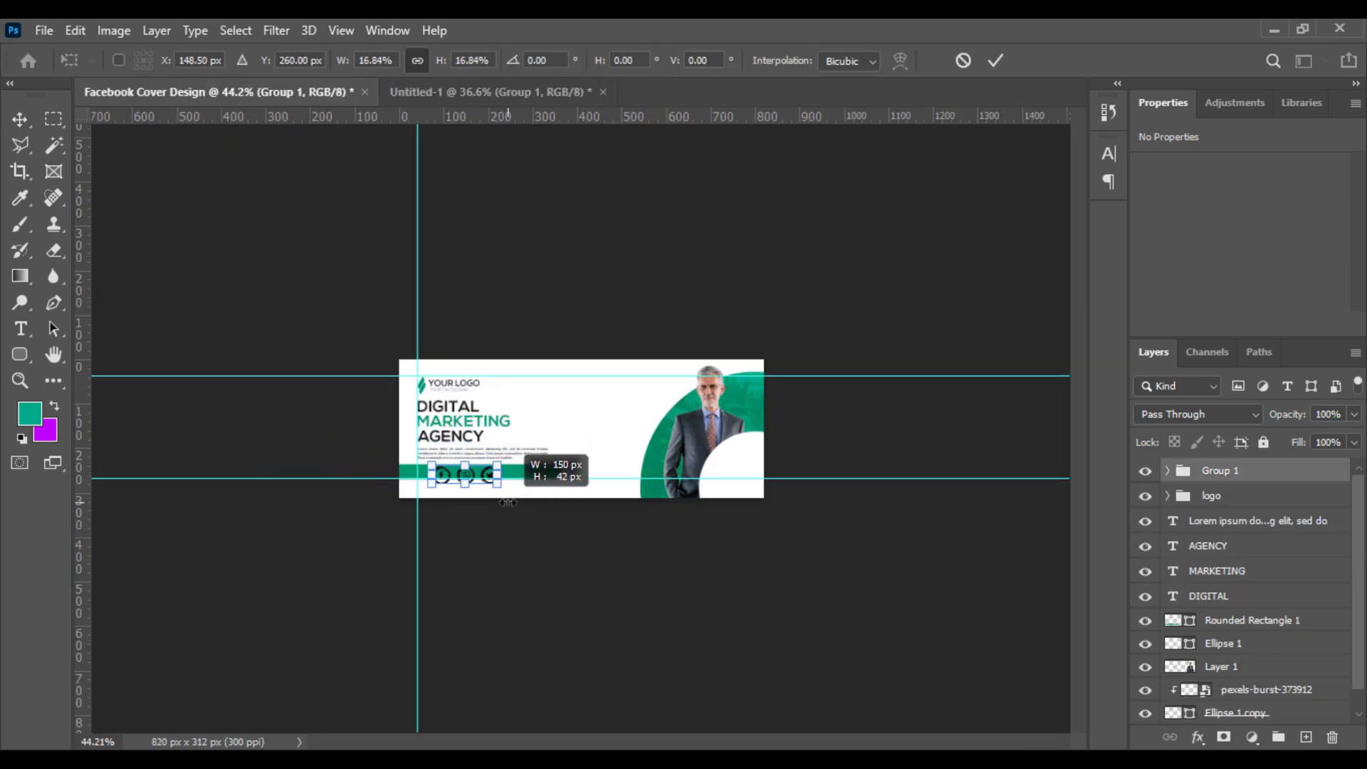
{"action": "scroll", "coordinate": [525, 459], "scroll_direction": "up", "scroll_amount": 5}
{"action": "scroll", "coordinate": [398, 505], "scroll_direction": "left", "scroll_amount": 5}
{"action": "scroll", "coordinate": [397, 504], "scroll_direction": "down", "scroll_amount": 2}
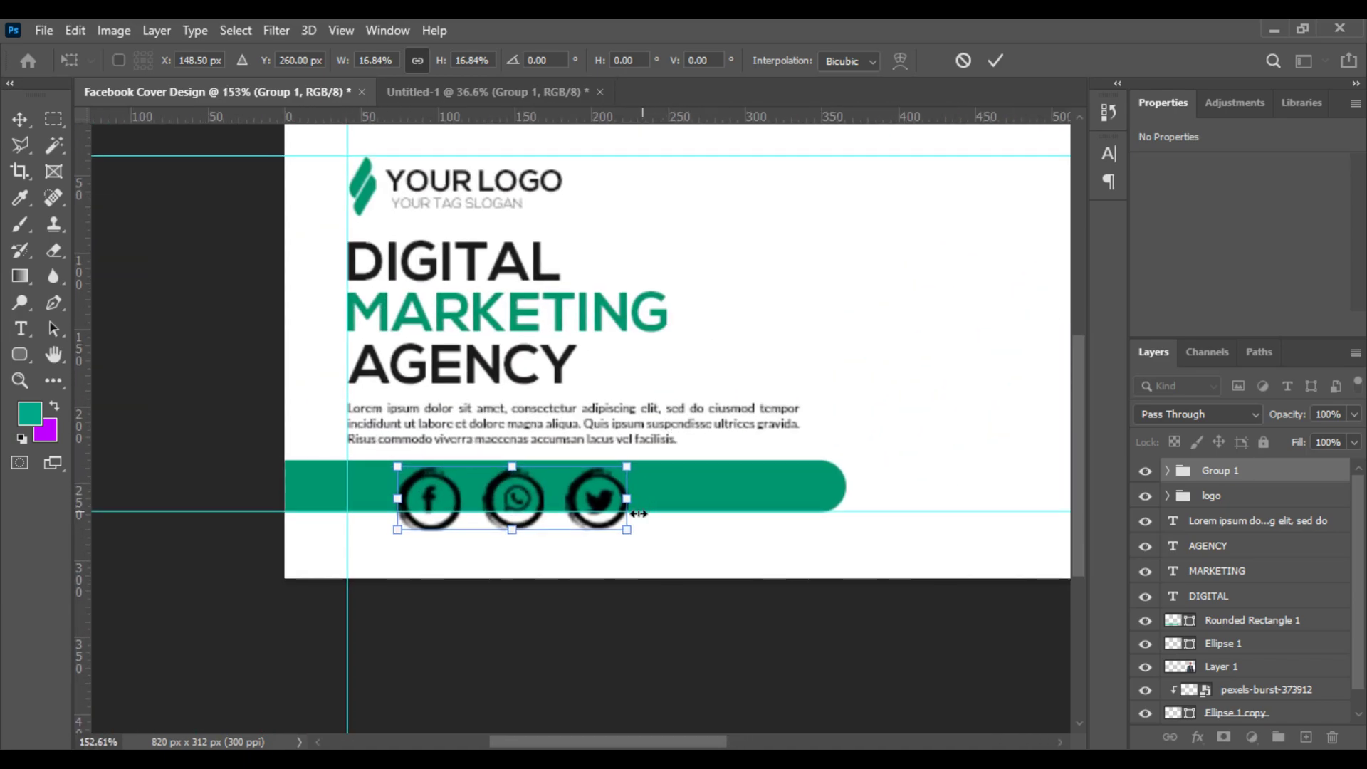
{"action": "left_click_drag", "start_coordinate": [624, 503], "coordinate": [457, 491]}
{"action": "key", "text": "Return"}
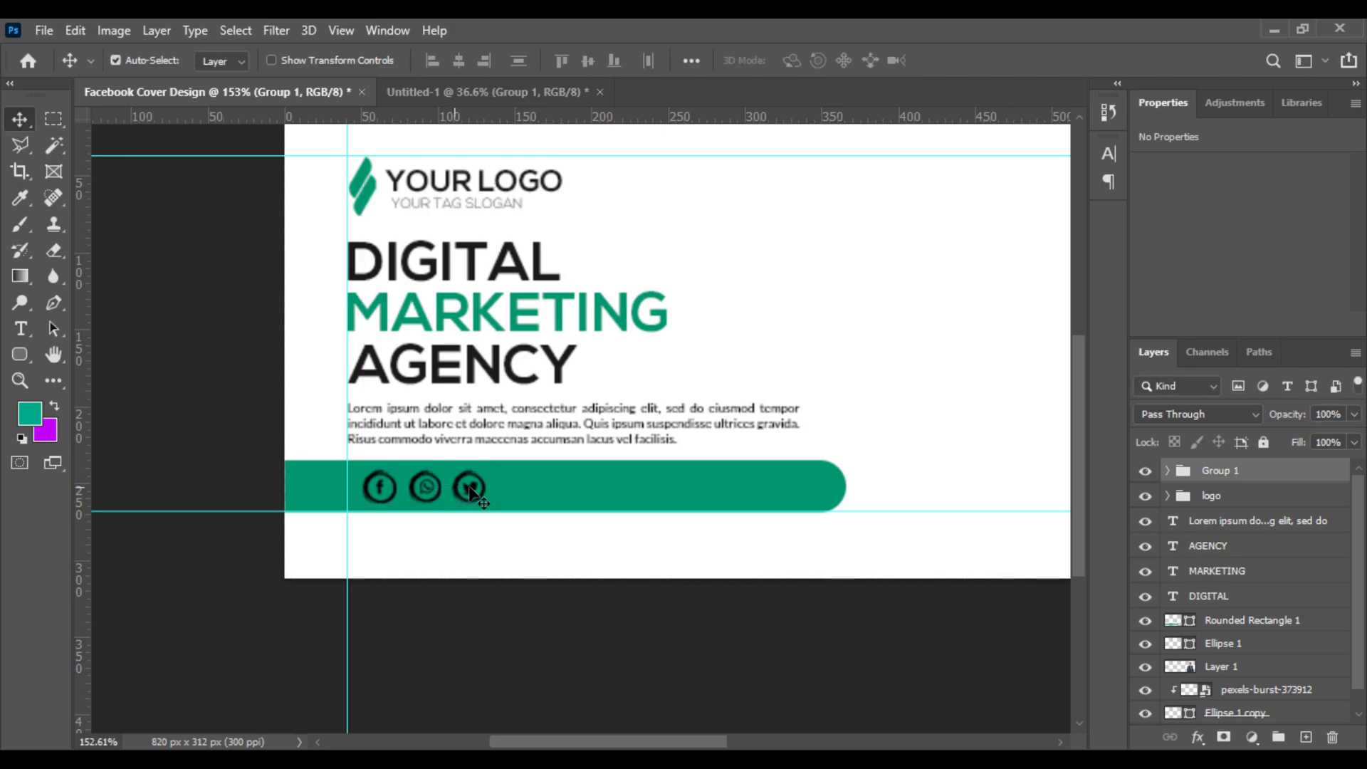
Step: Change the Color Overlay of the Twitter icon, Layer 3 in Group 1, to white, ffffff
{"action": "left_click", "coordinate": [1168, 471]}
{"action": "double_click", "coordinate": [1251, 534]}
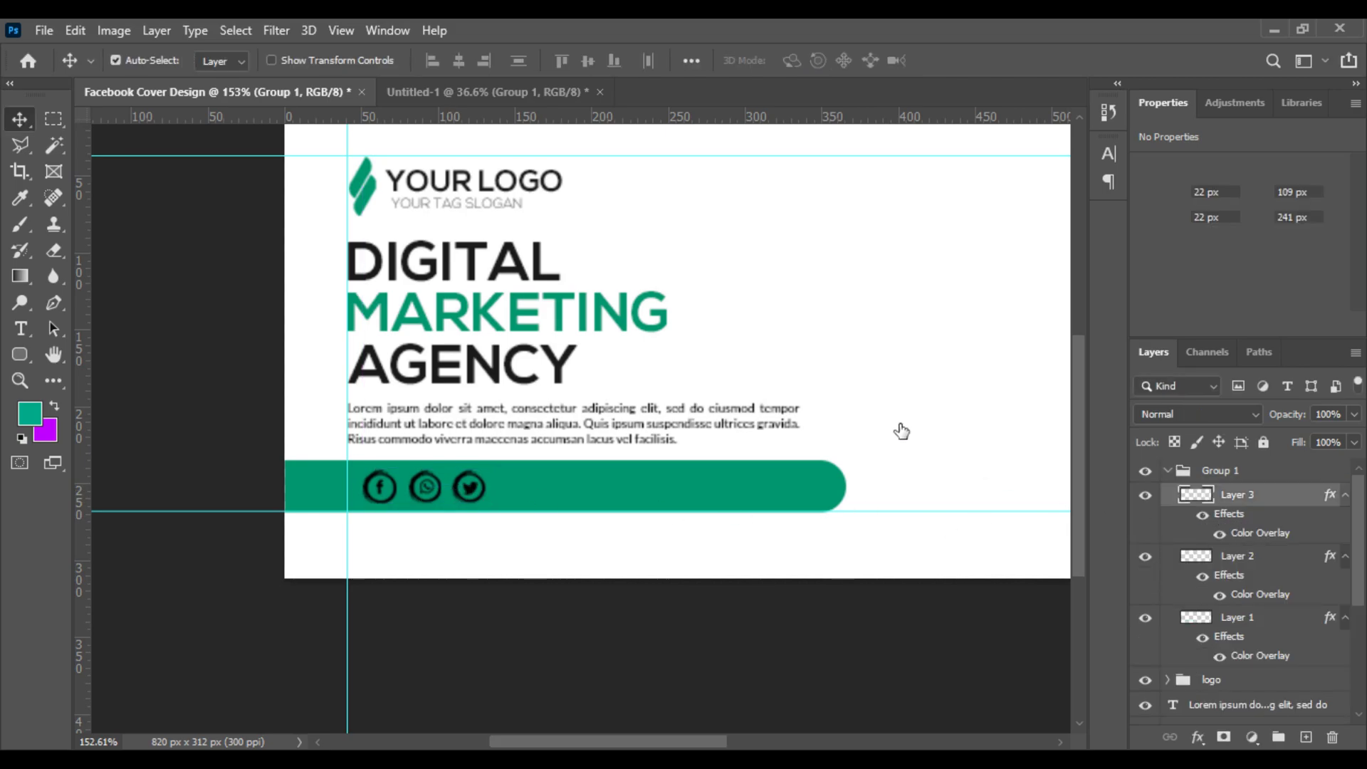
{"action": "left_click", "coordinate": [836, 154]}
{"action": "left_click_drag", "start_coordinate": [909, 257], "coordinate": [812, 153]}
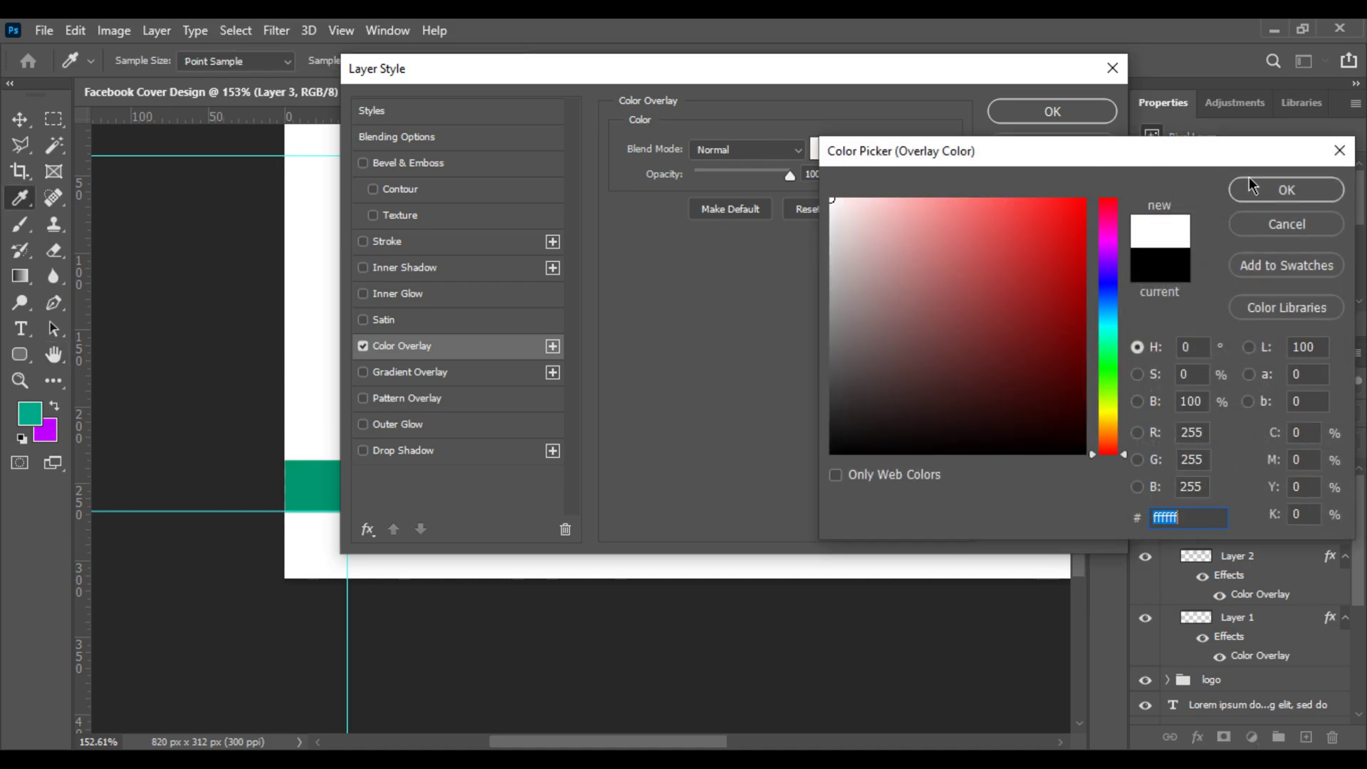
{"action": "left_click", "coordinate": [1287, 189]}
{"action": "key", "text": "Return"}
Step: Copy the Twitter icon's layer style onto the WhatsApp and Facebook icons, and collapse Group 1
{"action": "right_click", "coordinate": [1262, 499]}
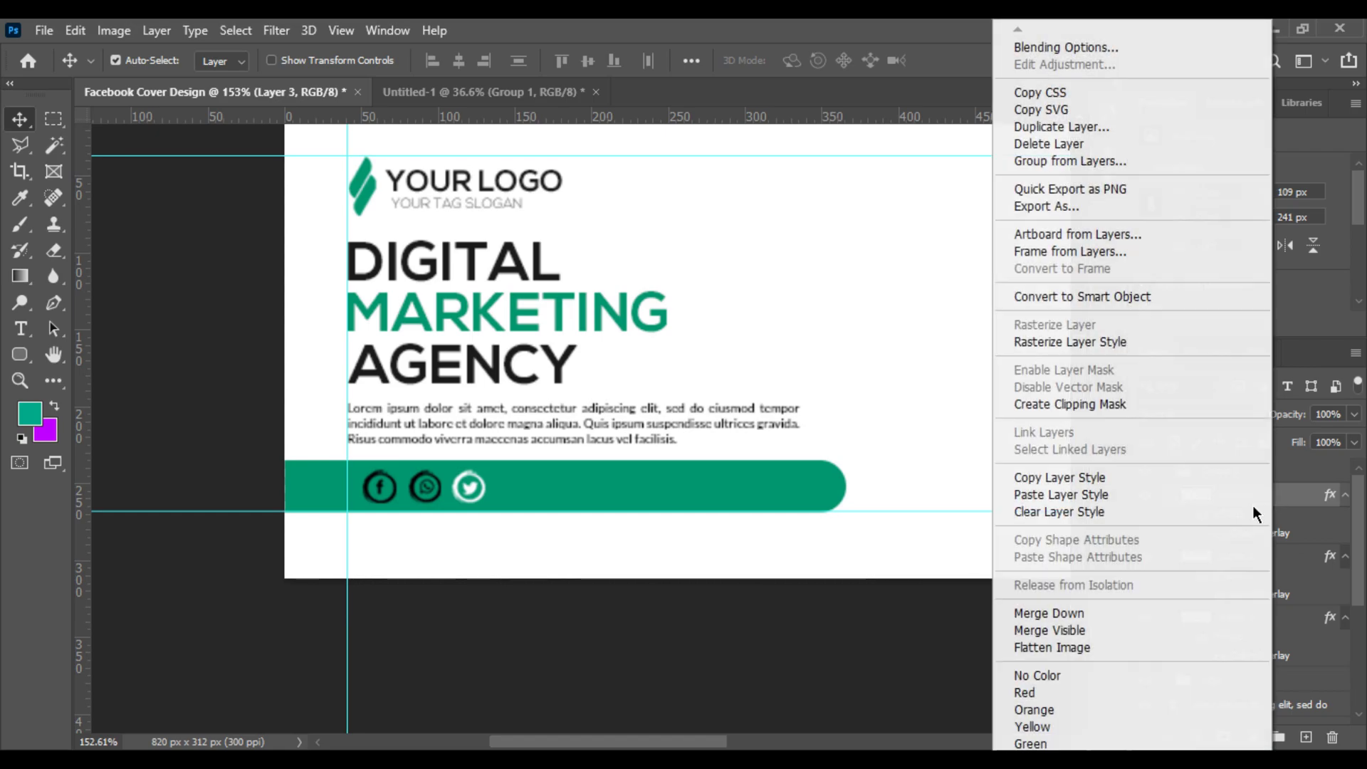
{"action": "left_click", "coordinate": [1081, 484]}
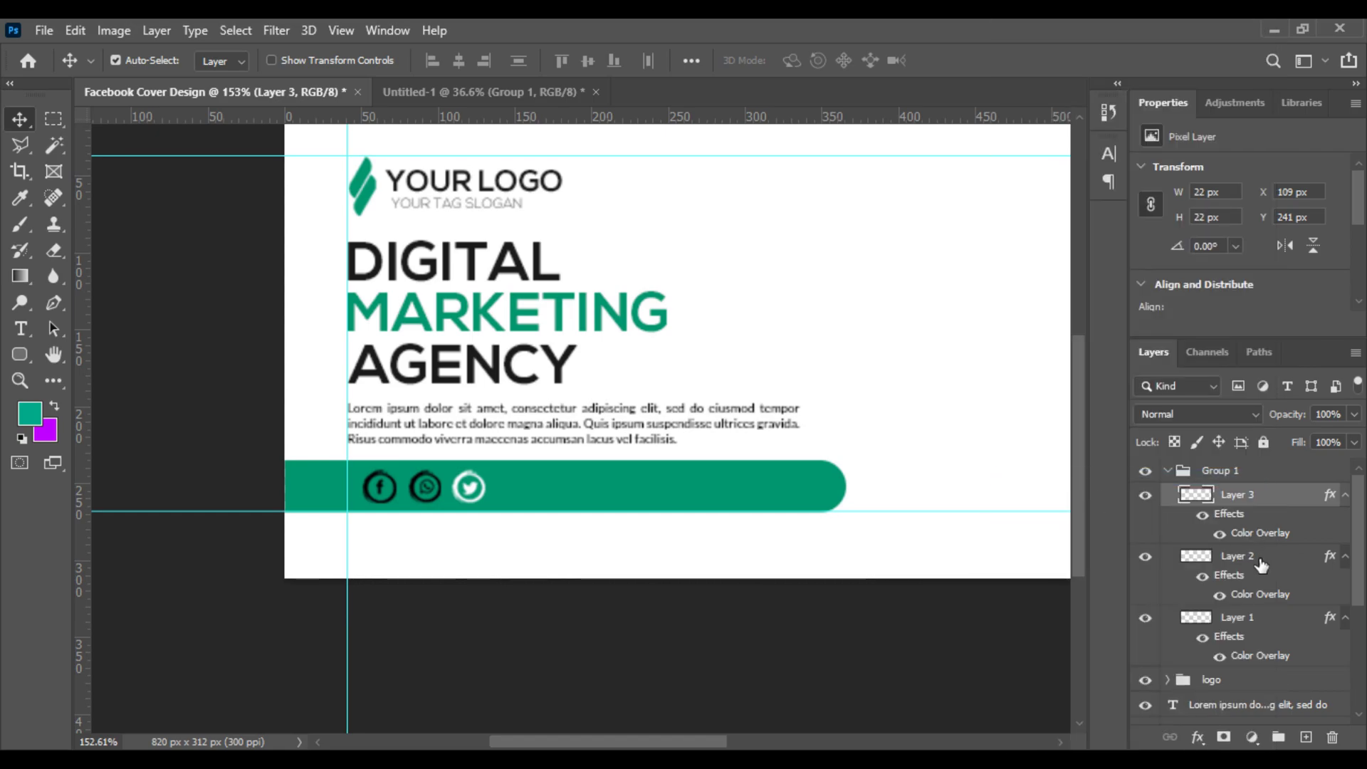
{"action": "right_click", "coordinate": [1262, 556]}
{"action": "left_click", "coordinate": [1072, 494]}
{"action": "right_click", "coordinate": [1239, 617]}
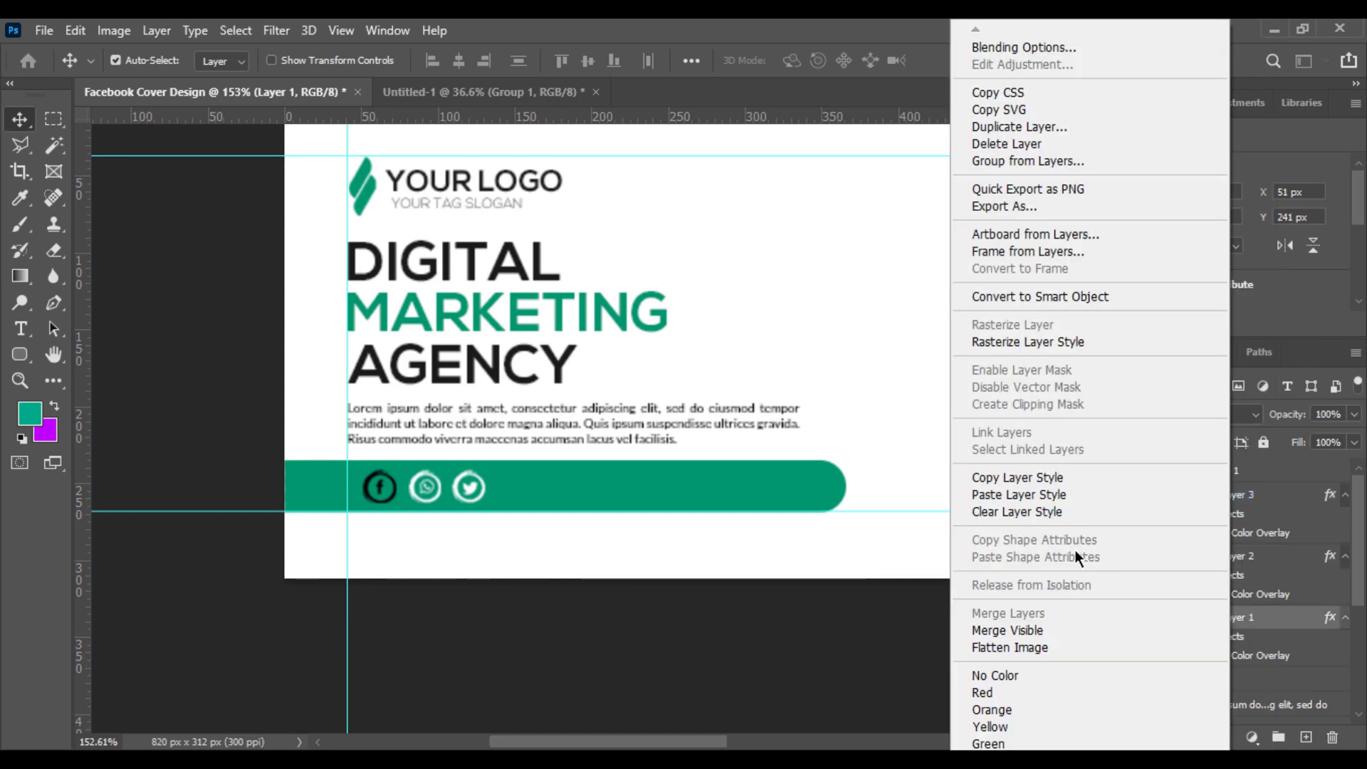
{"action": "left_click", "coordinate": [1072, 495]}
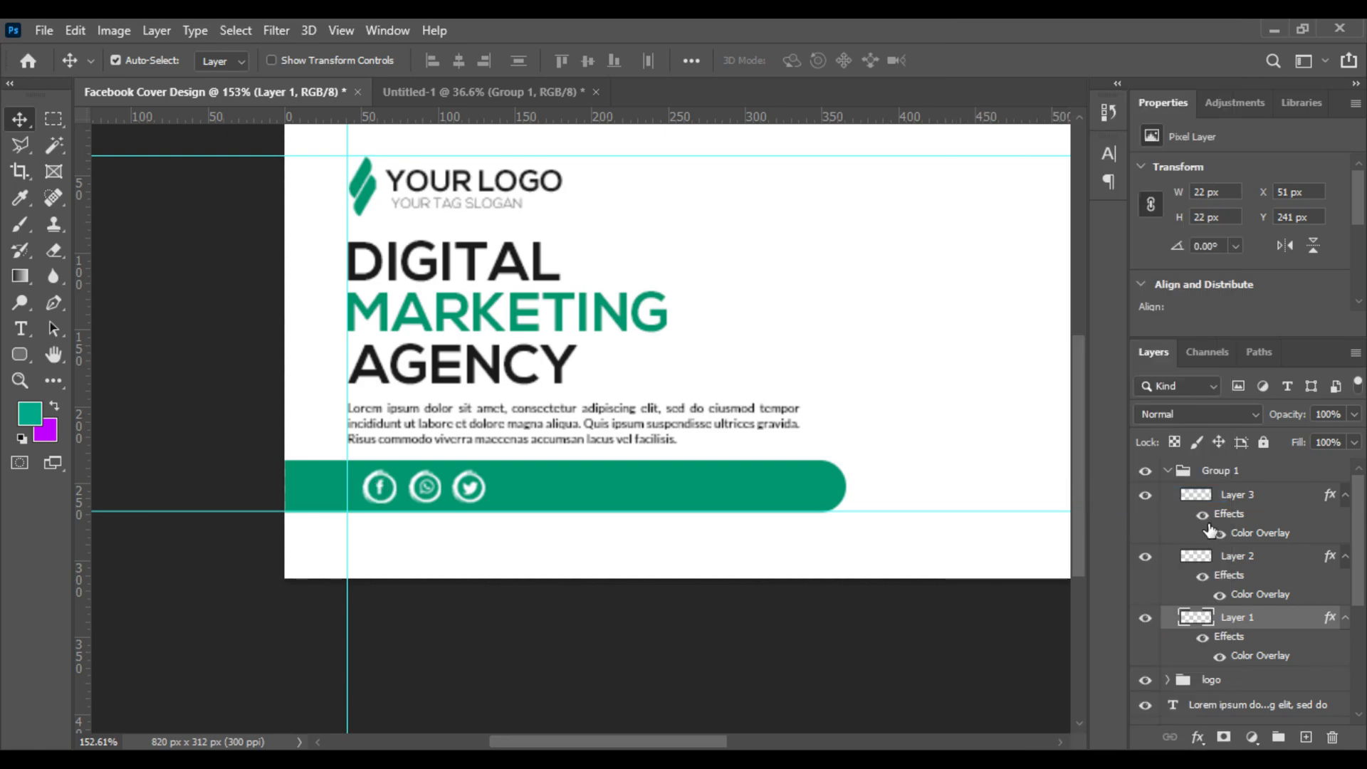
{"action": "left_click", "coordinate": [1168, 473]}
{"action": "scroll", "coordinate": [406, 477], "scroll_direction": "up", "scroll_amount": 2}
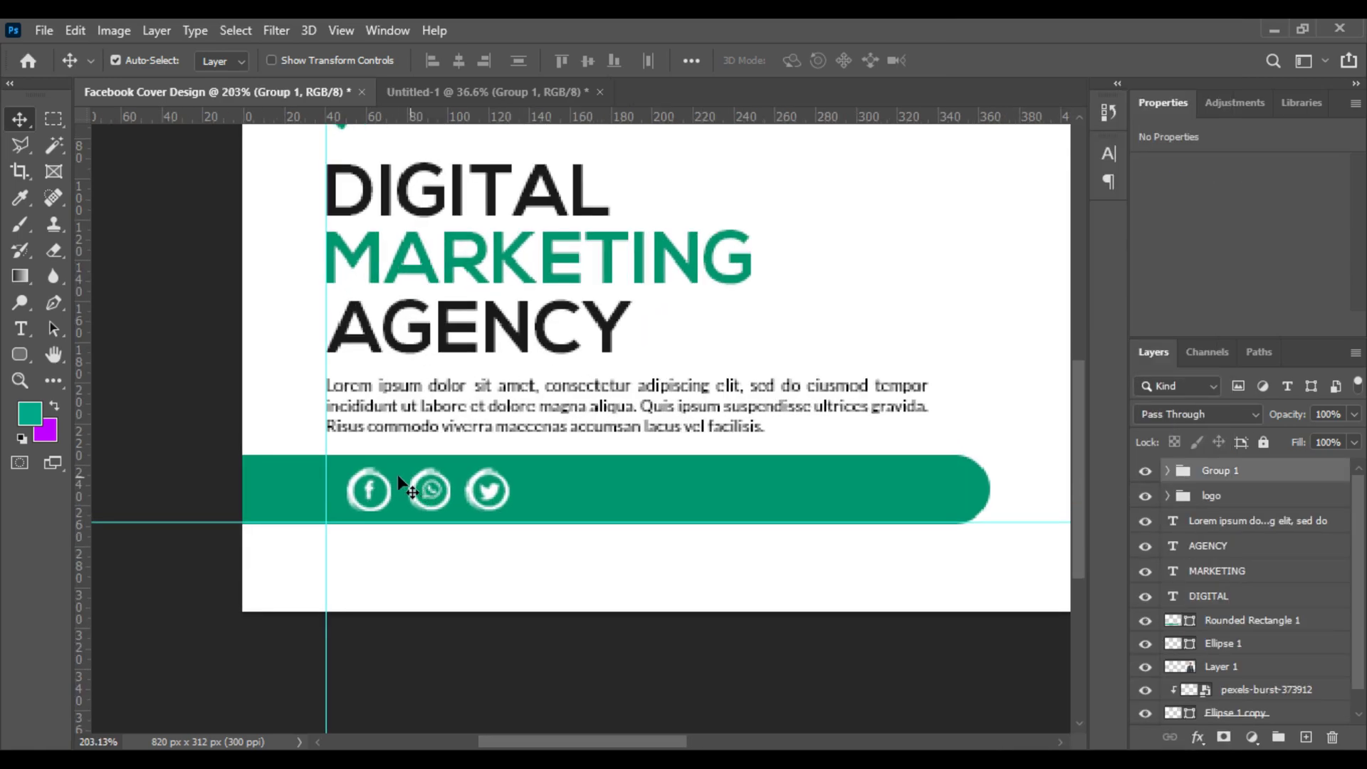
{"action": "left_click", "coordinate": [20, 328]}
{"action": "left_click", "coordinate": [561, 496]}
{"action": "type", "text": "WWW"}
{"action": "scroll", "coordinate": [588, 504], "scroll_direction": "down", "scroll_amount": 7}
{"action": "key", "text": "ctrl+a"}
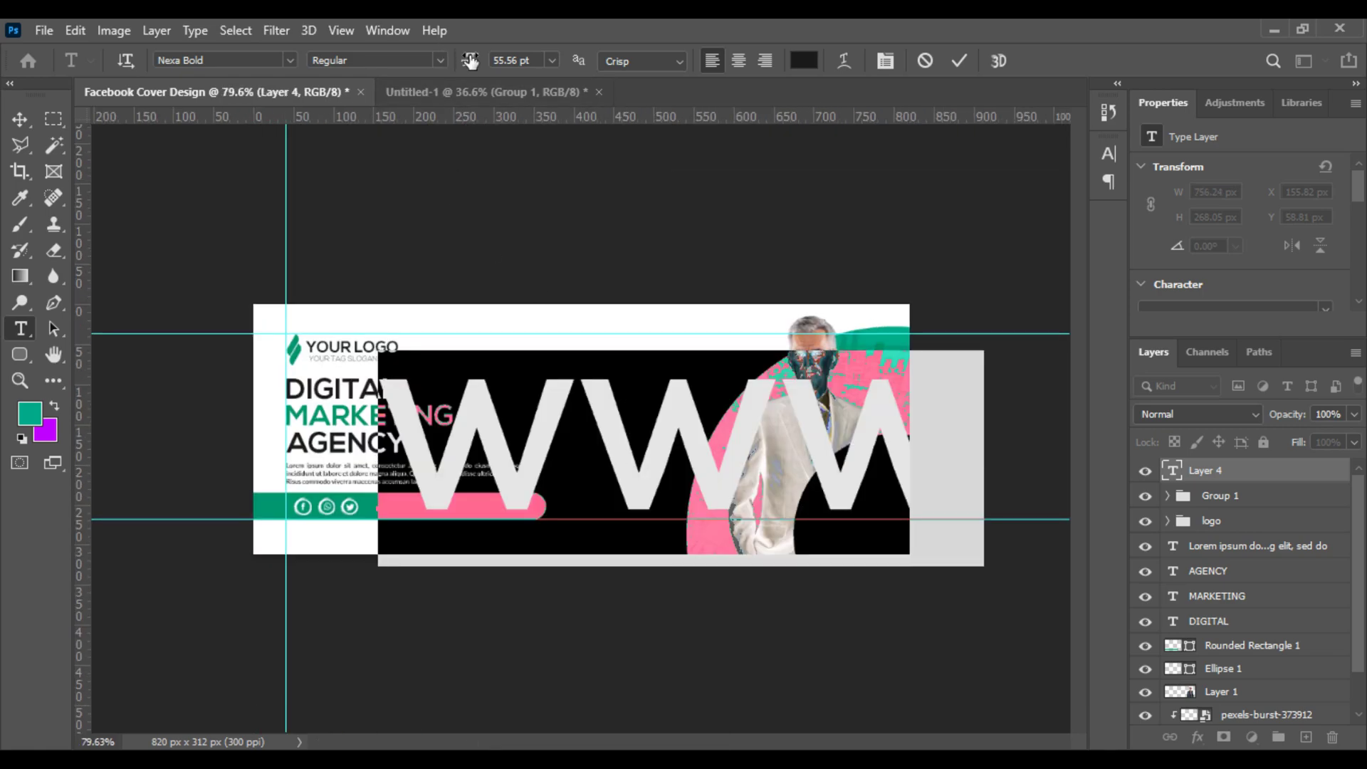
{"action": "left_click_drag", "start_coordinate": [476, 70], "coordinate": [427, 159]}
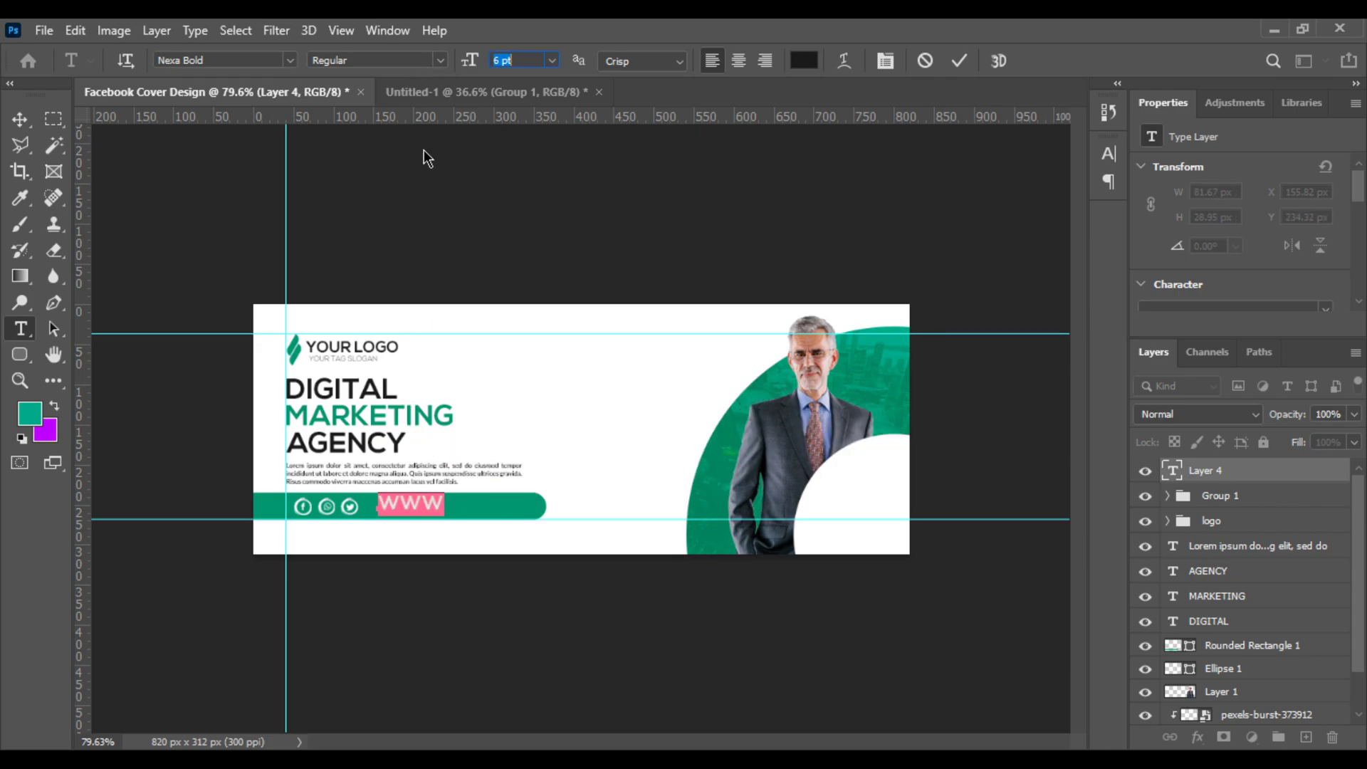
{"action": "left_click", "coordinate": [446, 496]}
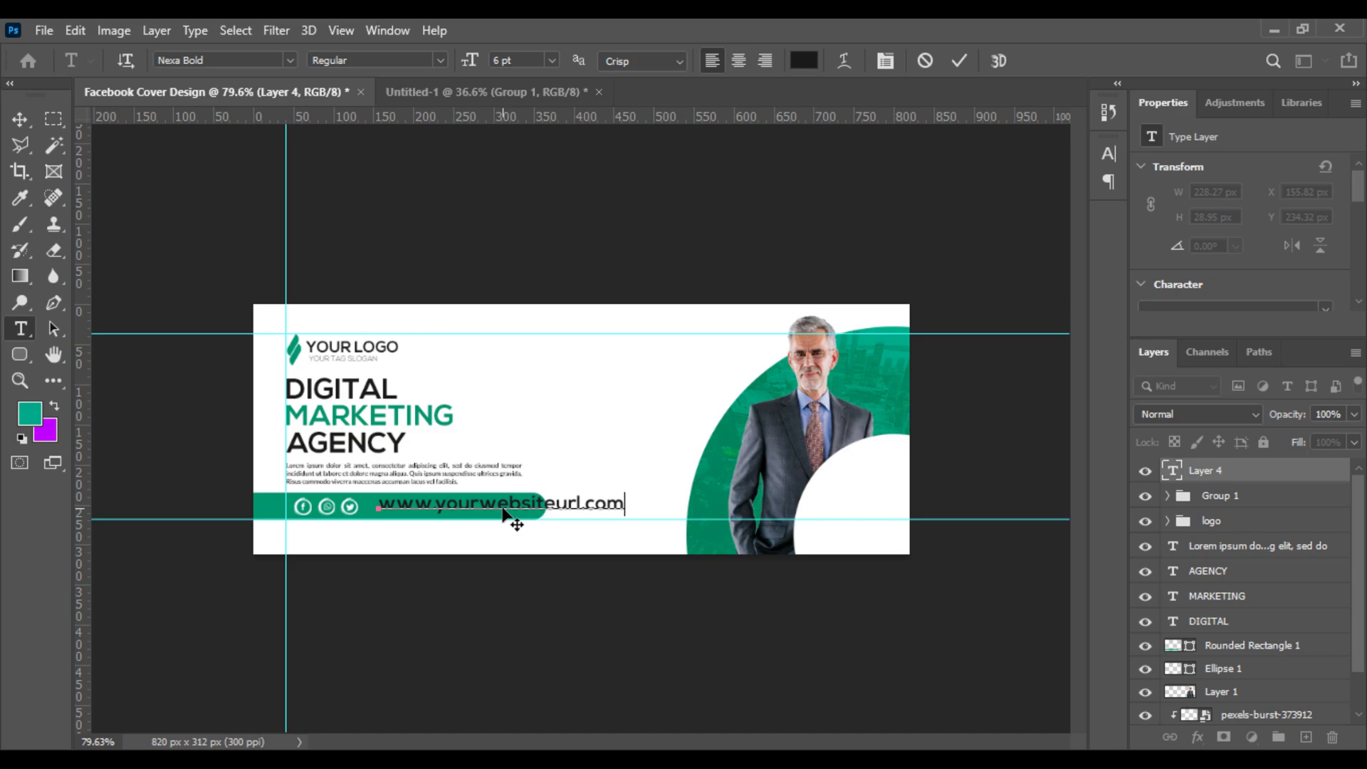
Step: Change the web address text color to white and commit the text
{"action": "key", "text": "ctrl+a"}
{"action": "left_click", "coordinate": [803, 61]}
{"action": "left_click", "coordinate": [840, 204]}
{"action": "left_click", "coordinate": [1284, 188]}
{"action": "scroll", "coordinate": [397, 458], "scroll_direction": "up", "scroll_amount": 4}
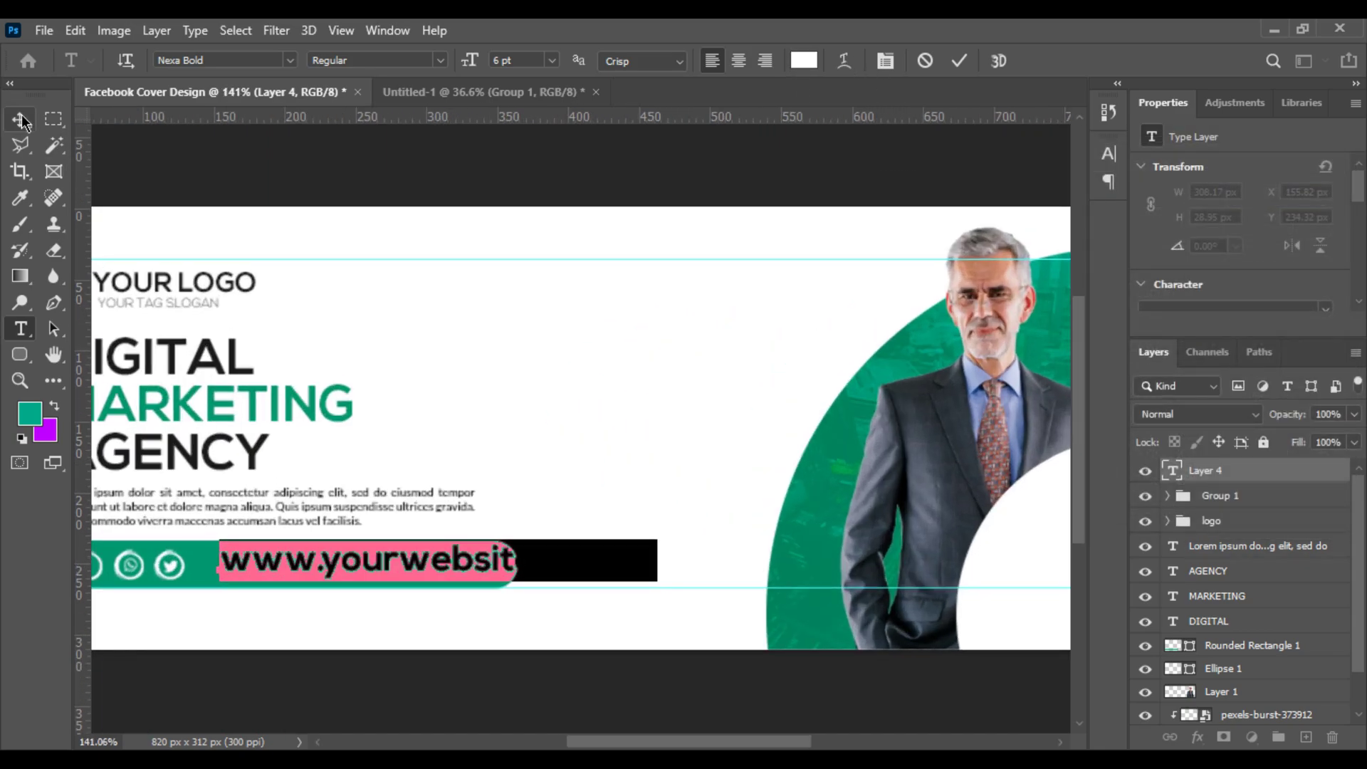
{"action": "key", "text": "ctrl+Return"}
Step: Scale the web address down to about 188 x 18 px and place it inside the green bar at about X 145, Y 243 px
{"action": "key", "text": "ctrl+t"}
{"action": "scroll", "coordinate": [681, 606], "scroll_direction": "up", "scroll_amount": 3}
{"action": "left_click_drag", "start_coordinate": [731, 564], "coordinate": [678, 580]}
{"action": "left_click_drag", "start_coordinate": [564, 547], "coordinate": [578, 553]}
{"action": "left_click_drag", "start_coordinate": [679, 553], "coordinate": [647, 552]}
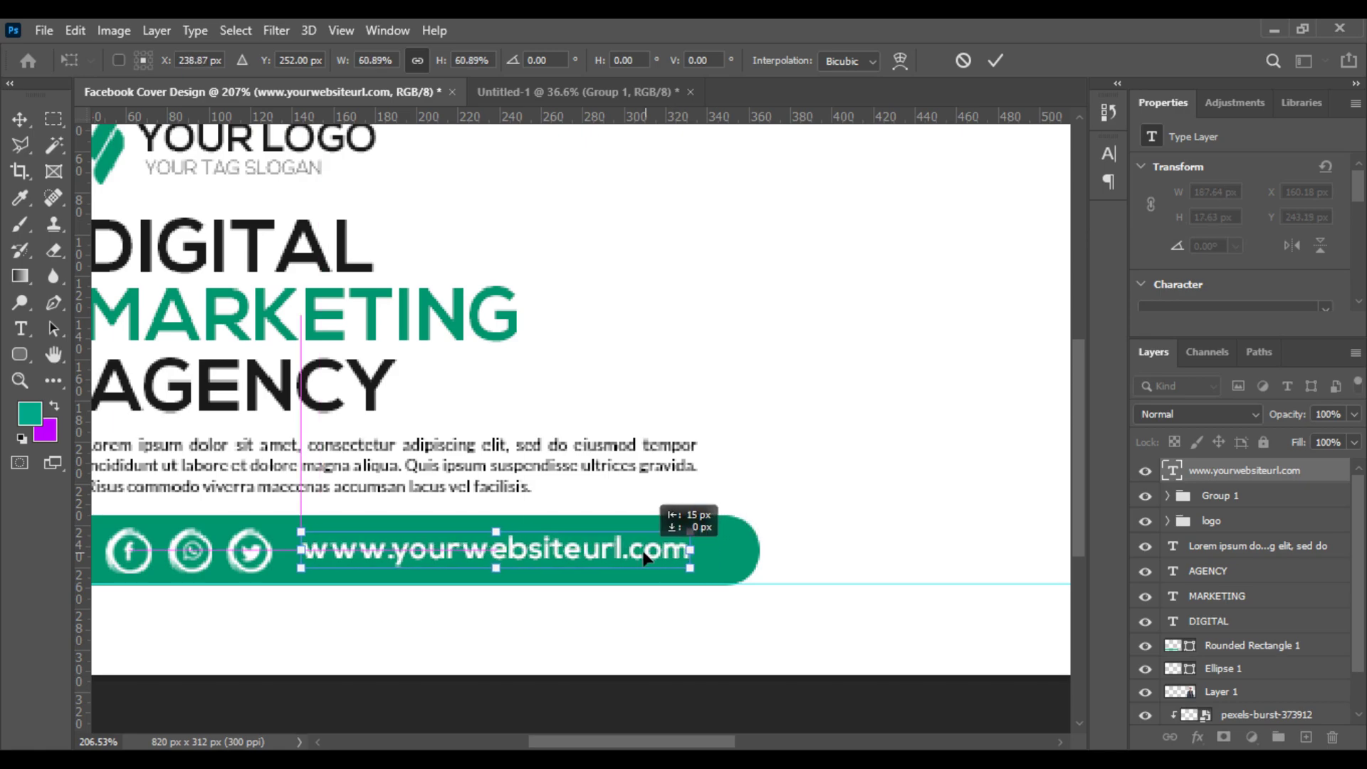
{"action": "key", "text": "Return"}
{"action": "key", "text": "ctrl+0"}
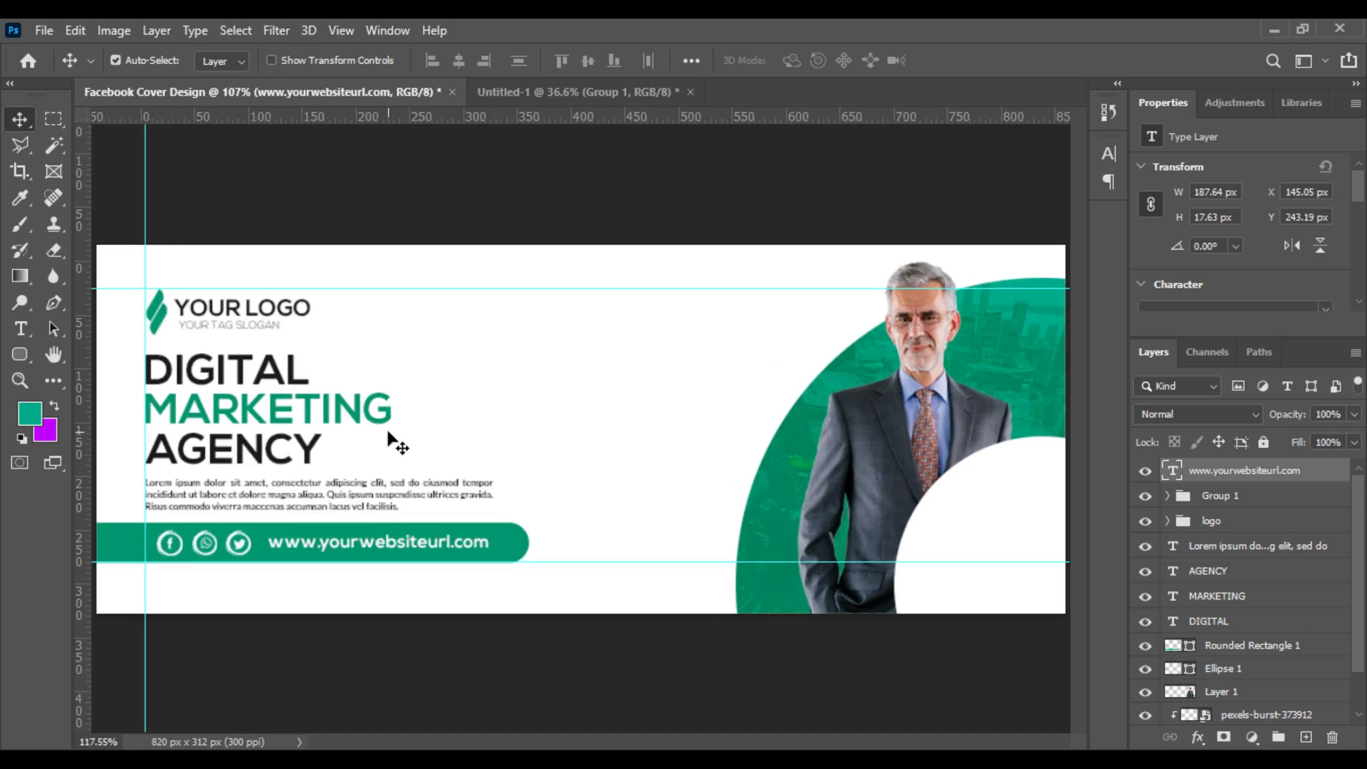
Step: Bring the sparkle stars layer from the Untitled-1 document into the Facebook Cover Design document and place it at X 358, Y -14 px
{"action": "left_click", "coordinate": [526, 92]}
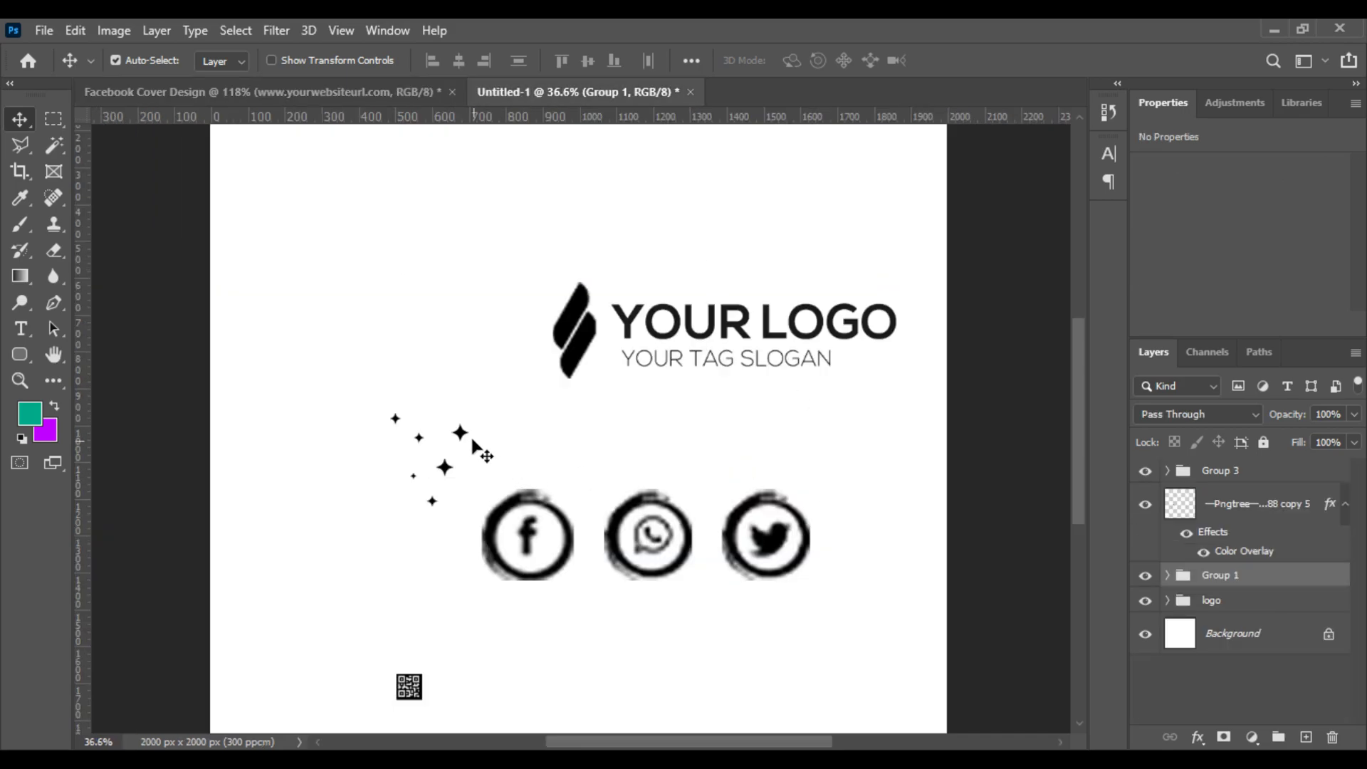
{"action": "left_click_drag", "start_coordinate": [463, 438], "coordinate": [661, 362]}
{"action": "scroll", "coordinate": [640, 410], "scroll_direction": "down", "scroll_amount": 4}
{"action": "key", "text": "ctrl+t"}
{"action": "scroll", "coordinate": [544, 382], "scroll_direction": "up", "scroll_amount": 5}
{"action": "key", "text": "Up"}
{"action": "key", "text": "Up"}
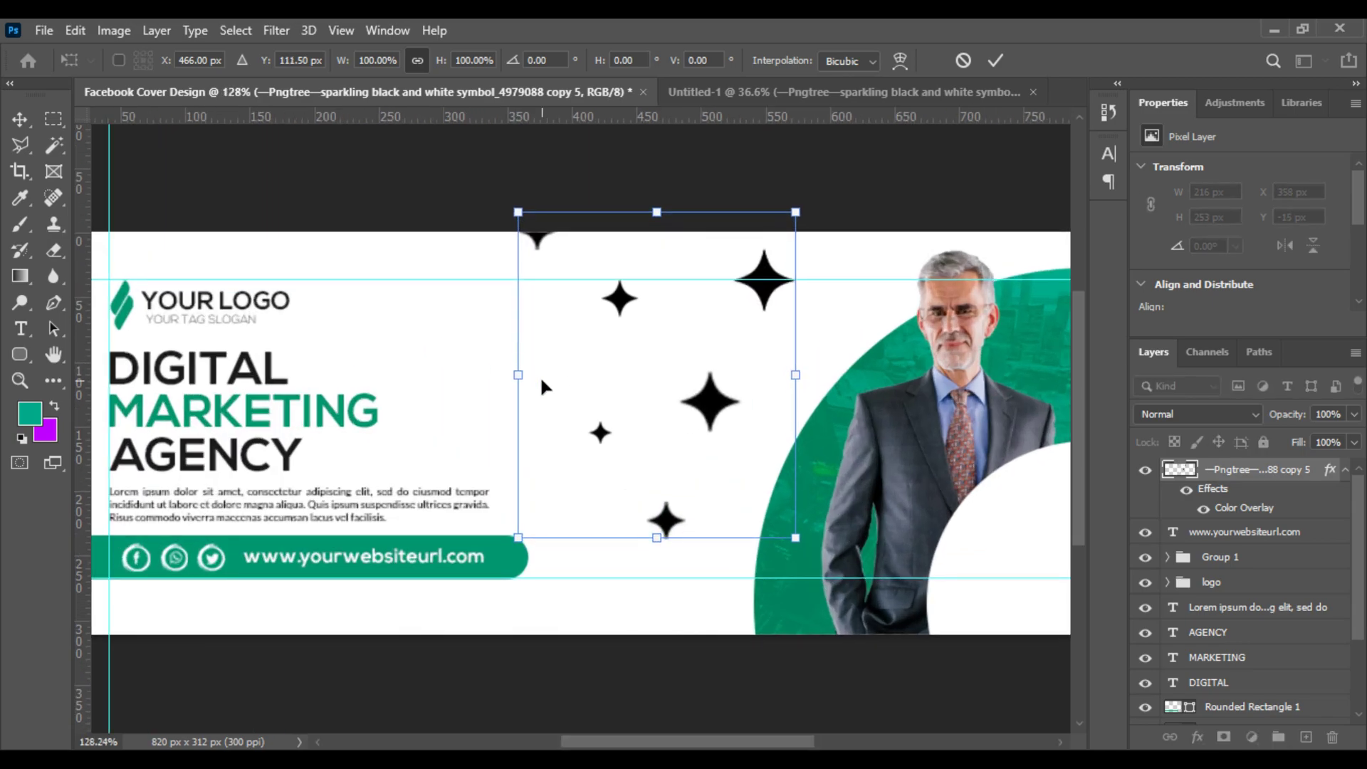
{"action": "key", "text": "Return"}
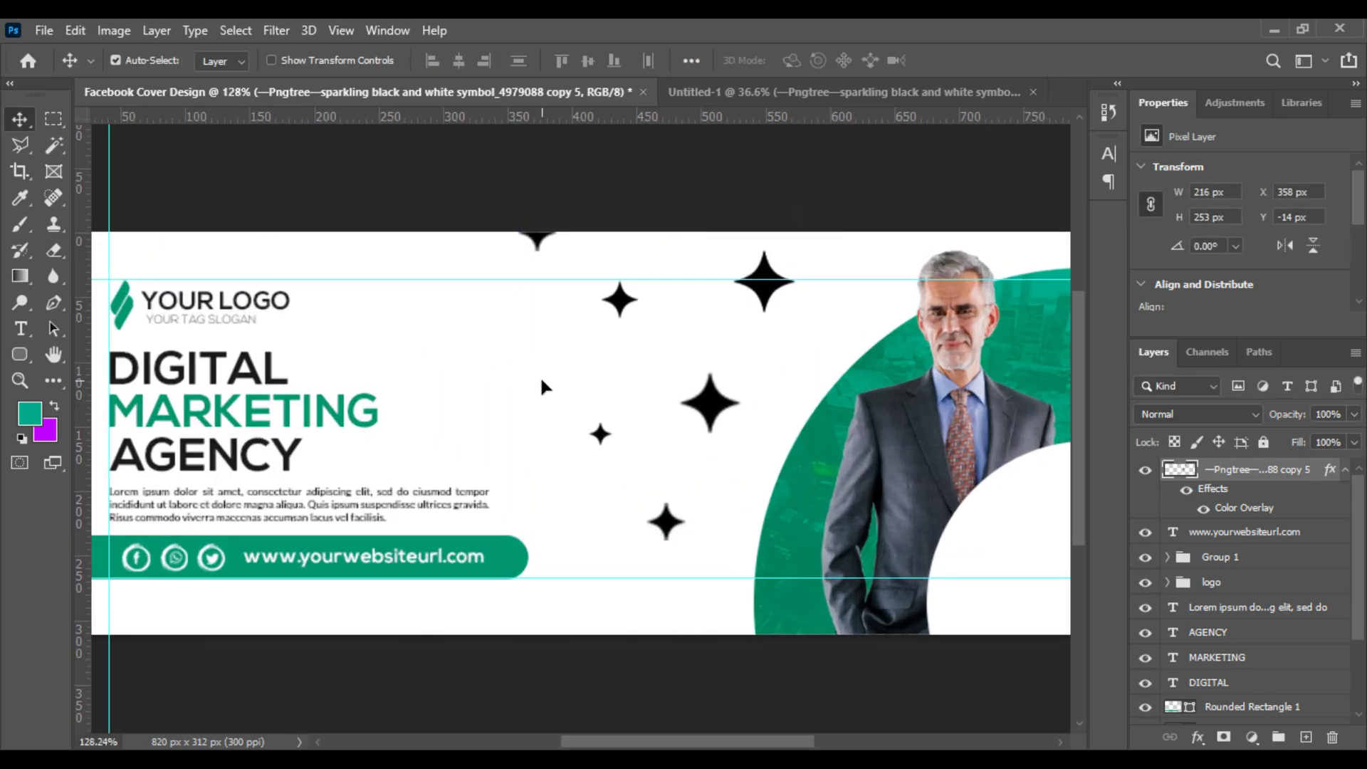
Step: Change the Color Overlay of the sparkle stars layer to the green bar's color, 00956e
{"action": "double_click", "coordinate": [1244, 508]}
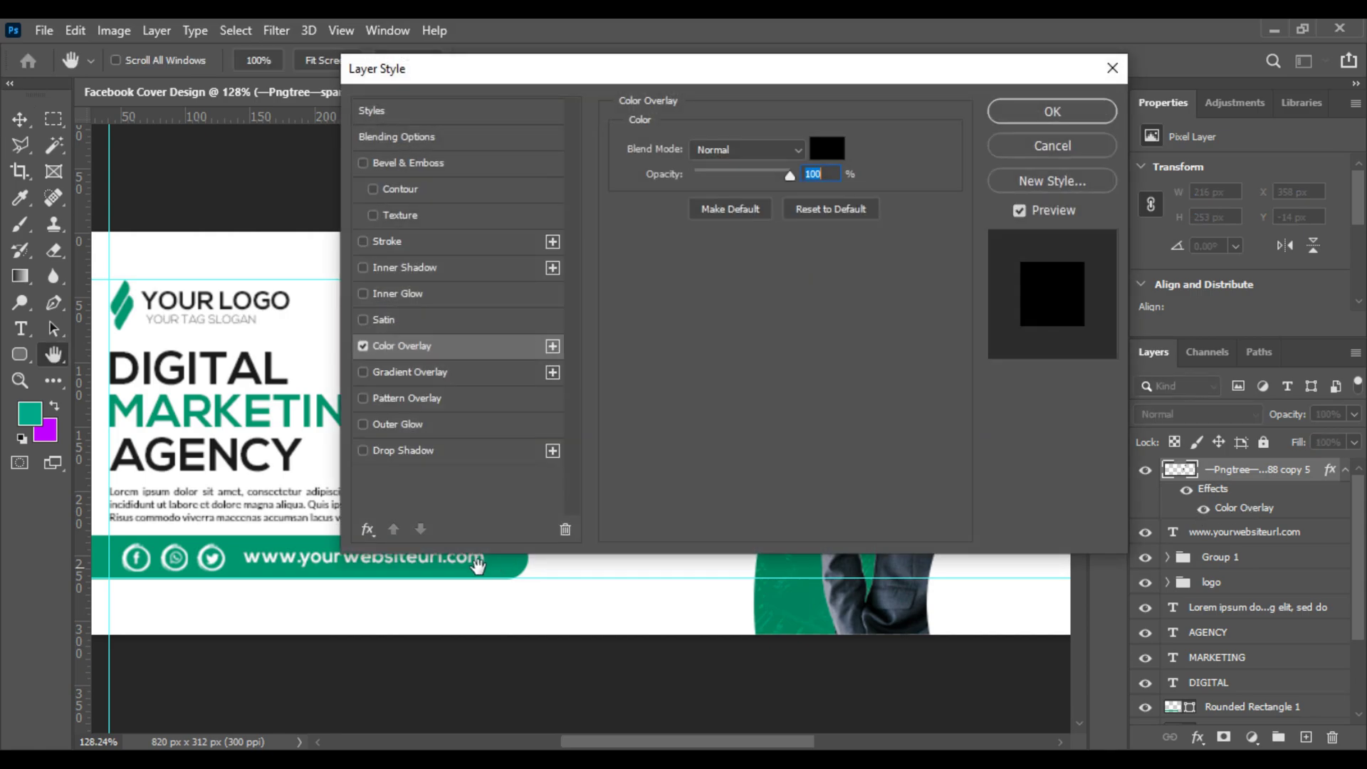
{"action": "left_click", "coordinate": [840, 158]}
{"action": "left_click", "coordinate": [260, 541]}
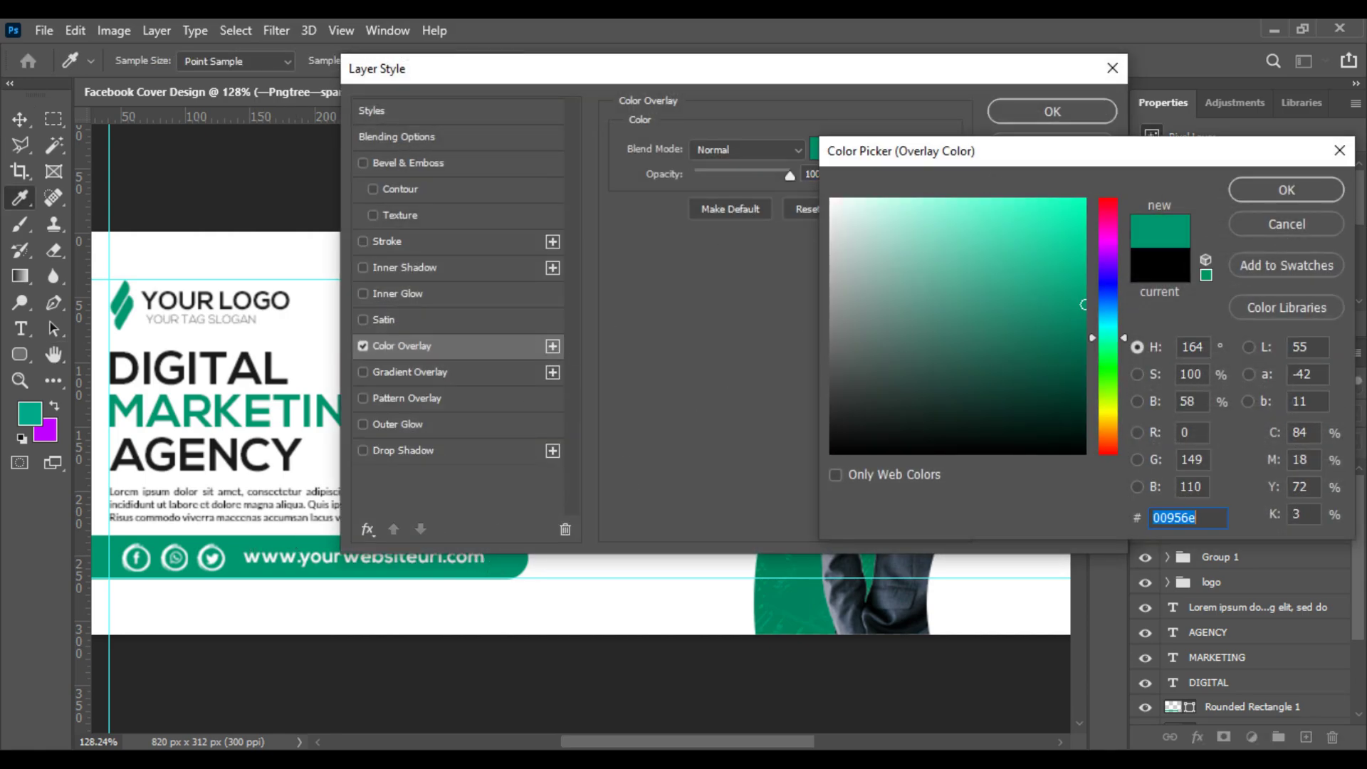
{"action": "left_click", "coordinate": [1286, 191]}
{"action": "left_click", "coordinate": [1052, 111]}
{"action": "scroll", "coordinate": [650, 463], "scroll_direction": "down", "scroll_amount": 1}
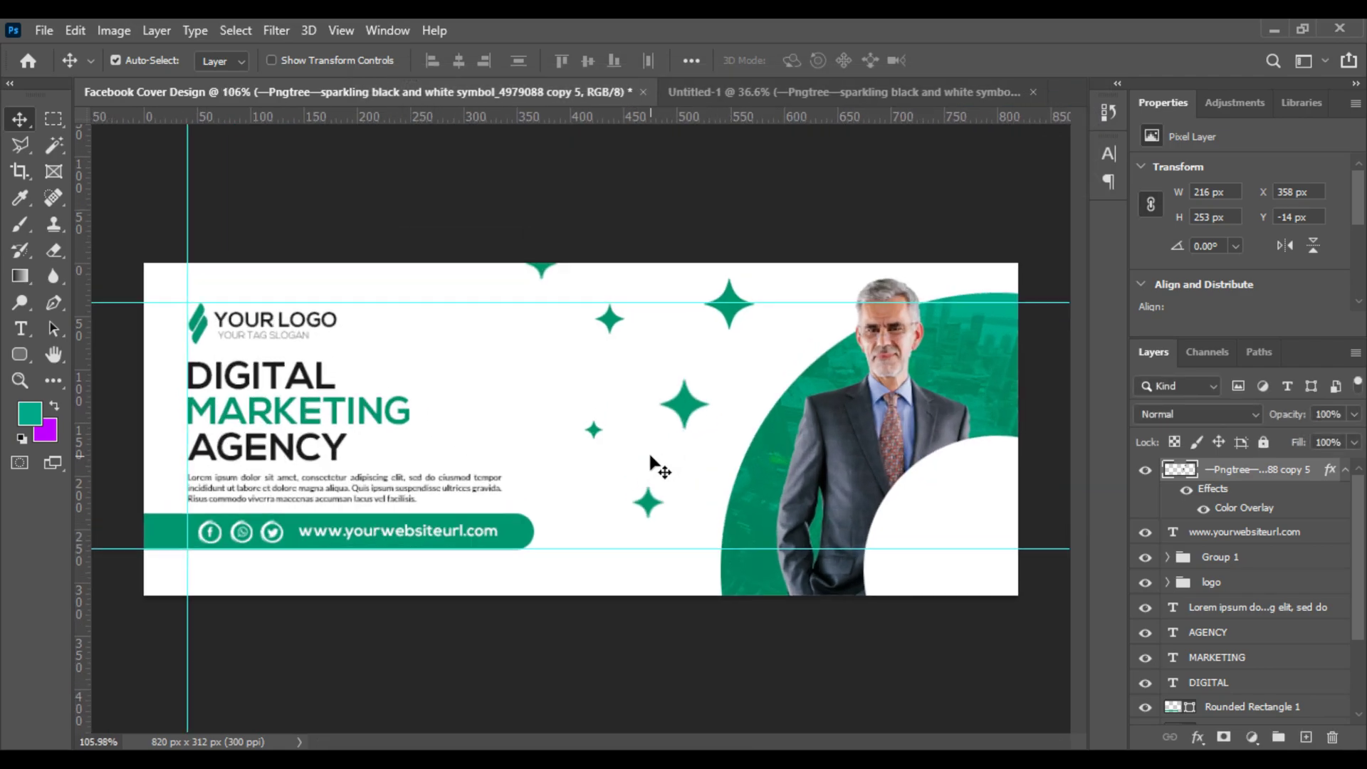
Step: Bring the QR code group, Group 3, from Untitled-1 into the cover and center it in the white circle at about X 766, Y 256 px
{"action": "left_click_drag", "start_coordinate": [1225, 470], "coordinate": [838, 507]}
{"action": "scroll", "coordinate": [591, 429], "scroll_direction": "down", "scroll_amount": 5}
{"action": "key", "text": "ctrl+t"}
{"action": "scroll", "coordinate": [838, 507], "scroll_direction": "up", "scroll_amount": 5}
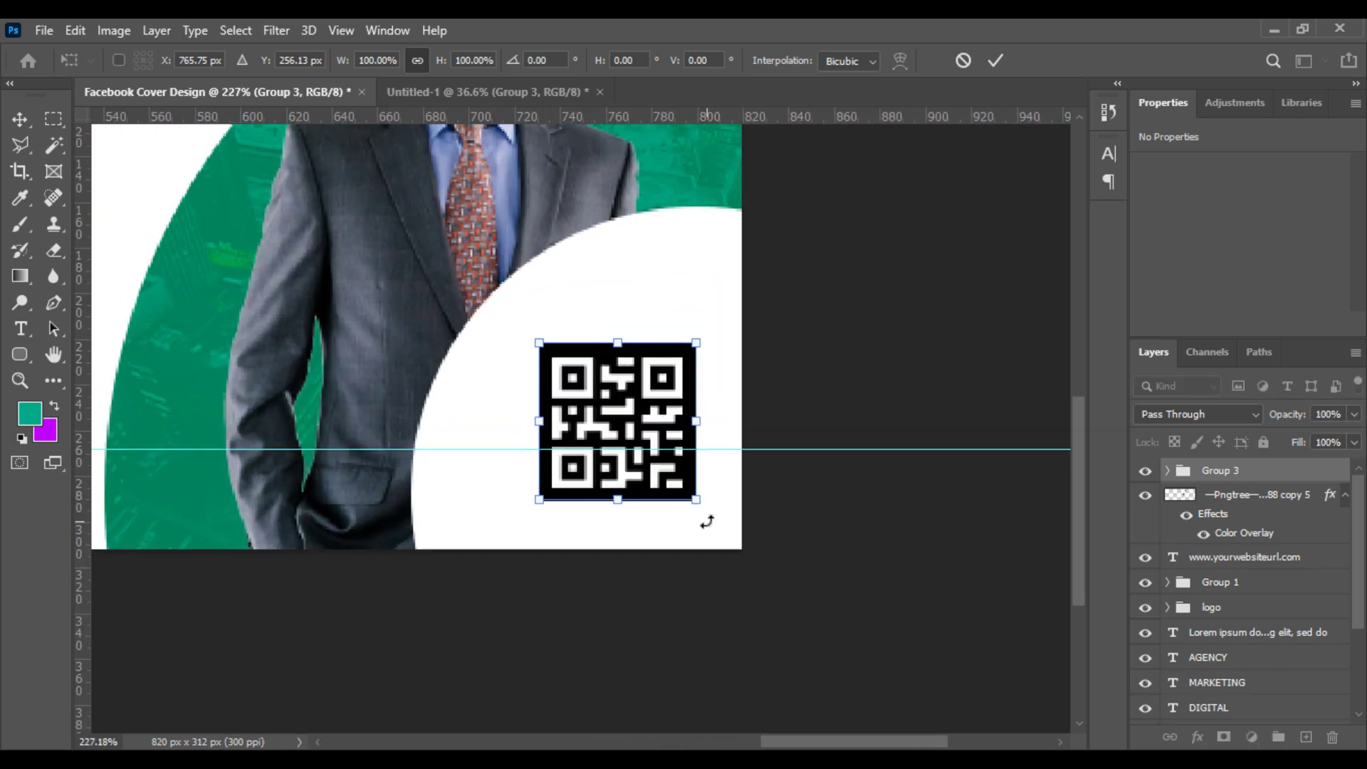
{"action": "scroll", "coordinate": [707, 522], "scroll_direction": "up", "scroll_amount": 1}
{"action": "scroll", "coordinate": [711, 518], "scroll_direction": "down", "scroll_amount": 3}
{"action": "key", "text": "Return"}
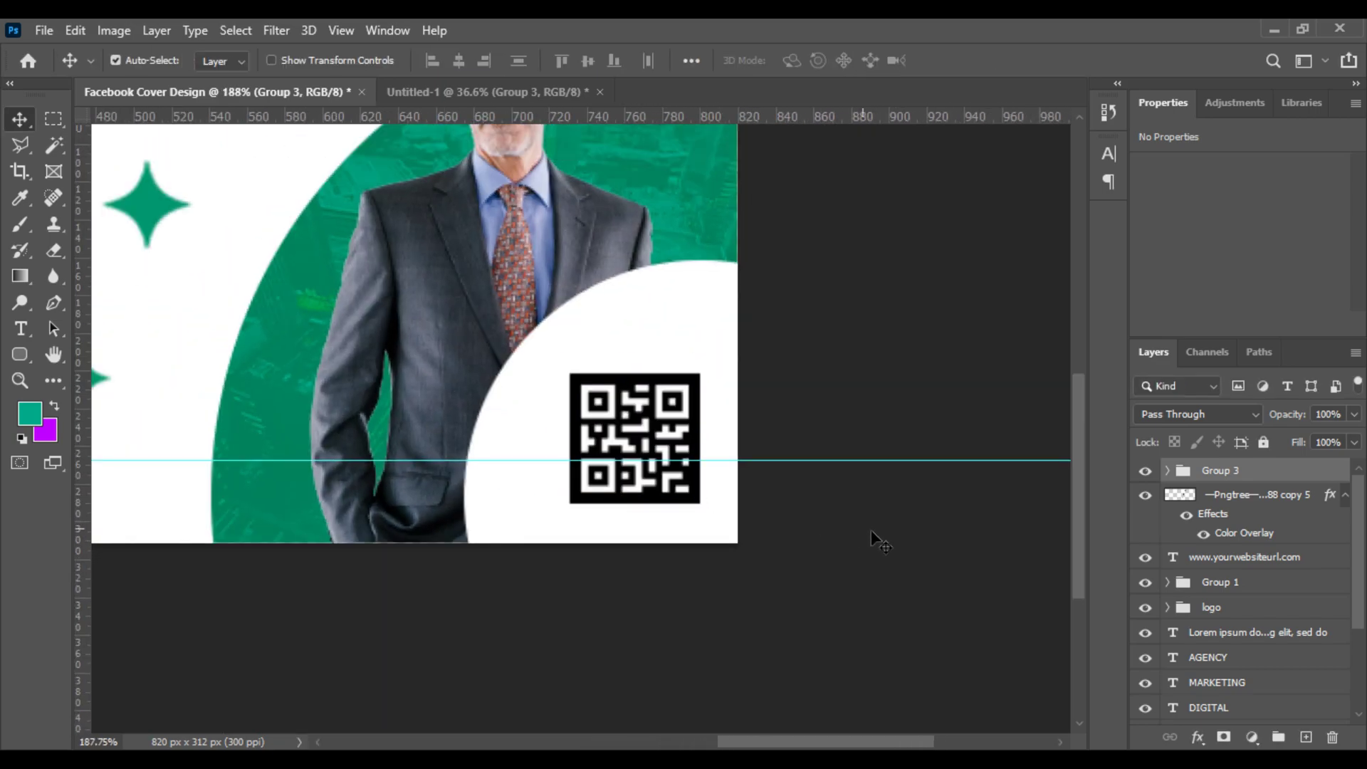
Step: Fill Rectangle 1 behind the QR code with the stars' green, 00956e, and collapse Group 3
{"action": "scroll", "coordinate": [869, 543], "scroll_direction": "down", "scroll_amount": 1}
{"action": "left_click", "coordinate": [1168, 472]}
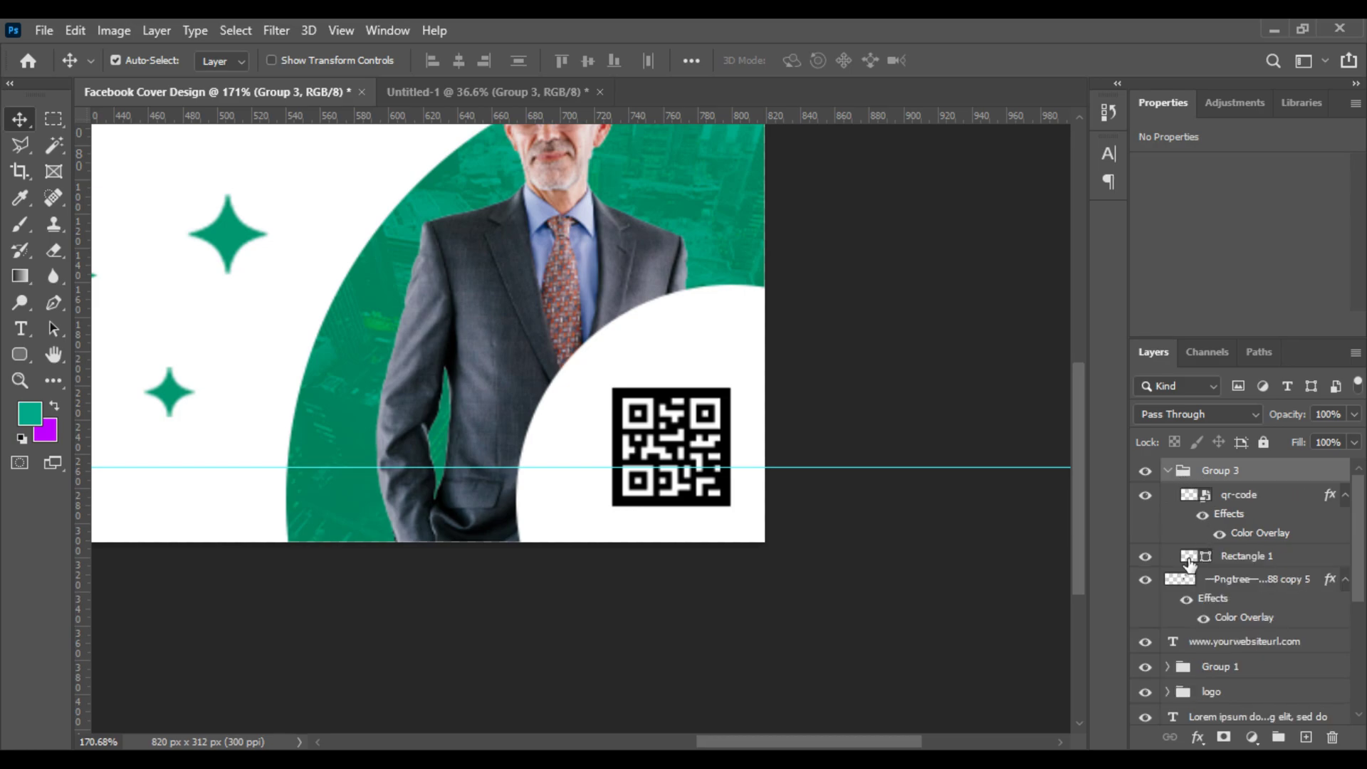
{"action": "double_click", "coordinate": [1190, 557]}
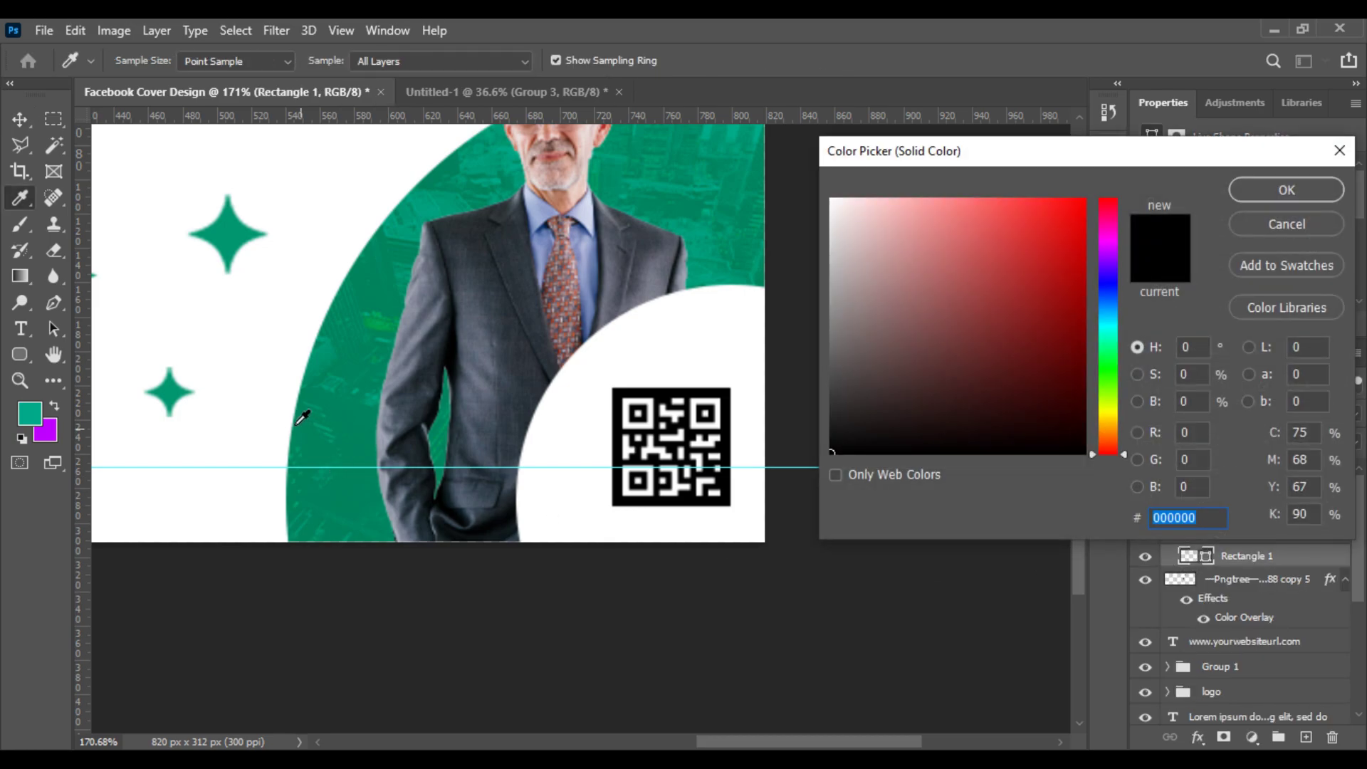
{"action": "left_click", "coordinate": [231, 233]}
{"action": "left_click", "coordinate": [1256, 194]}
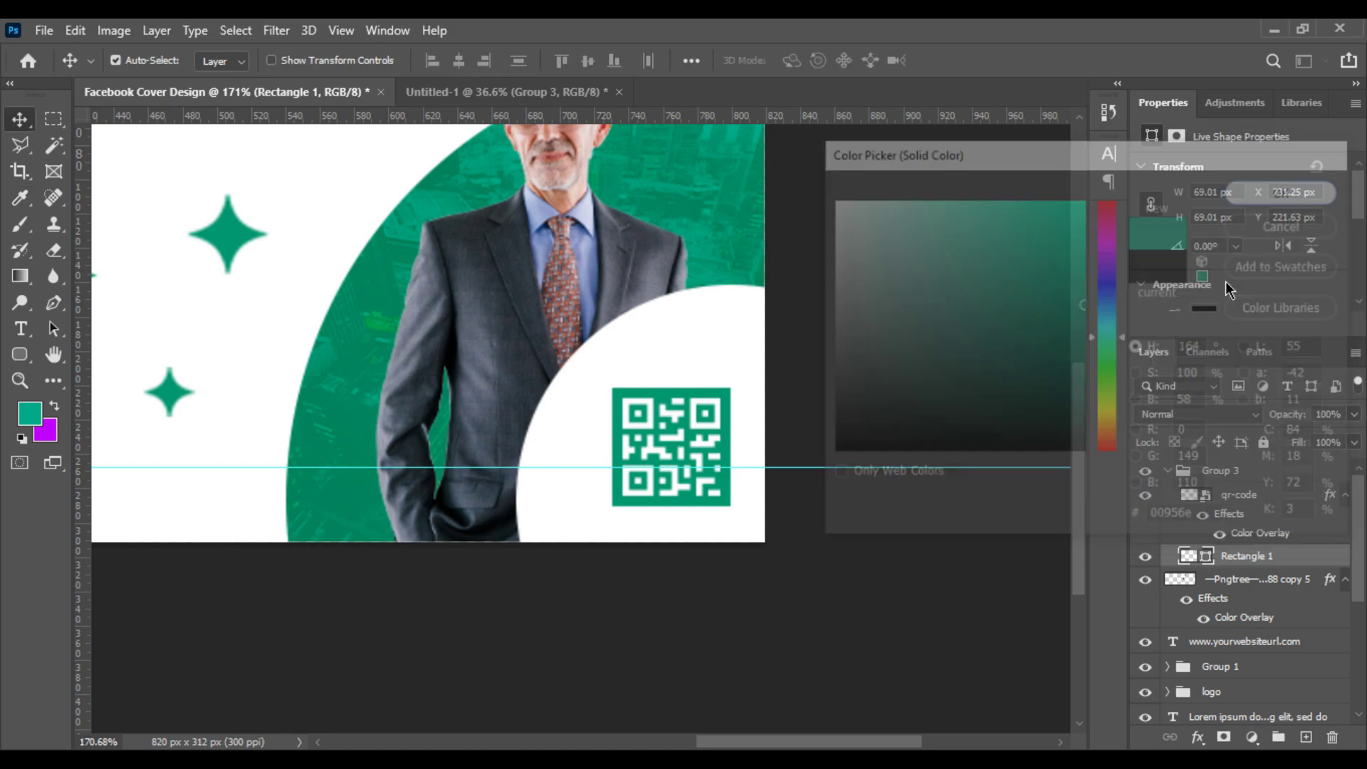
{"action": "left_click", "coordinate": [1166, 477]}
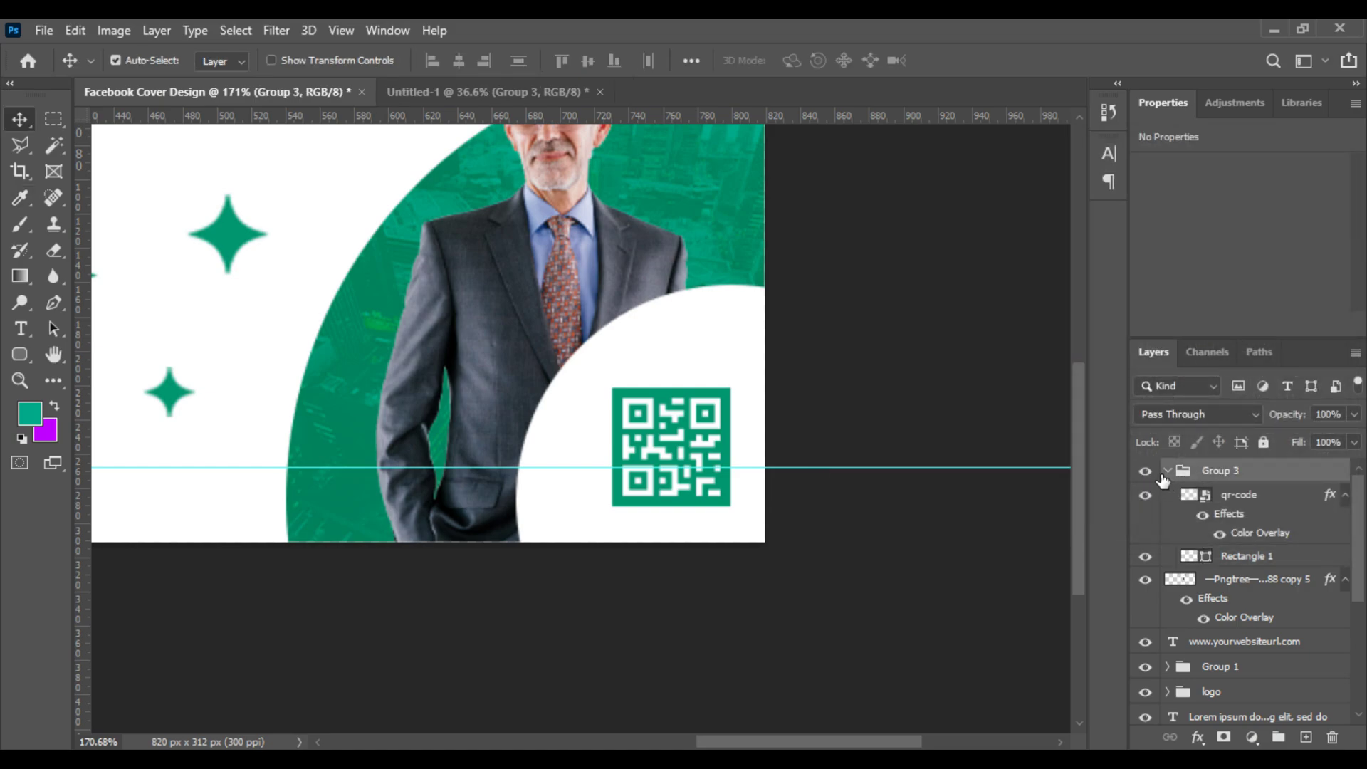
{"action": "left_click", "coordinate": [1168, 473]}
Step: Clear the guides from the cover's canvas
{"action": "scroll", "coordinate": [762, 397], "scroll_direction": "down", "scroll_amount": 5}
{"action": "scroll", "coordinate": [678, 398], "scroll_direction": "up", "scroll_amount": 3}
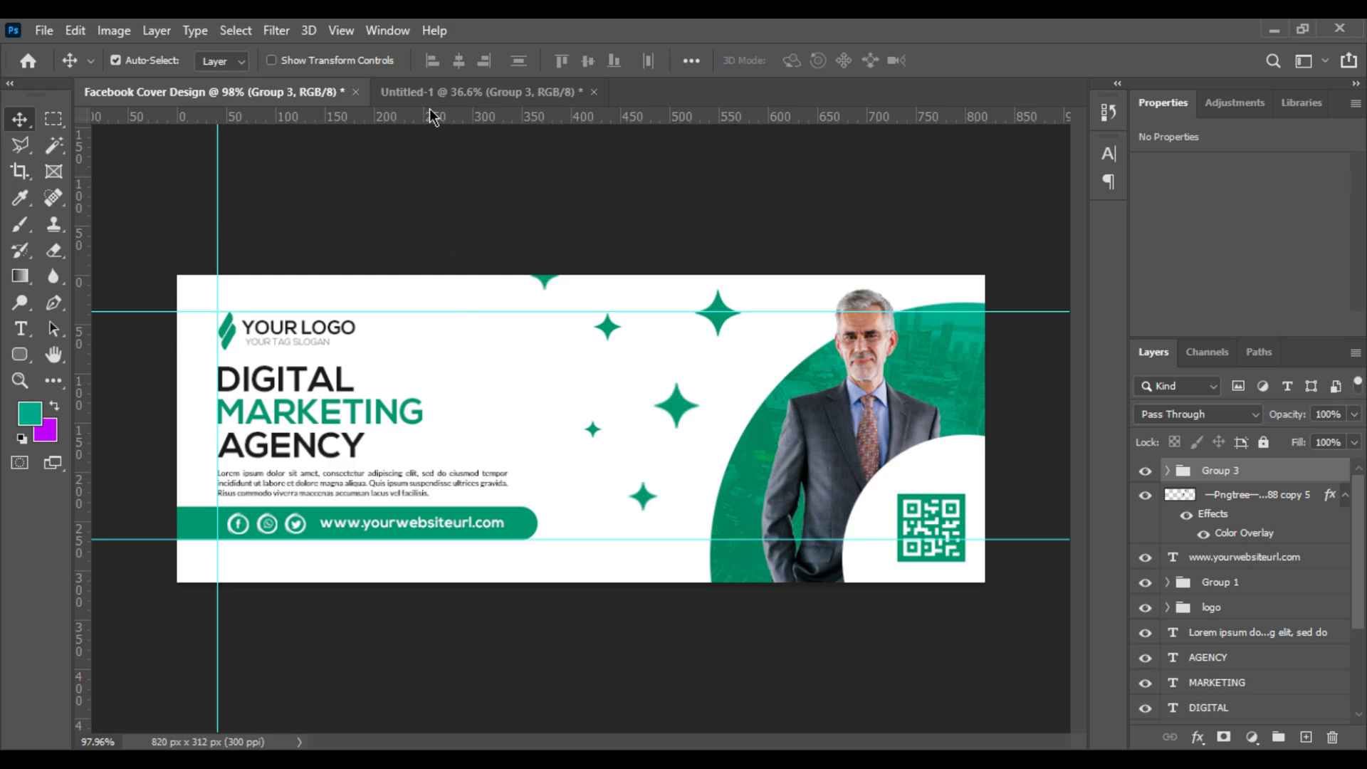
{"action": "left_click", "coordinate": [340, 30]}
{"action": "left_click", "coordinate": [372, 575]}
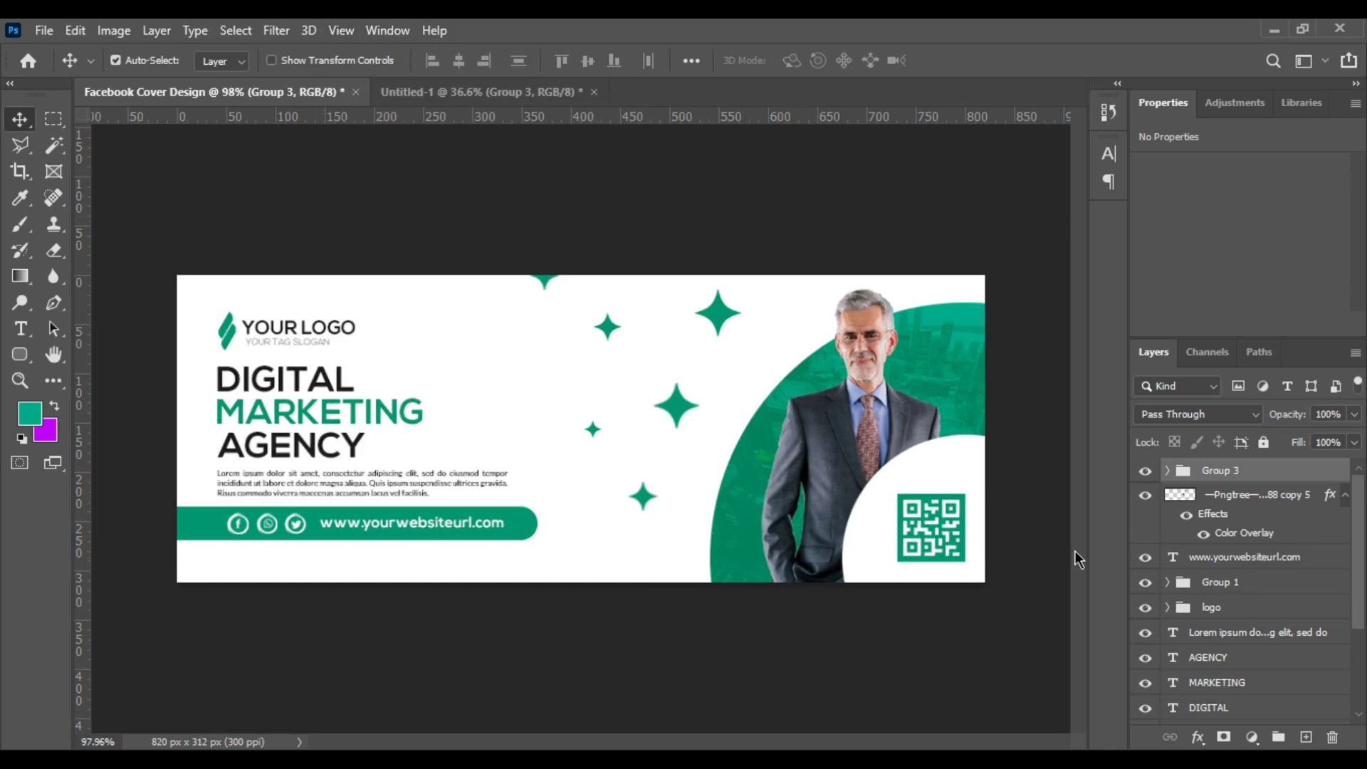
Step: Put all layers above Background, from Group 3 down to Ellipse 1 copy, into one group
{"action": "scroll", "coordinate": [1277, 629], "scroll_direction": "down", "scroll_amount": 3}
{"action": "left_click", "coordinate": [1271, 690], "text": "shift"}
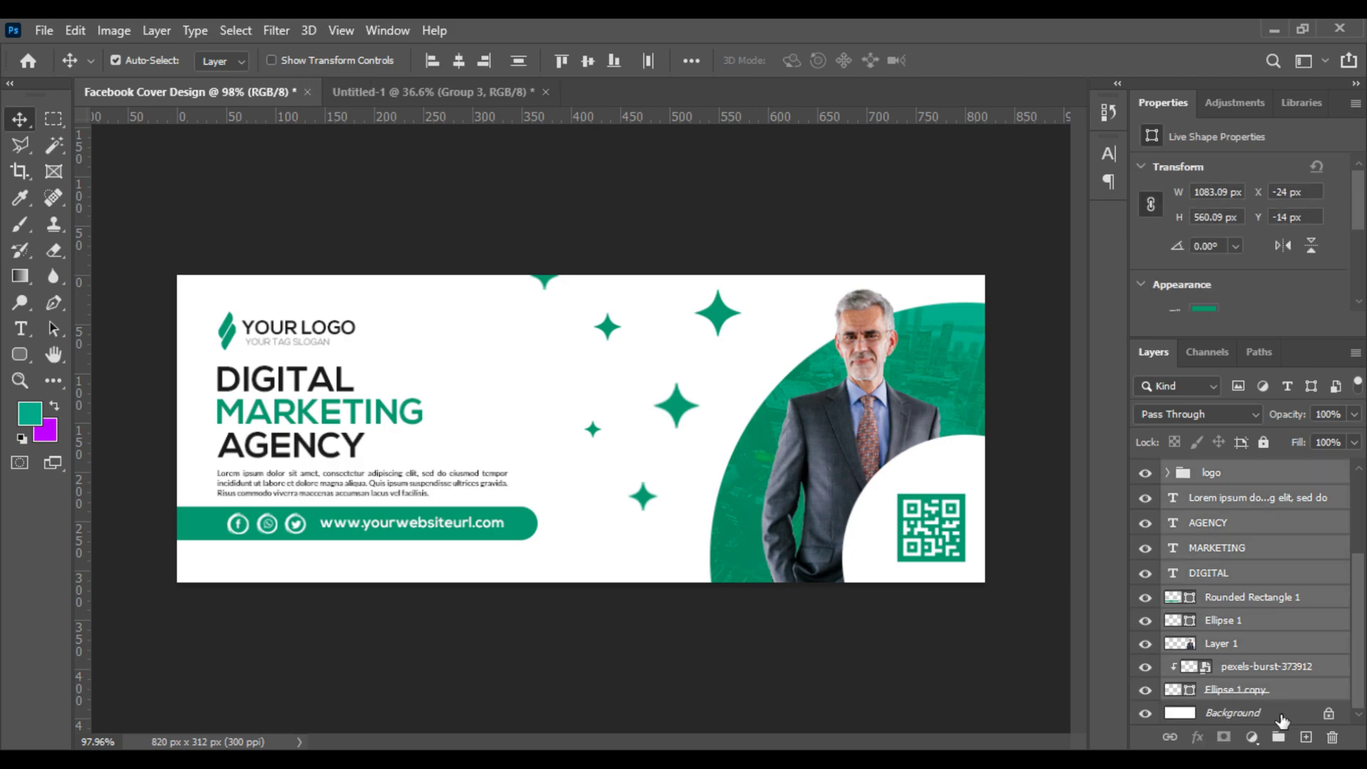
{"action": "left_click", "coordinate": [1279, 737]}
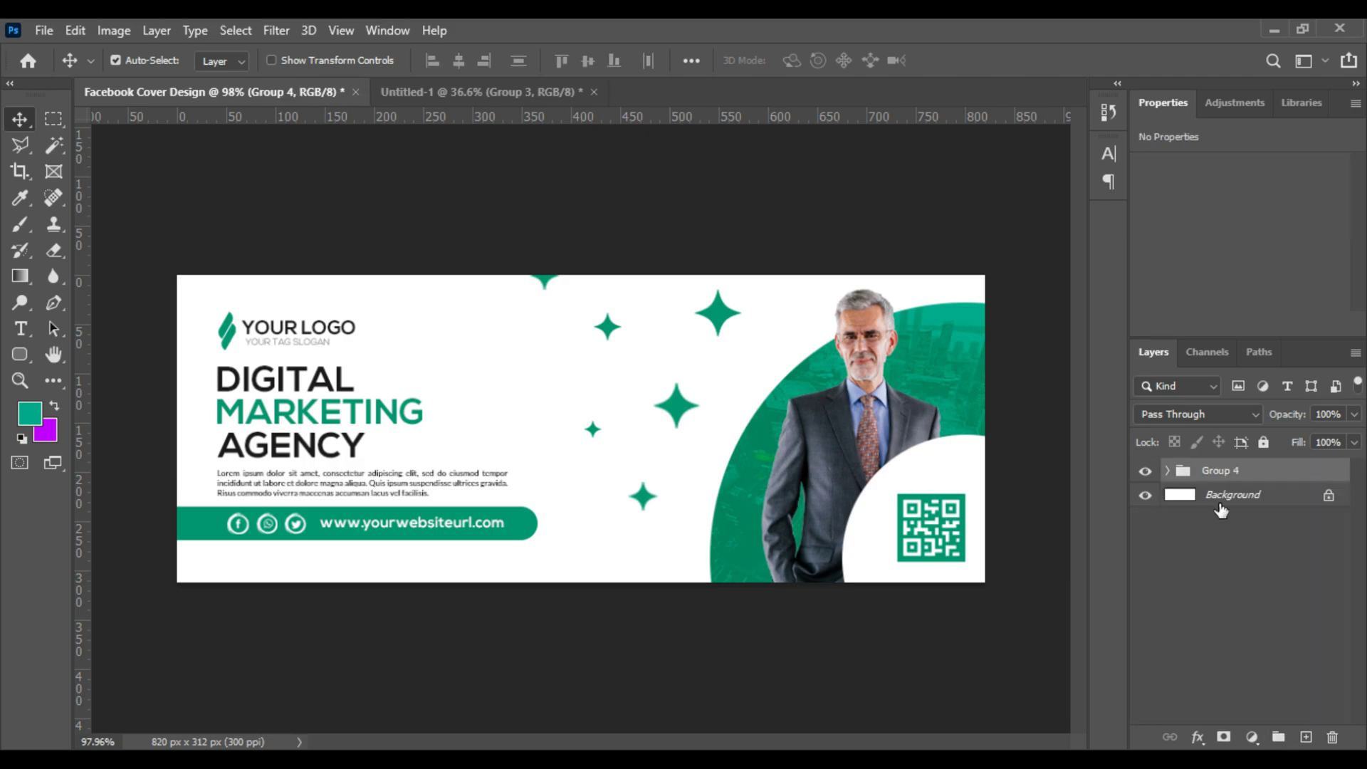
Step: Duplicate Group 4 as Group 4 copy and merge the copy into a single pixel layer
{"action": "right_click", "coordinate": [1252, 473]}
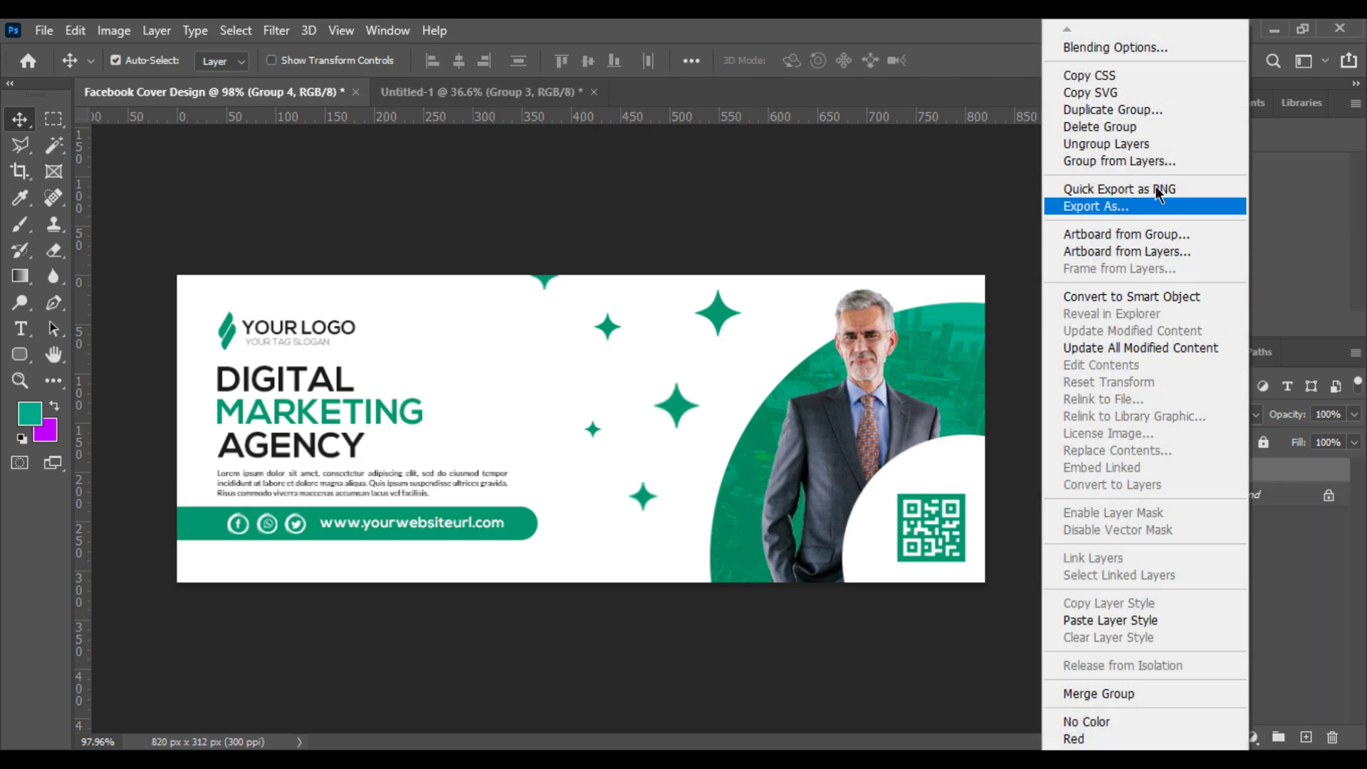
{"action": "left_click", "coordinate": [1122, 110]}
{"action": "left_click", "coordinate": [870, 211]}
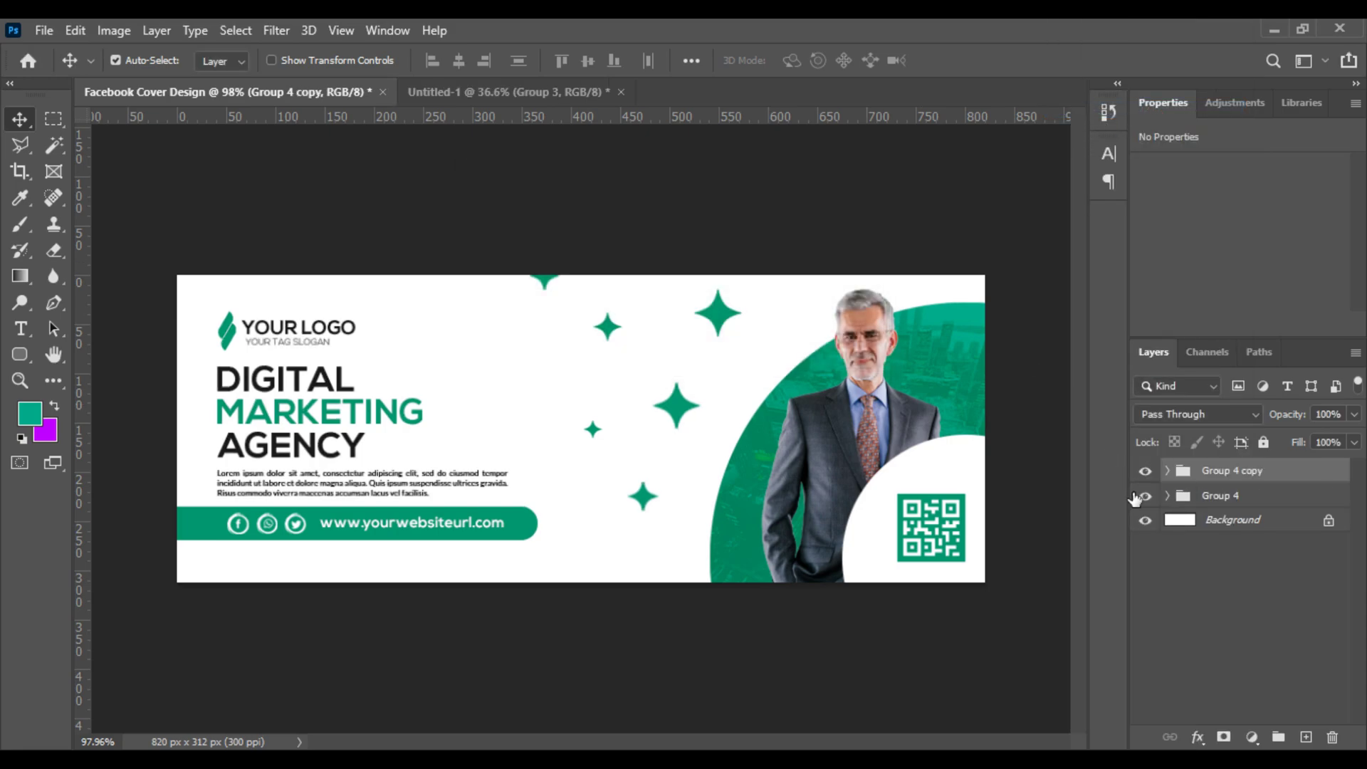
{"action": "right_click", "coordinate": [1269, 470]}
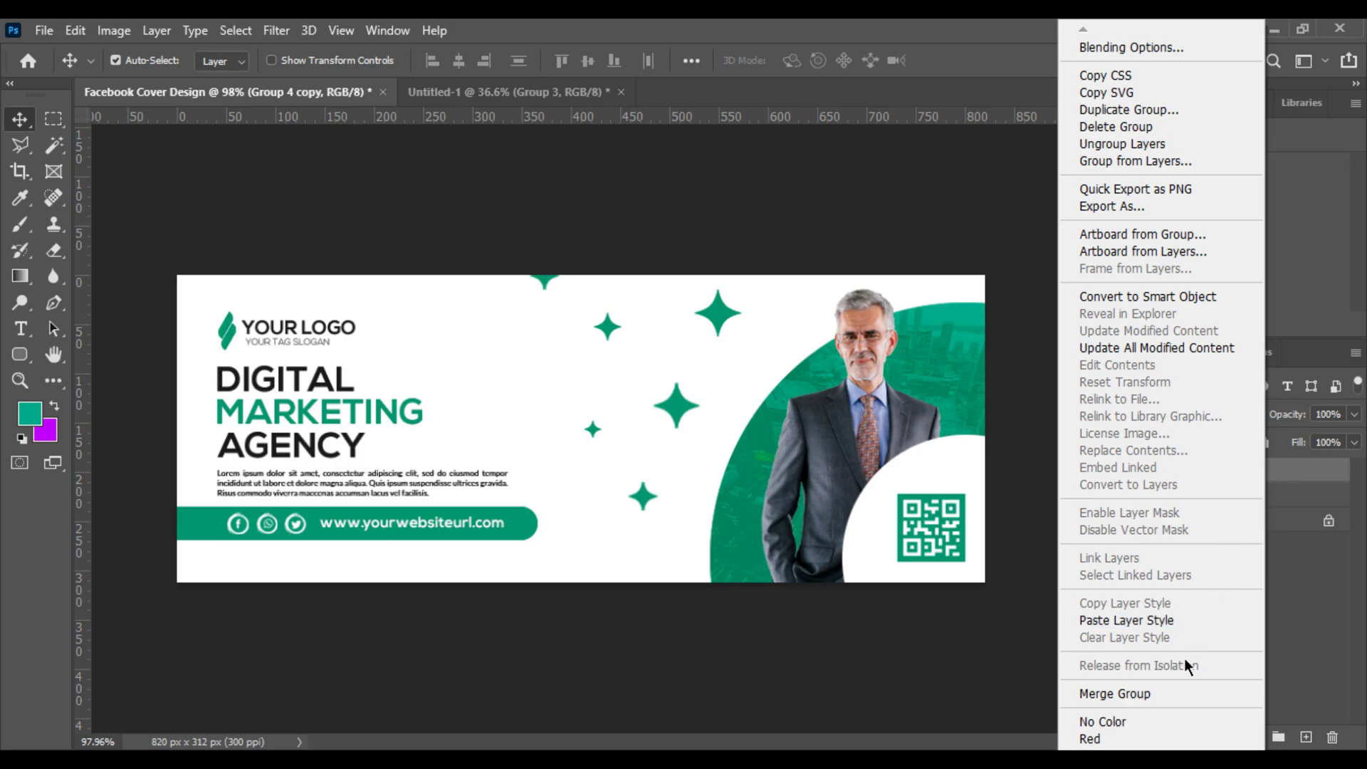
{"action": "left_click", "coordinate": [1171, 692]}
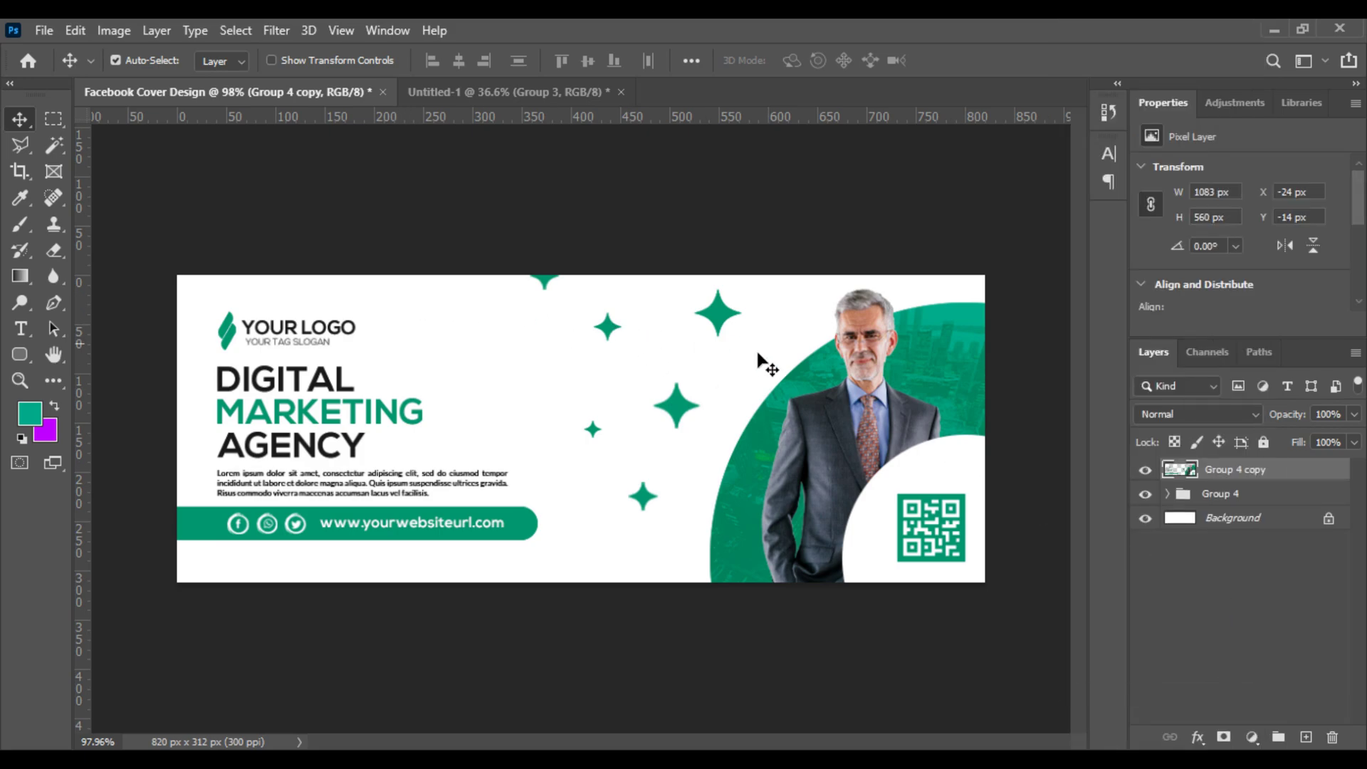
Step: Add a white Solid Color fill layer between Group 4 and Group 4 copy
{"action": "left_click", "coordinate": [1213, 494]}
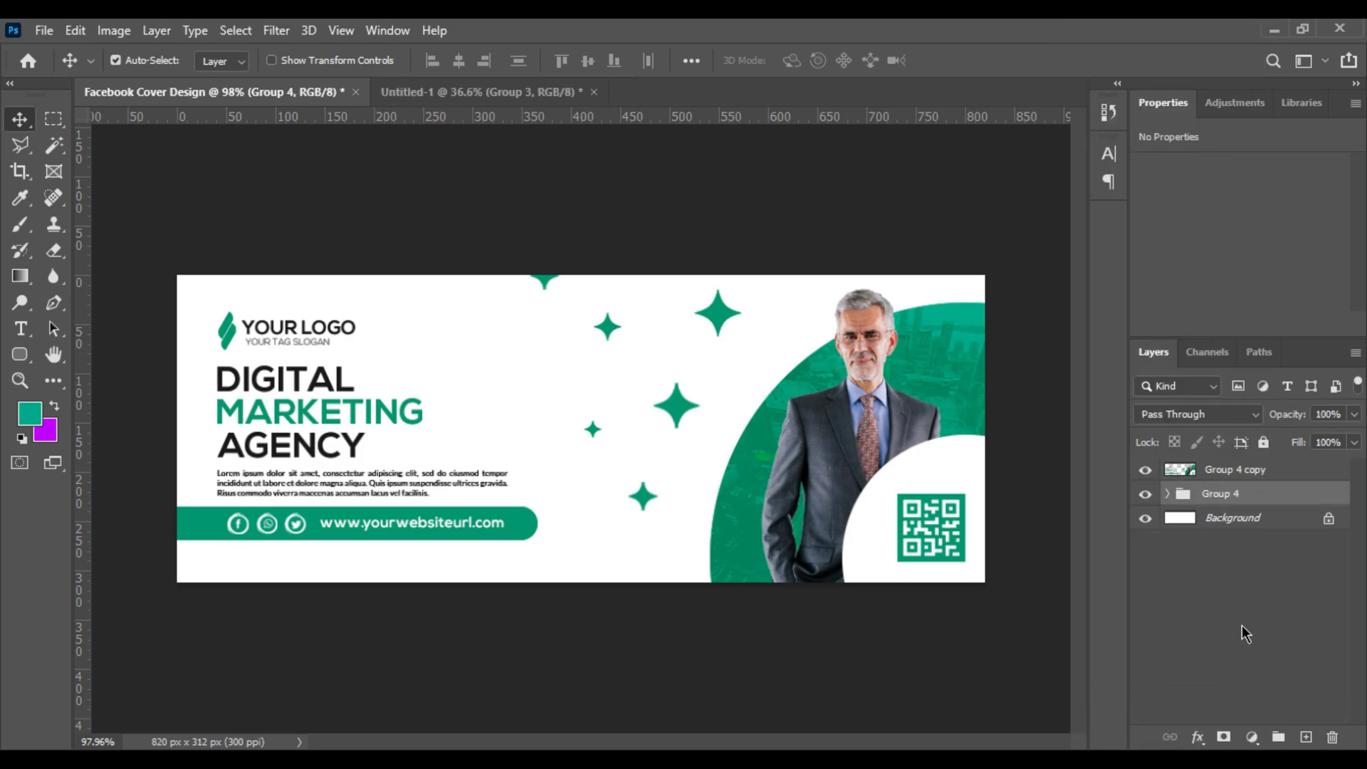
{"action": "left_click", "coordinate": [1255, 739]}
{"action": "left_click", "coordinate": [1229, 379]}
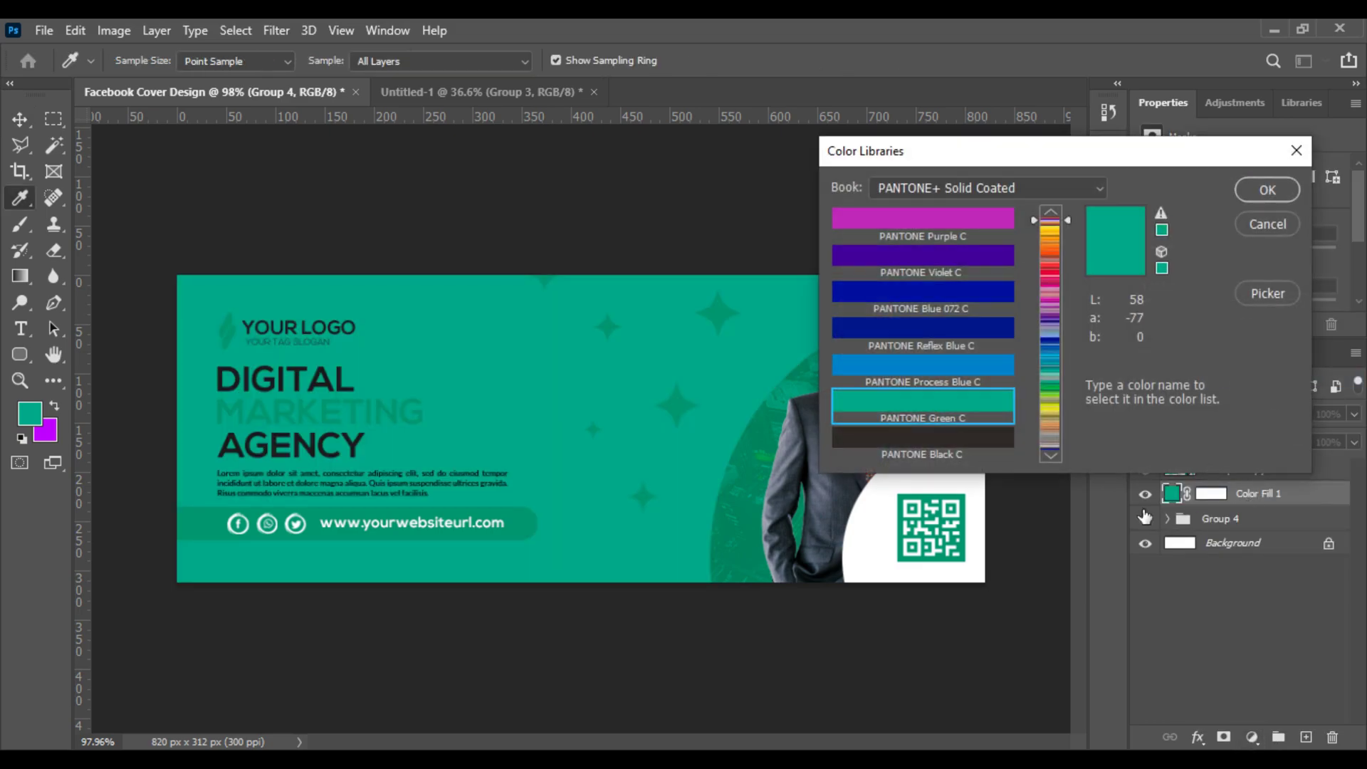
{"action": "left_click", "coordinate": [1254, 286]}
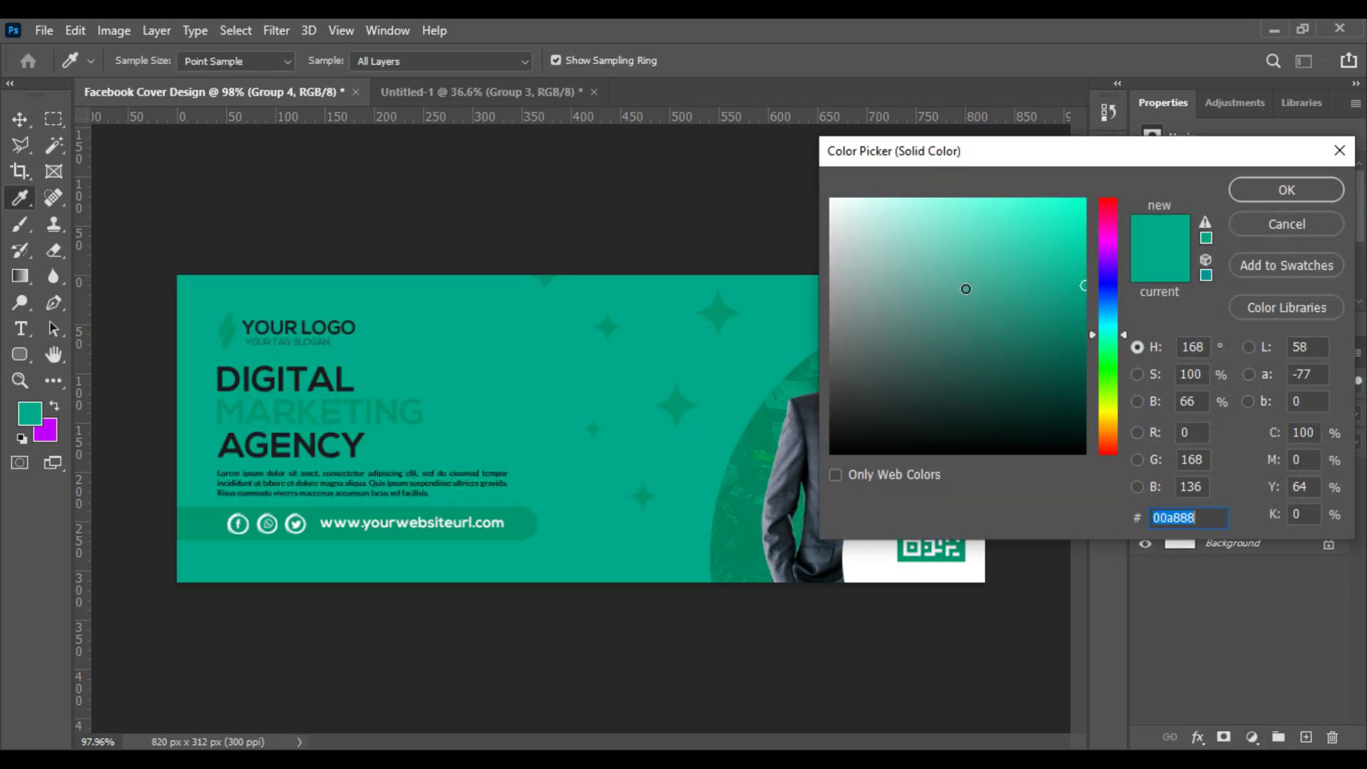
{"action": "left_click", "coordinate": [1280, 192]}
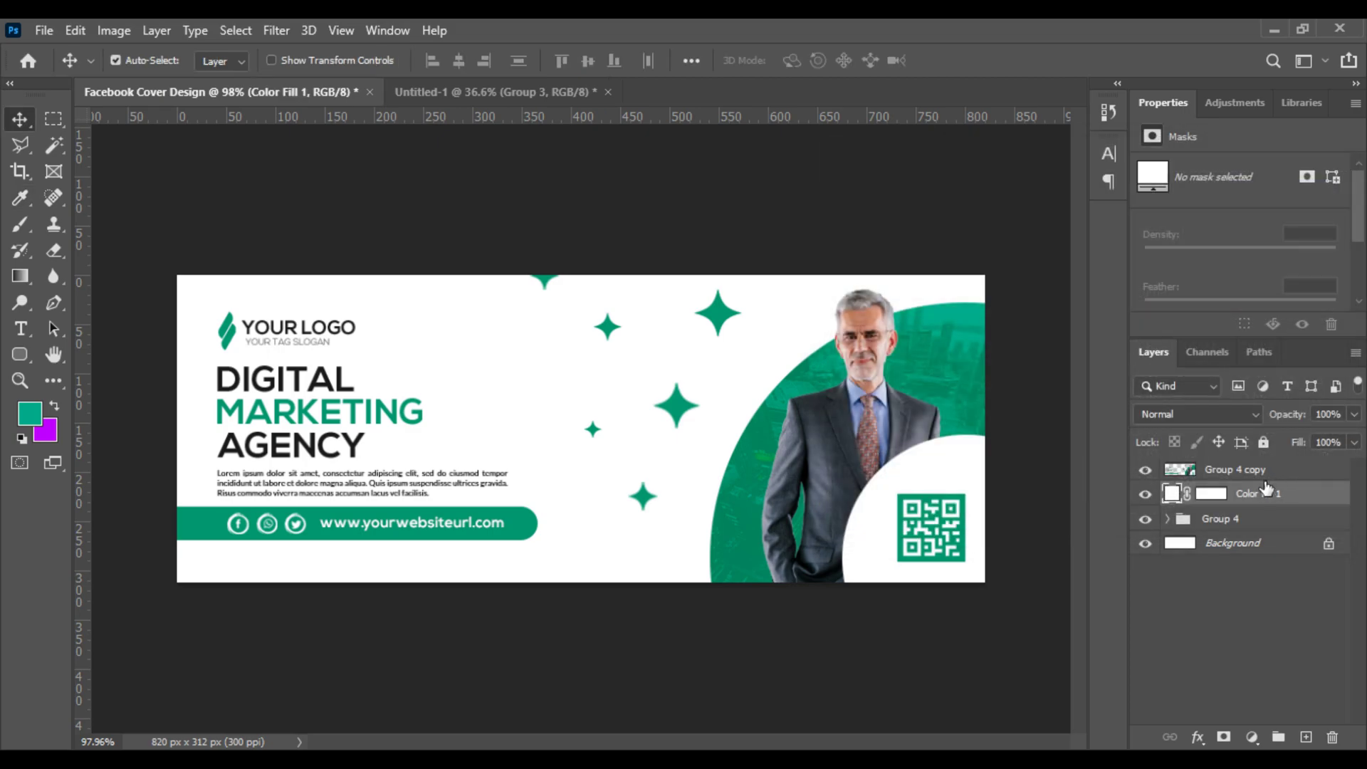
Step: Merge the white fill layer, Color Fill 1, with Group 4 copy
{"action": "left_click", "coordinate": [1266, 470], "text": "shift"}
{"action": "right_click", "coordinate": [1266, 476]}
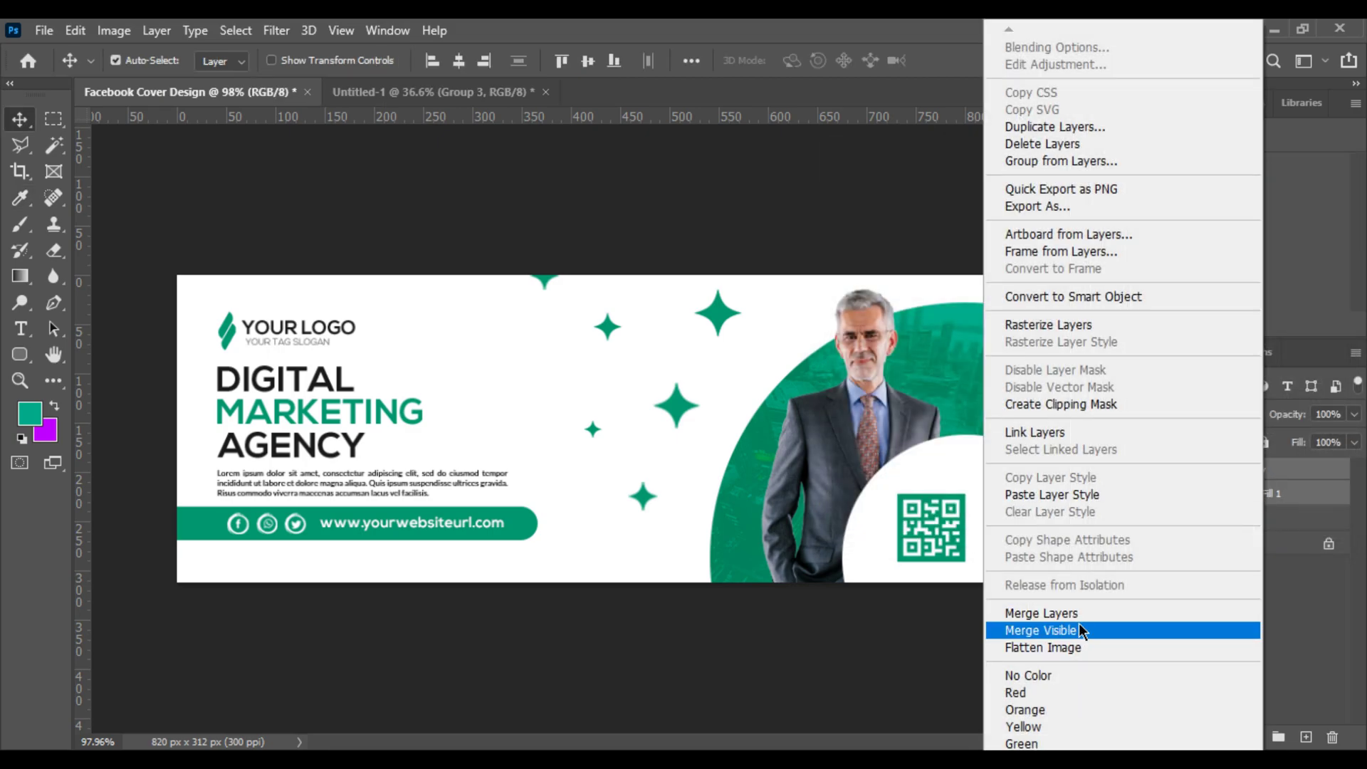
{"action": "left_click", "coordinate": [1079, 618]}
{"action": "left_click", "coordinate": [1280, 601]}
Step: Select the whole canvas on Group 4 copy, copy it and paste it as a new layer
{"action": "left_click", "coordinate": [1216, 477]}
{"action": "left_click", "coordinate": [224, 29]}
{"action": "left_click", "coordinate": [236, 50]}
{"action": "left_click", "coordinate": [76, 32]}
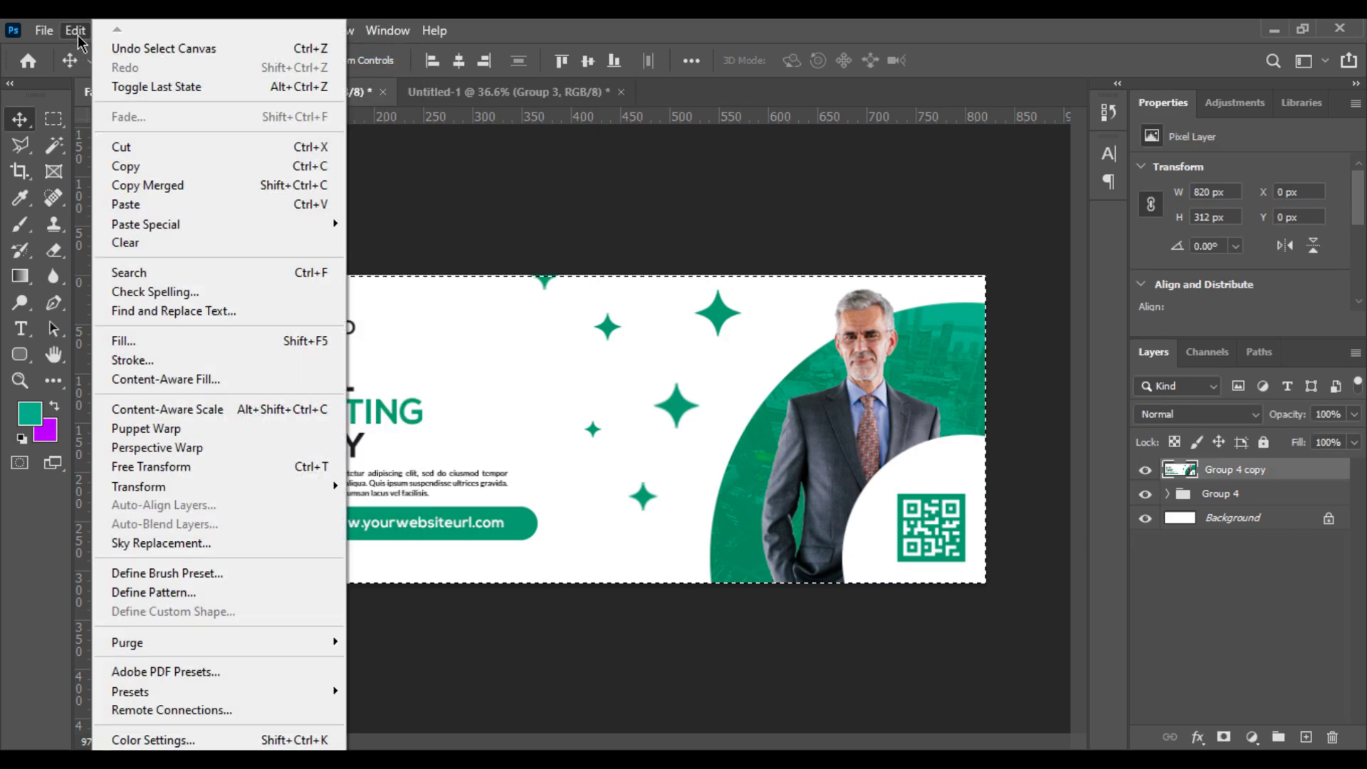
{"action": "left_click", "coordinate": [126, 166]}
{"action": "left_click", "coordinate": [76, 30]}
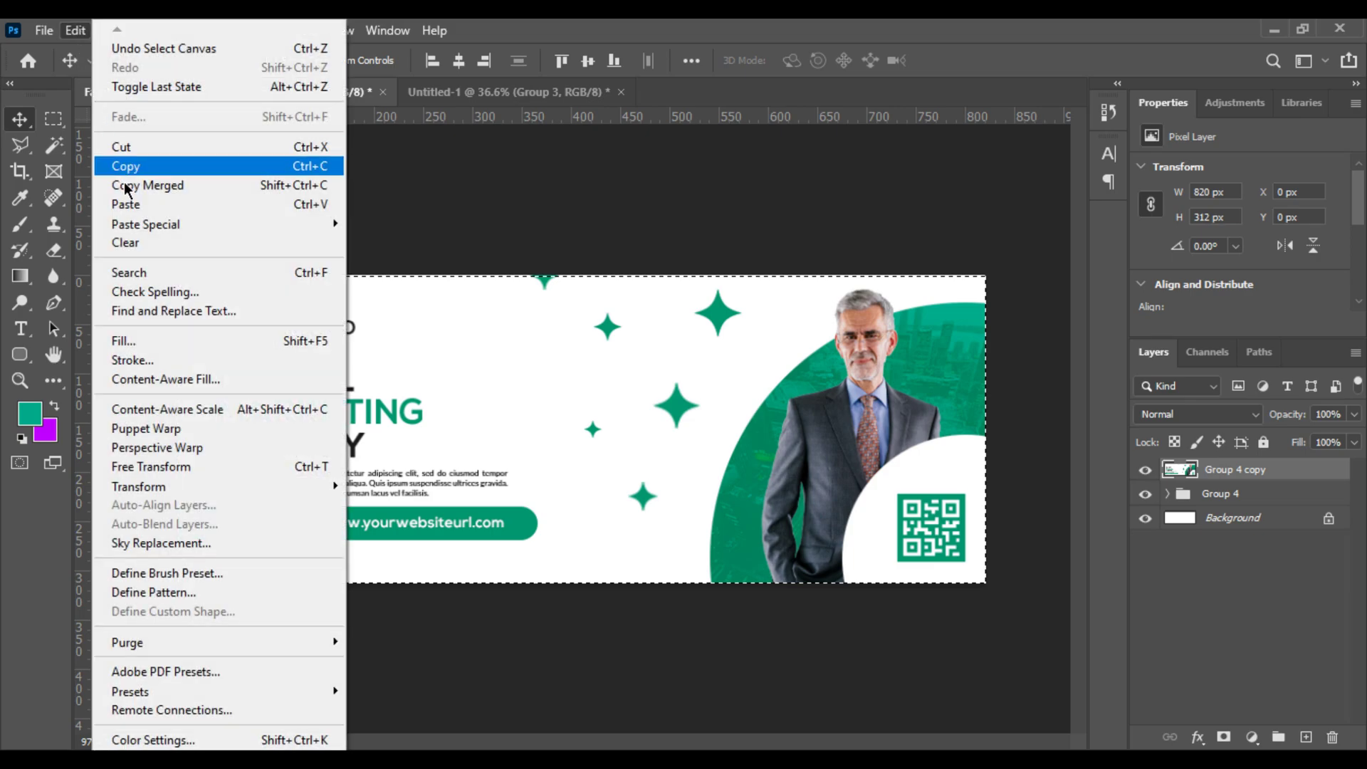
{"action": "left_click", "coordinate": [126, 205]}
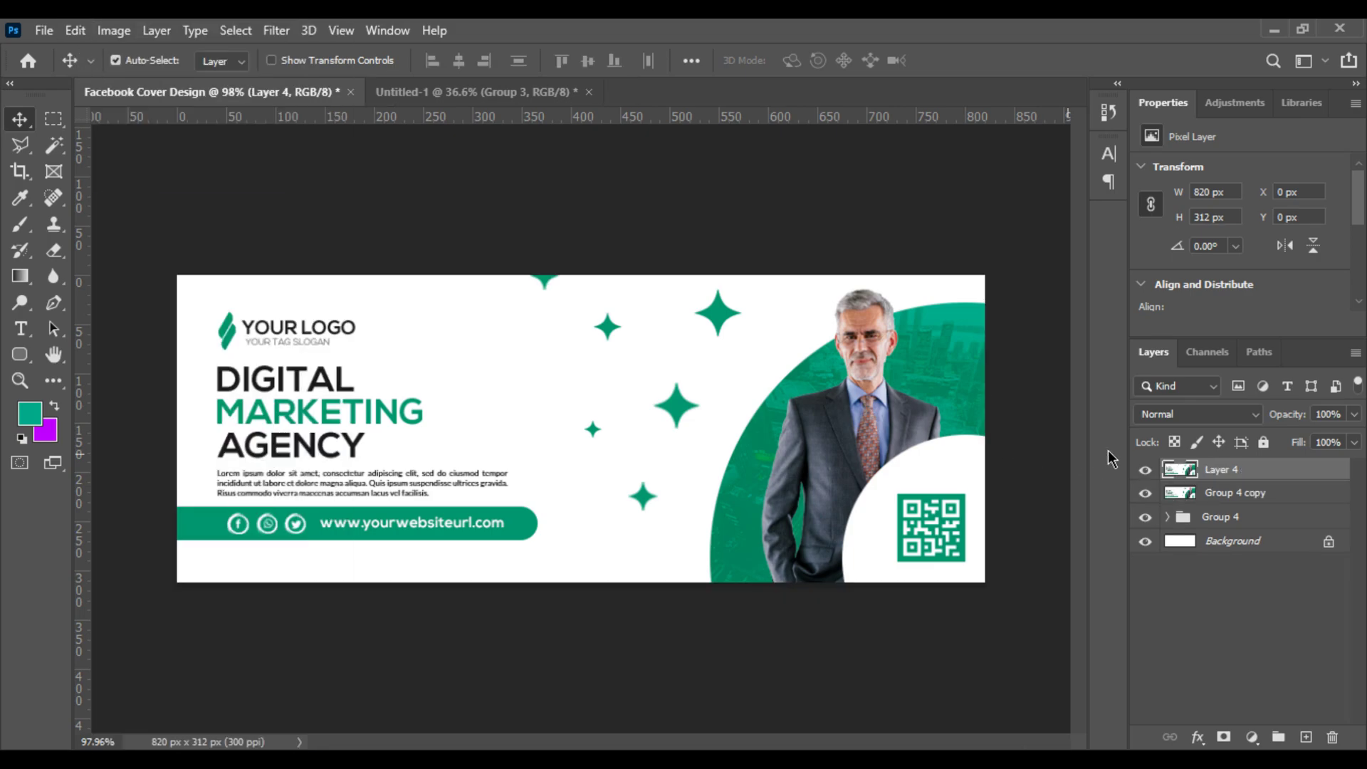
Step: Delete the Group 4 copy layer and create a new 2560 x 1440 px document at 300 ppi
{"action": "left_click", "coordinate": [1239, 499]}
{"action": "key", "text": "Delete"}
{"action": "left_click", "coordinate": [41, 31]}
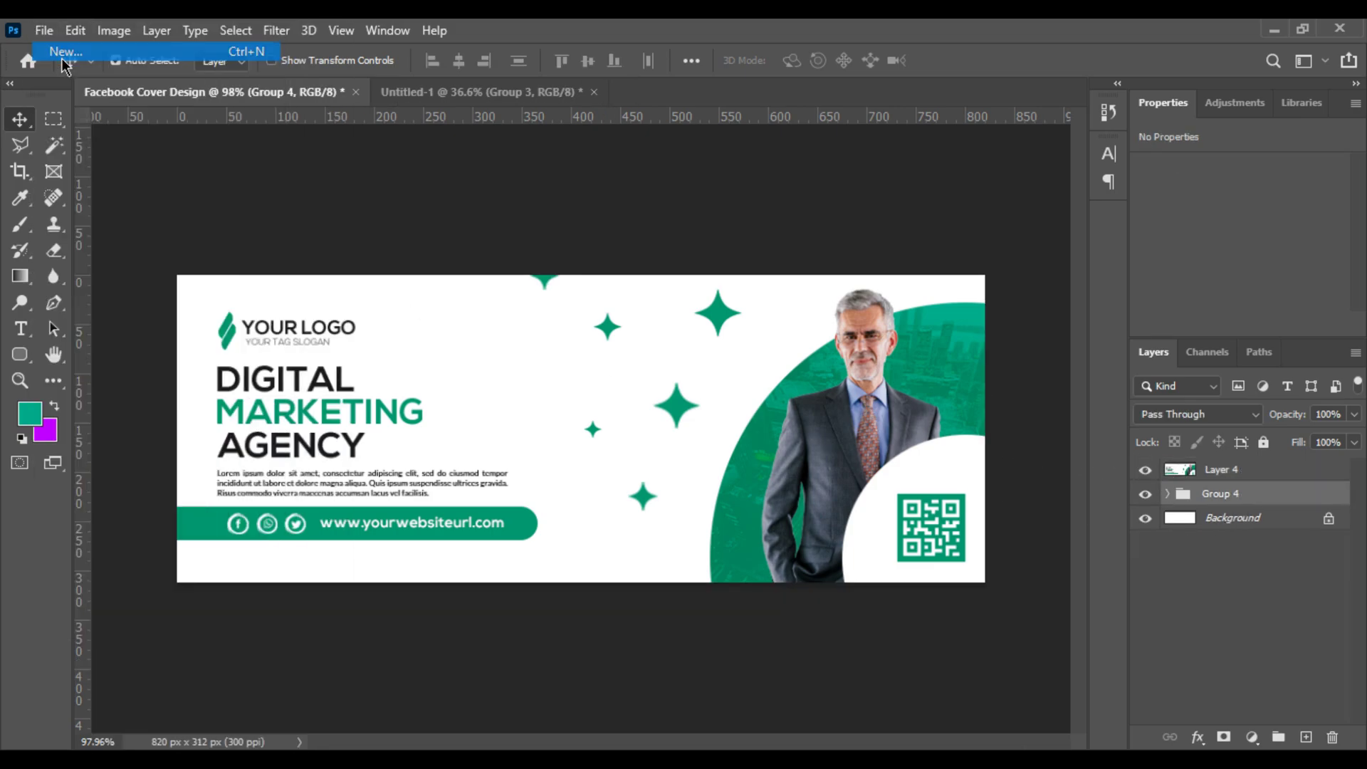
{"action": "left_click", "coordinate": [51, 48]}
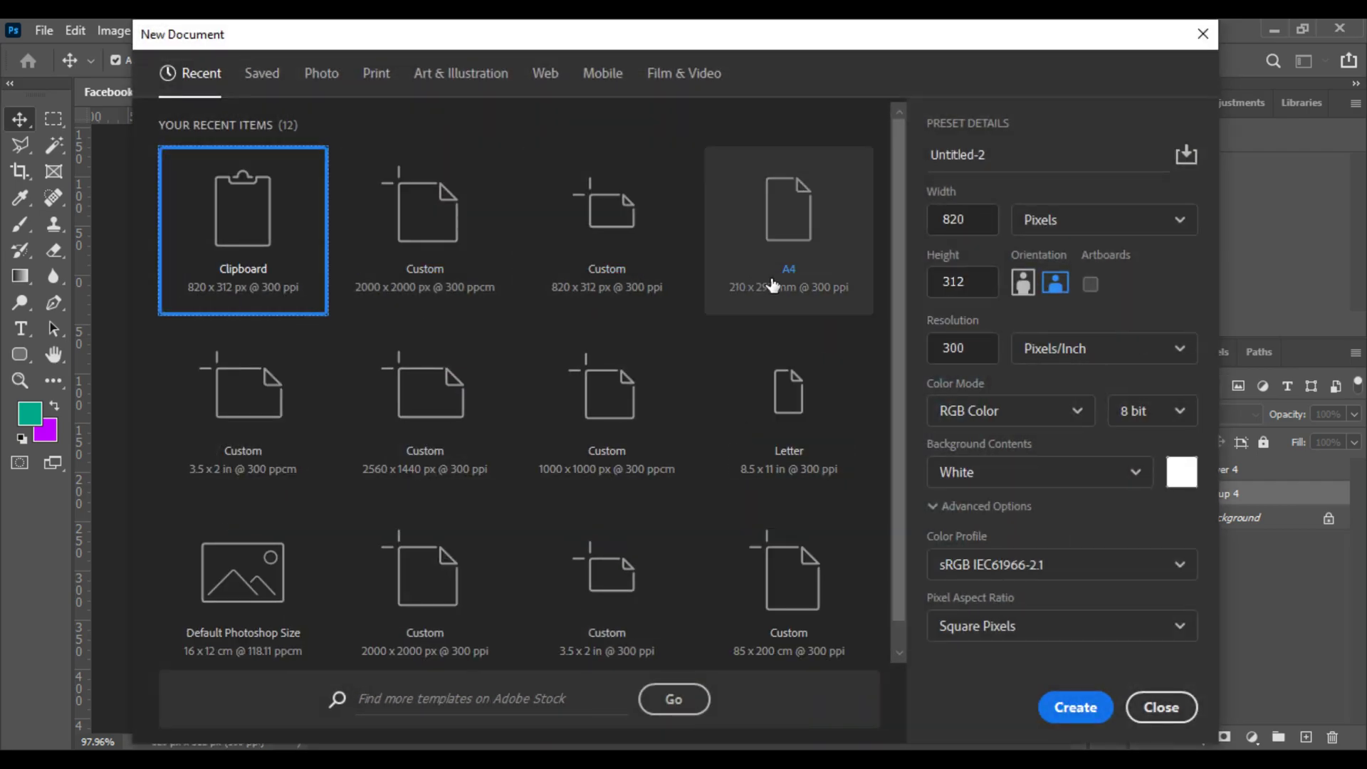
{"action": "double_click", "coordinate": [462, 428]}
Step: Bring the flattened cover, Layer 4, from Facebook Cover Design into the new Untitled-2 document
{"action": "left_click", "coordinate": [413, 94]}
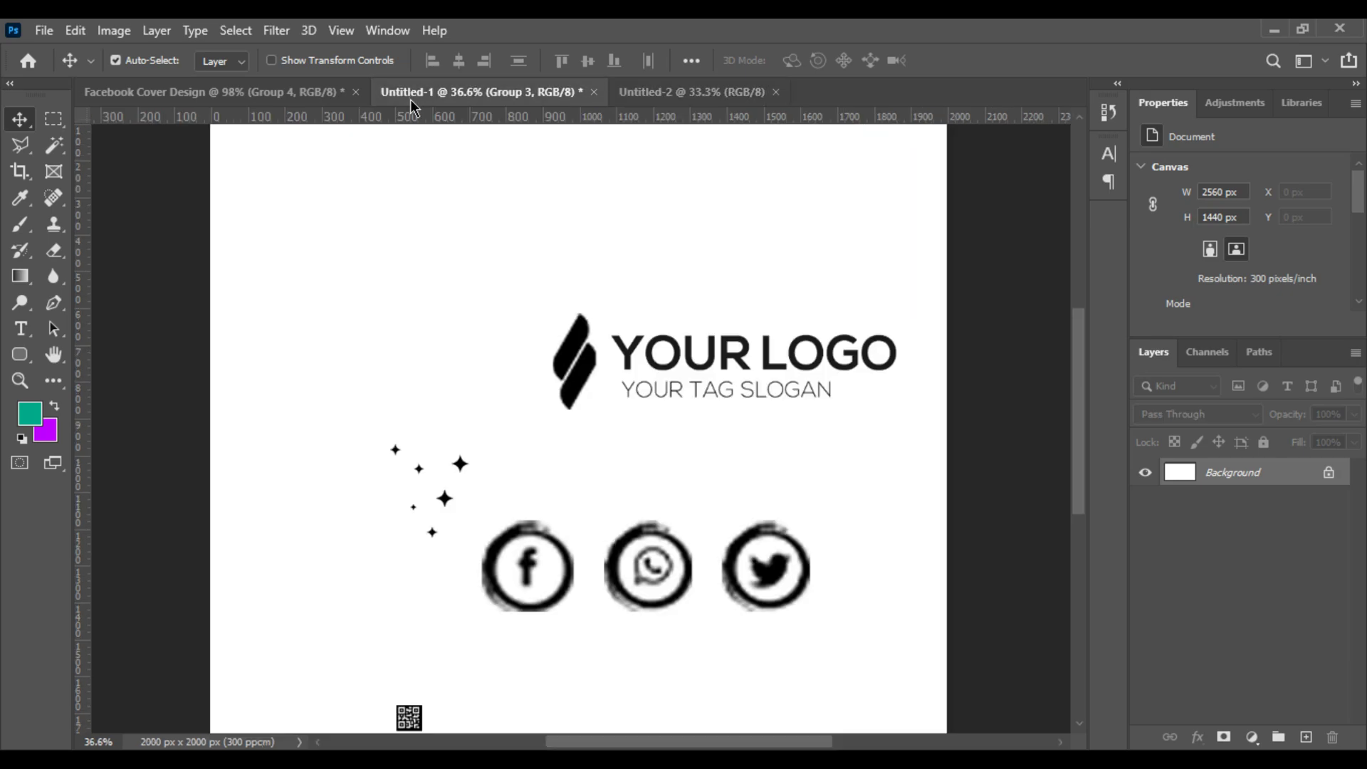
{"action": "left_click", "coordinate": [224, 92]}
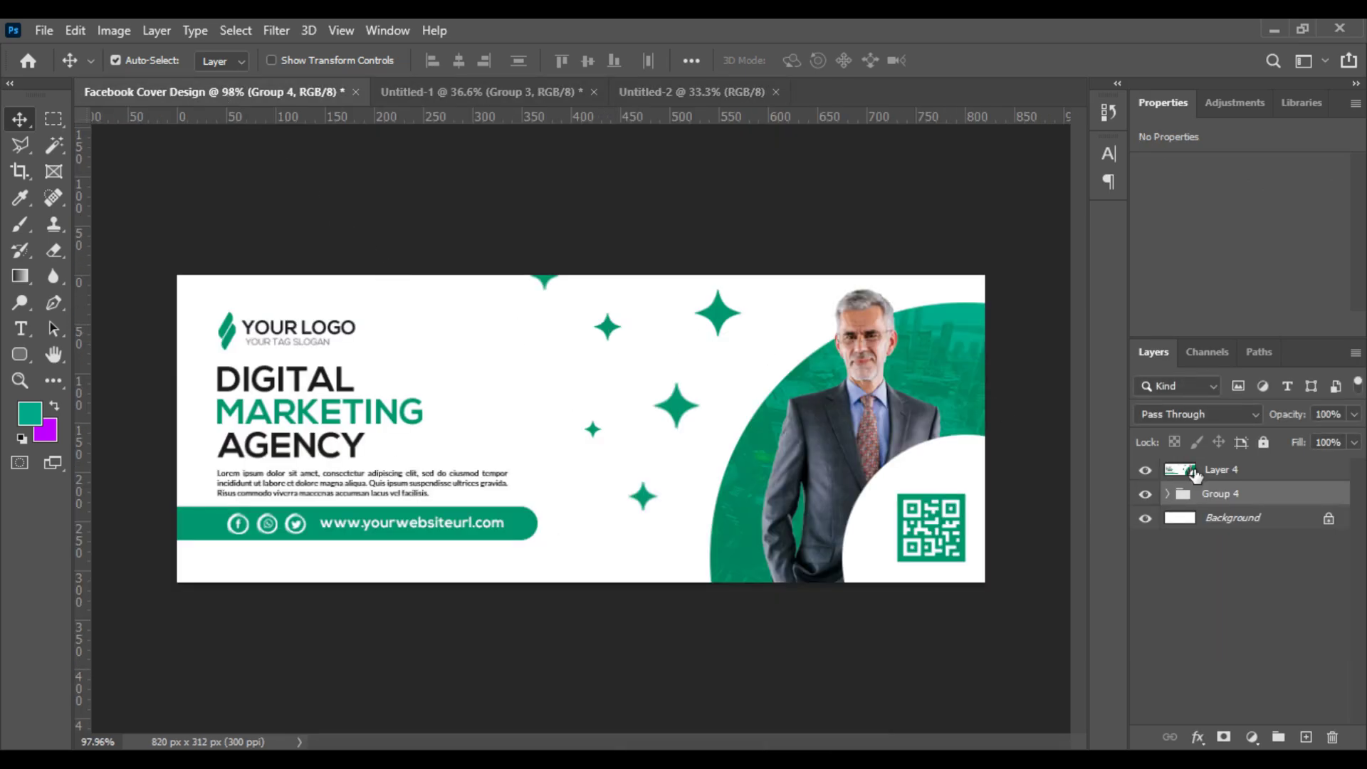
{"action": "left_click", "coordinate": [1240, 470]}
{"action": "mouse_move", "coordinate": [595, 330]}
{"action": "left_mouse_down"}
{"action": "mouse_move", "coordinate": [708, 67]}
{"action": "mouse_move", "coordinate": [588, 356]}
{"action": "left_mouse_up"}
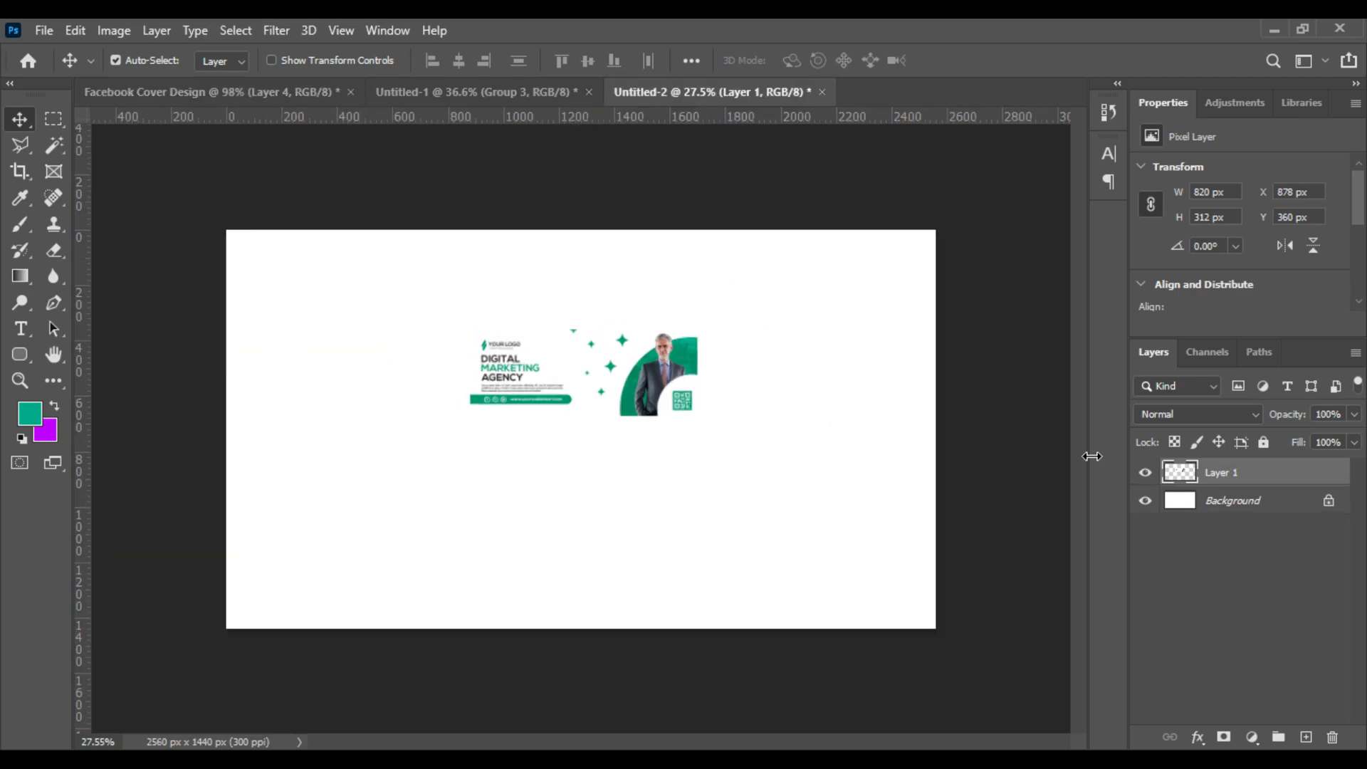
Step: Add a Solid Color fill layer above Background, using the green sampled from the cover's web address bar
{"action": "left_click", "coordinate": [1209, 502]}
{"action": "left_click", "coordinate": [1253, 738]}
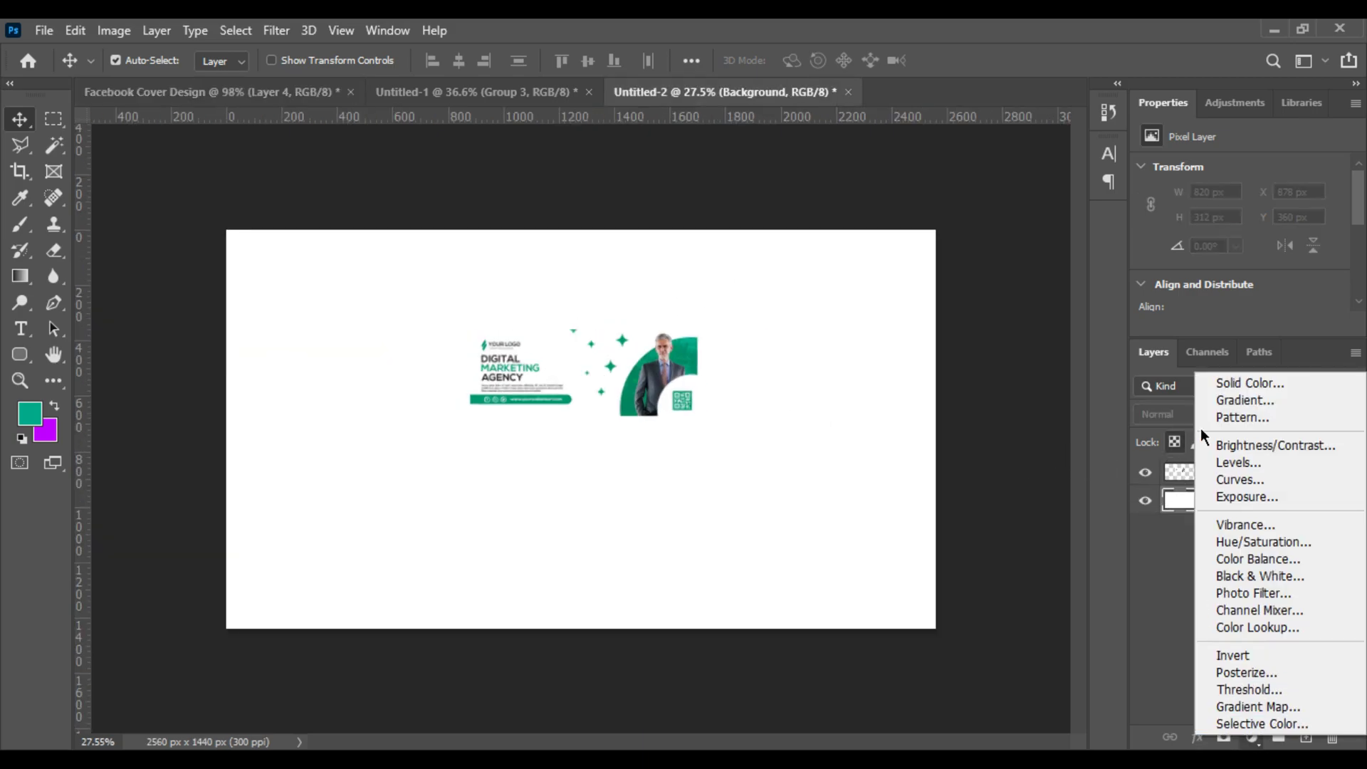
{"action": "left_click", "coordinate": [1229, 379]}
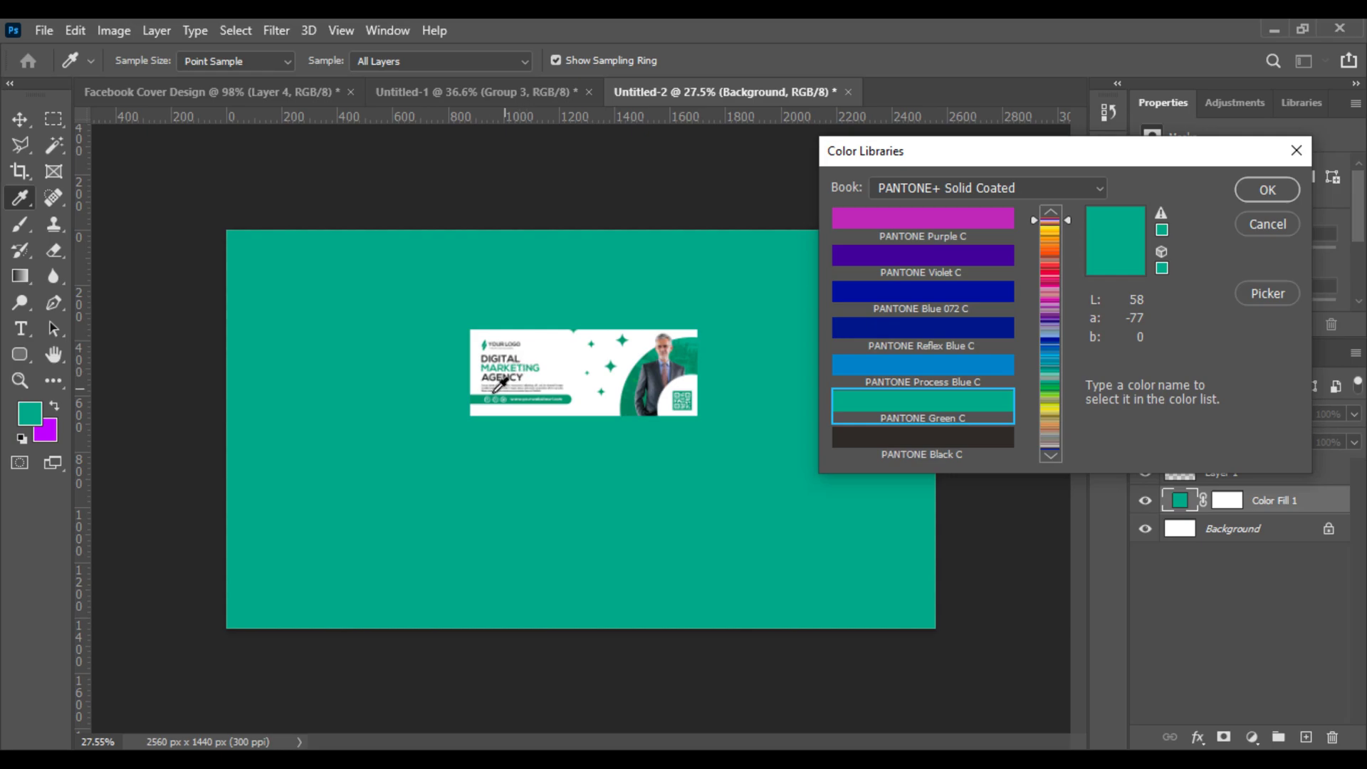
{"action": "left_click", "coordinate": [477, 397]}
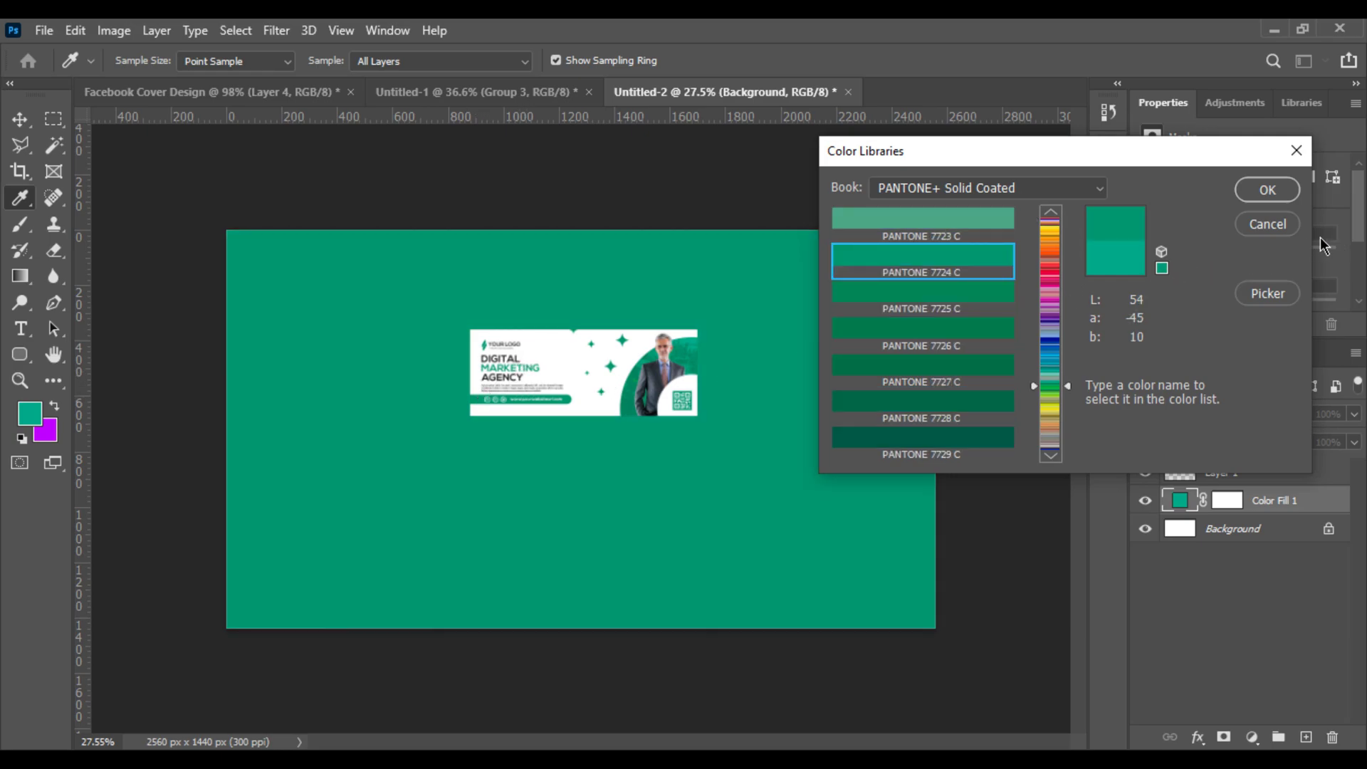
{"action": "left_click", "coordinate": [1293, 194]}
Step: Enlarge Layer 1 proportionally to about 1996 x 760 px and place it at about X 336 px, Y 272 px
{"action": "key", "text": "v"}
{"action": "key", "text": "ctrl+0"}
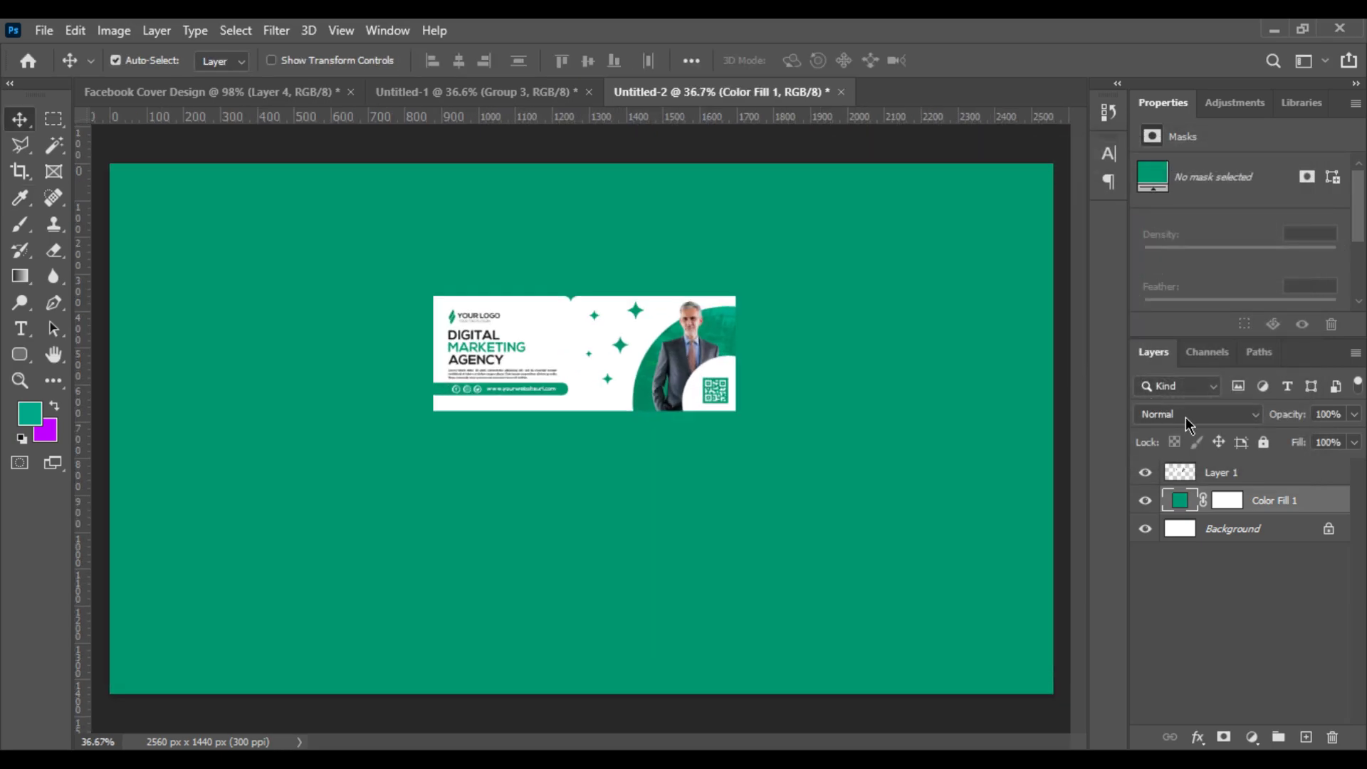
{"action": "left_click", "coordinate": [1260, 473]}
{"action": "key", "text": "ctrl+t"}
{"action": "left_click_drag", "start_coordinate": [738, 354], "coordinate": [1024, 356]}
{"action": "left_click_drag", "start_coordinate": [888, 369], "coordinate": [763, 445]}
{"action": "left_click_drag", "start_coordinate": [897, 311], "coordinate": [969, 287]}
{"action": "left_click_drag", "start_coordinate": [848, 360], "coordinate": [848, 336]}
{"action": "key", "text": "Return"}
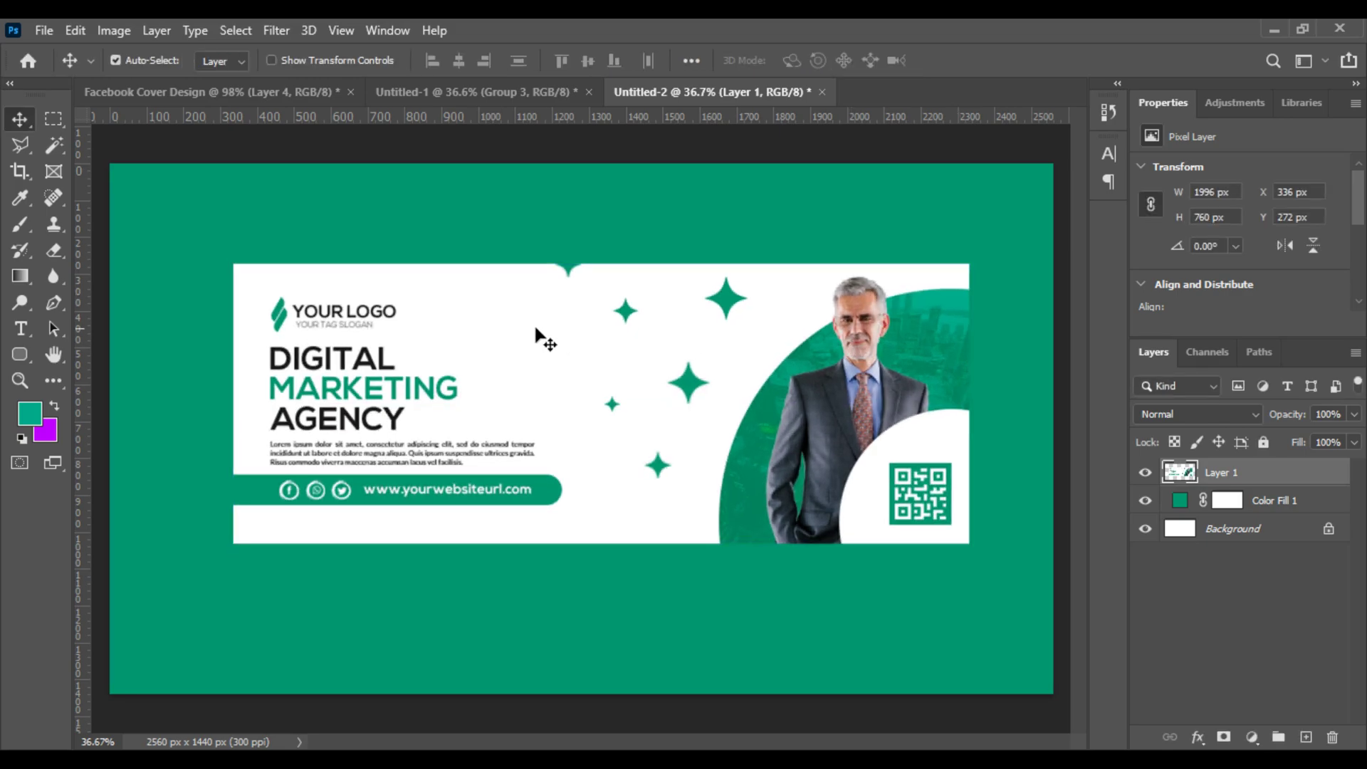
Step: Add a new empty layer above Layer 1 for painting with the Brush tool
{"action": "key", "text": "ctrl+minus"}
{"action": "left_click", "coordinate": [20, 354]}
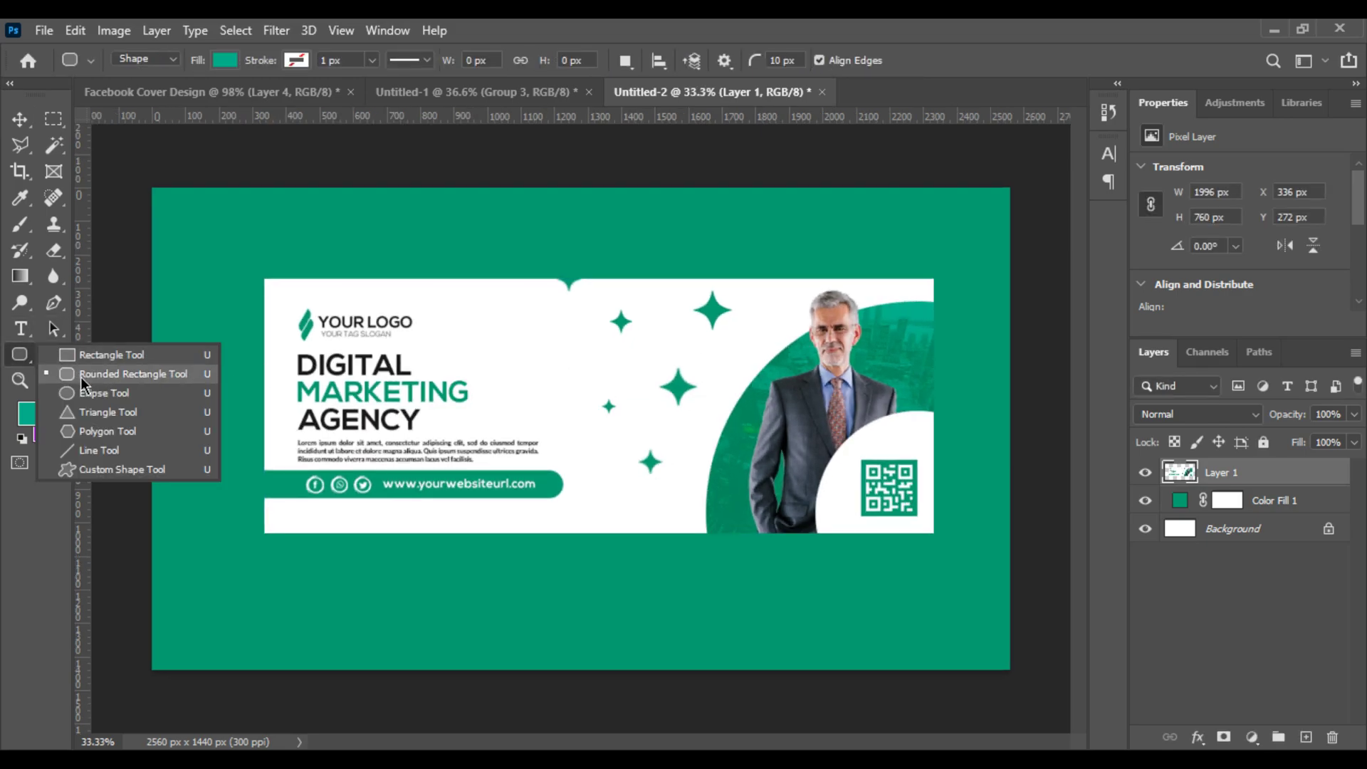
{"action": "left_click", "coordinate": [20, 224]}
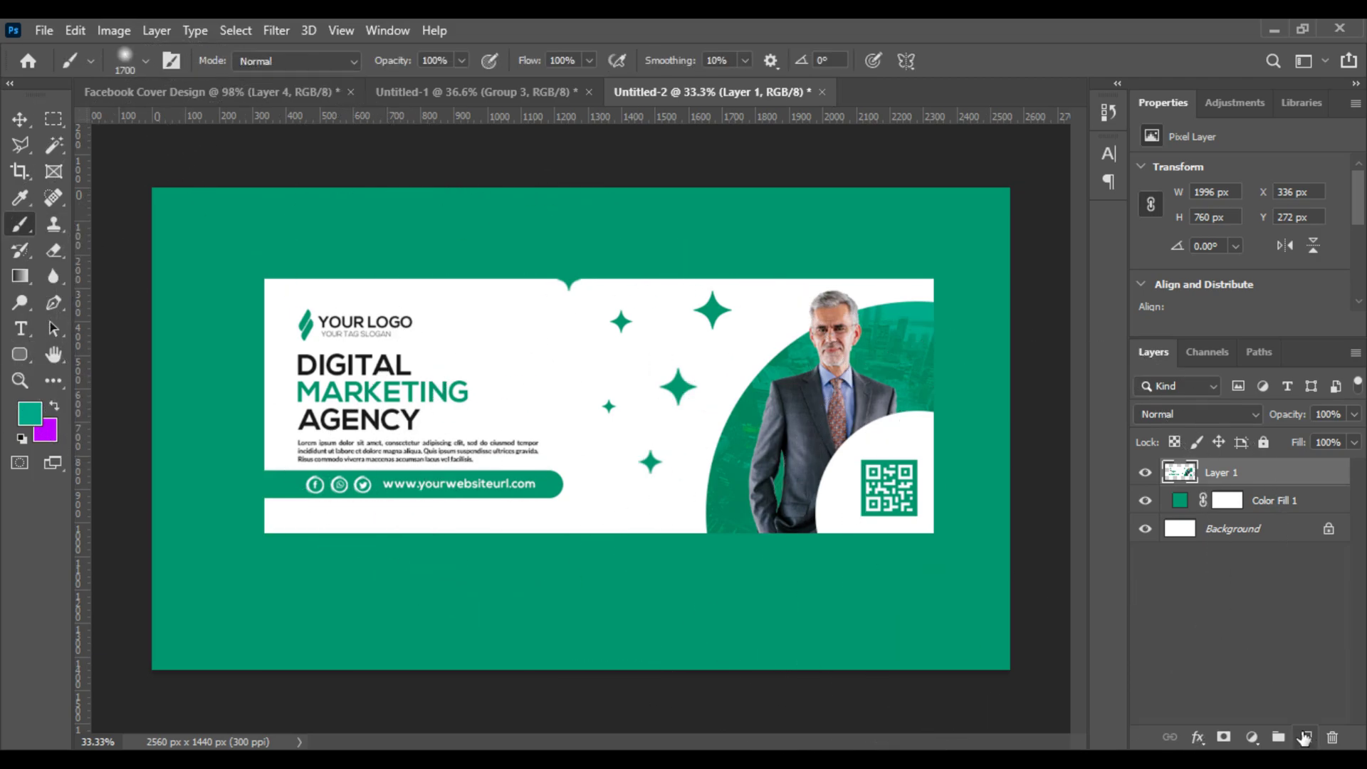
{"action": "left_click", "coordinate": [1305, 738]}
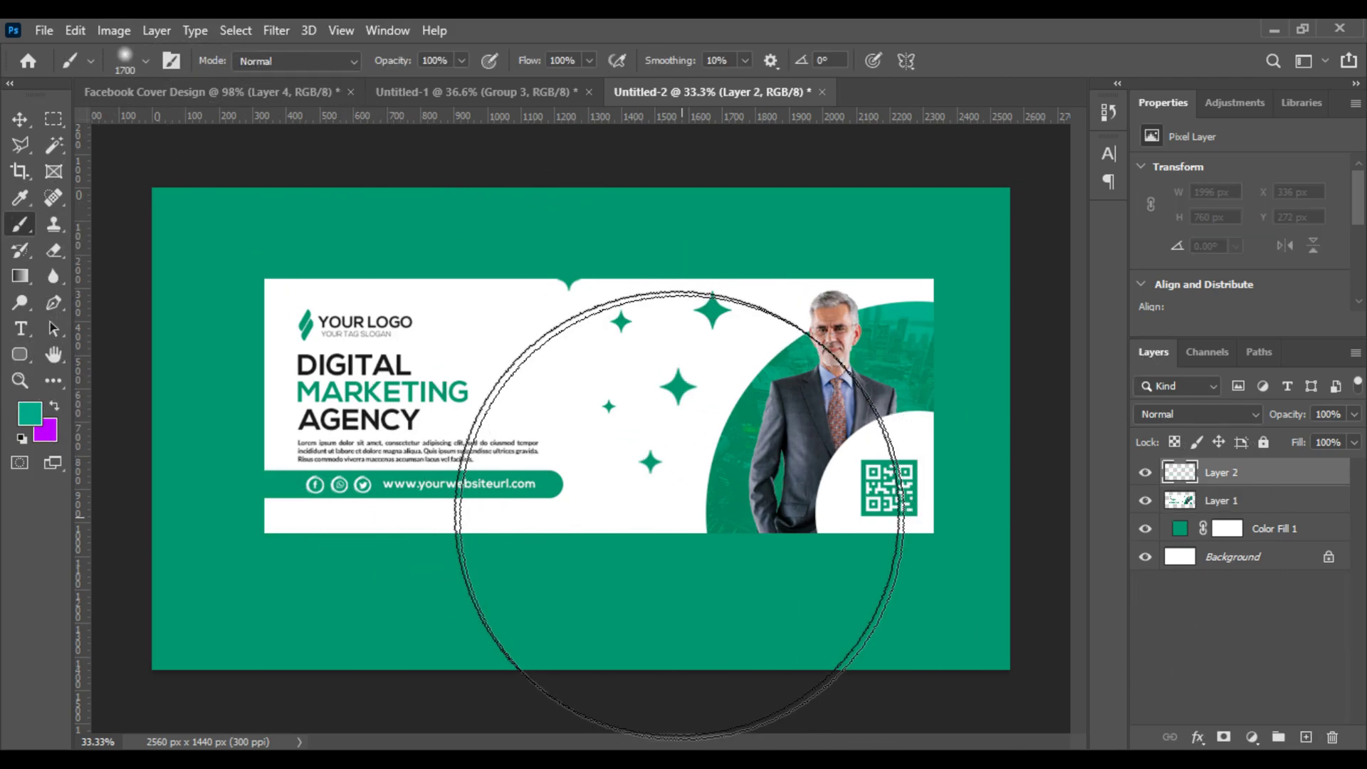
Step: Paint a large soft black spot with a 1200 px brush near the middle of the cover on Layer 2
{"action": "left_click", "coordinate": [18, 441]}
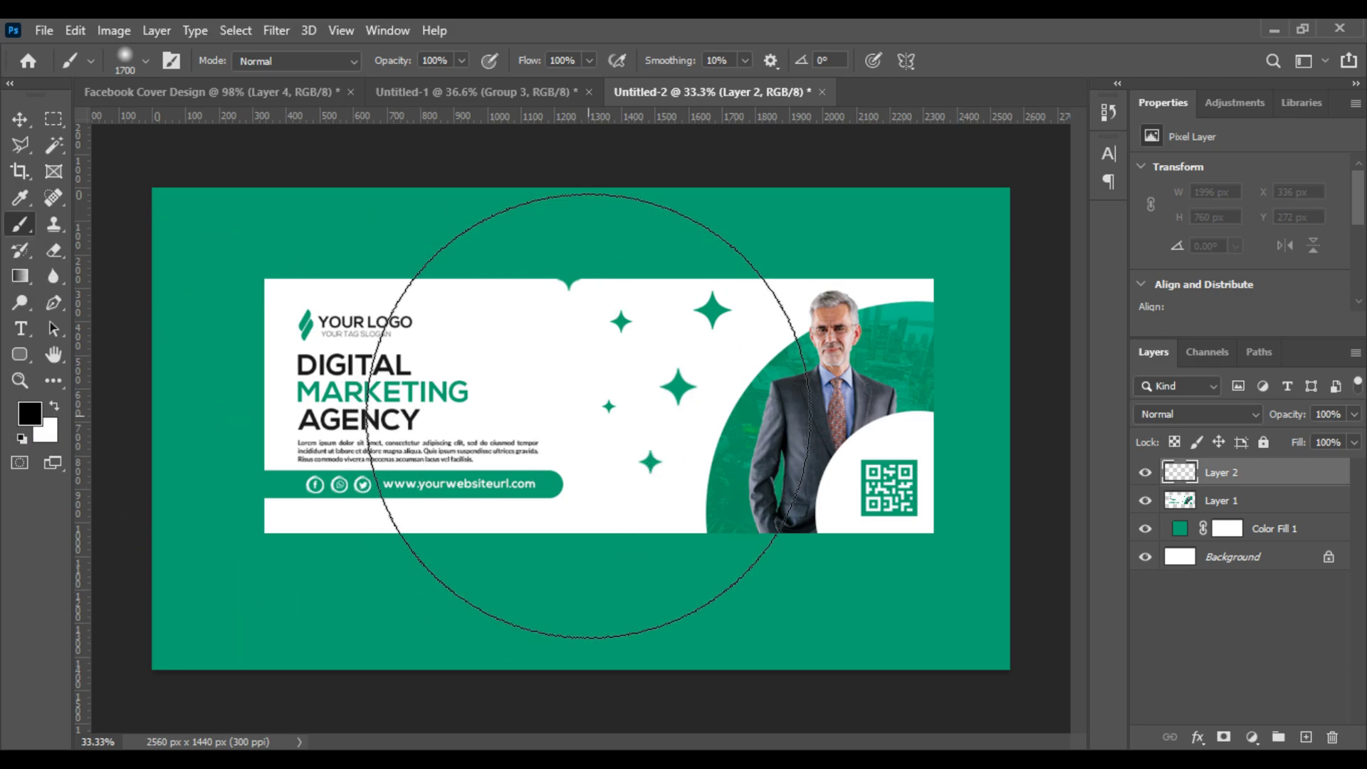
{"action": "key", "text": "bracketleft"}
{"action": "key", "text": "bracketleft"}
{"action": "key", "text": "bracketleft"}
{"action": "key", "text": "bracketleft"}
{"action": "key", "text": "bracketleft"}
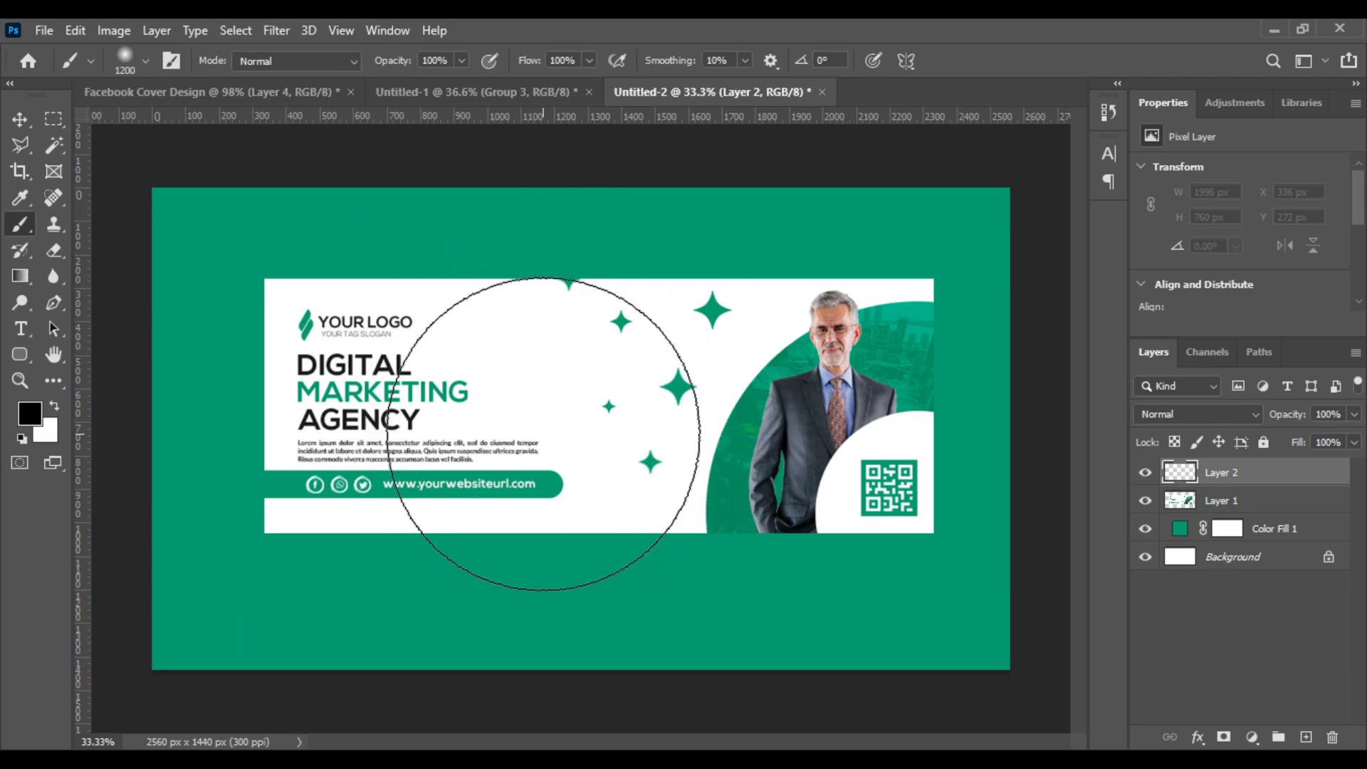
{"action": "left_click", "coordinate": [550, 435]}
{"action": "key", "text": "ctrl+z"}
{"action": "left_click", "coordinate": [557, 430]}
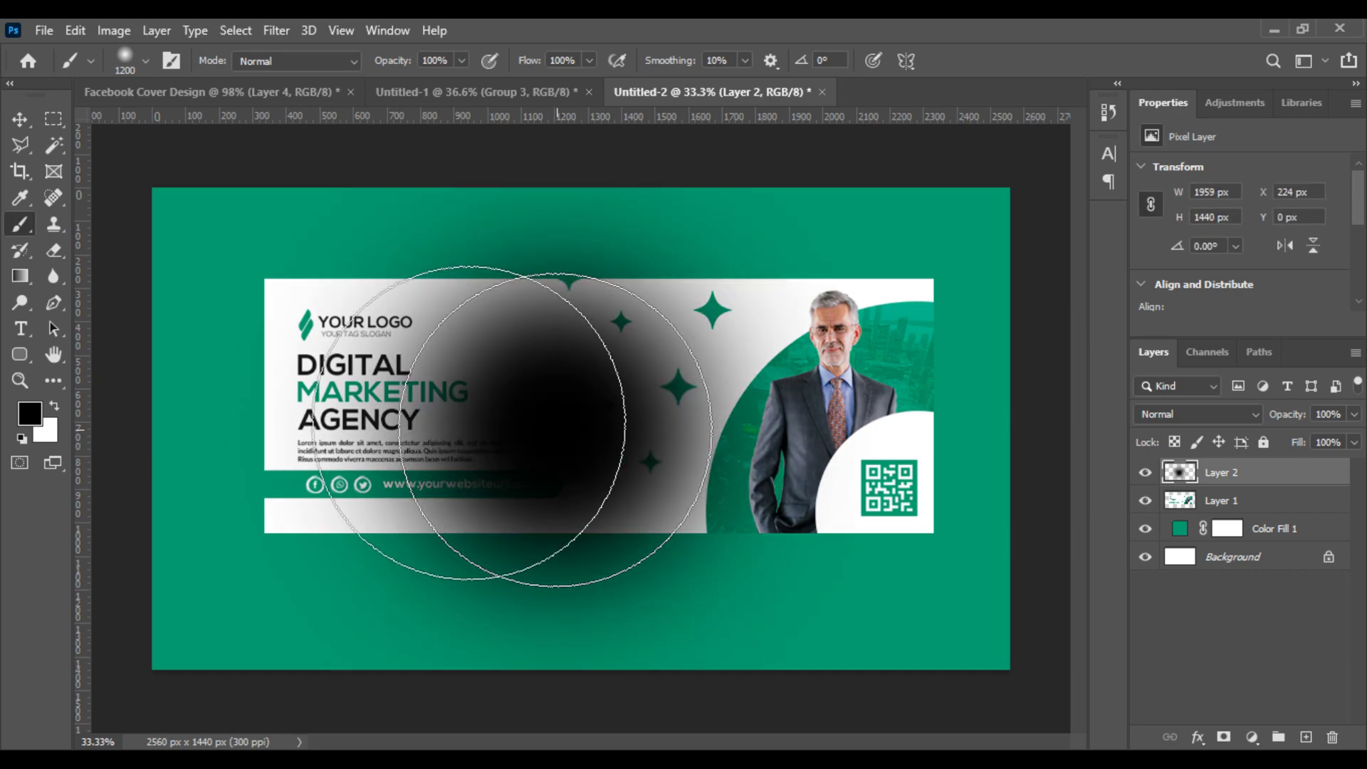
Step: Pinch the black spot in perspective to about 1959 x 723 px, narrowing it to a point beside the man
{"action": "left_click", "coordinate": [19, 122]}
{"action": "left_click", "coordinate": [74, 30]}
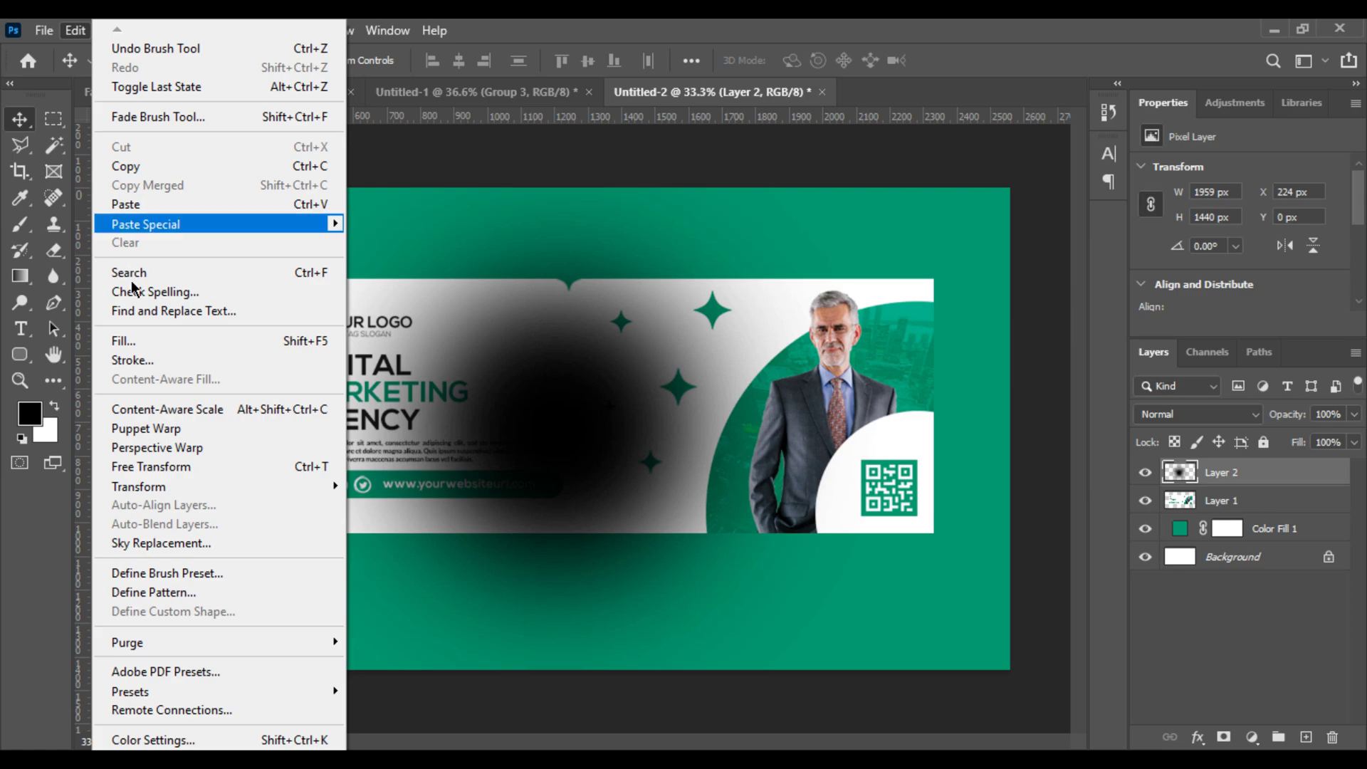
{"action": "left_click", "coordinate": [167, 473]}
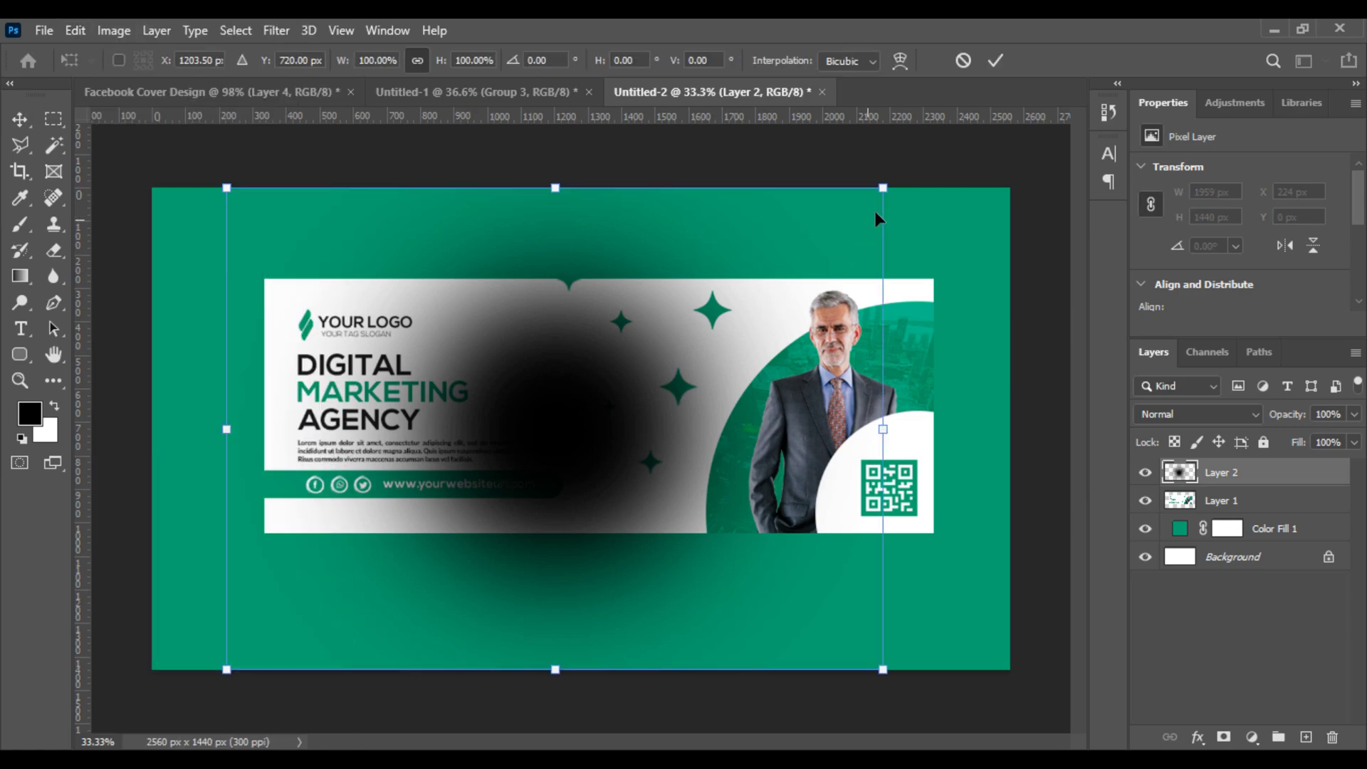
{"action": "left_click_drag", "start_coordinate": [882, 188], "coordinate": [1074, 489]}
{"action": "key", "text": "Return"}
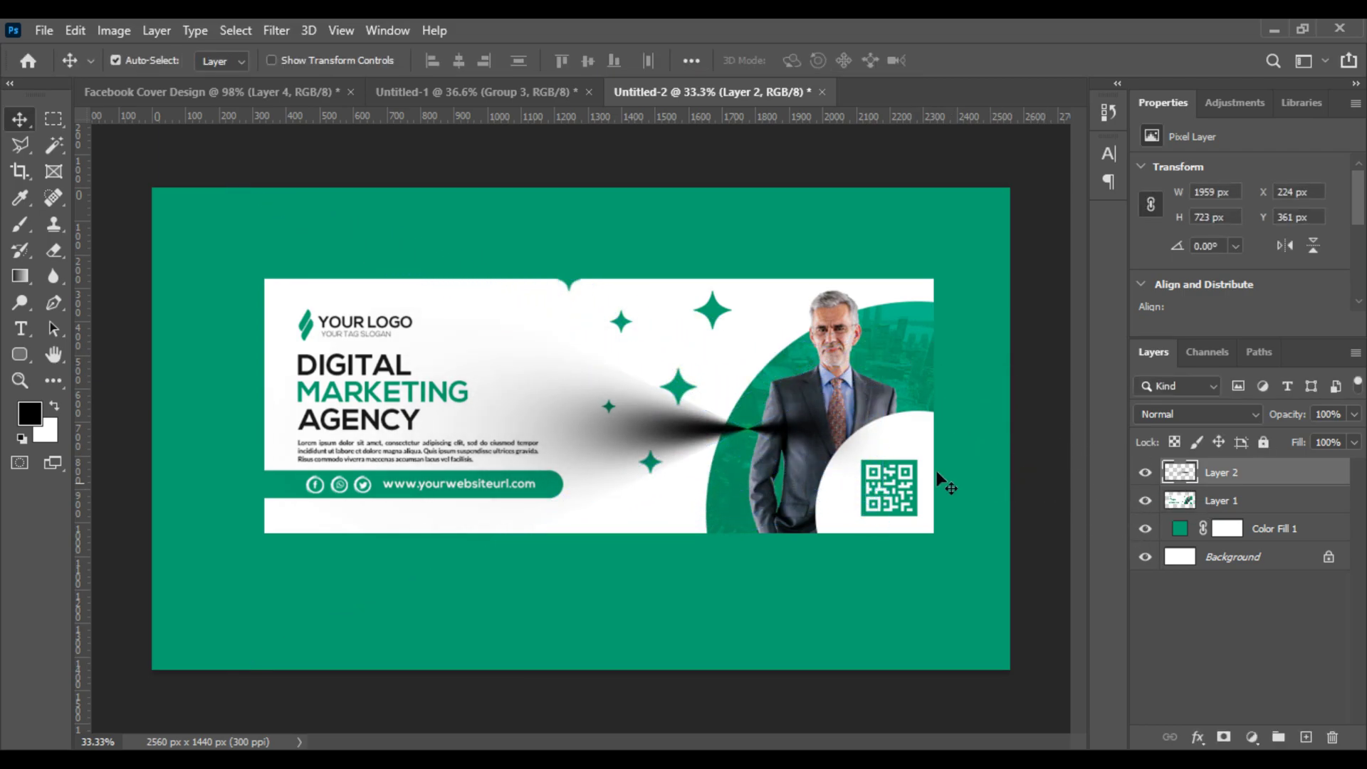
Step: Delete the part of the black shape beyond its pinch point, over the man, using a rectangular selection
{"action": "scroll", "coordinate": [957, 478], "scroll_direction": "up", "scroll_amount": 5}
{"action": "left_click", "coordinate": [54, 119]}
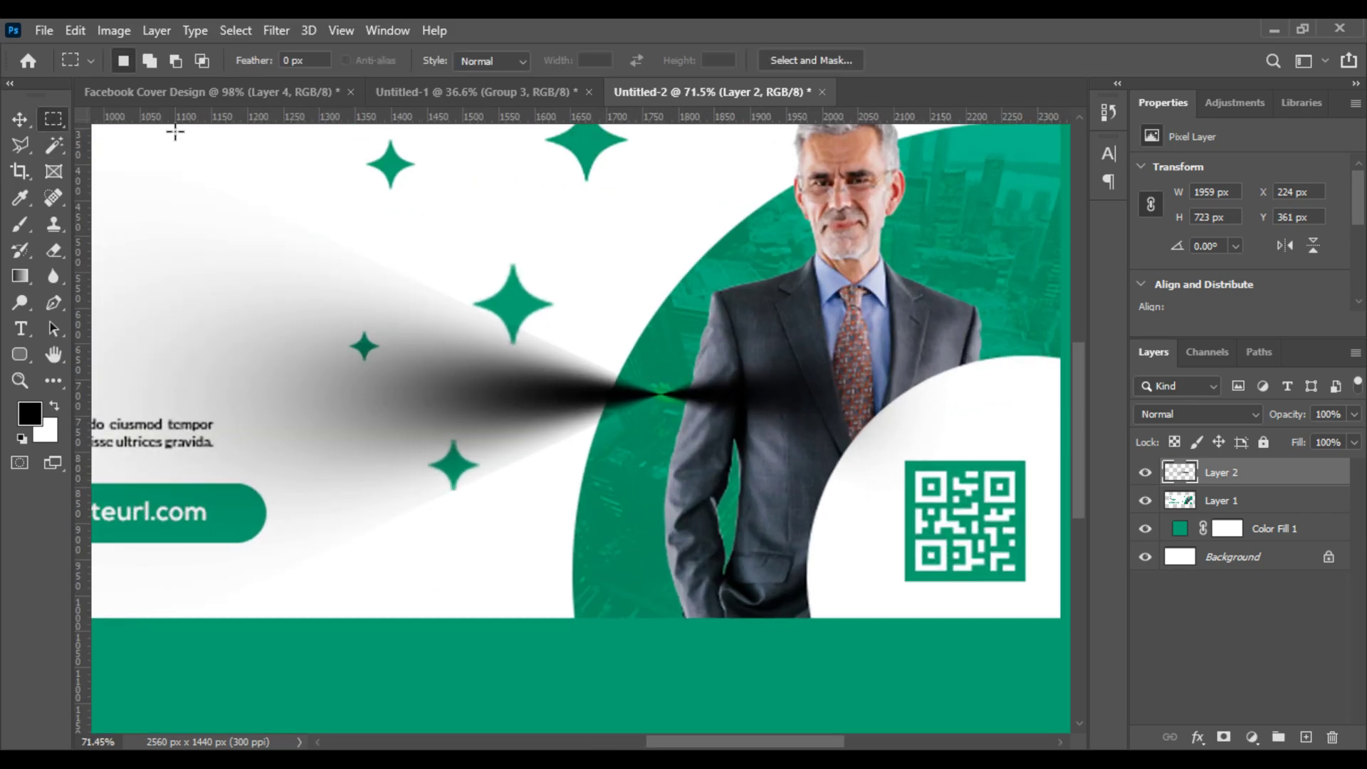
{"action": "left_click_drag", "start_coordinate": [997, 175], "coordinate": [660, 711]}
{"action": "scroll", "coordinate": [663, 712], "scroll_direction": "down", "scroll_amount": 2}
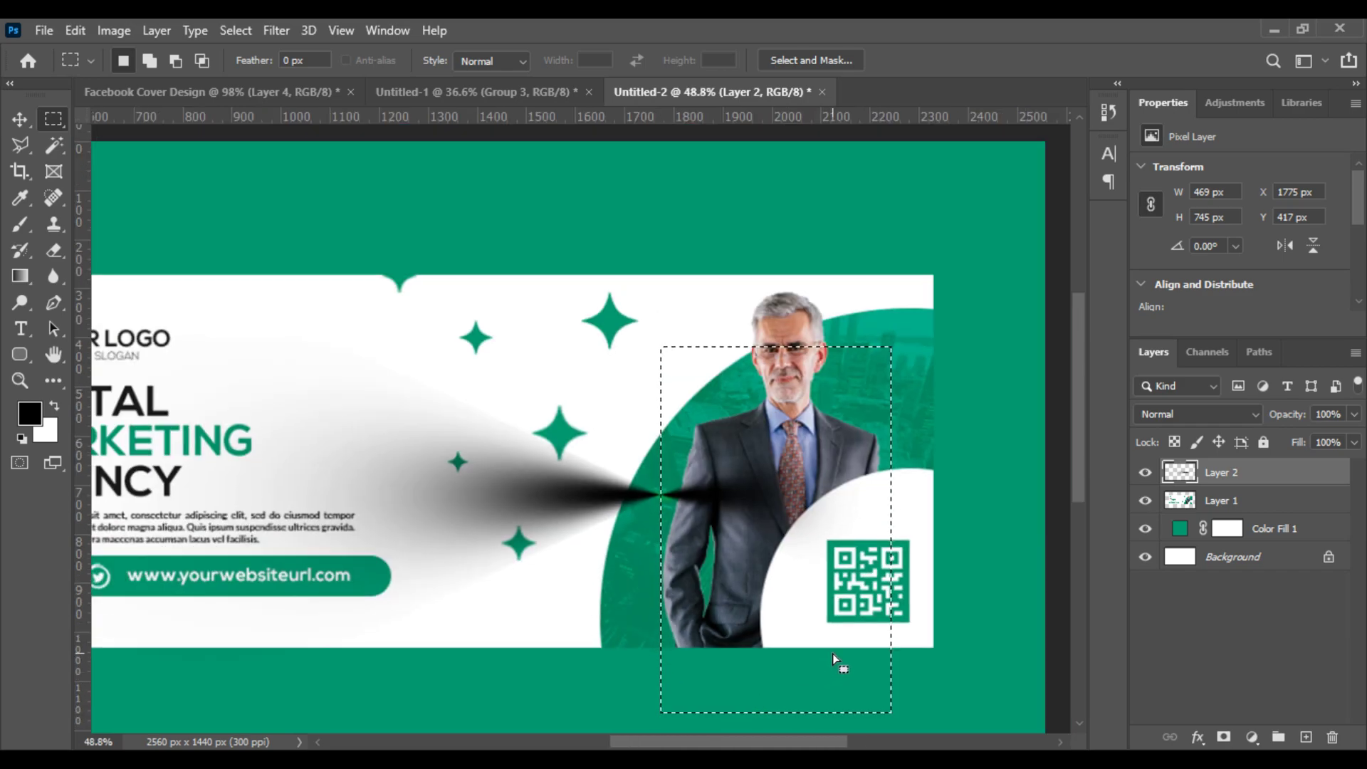
{"action": "key", "text": "ctrl+d"}
{"action": "scroll", "coordinate": [832, 653], "scroll_direction": "down", "scroll_amount": 1}
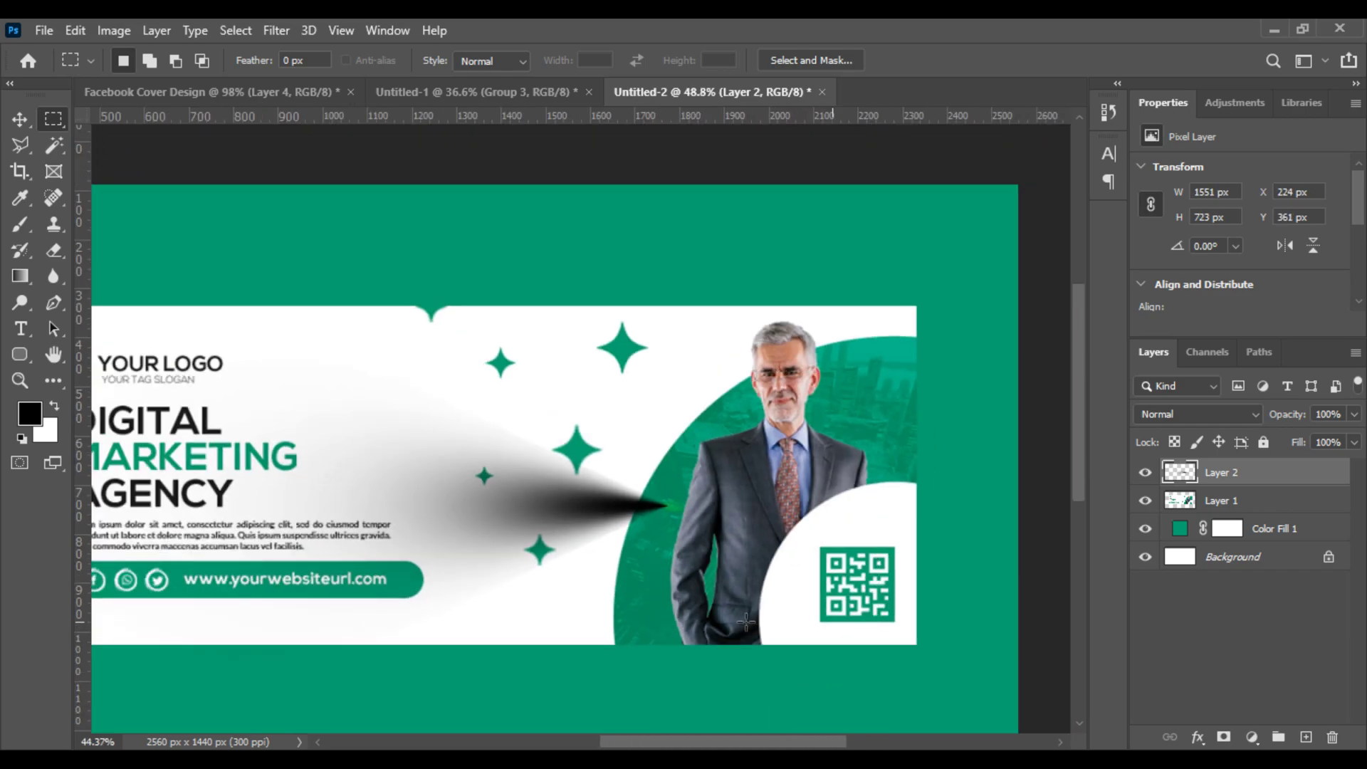
Step: Move the shadow to the cover's lower edge, at about X -343 px, Y 671 px, and place Layer 2 beneath Layer 1
{"action": "key", "text": "ctrl+t"}
{"action": "left_click_drag", "start_coordinate": [701, 417], "coordinate": [517, 521]}
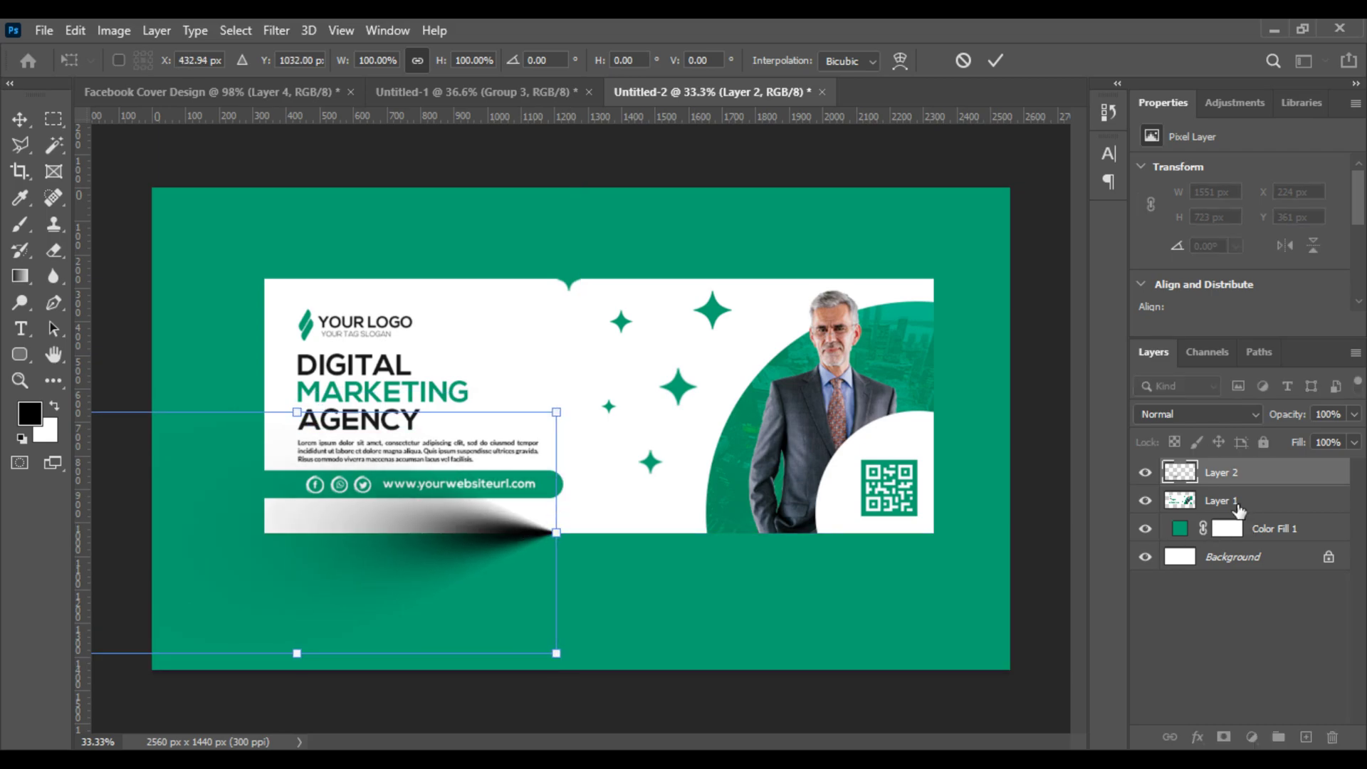
{"action": "left_click_drag", "start_coordinate": [1233, 491], "coordinate": [1232, 514]}
{"action": "key", "text": "m"}
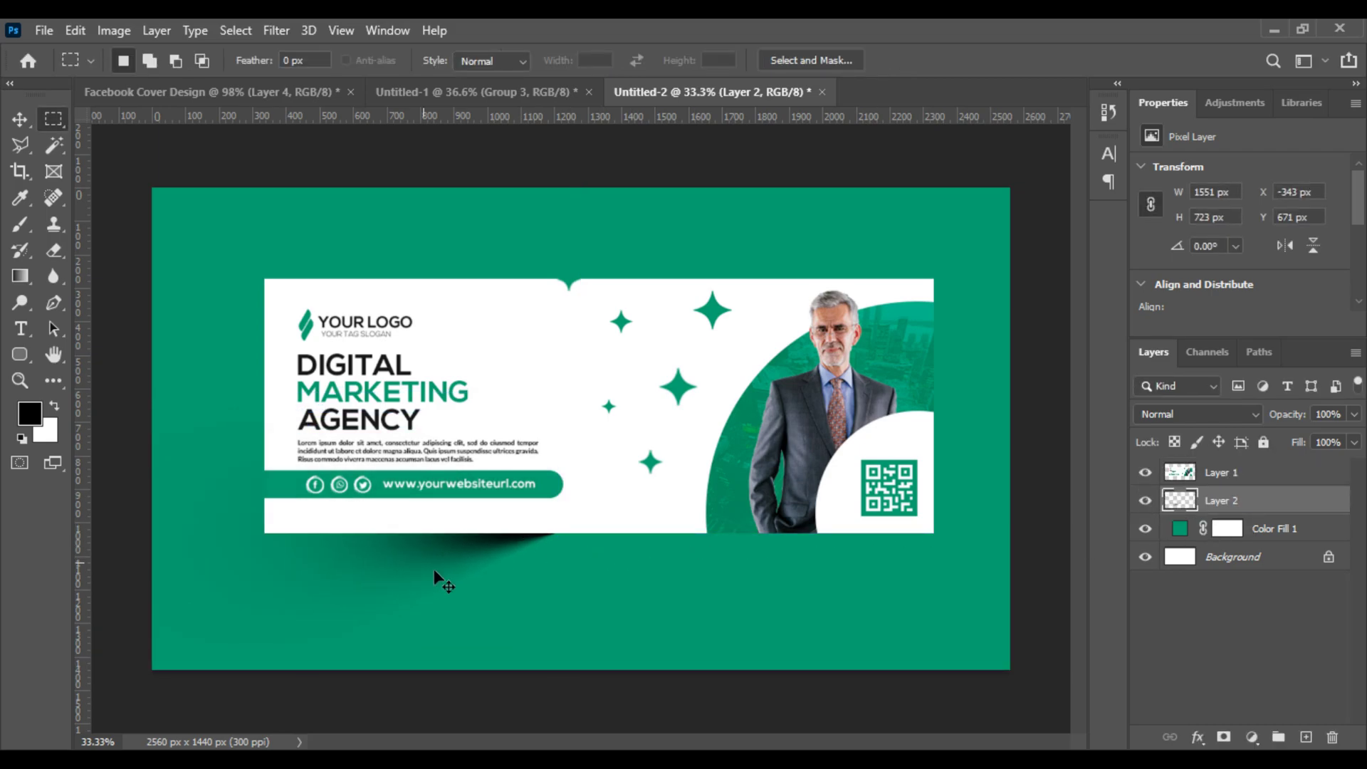
Step: Scale the Layer 2 shadow to 147% and rotate it -4.08° beneath the cover's lower edge
{"action": "key", "text": "ctrl+t"}
{"action": "left_click_drag", "start_coordinate": [579, 525], "coordinate": [494, 596]}
{"action": "left_click_drag", "start_coordinate": [579, 520], "coordinate": [471, 554]}
{"action": "mouse_move", "coordinate": [629, 583]}
{"action": "left_mouse_down"}
{"action": "mouse_move", "coordinate": [630, 607]}
{"action": "mouse_move", "coordinate": [616, 597]}
{"action": "left_mouse_up"}
{"action": "left_click_drag", "start_coordinate": [530, 588], "coordinate": [523, 569]}
{"action": "right_click", "coordinate": [525, 543]}
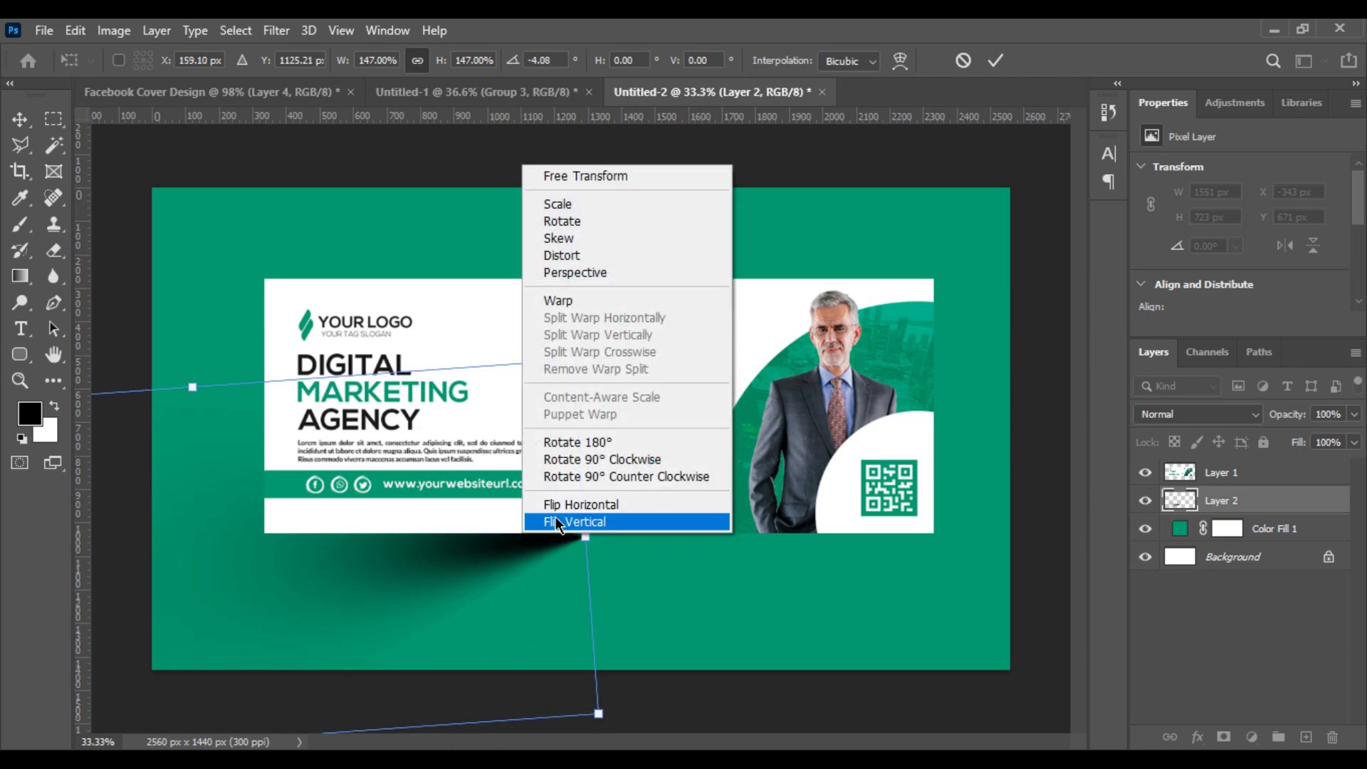
{"action": "left_click", "coordinate": [559, 520]}
{"action": "key", "text": "ctrl+z"}
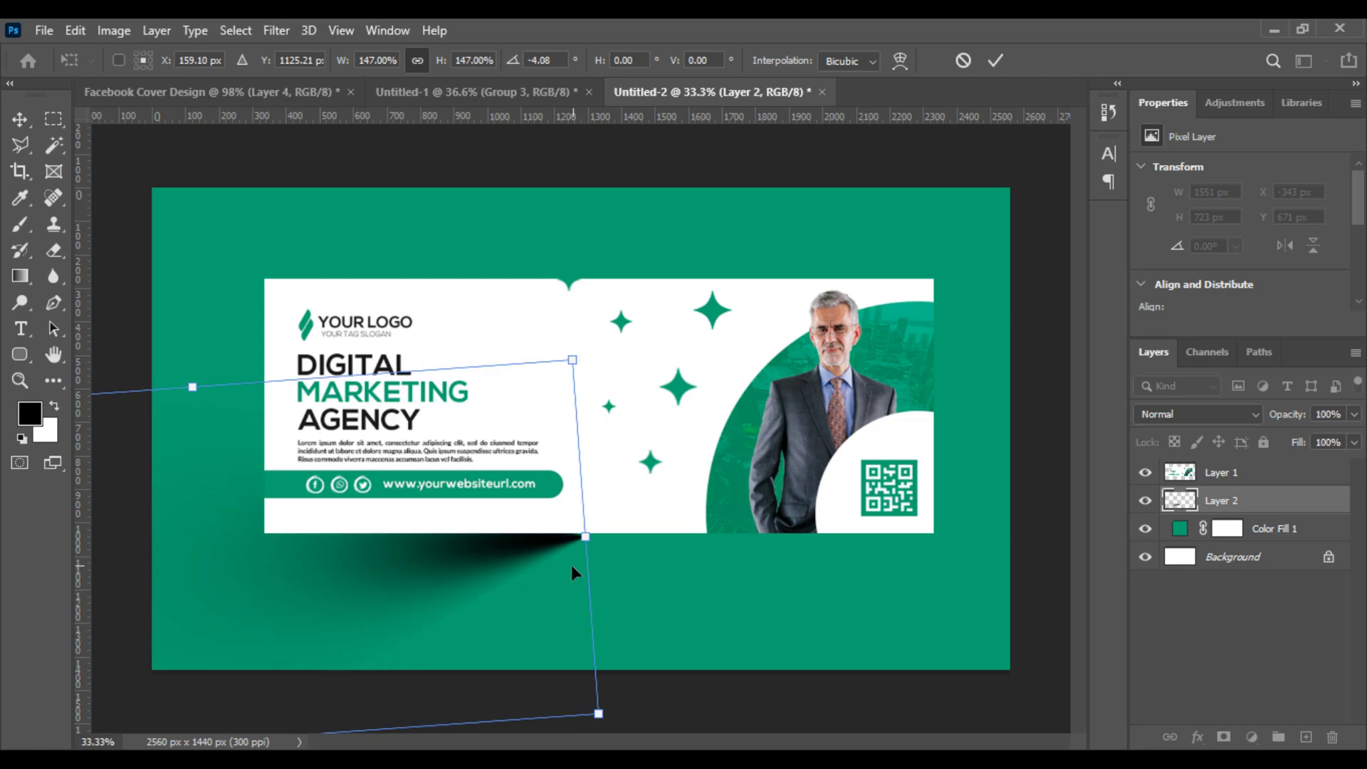
Step: Extend the shadow toward the man's side of the cover, enlarging it to about 3052 x 1432 px
{"action": "left_click_drag", "start_coordinate": [585, 536], "coordinate": [721, 532]}
{"action": "scroll", "coordinate": [570, 591], "scroll_direction": "up", "scroll_amount": 3}
{"action": "key", "text": "Return"}
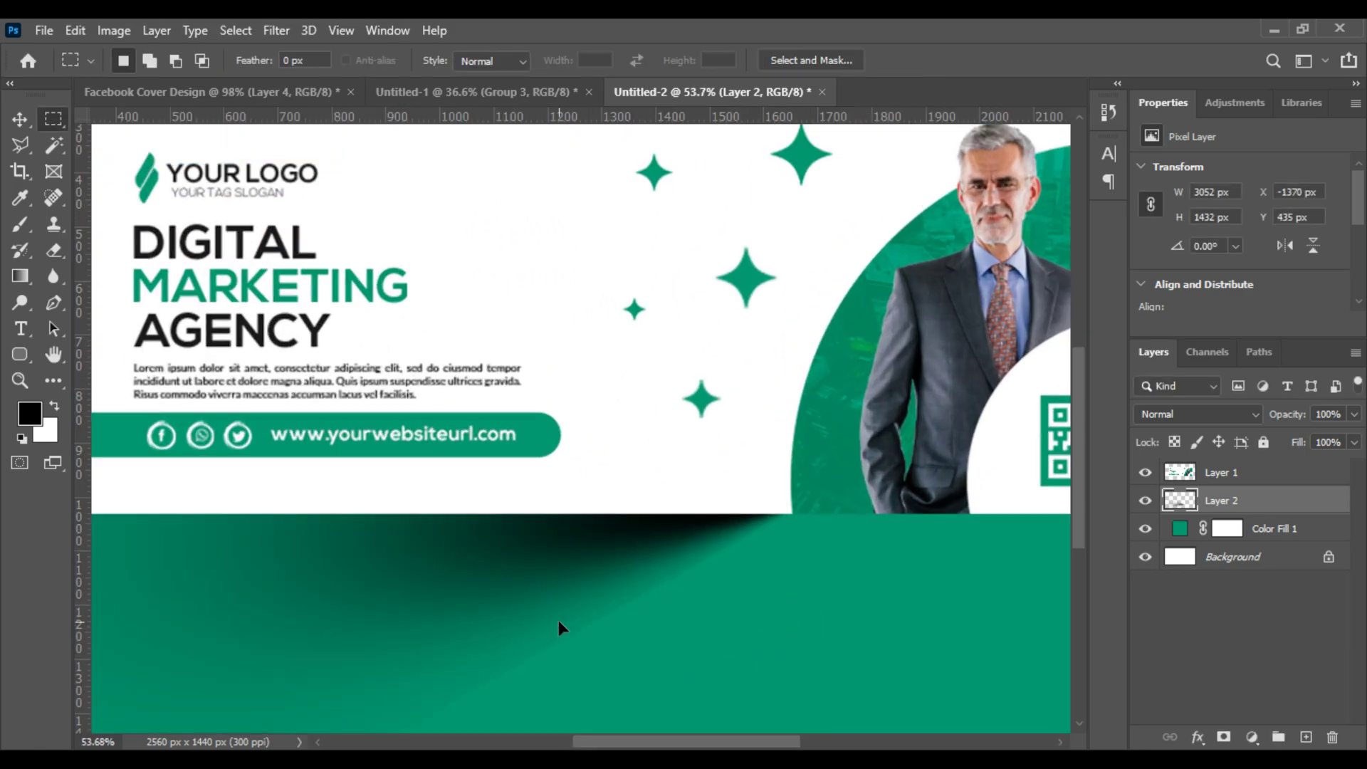
Step: Soften the shadow's slanted lower edge with a 300 px soft Eraser
{"action": "scroll", "coordinate": [558, 628], "scroll_direction": "down", "scroll_amount": 3}
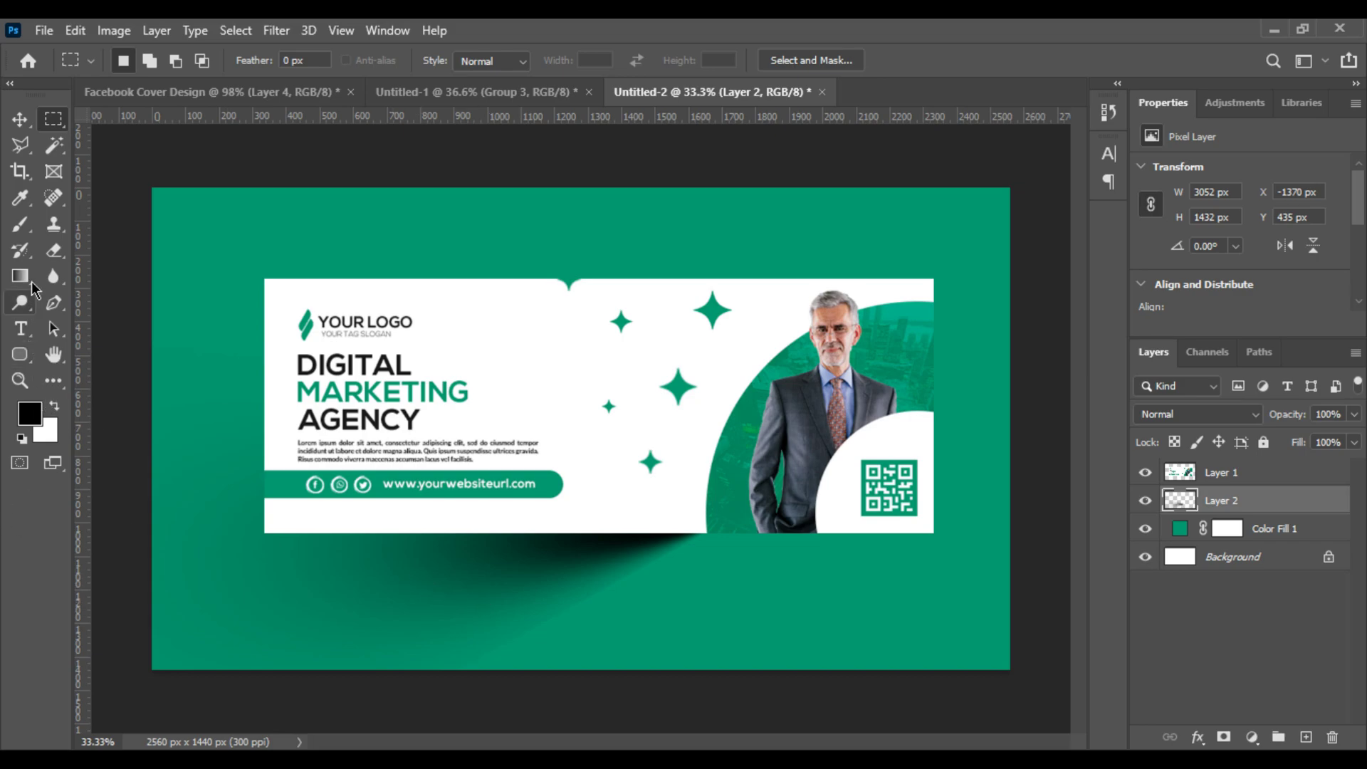
{"action": "left_click", "coordinate": [17, 232]}
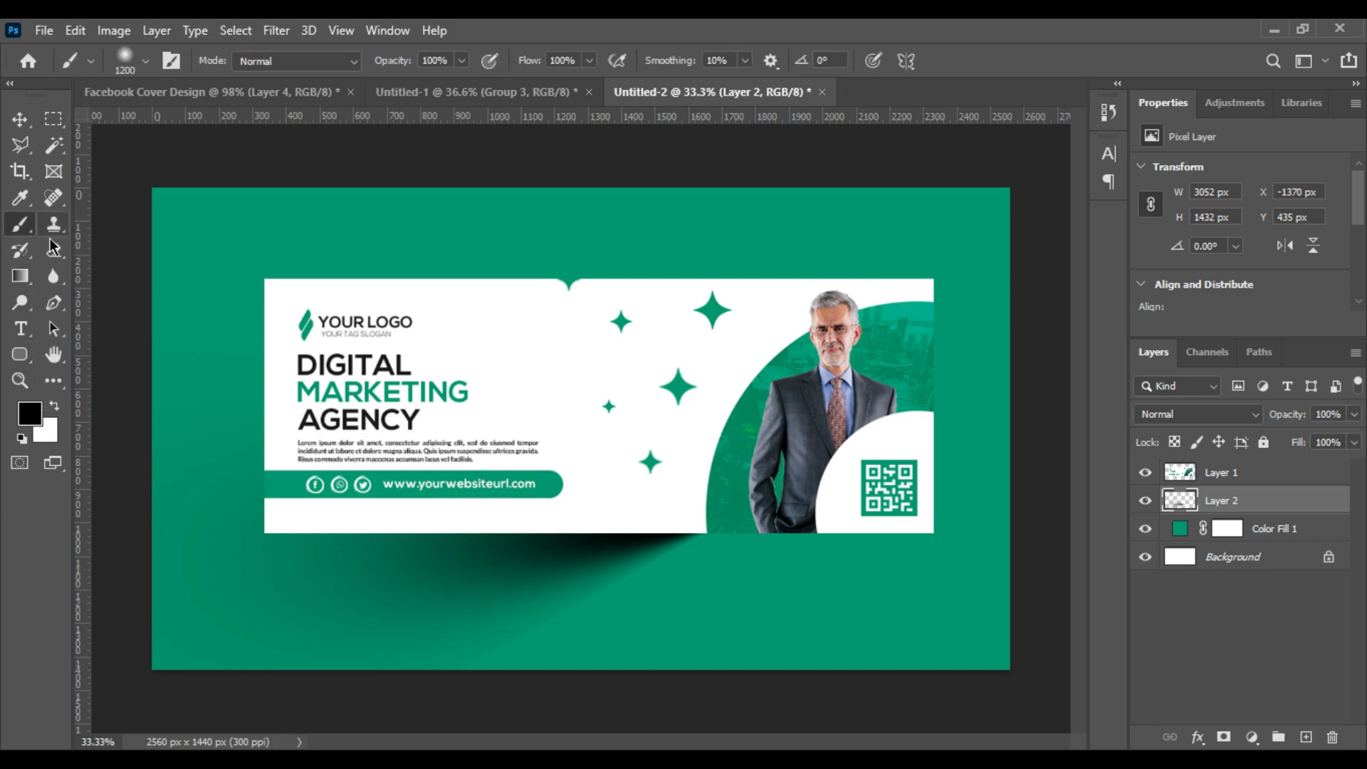
{"action": "left_click", "coordinate": [53, 249]}
{"action": "scroll", "coordinate": [641, 650], "scroll_direction": "up", "scroll_amount": 3}
{"action": "left_click_drag", "start_coordinate": [641, 650], "coordinate": [753, 590]}
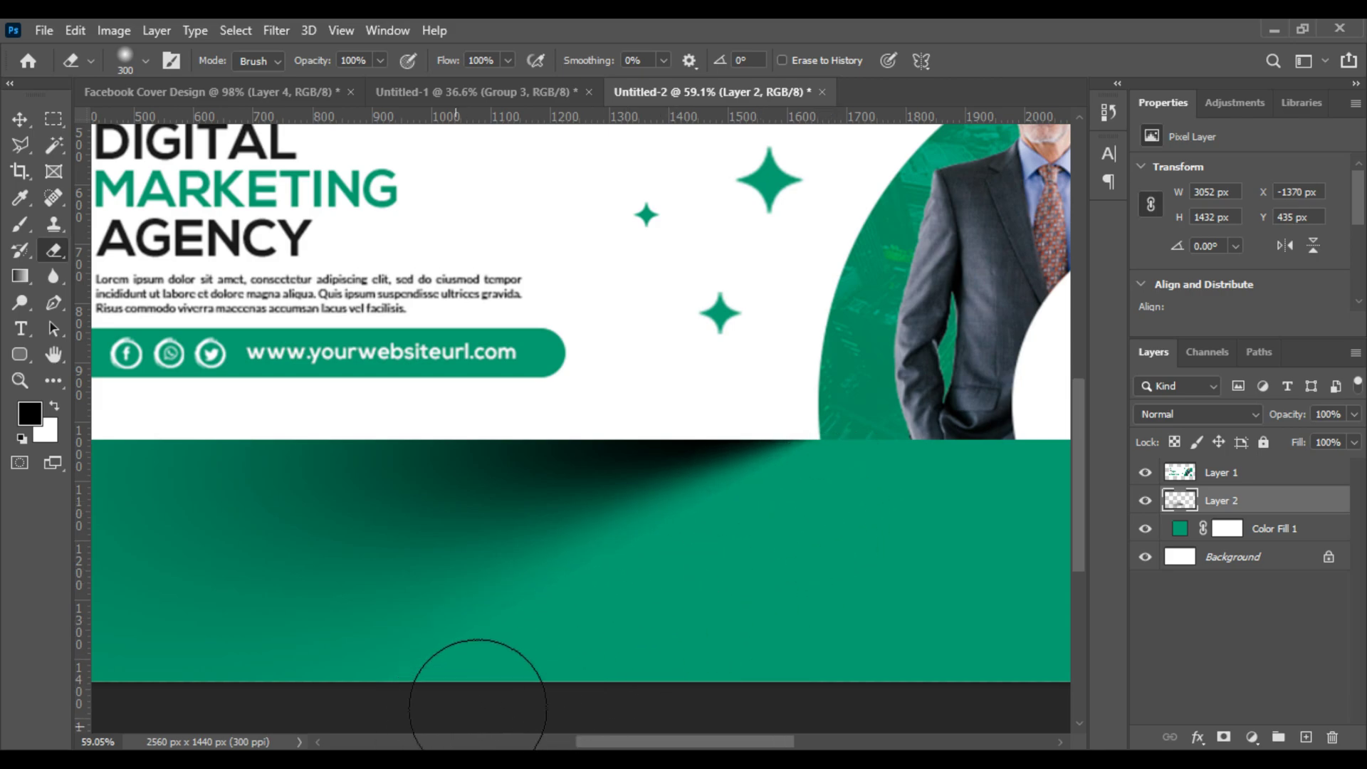
{"action": "scroll", "coordinate": [866, 561], "scroll_direction": "down", "scroll_amount": 3}
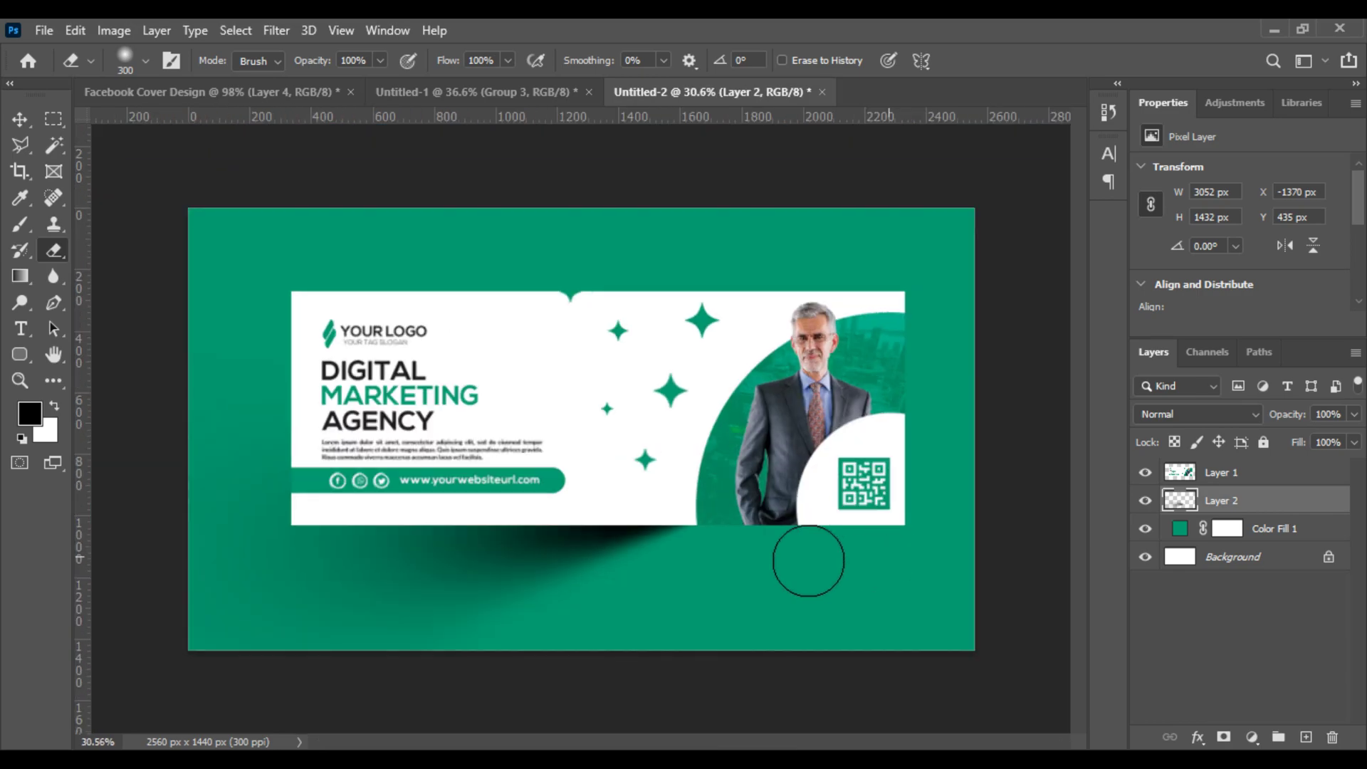
Step: Shift the Layer 2 shadow left along the cover's lower edge to about X -1772 px
{"action": "left_click", "coordinate": [21, 120]}
{"action": "key", "text": "ctrl+t"}
{"action": "left_click_drag", "start_coordinate": [556, 558], "coordinate": [443, 570]}
{"action": "key", "text": "Return"}
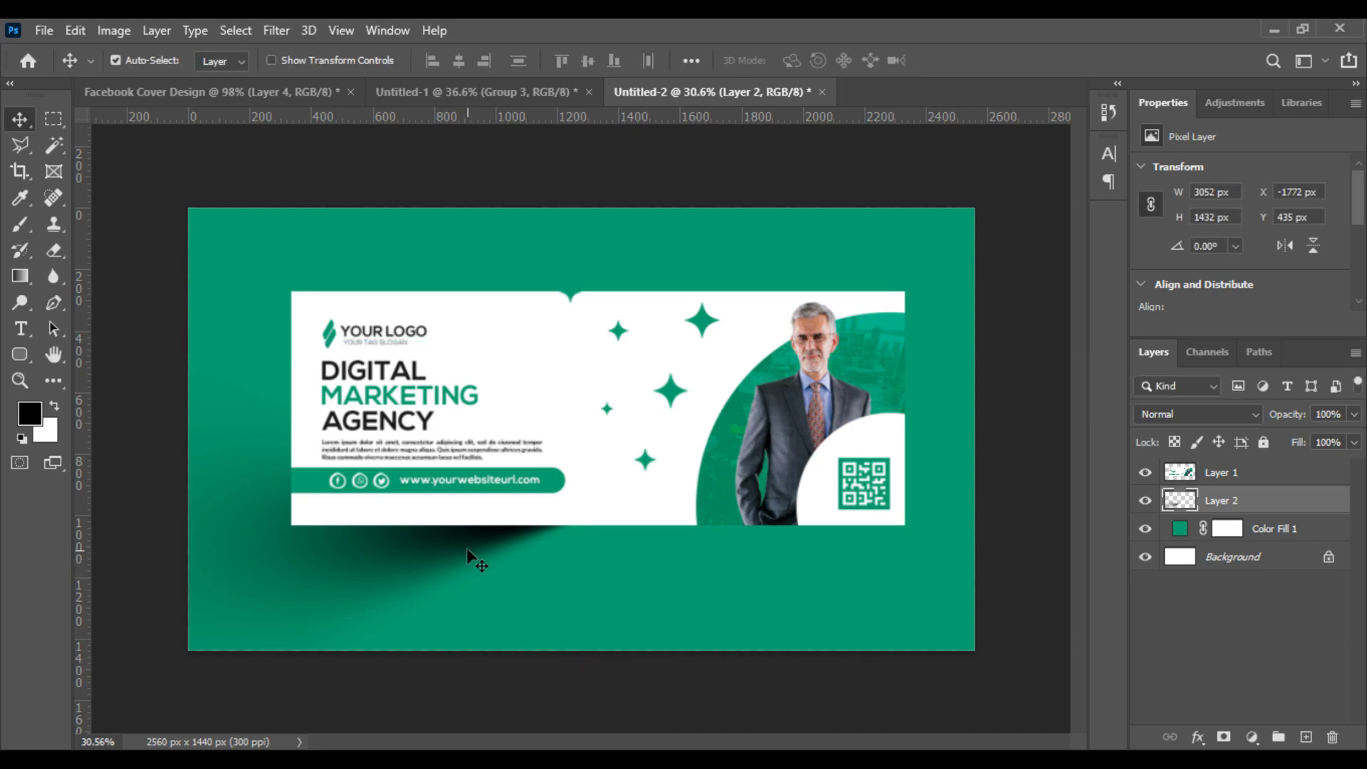
Step: Duplicate the Layer 2 shadow under its default copy name
{"action": "right_click", "coordinate": [1226, 514]}
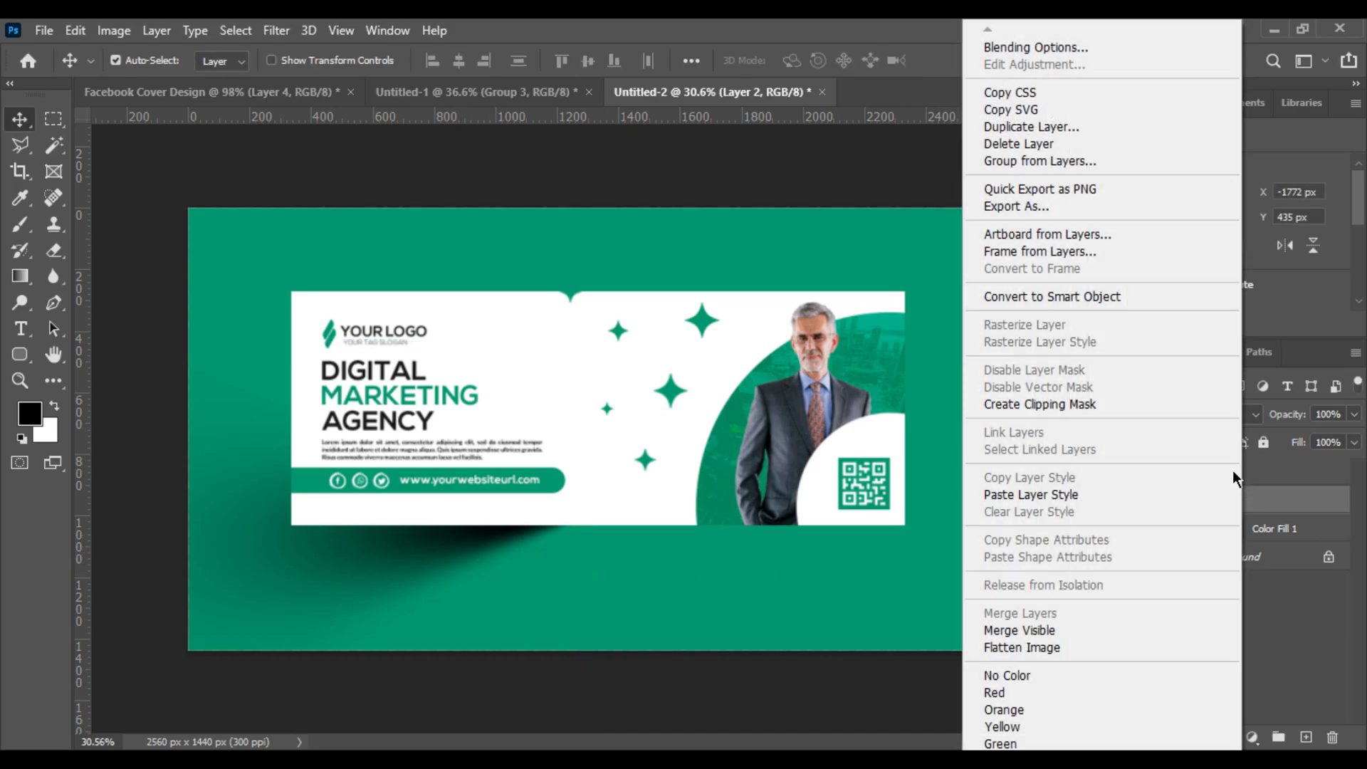
{"action": "left_click", "coordinate": [1032, 127]}
{"action": "left_click", "coordinate": [854, 211]}
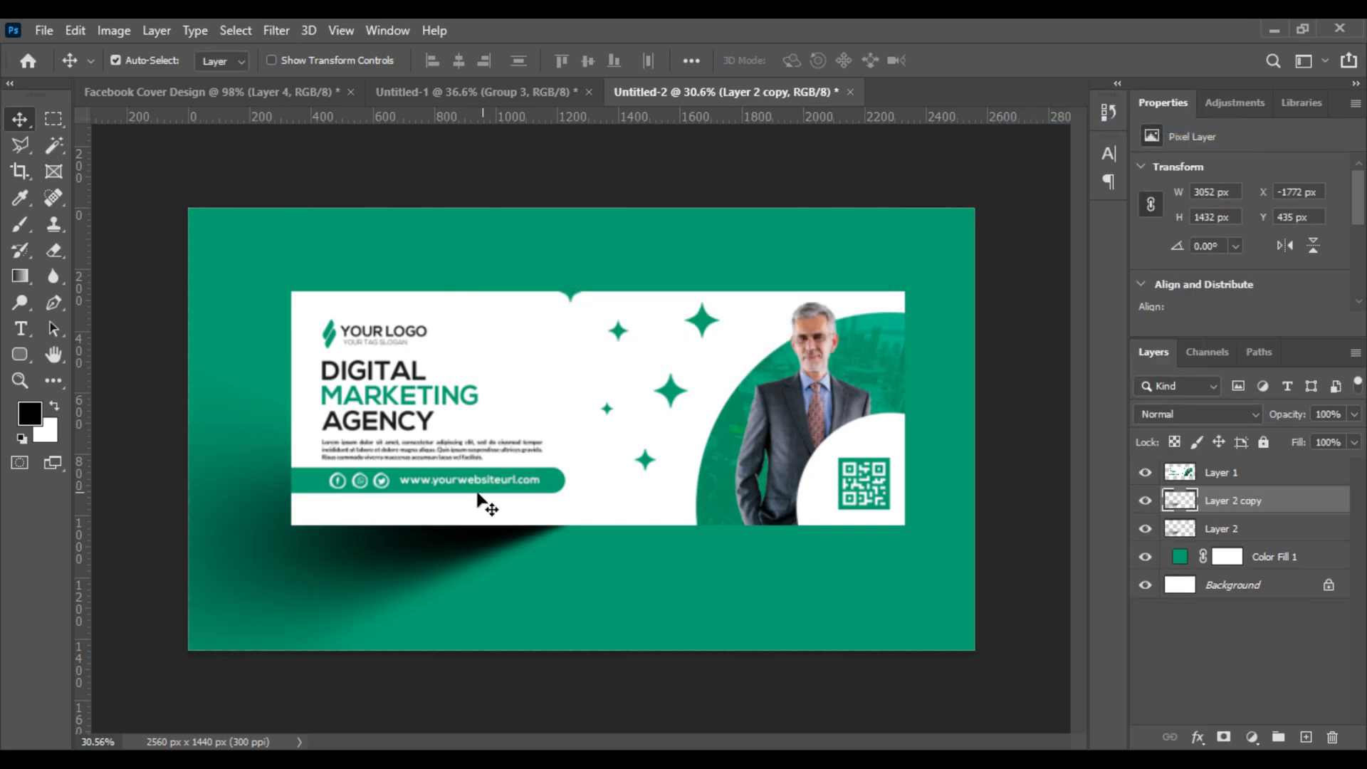
Step: Flip the shadow copy horizontally and move it beneath the man's half of the cover, mirroring the original shadow
{"action": "key", "text": "ctrl+t"}
{"action": "right_click", "coordinate": [481, 479]}
{"action": "left_click", "coordinate": [559, 447]}
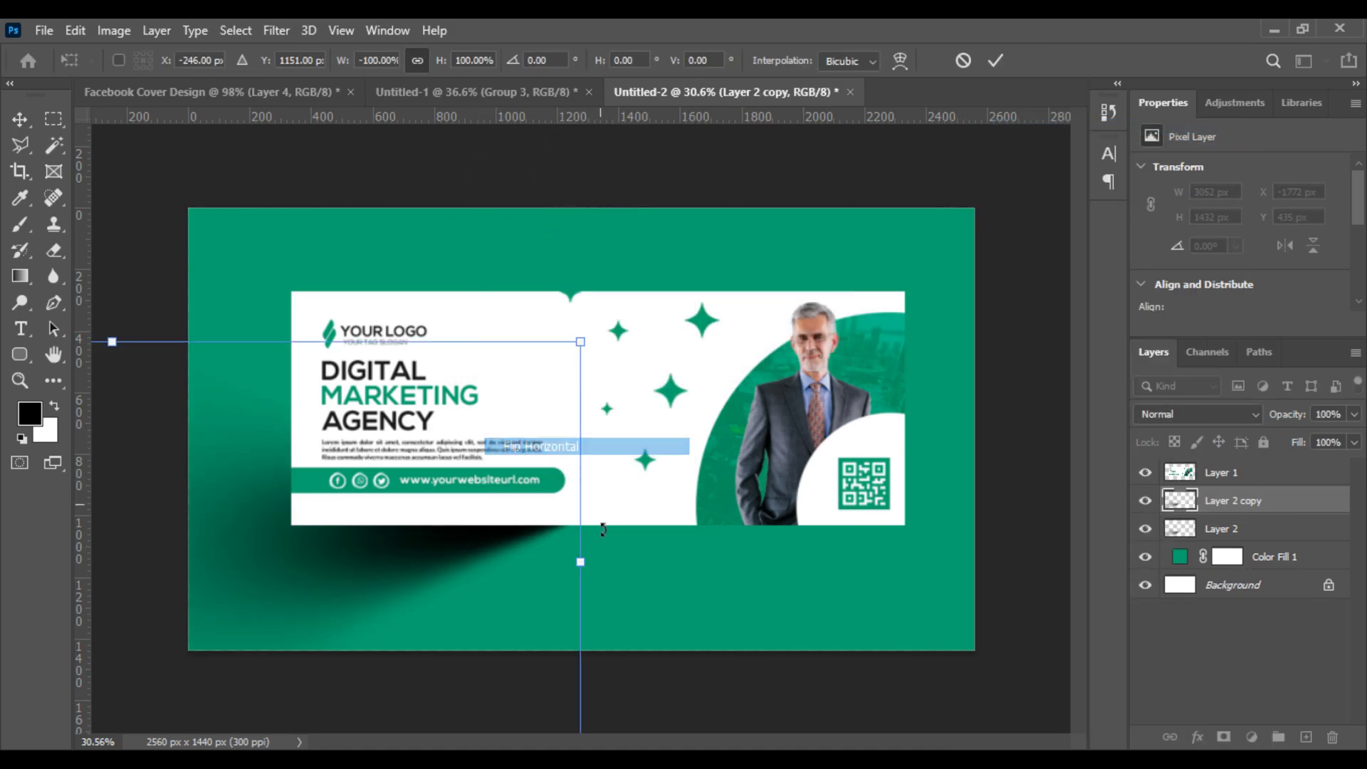
{"action": "left_click_drag", "start_coordinate": [499, 602], "coordinate": [828, 584]}
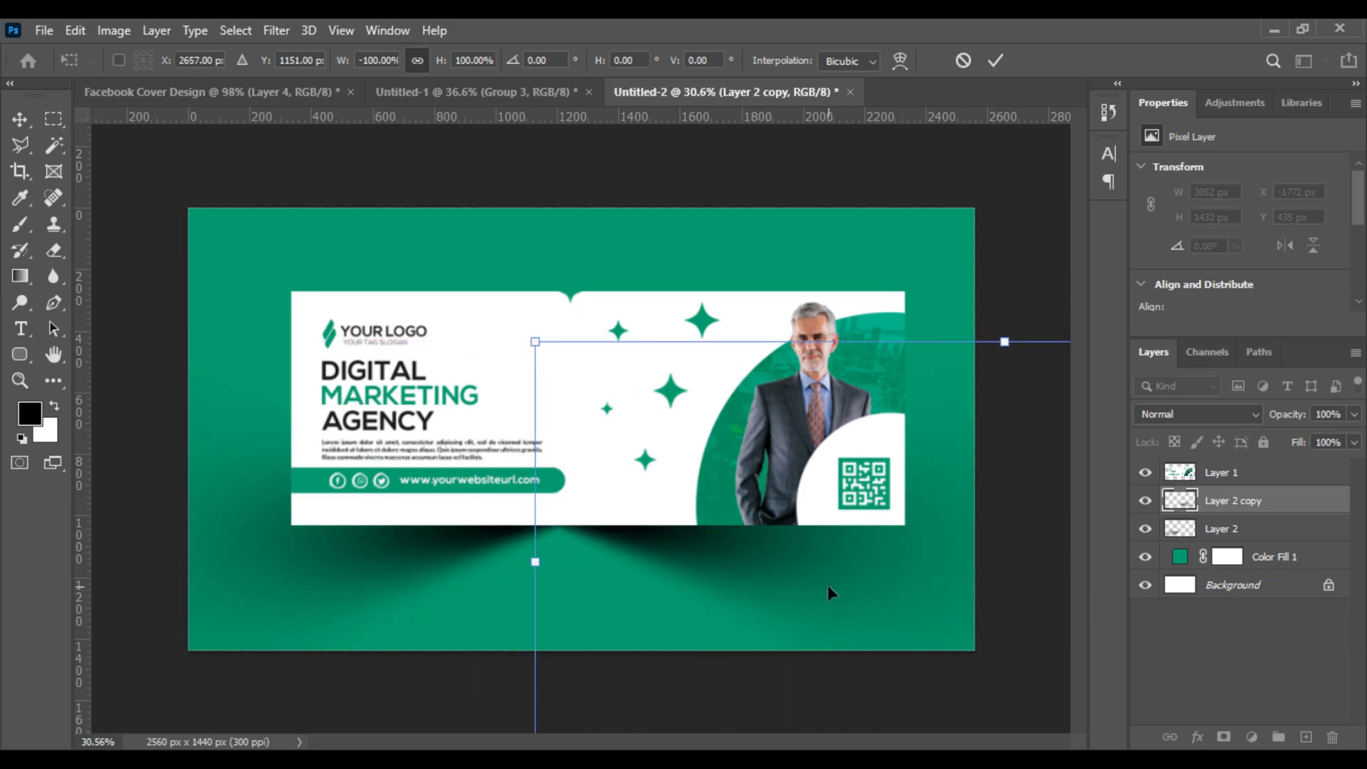
{"action": "key", "text": "Return"}
Step: Merge the two shadow layers and center the merged shadow horizontally on the canvas
{"action": "left_click", "coordinate": [1246, 536], "text": "shift"}
{"action": "right_click", "coordinate": [1246, 535]}
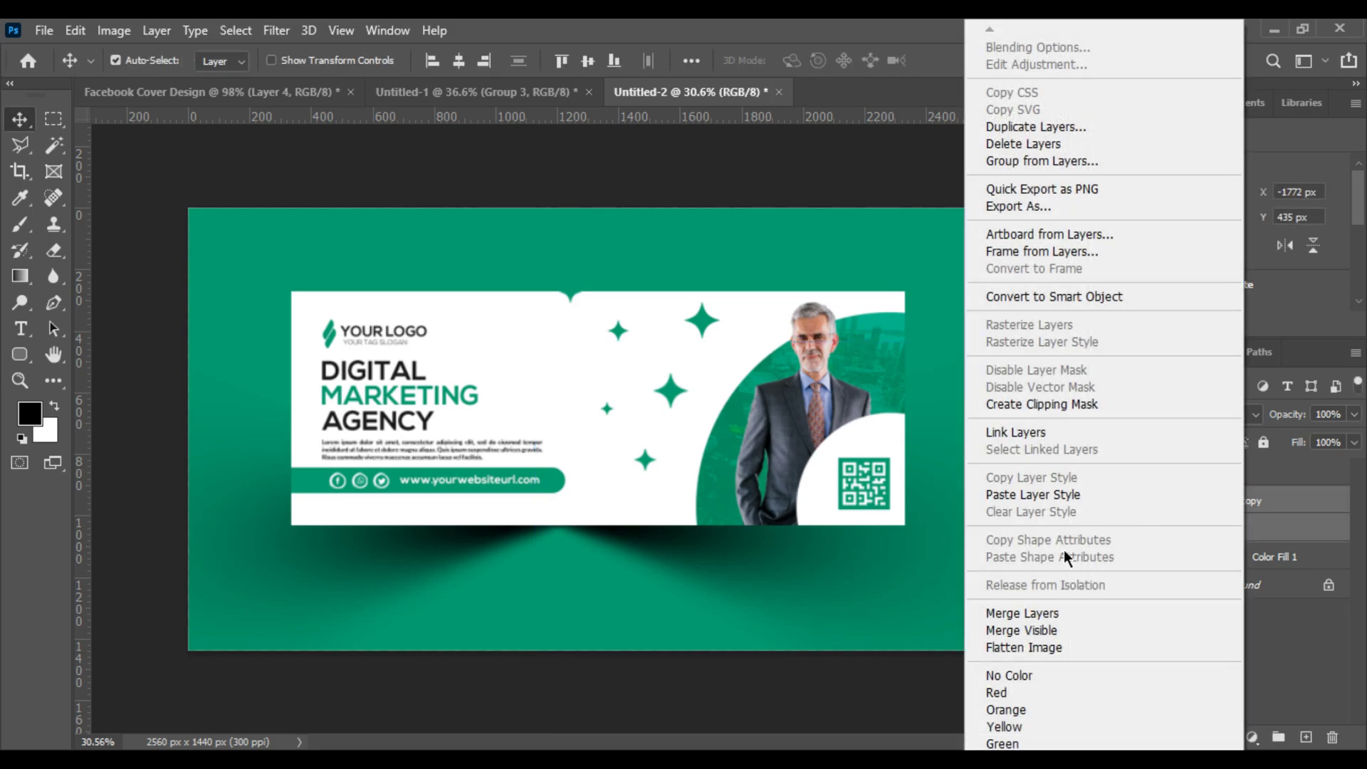
{"action": "left_click", "coordinate": [1022, 613]}
{"action": "left_click", "coordinate": [235, 30]}
{"action": "left_click", "coordinate": [243, 49]}
{"action": "left_click", "coordinate": [460, 63]}
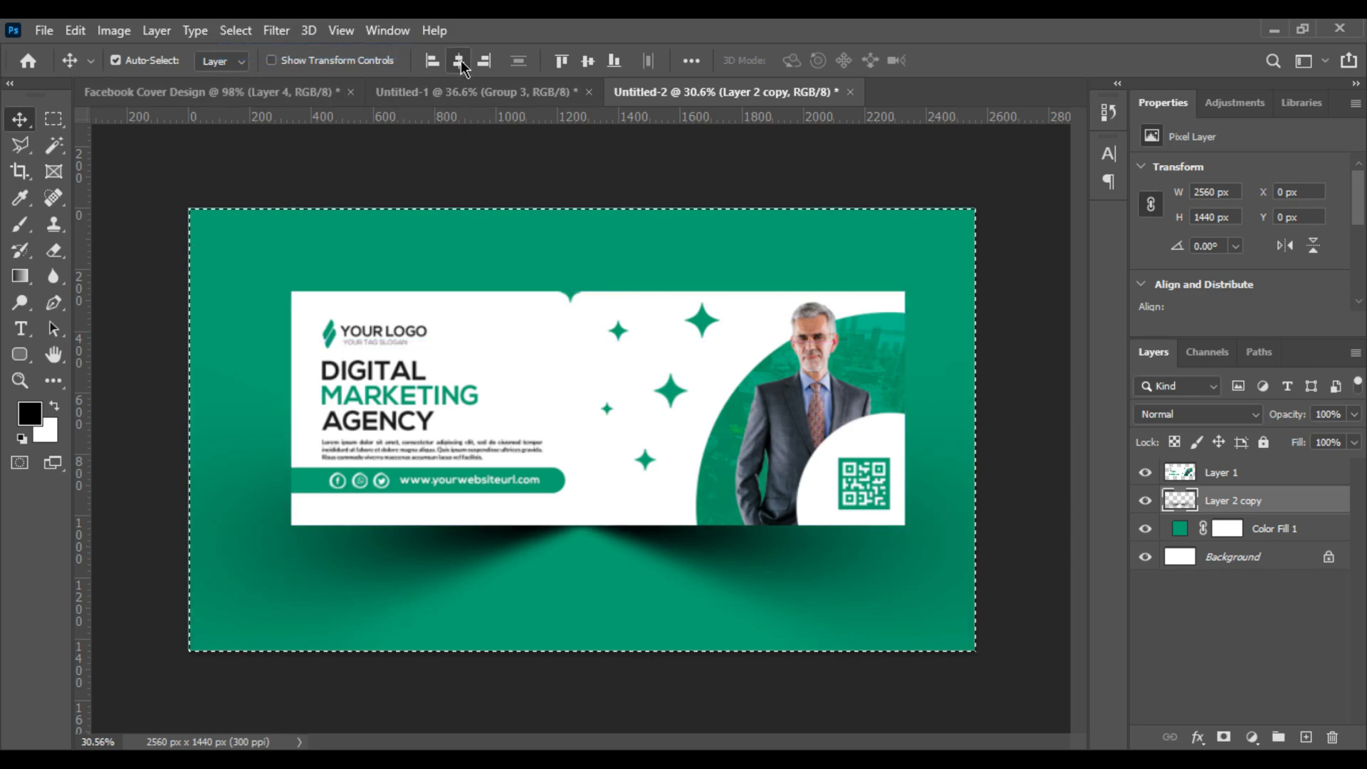
{"action": "key", "text": "ctrl+d"}
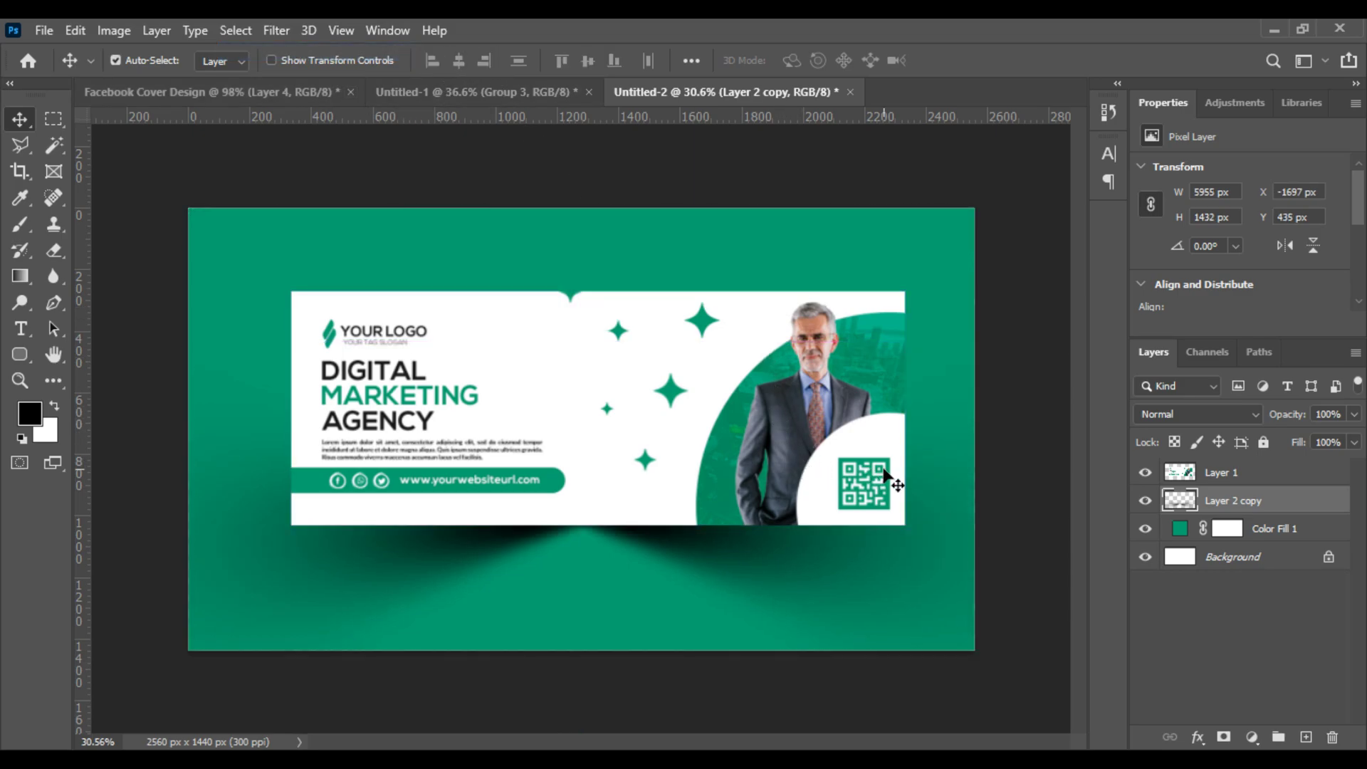
Step: Center the cover image on Layer 1 horizontally on the canvas
{"action": "key", "text": "ctrl"}
{"action": "left_click", "coordinate": [1228, 473]}
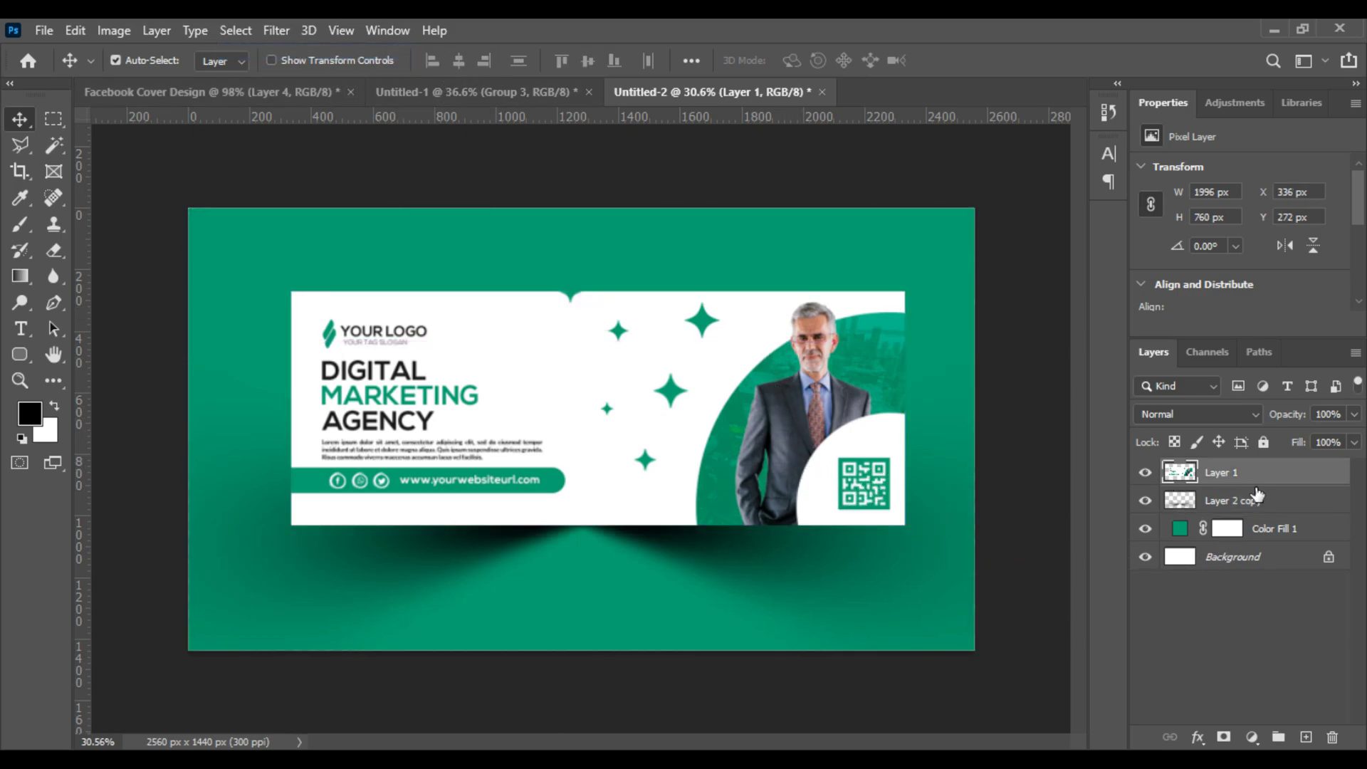
{"action": "key", "text": "ctrl+a"}
{"action": "left_click", "coordinate": [459, 61]}
{"action": "key", "text": "ctrl+d"}
Step: Squash the merged Layer 2 copy shadow to 41.34% height, keeping its full width and its peak at the cover's lower edge
{"action": "left_click", "coordinate": [1263, 507]}
{"action": "key", "text": "ctrl+a"}
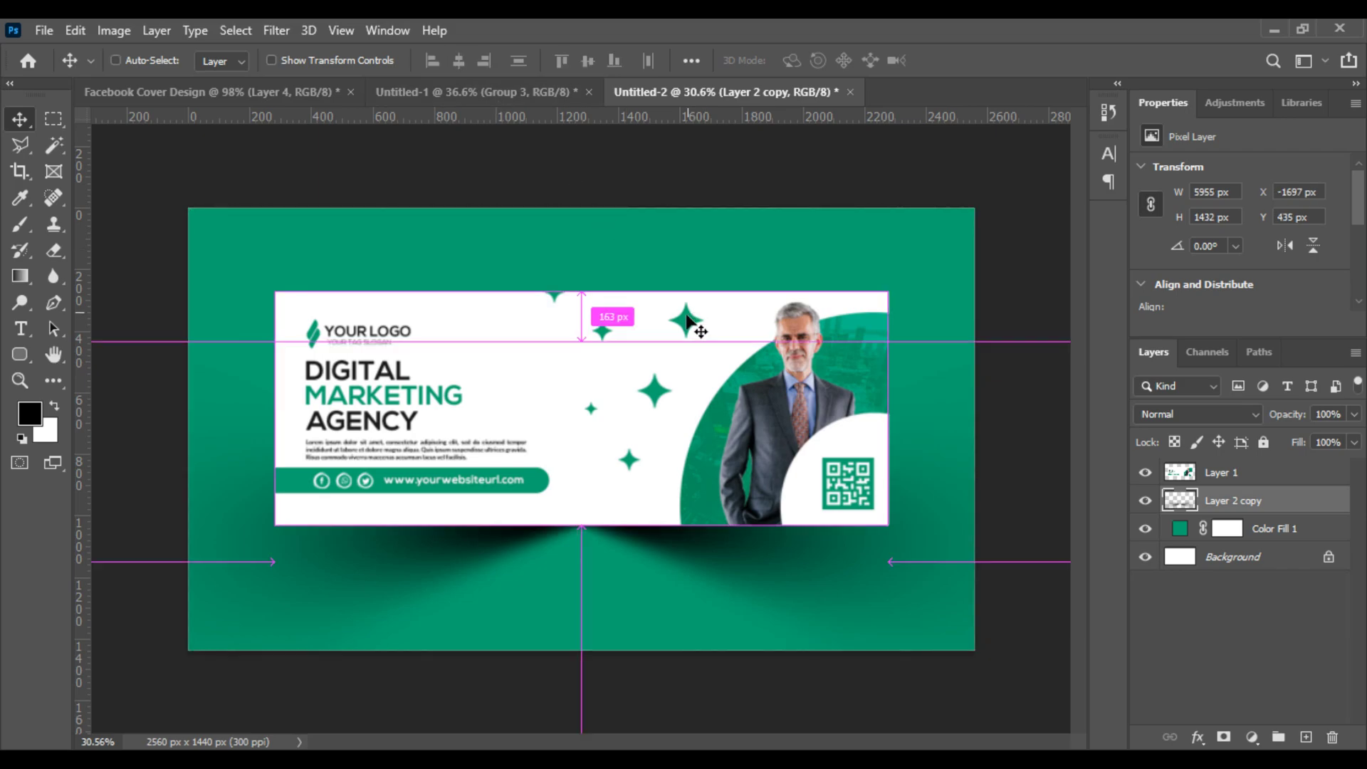
{"action": "key", "text": "ctrl+t"}
{"action": "left_click_drag", "start_coordinate": [581, 610], "coordinate": [579, 498]}
{"action": "key", "text": "ctrl+plus"}
{"action": "key", "text": "ctrl+plus"}
{"action": "left_click_drag", "start_coordinate": [640, 450], "coordinate": [645, 548]}
{"action": "scroll", "coordinate": [704, 570], "scroll_direction": "up", "scroll_amount": 2}
{"action": "scroll", "coordinate": [704, 569], "scroll_direction": "down", "scroll_amount": 2}
{"action": "left_click_drag", "start_coordinate": [582, 430], "coordinate": [583, 477]}
{"action": "left_click_drag", "start_coordinate": [652, 568], "coordinate": [648, 540]}
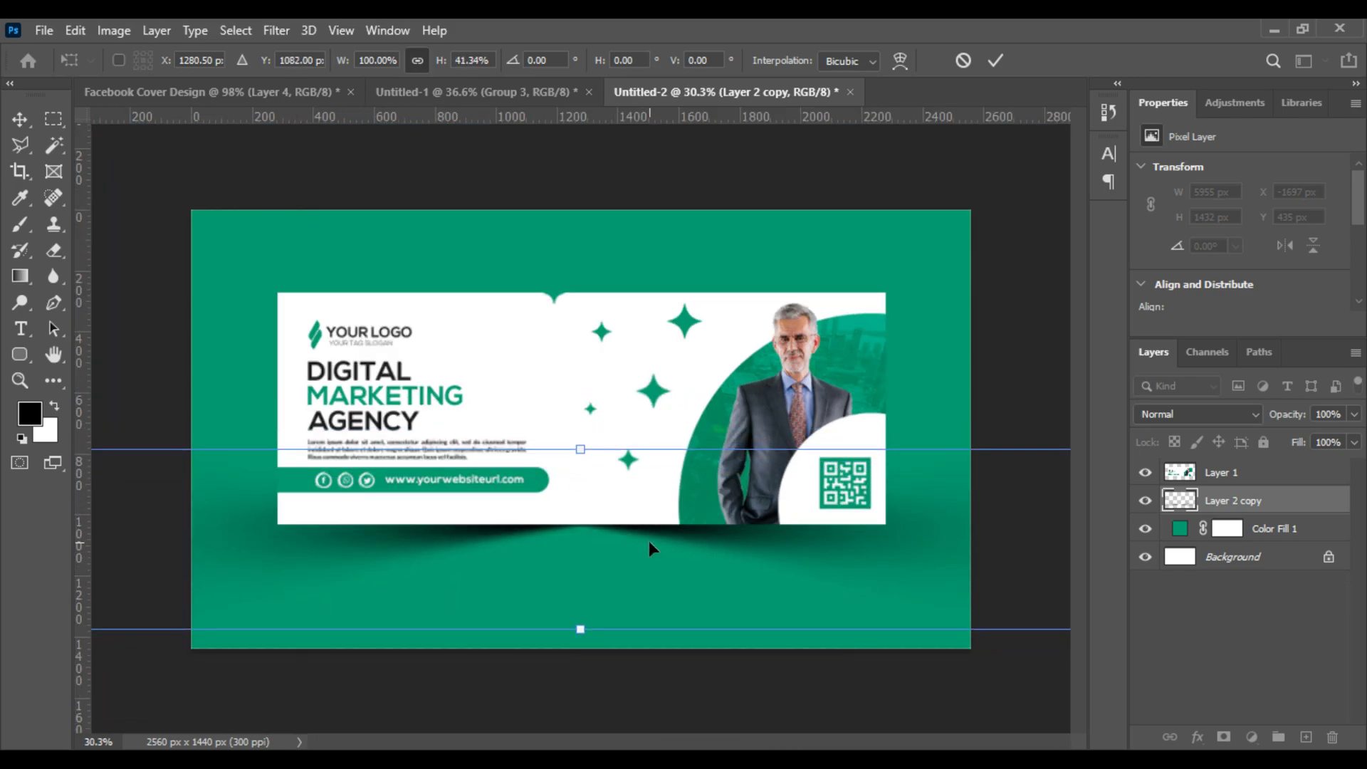
{"action": "scroll", "coordinate": [648, 541], "scroll_direction": "down", "scroll_amount": 1}
{"action": "scroll", "coordinate": [588, 574], "scroll_direction": "down", "scroll_amount": 1}
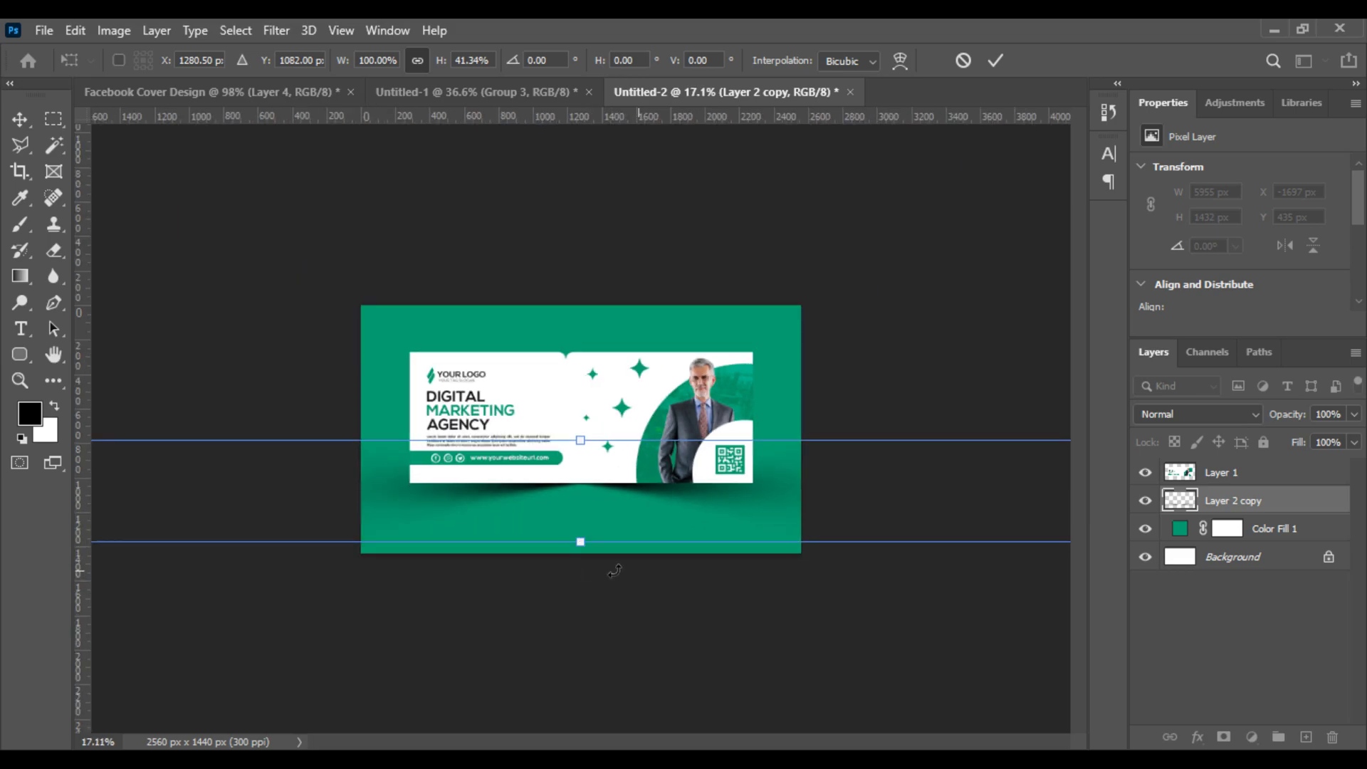
{"action": "key", "text": "Return"}
Step: Shift the squashed shadow vertically to about Y 795 px along the cover's lower edge
{"action": "scroll", "coordinate": [604, 551], "scroll_direction": "up", "scroll_amount": 1}
{"action": "scroll", "coordinate": [604, 554], "scroll_direction": "up", "scroll_amount": 1}
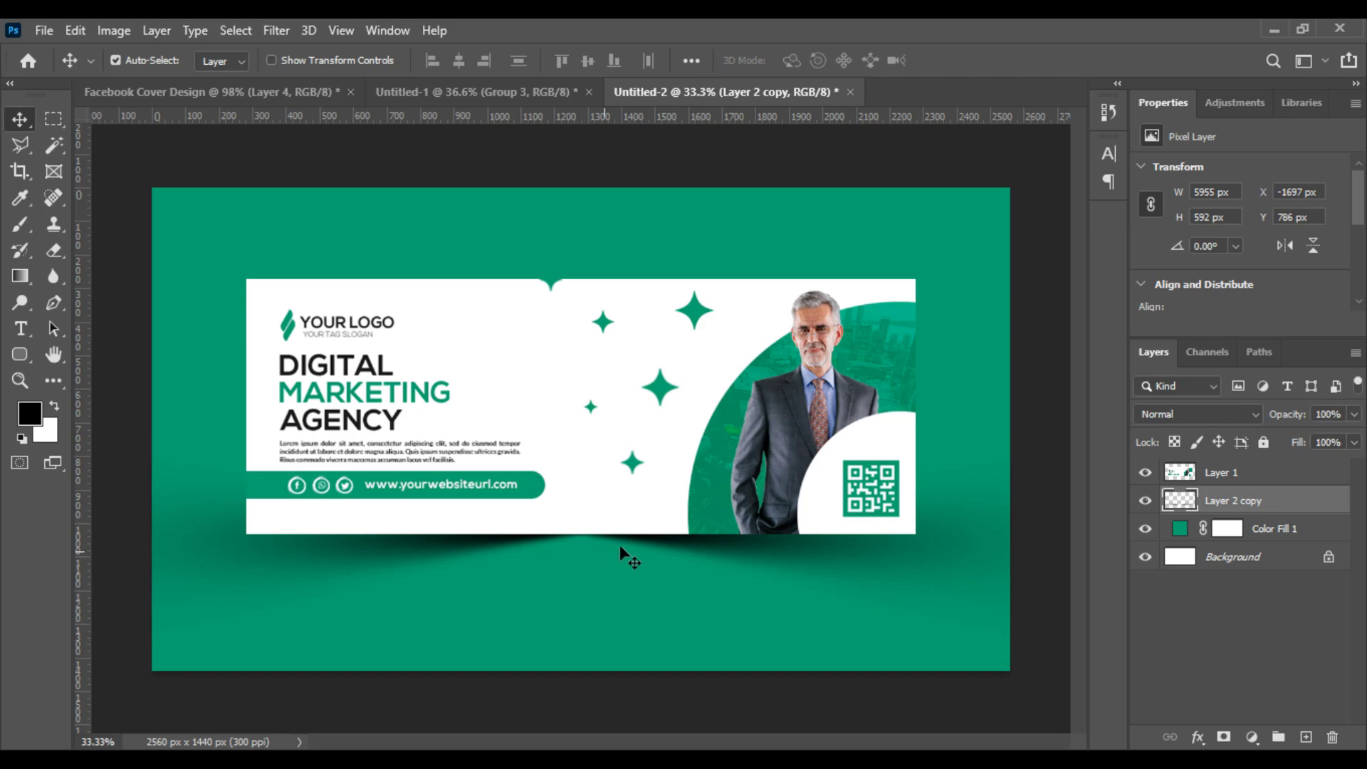
{"action": "left_click_drag", "start_coordinate": [690, 552], "coordinate": [683, 545]}
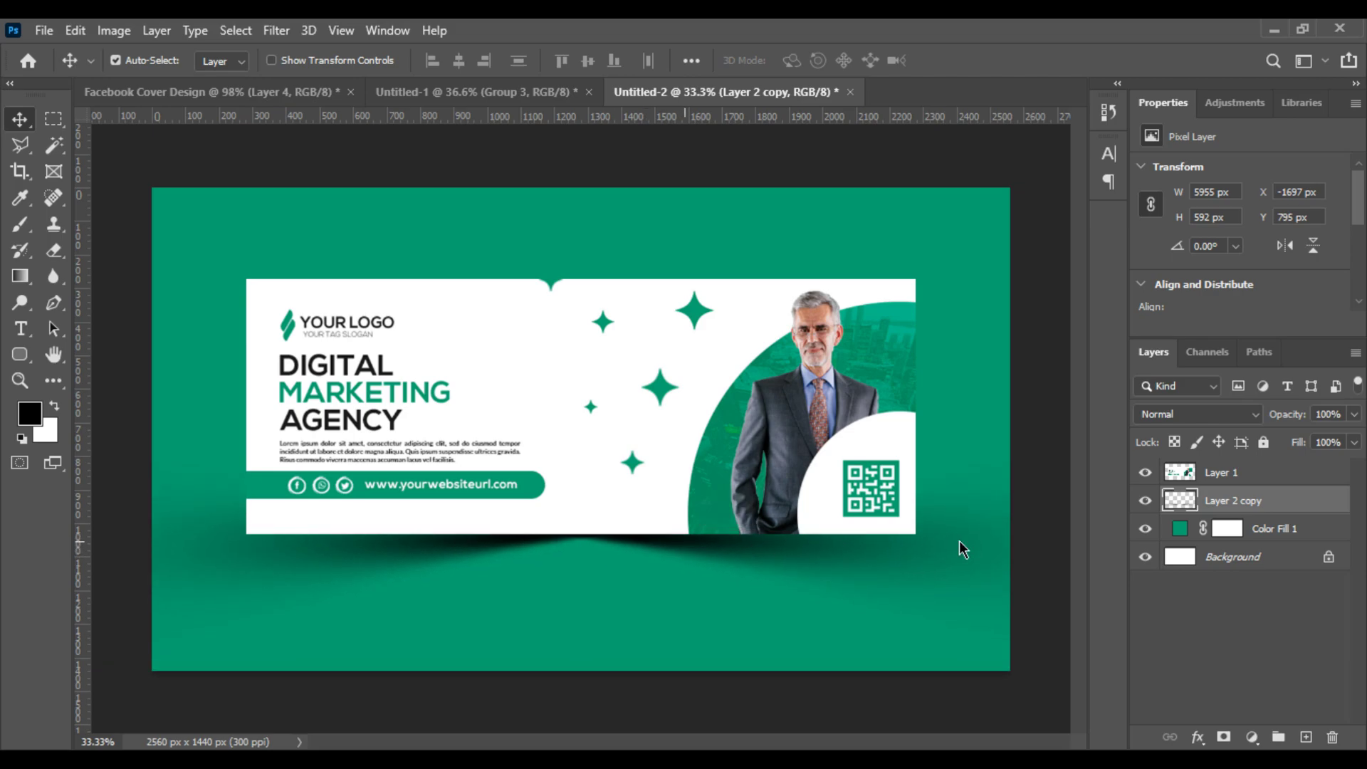
Step: Lower the Layer 2 copy shadow's opacity for a softer look and deselect the layer
{"action": "left_click", "coordinate": [1354, 414]}
{"action": "left_click_drag", "start_coordinate": [1355, 436], "coordinate": [1318, 438]}
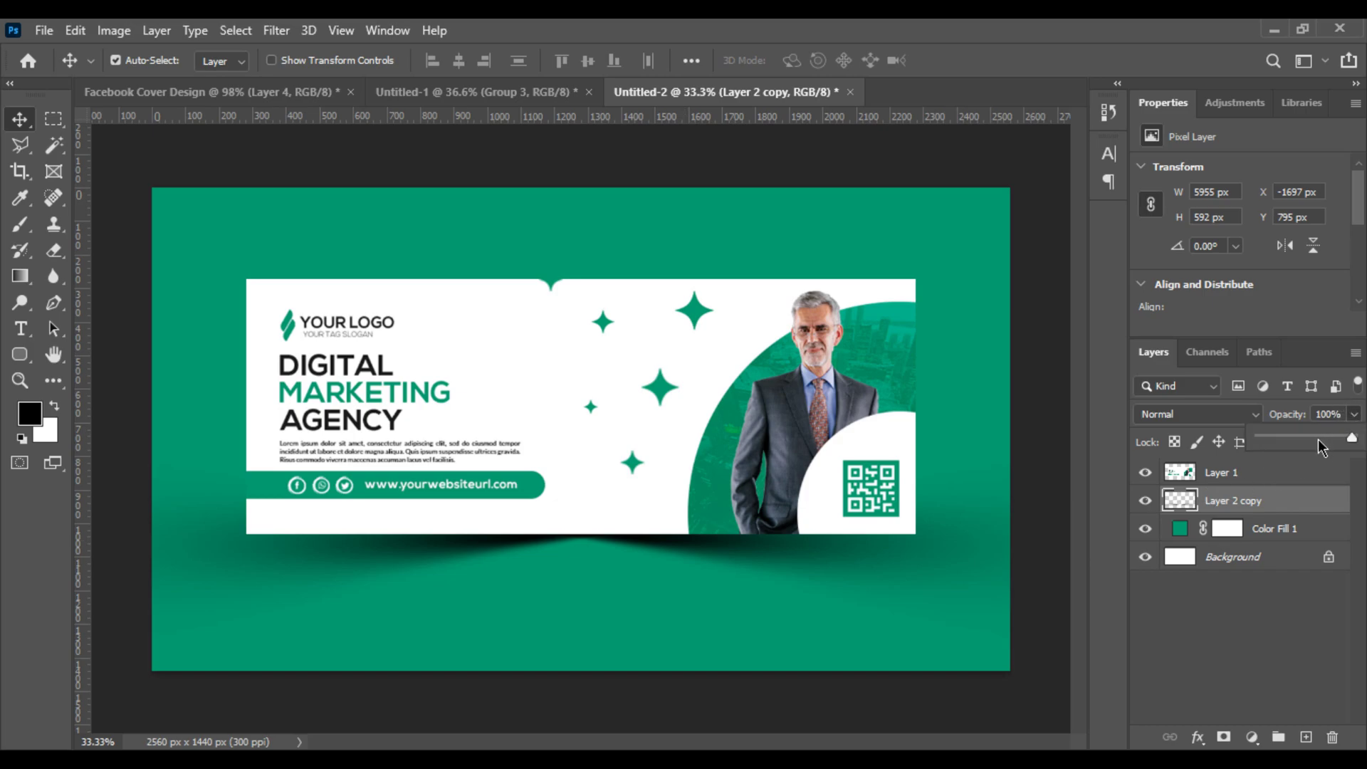
{"action": "left_click", "coordinate": [1023, 344]}
{"action": "key", "text": "ctrl+0"}
{"action": "key", "text": "ctrl+plus"}
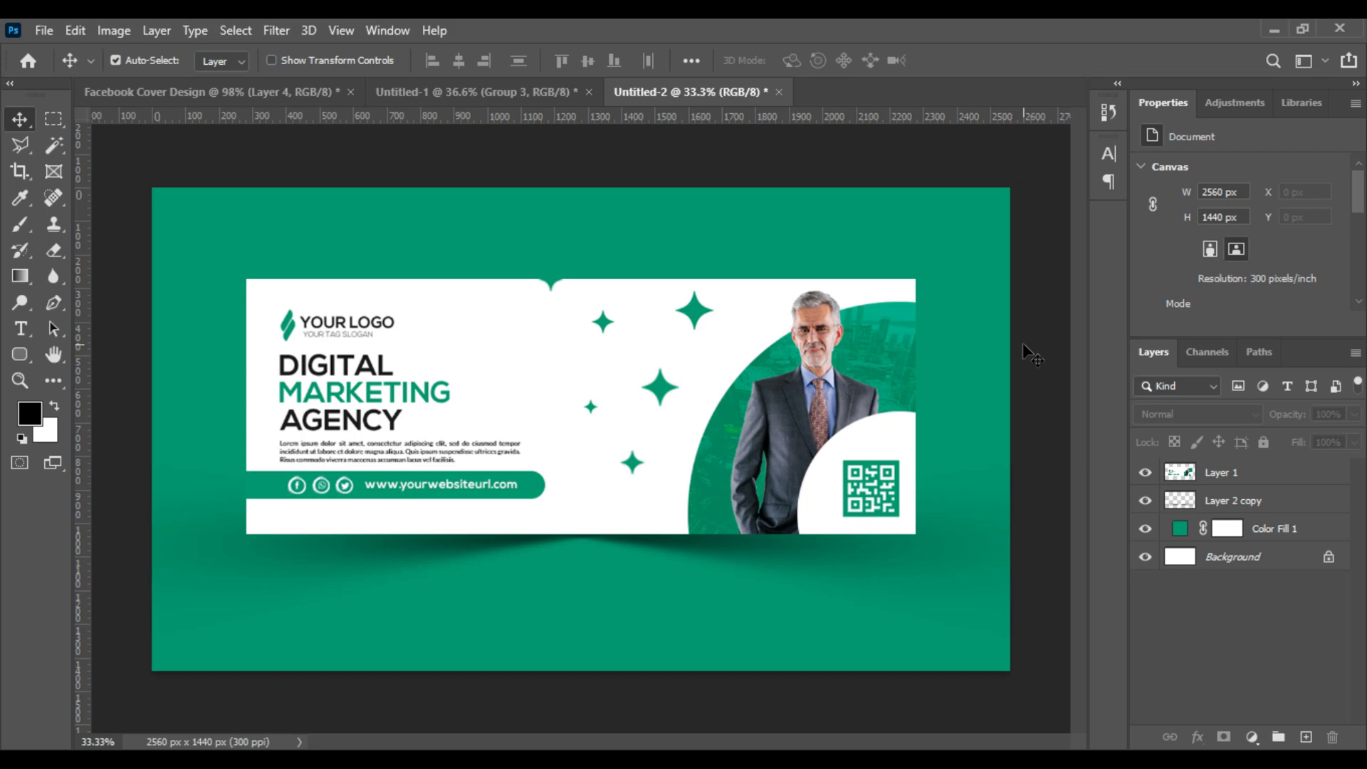